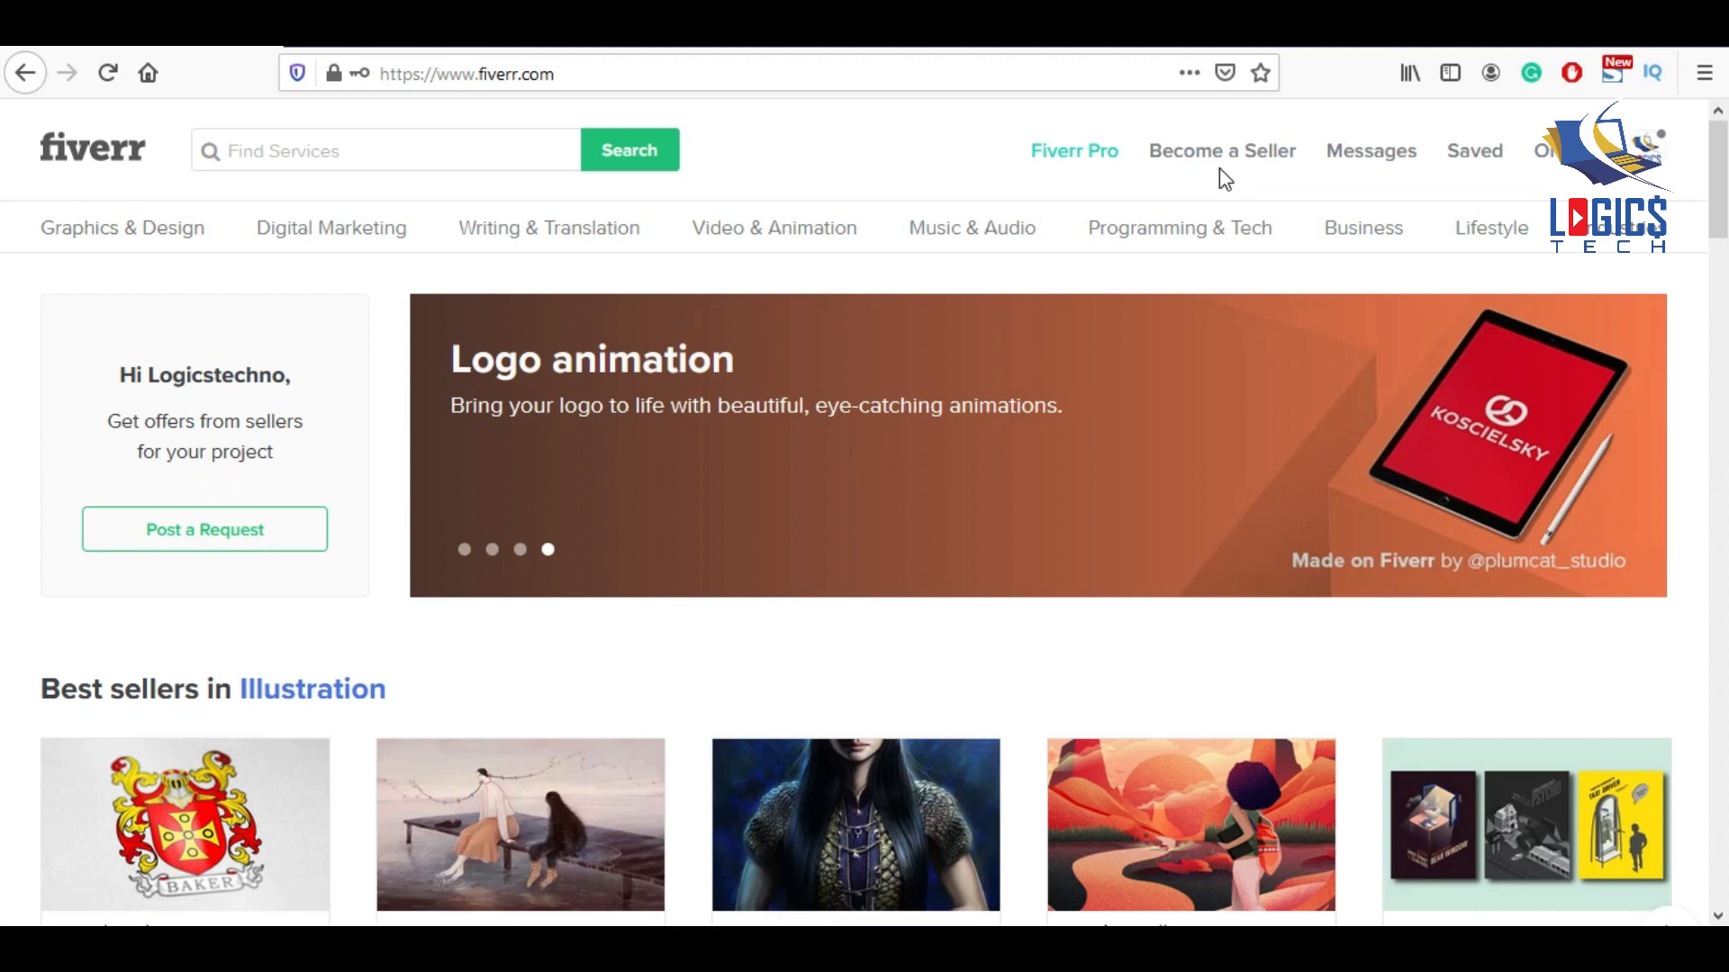
Start the Become a Seller sign-up and get past the selling overview and profile tips.
left_click(1245, 164)
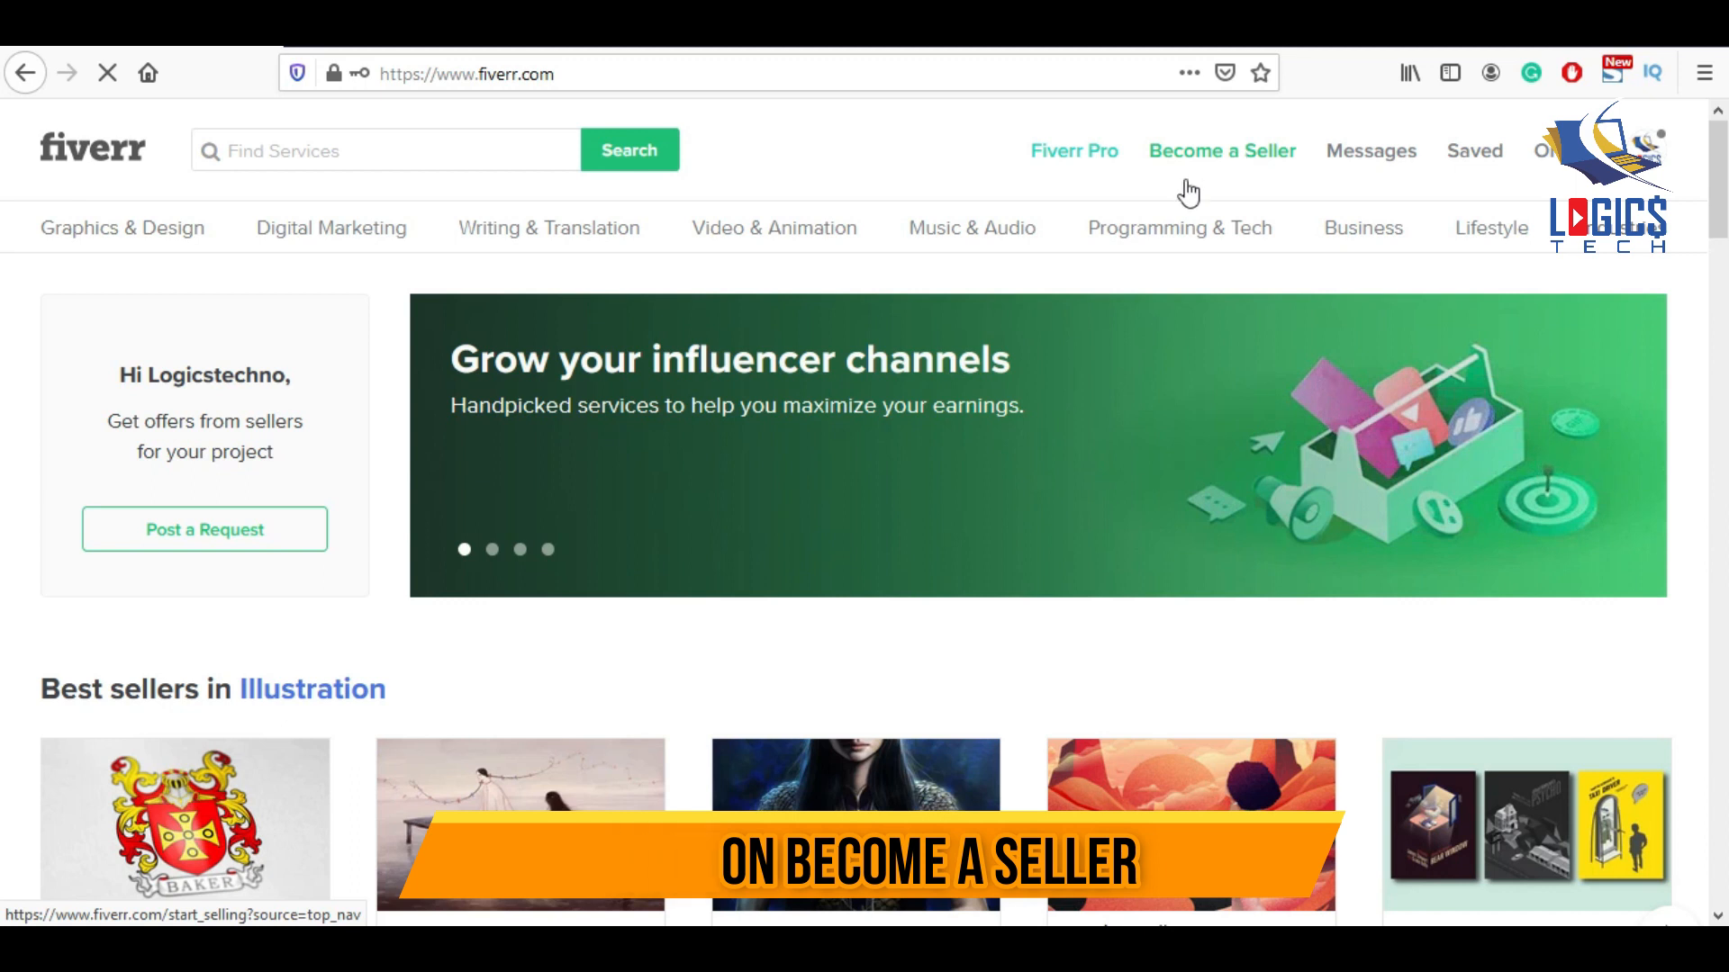
scroll(1143, 613, "down", 10)
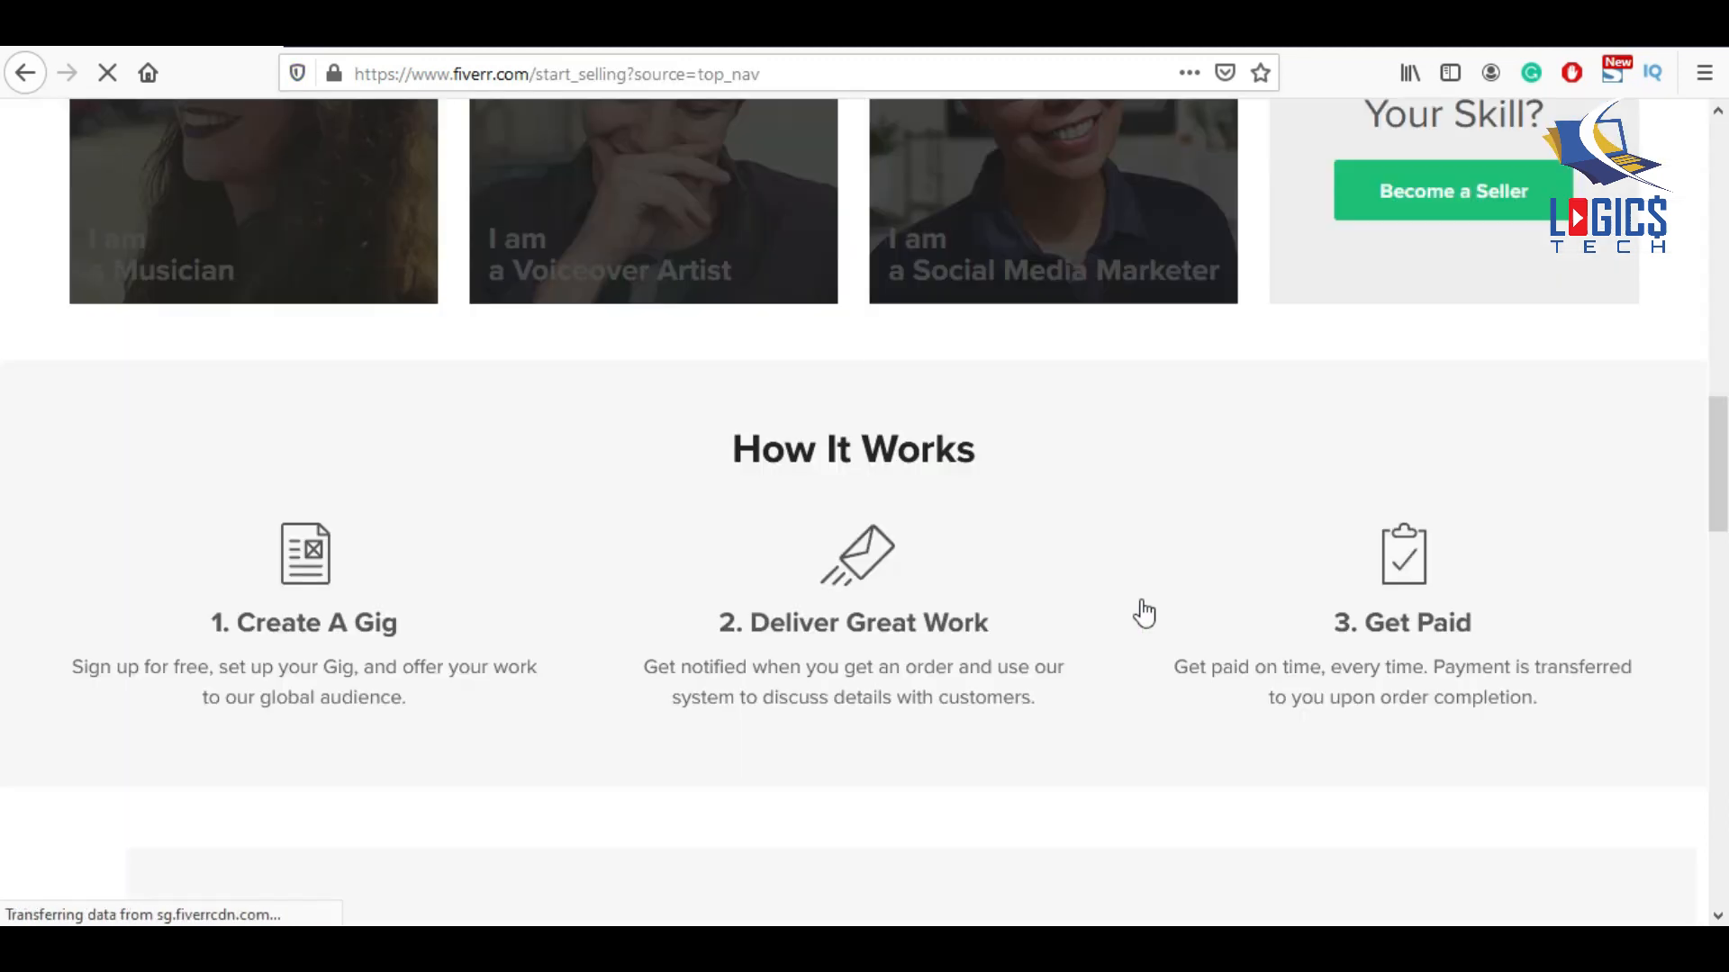
scroll(1143, 612, "up", 5)
left_click(1484, 470)
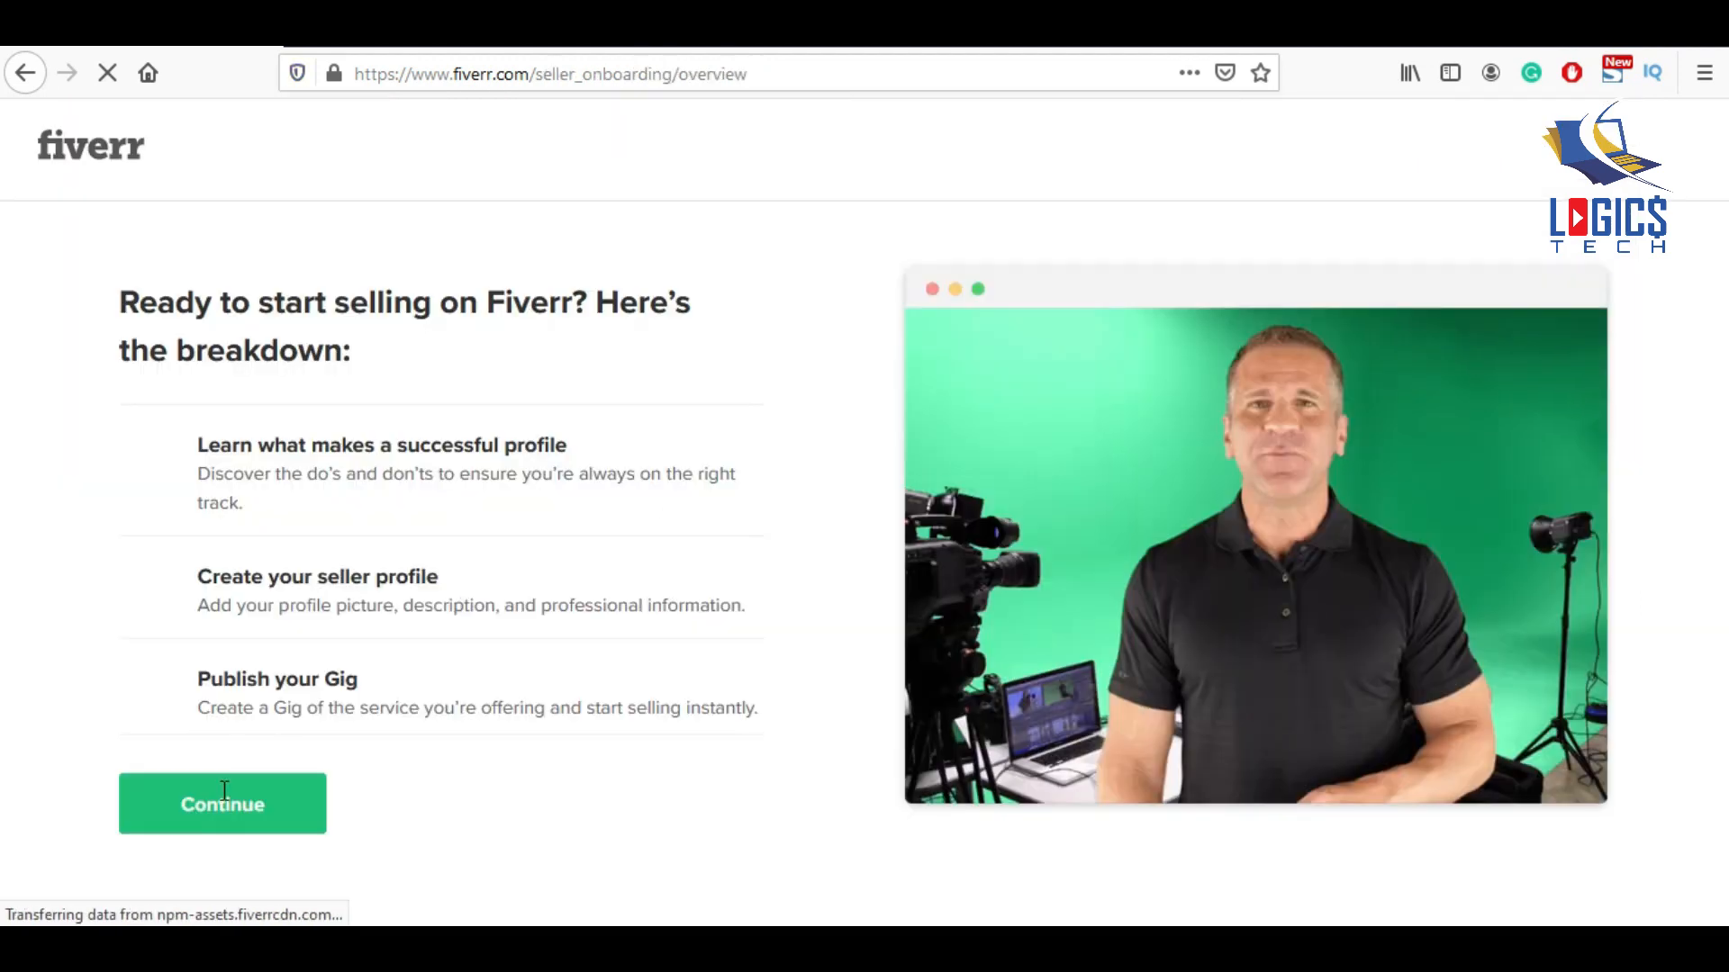
left_click(223, 798)
left_click(223, 801)
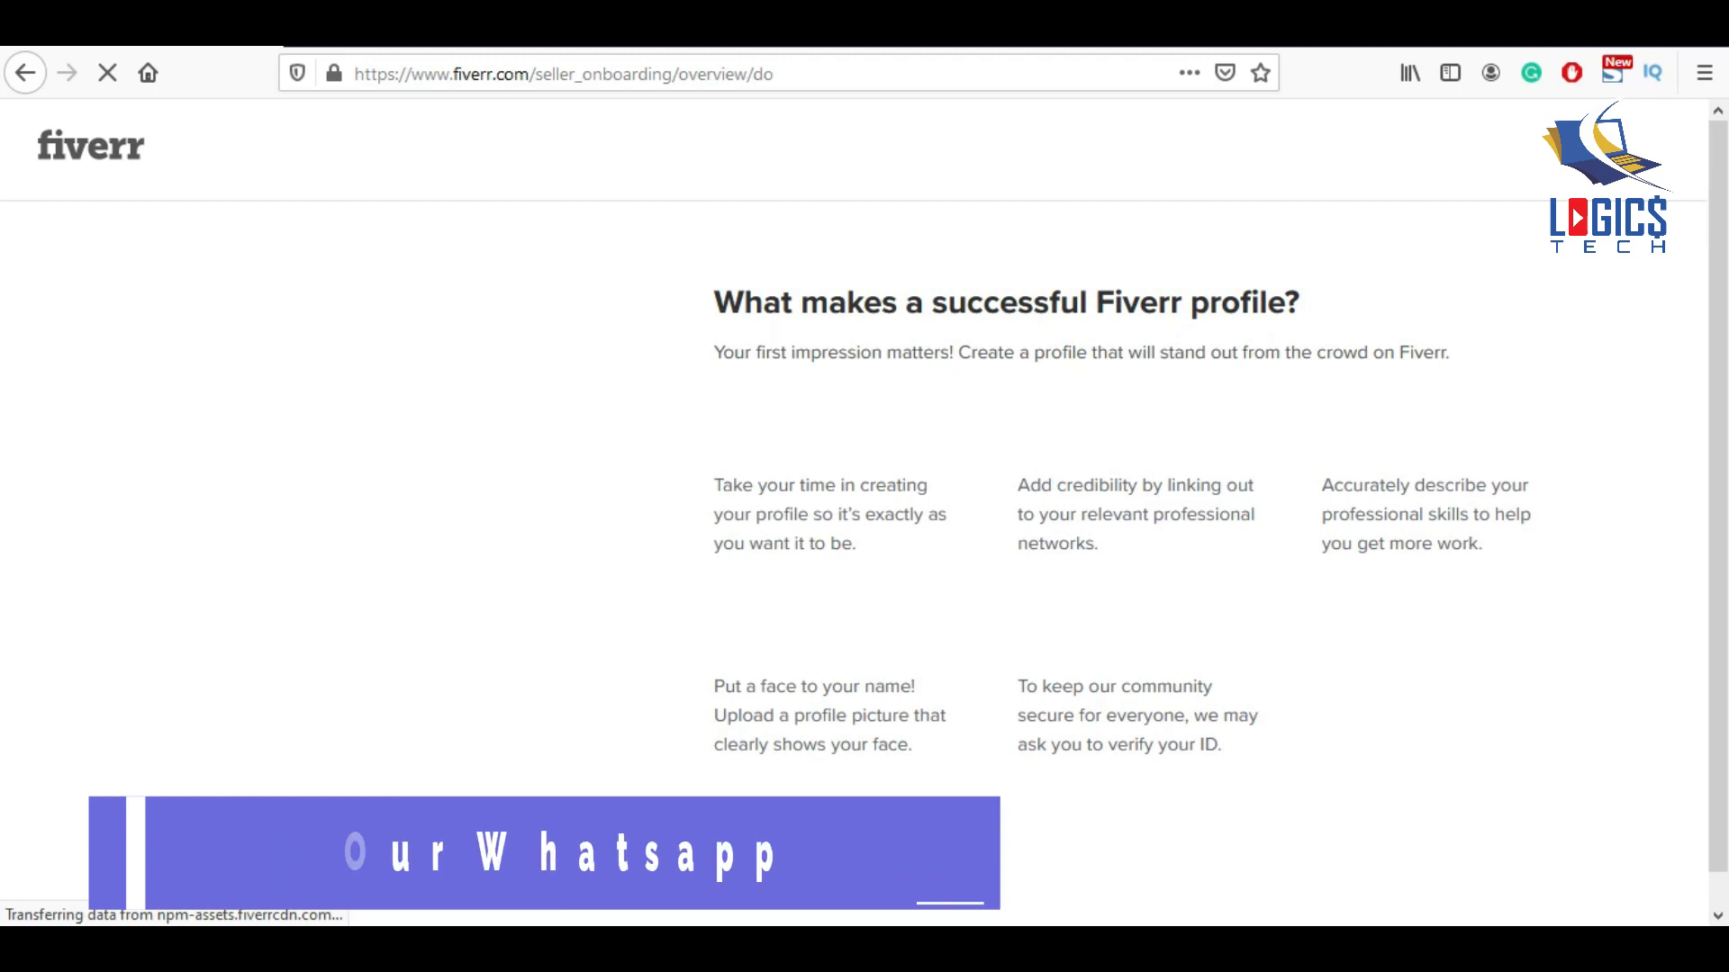
Continue through Personal Info, Professional Info, Linked Accounts and Account Security, then finish the profile.
left_click(867, 848)
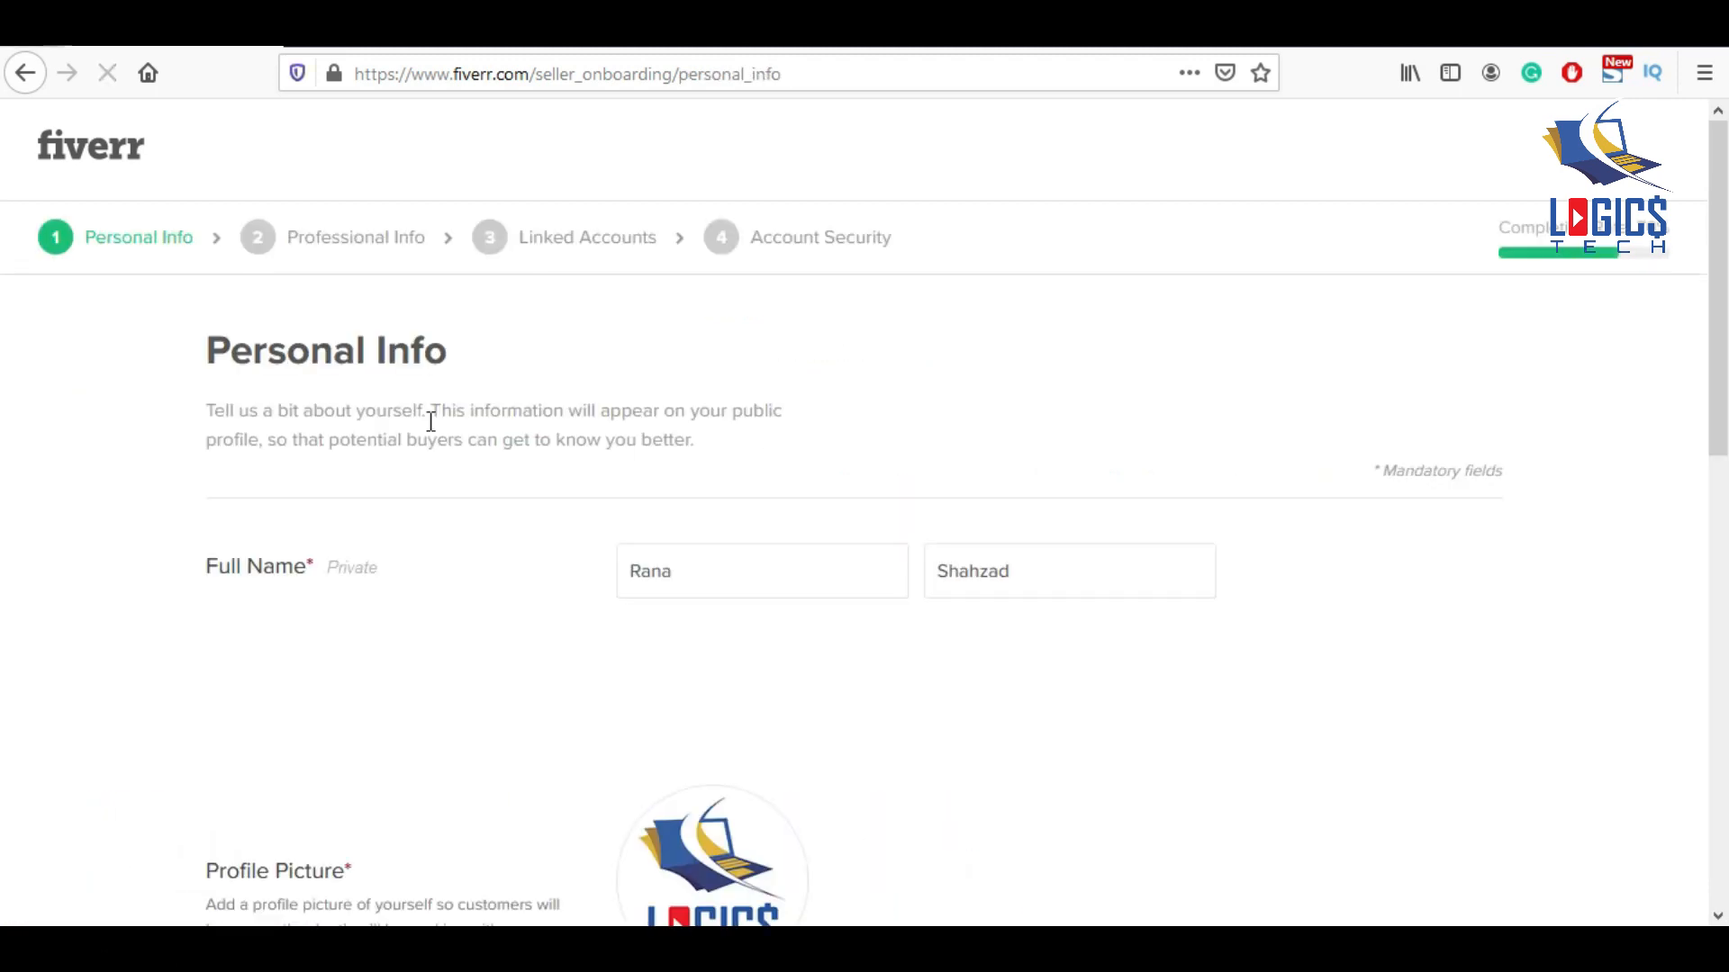
scroll(603, 390, "down", 10)
left_click(1365, 833)
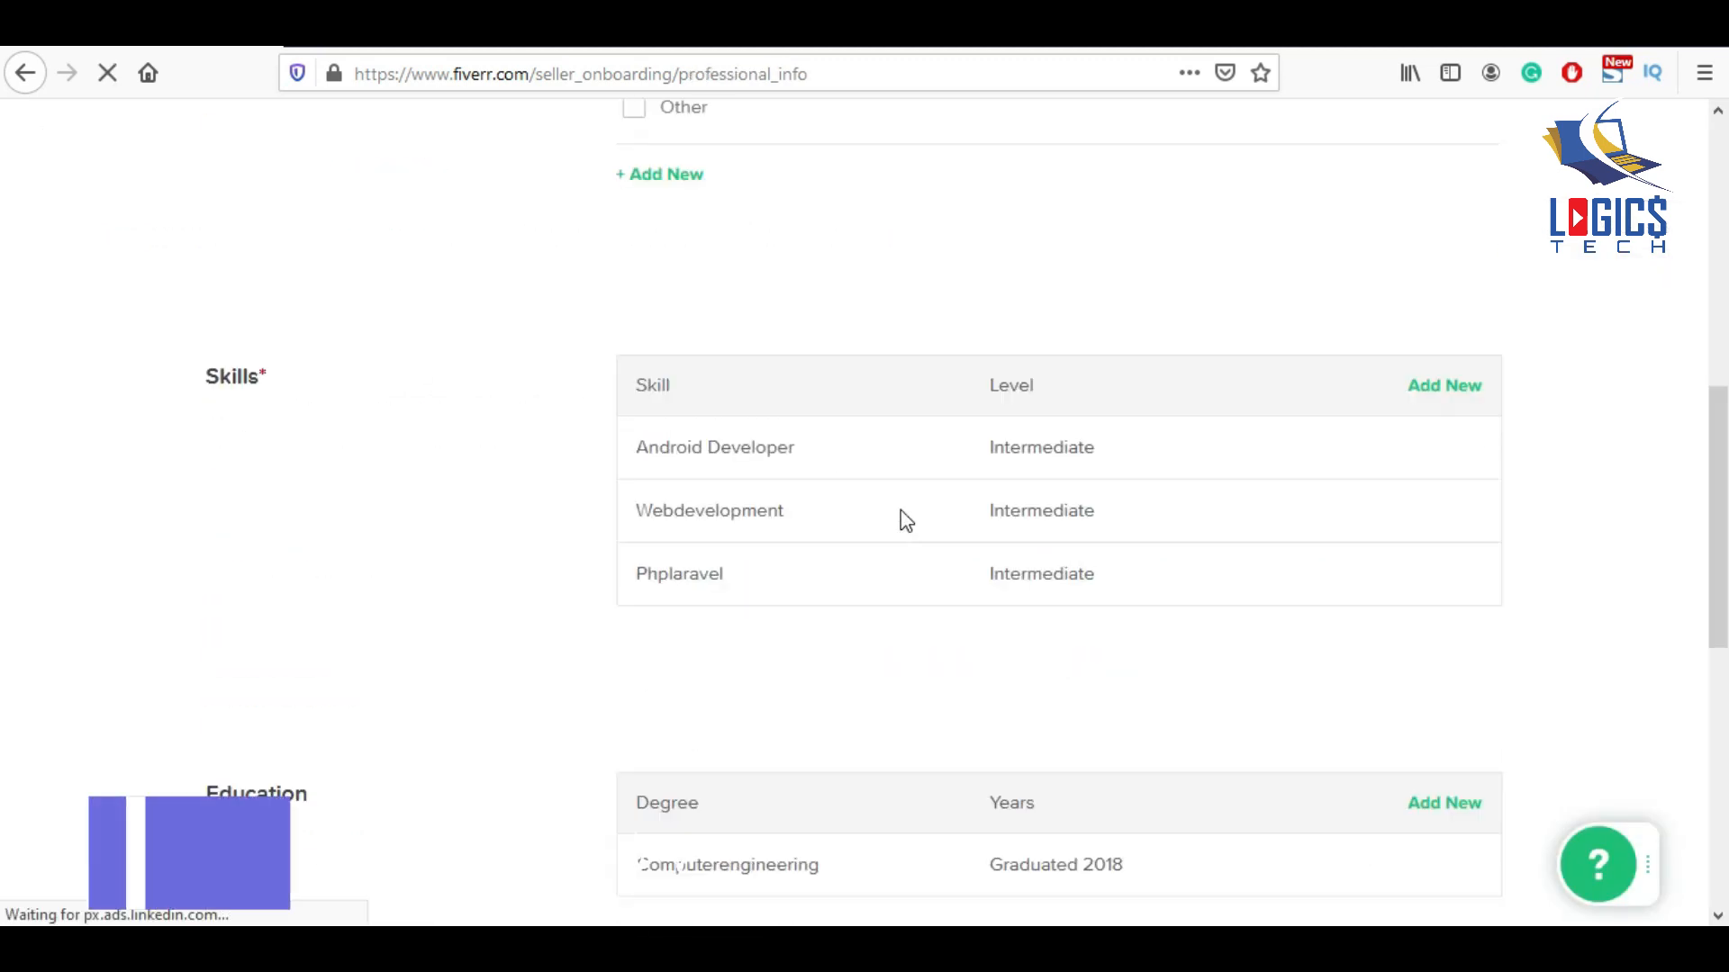
scroll(900, 514, "down", 8)
left_click(1355, 825)
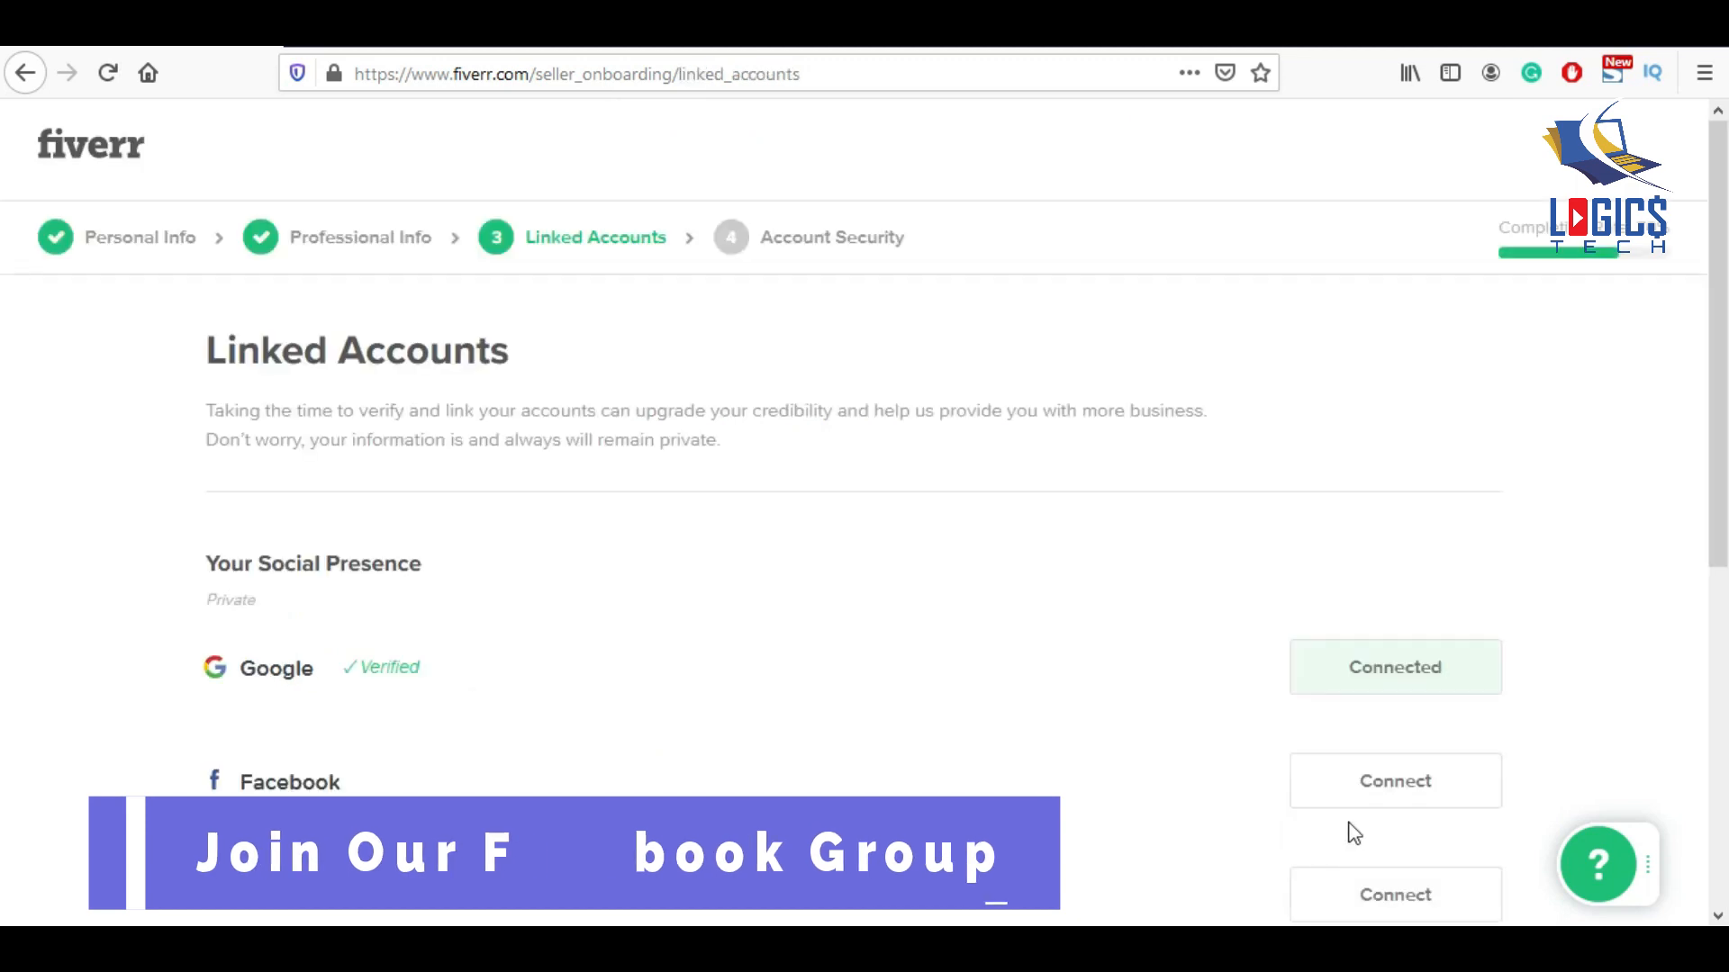
scroll(905, 537, "down", 6)
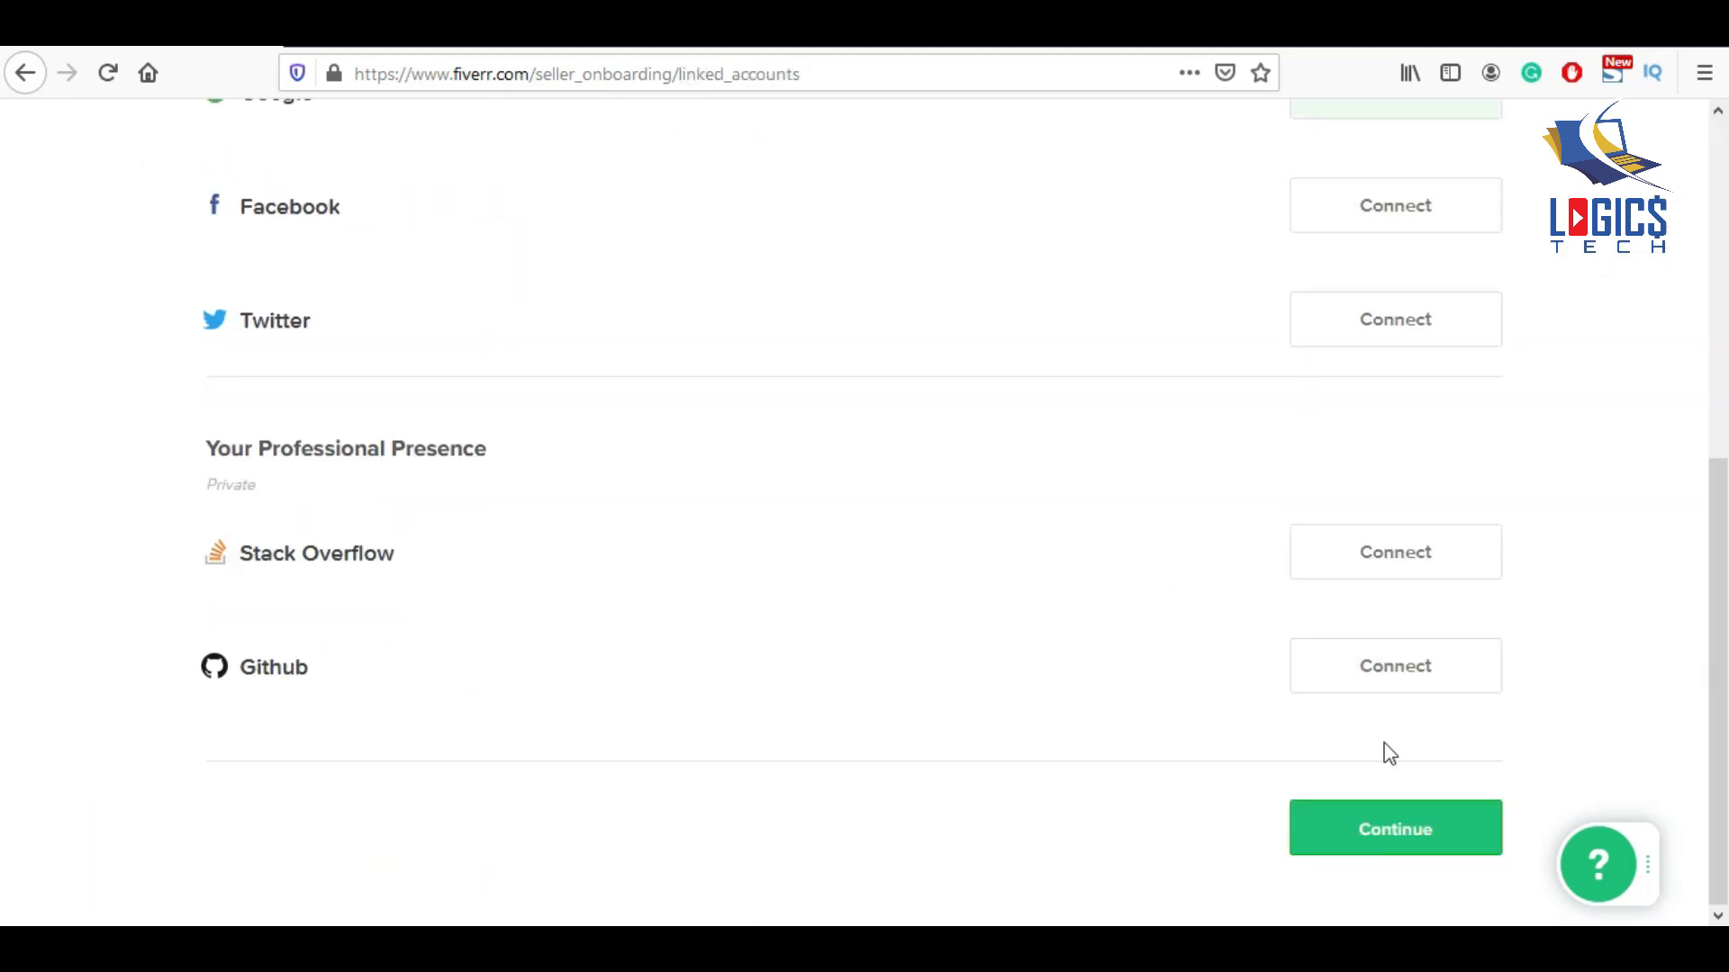
left_click(1397, 842)
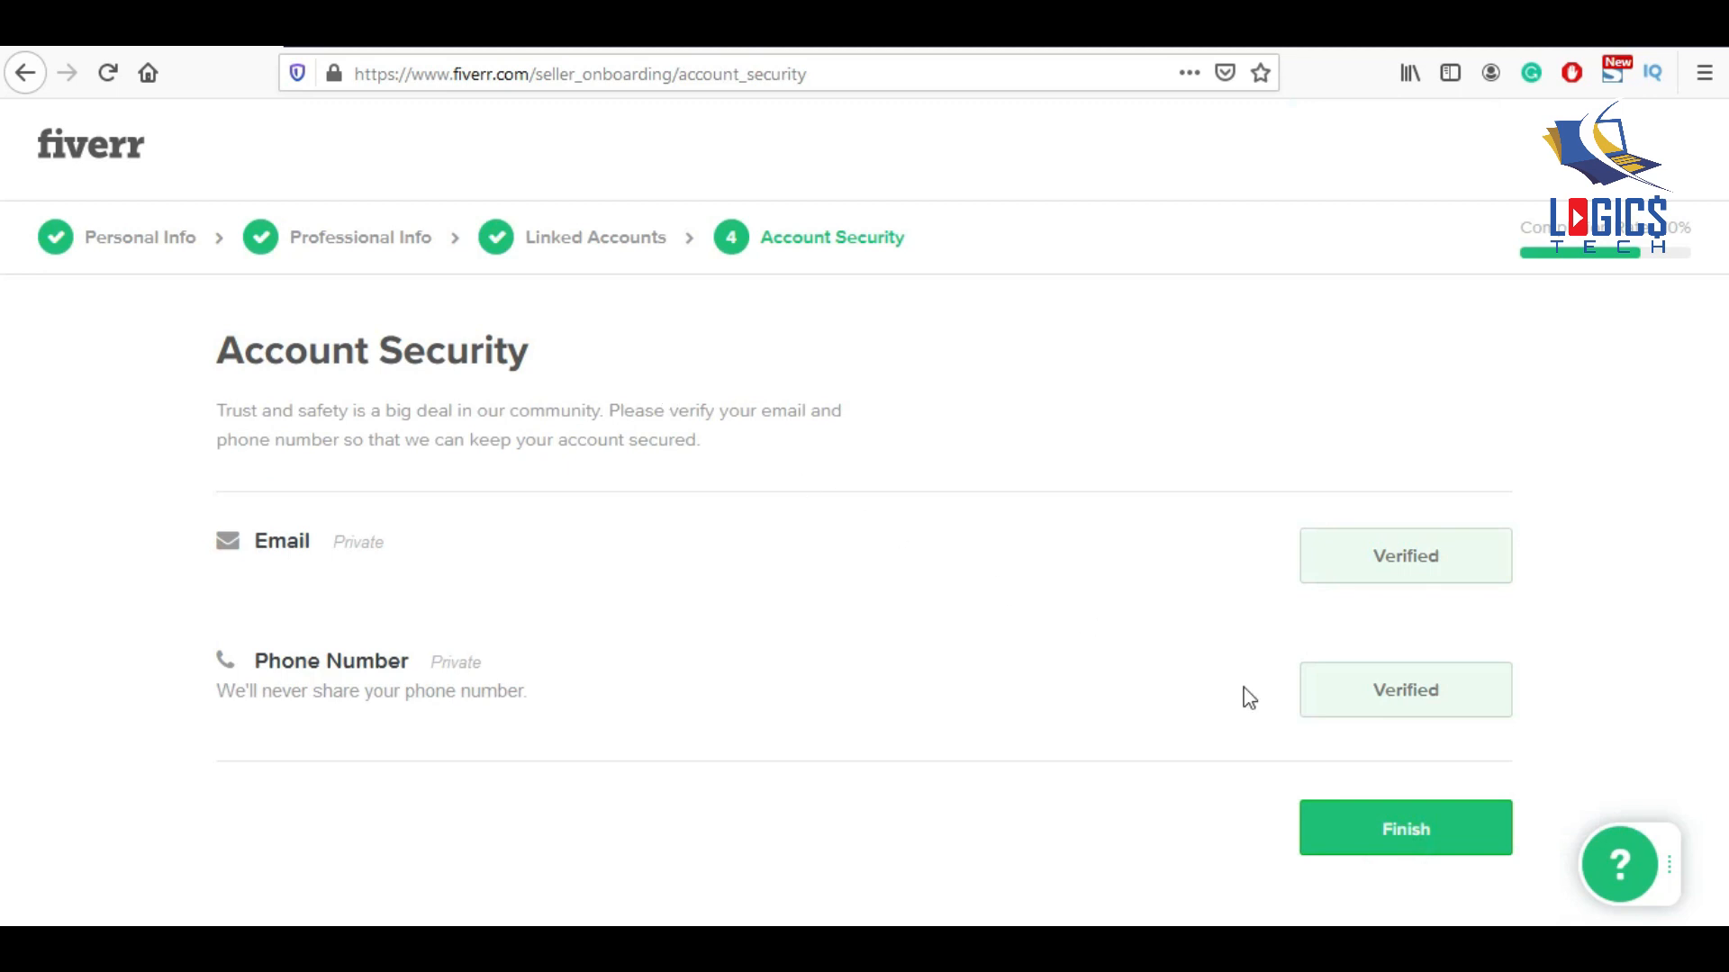
left_click(1418, 835)
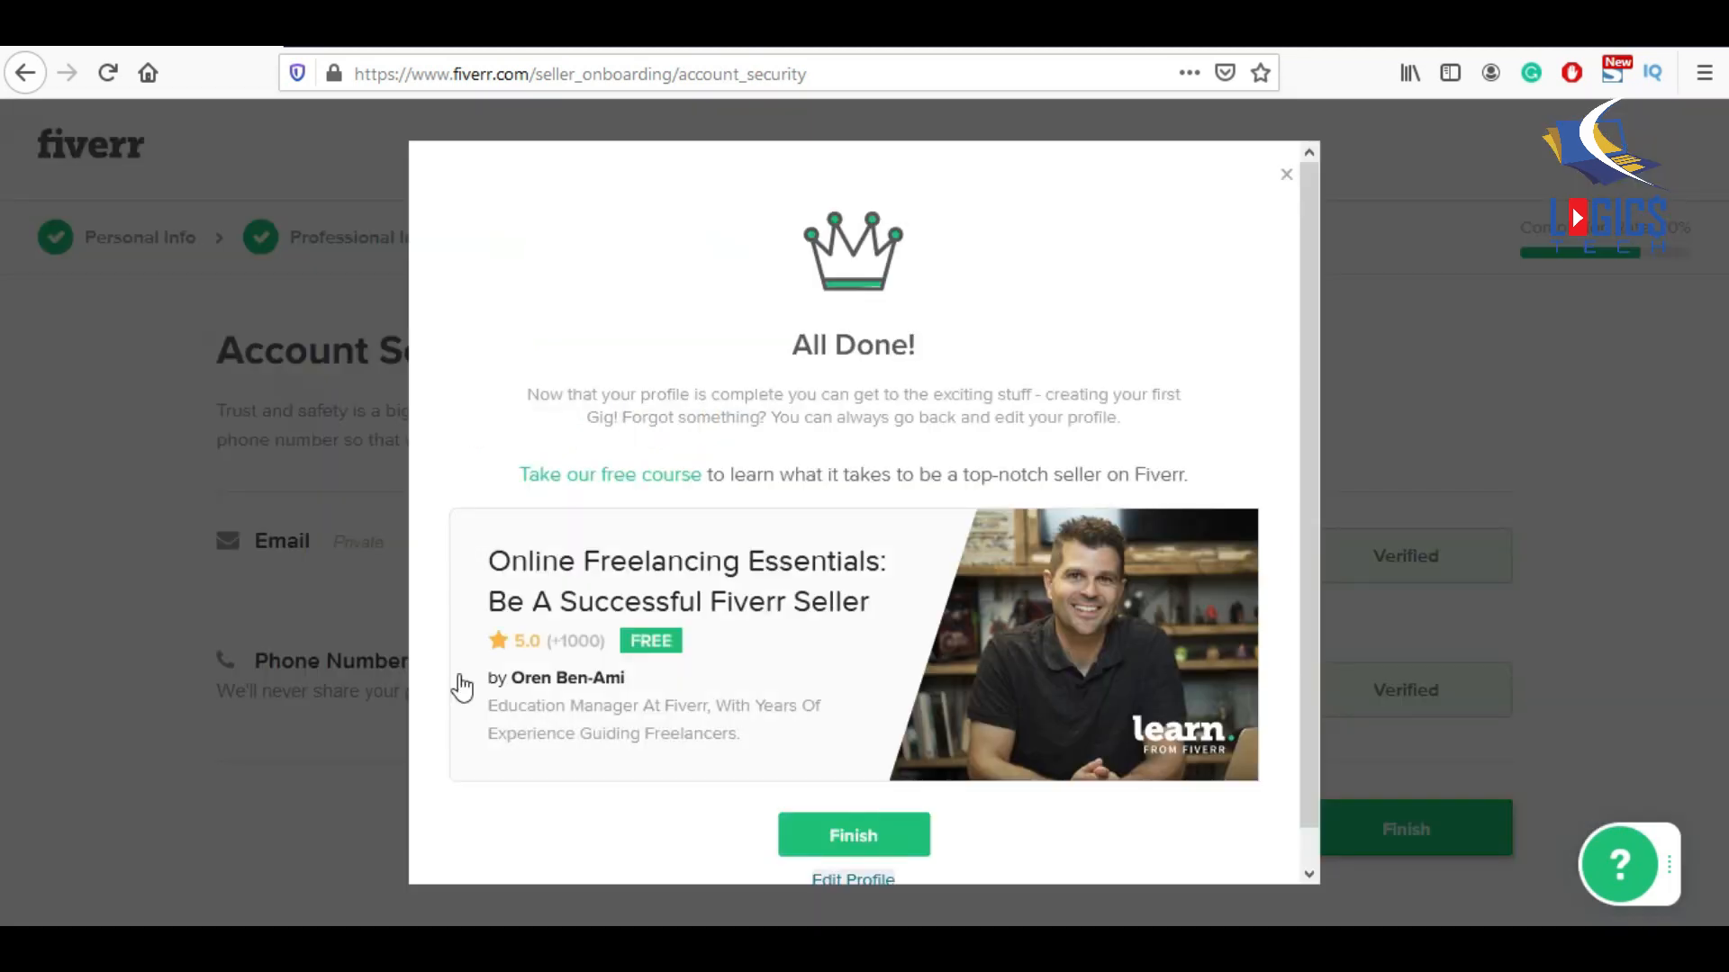
left_click(897, 839)
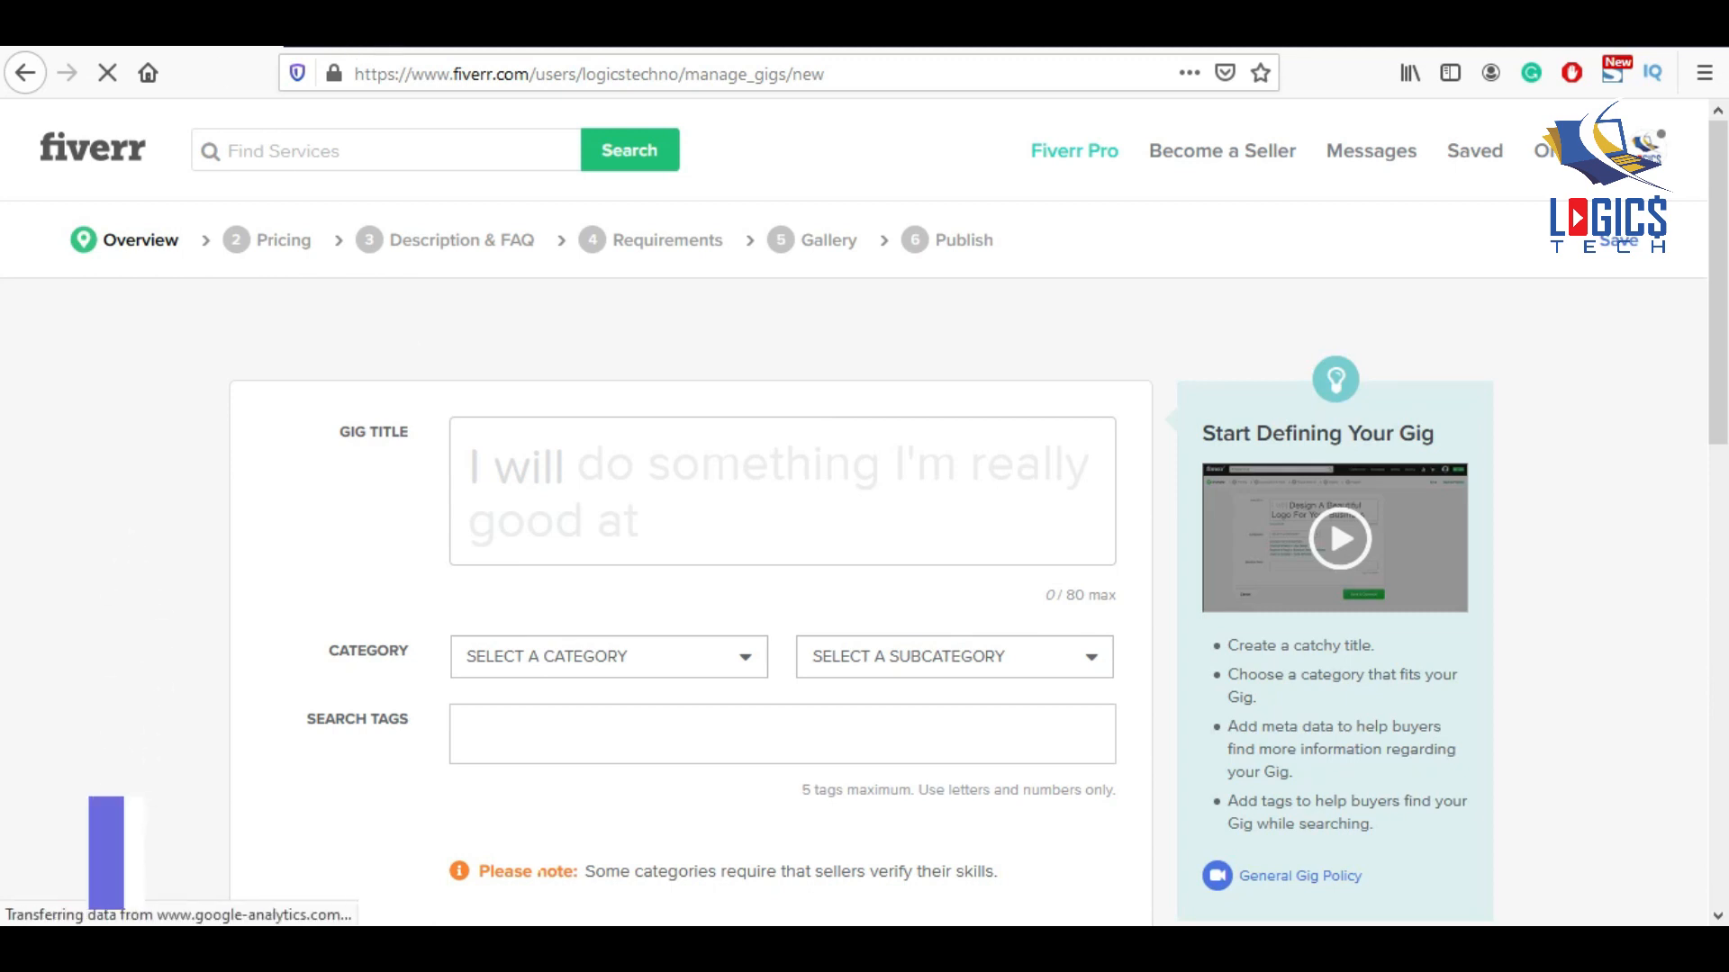
Load the Fiverr home page in a new browser tab.
key("ctrl+t")
type("fiverr.com/")
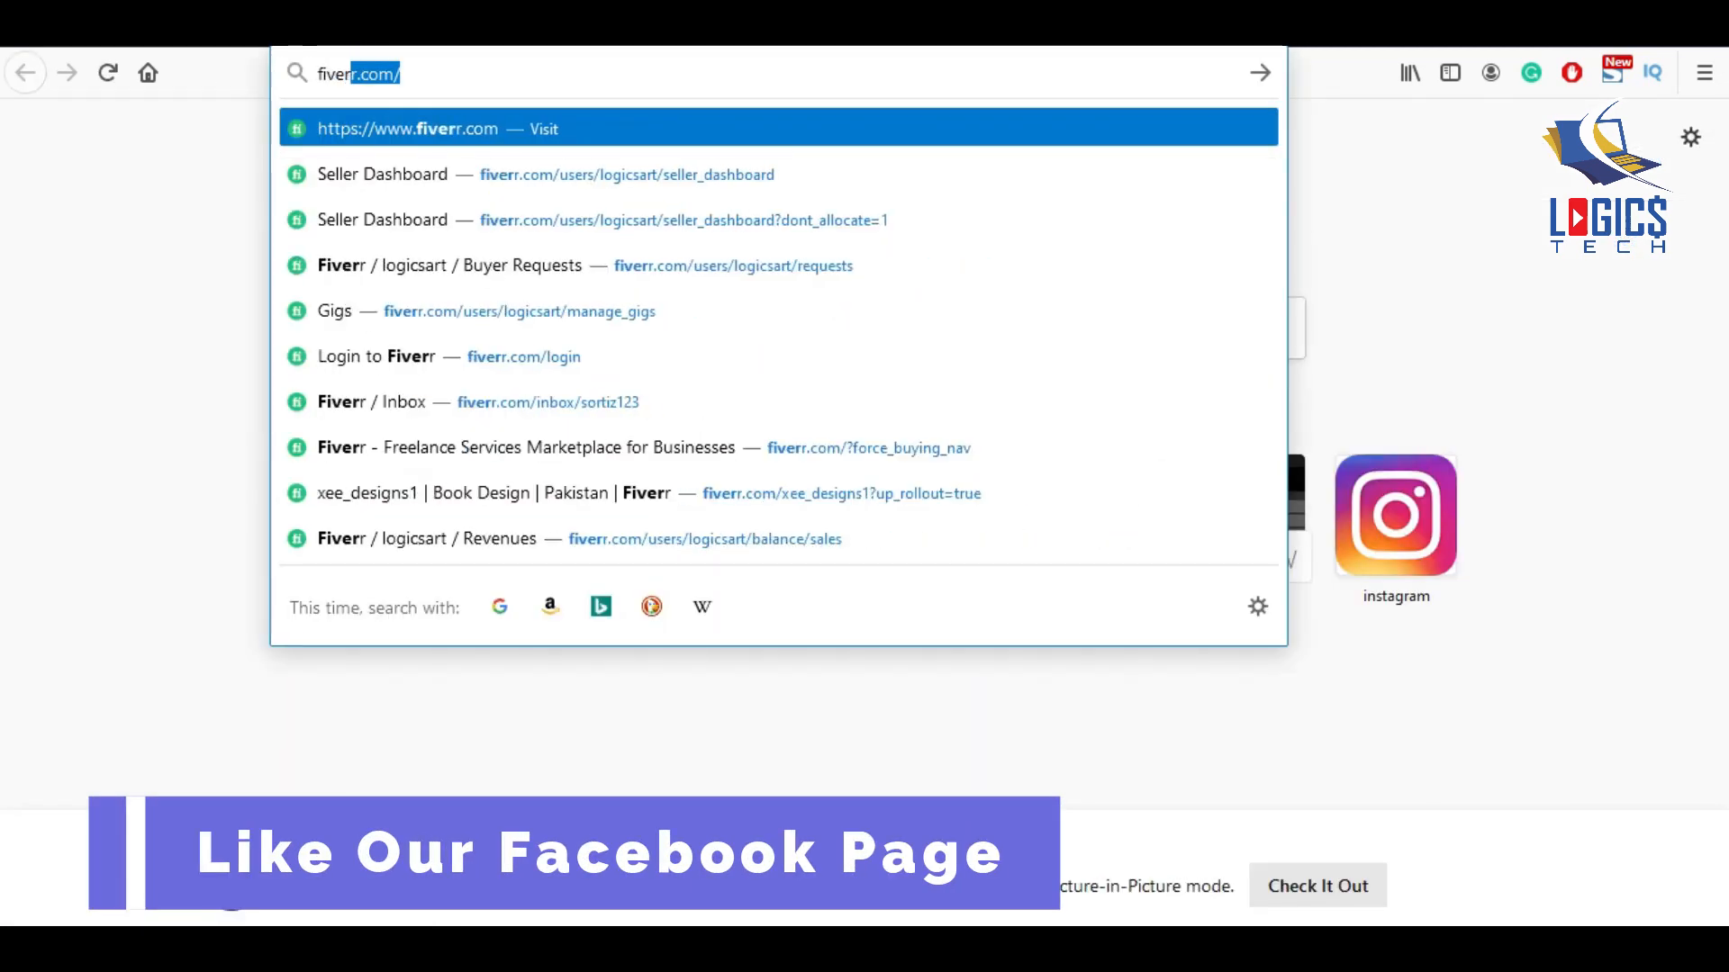
key("Return")
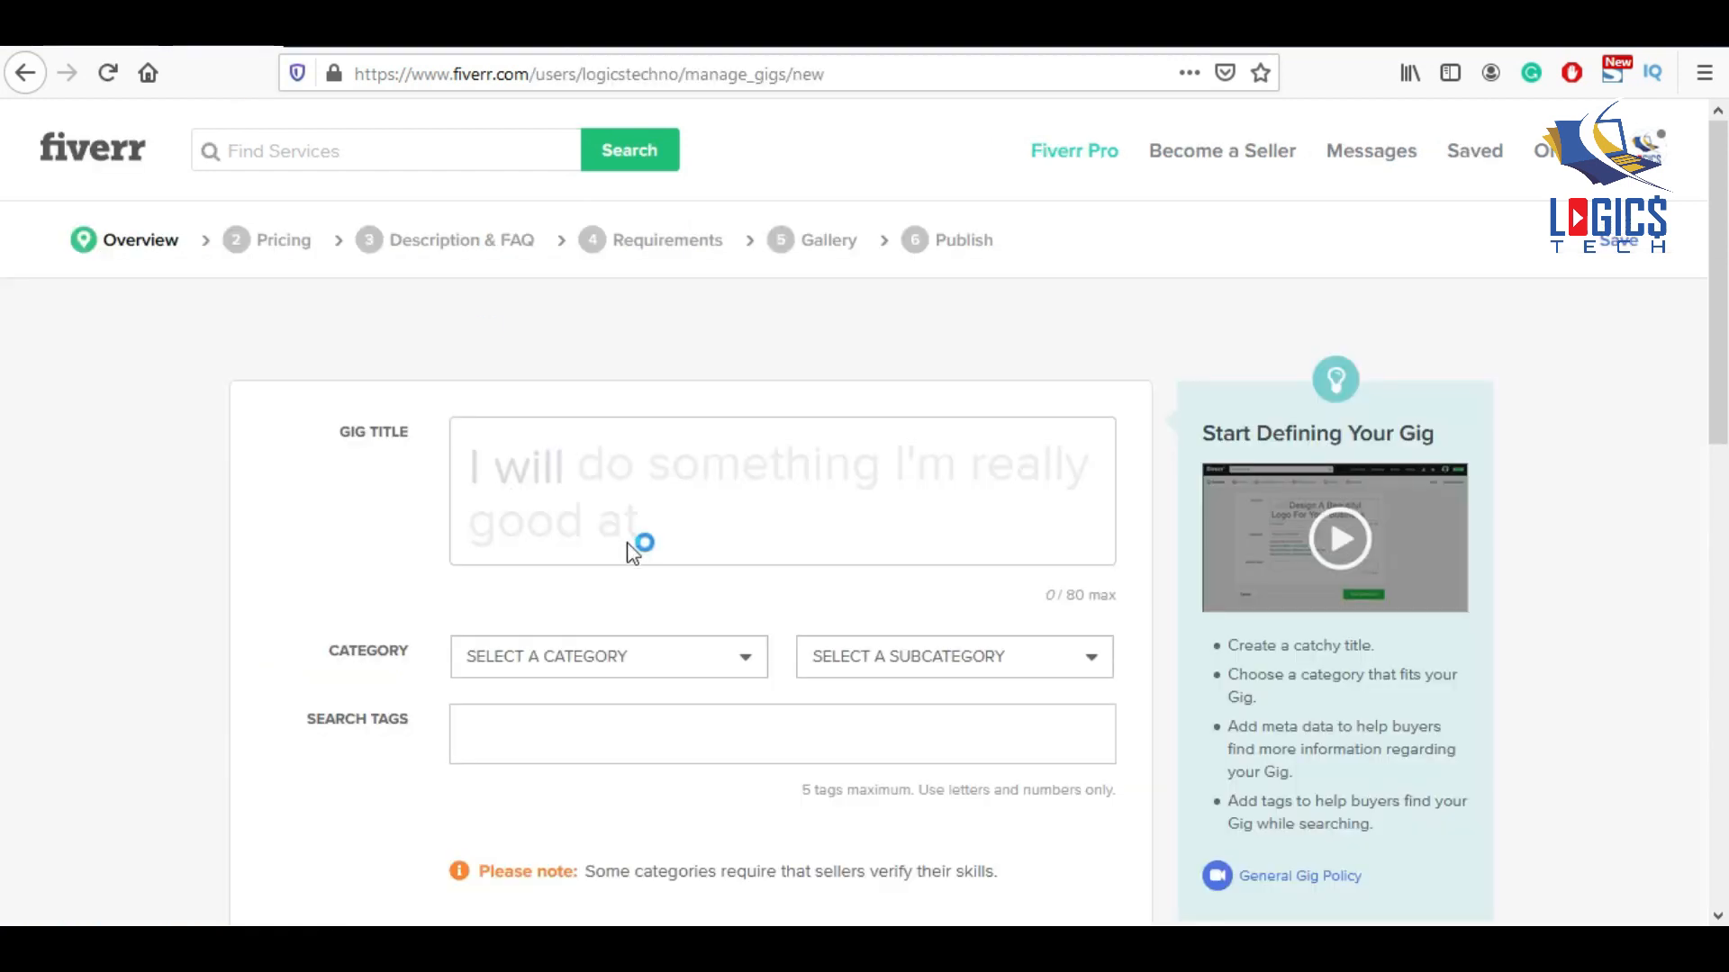
left_click(629, 543)
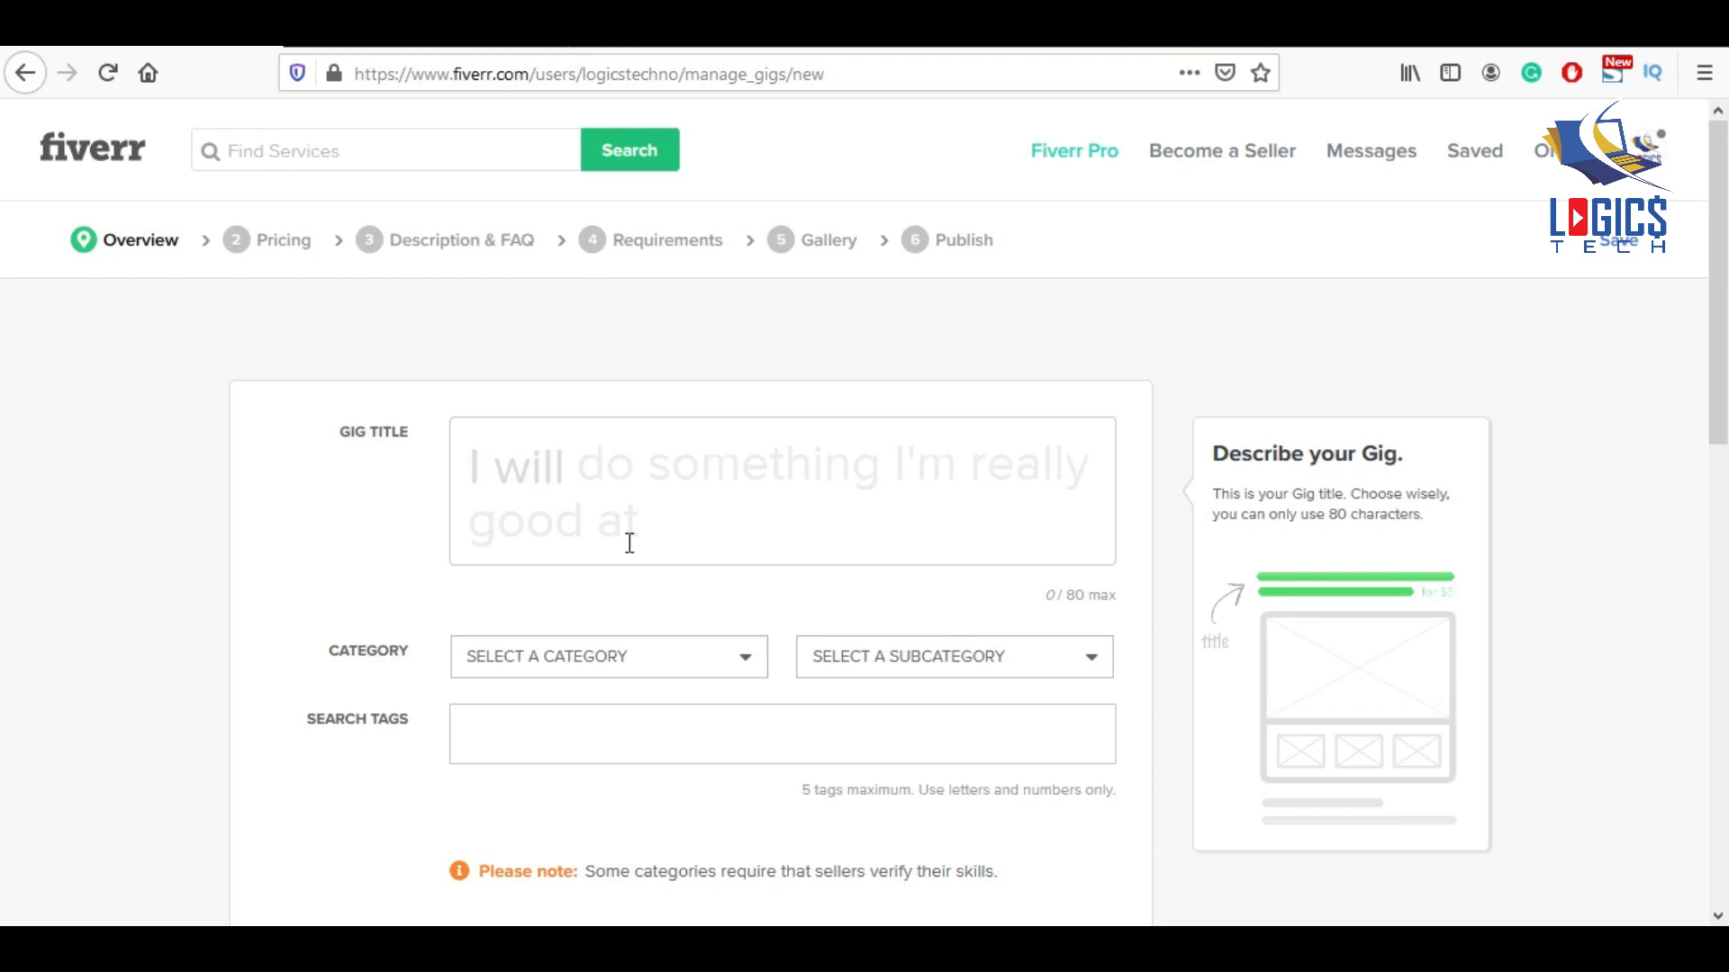
left_click(662, 486)
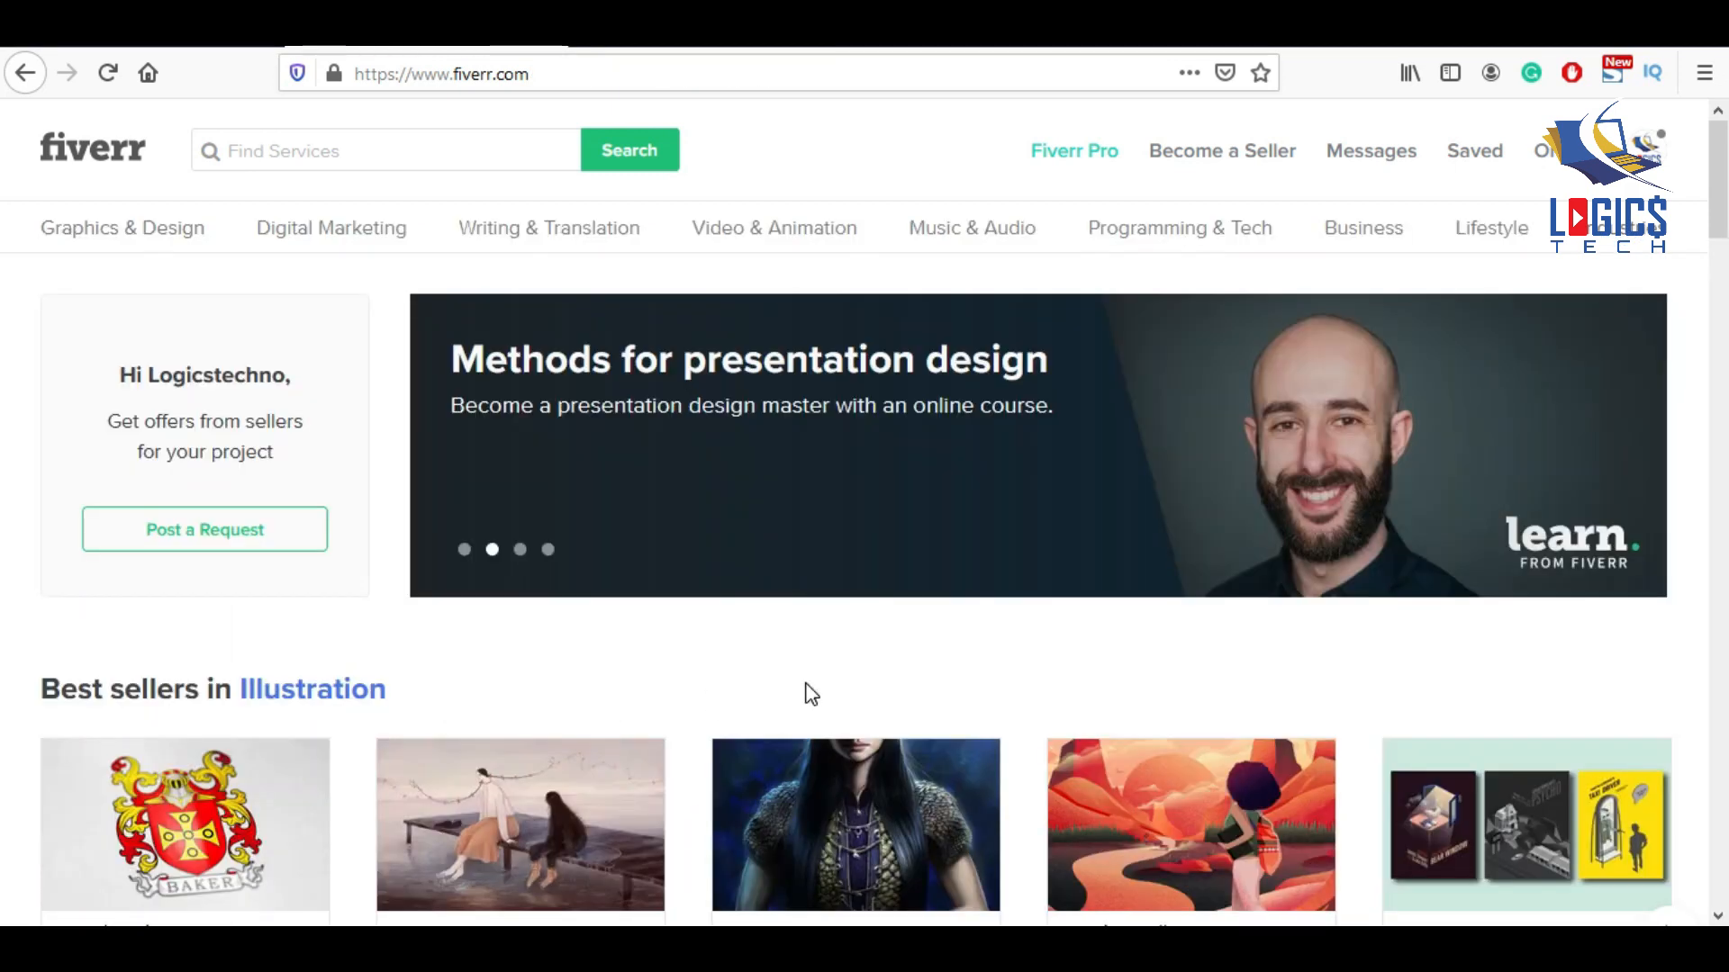
scroll(812, 693, "down", 4)
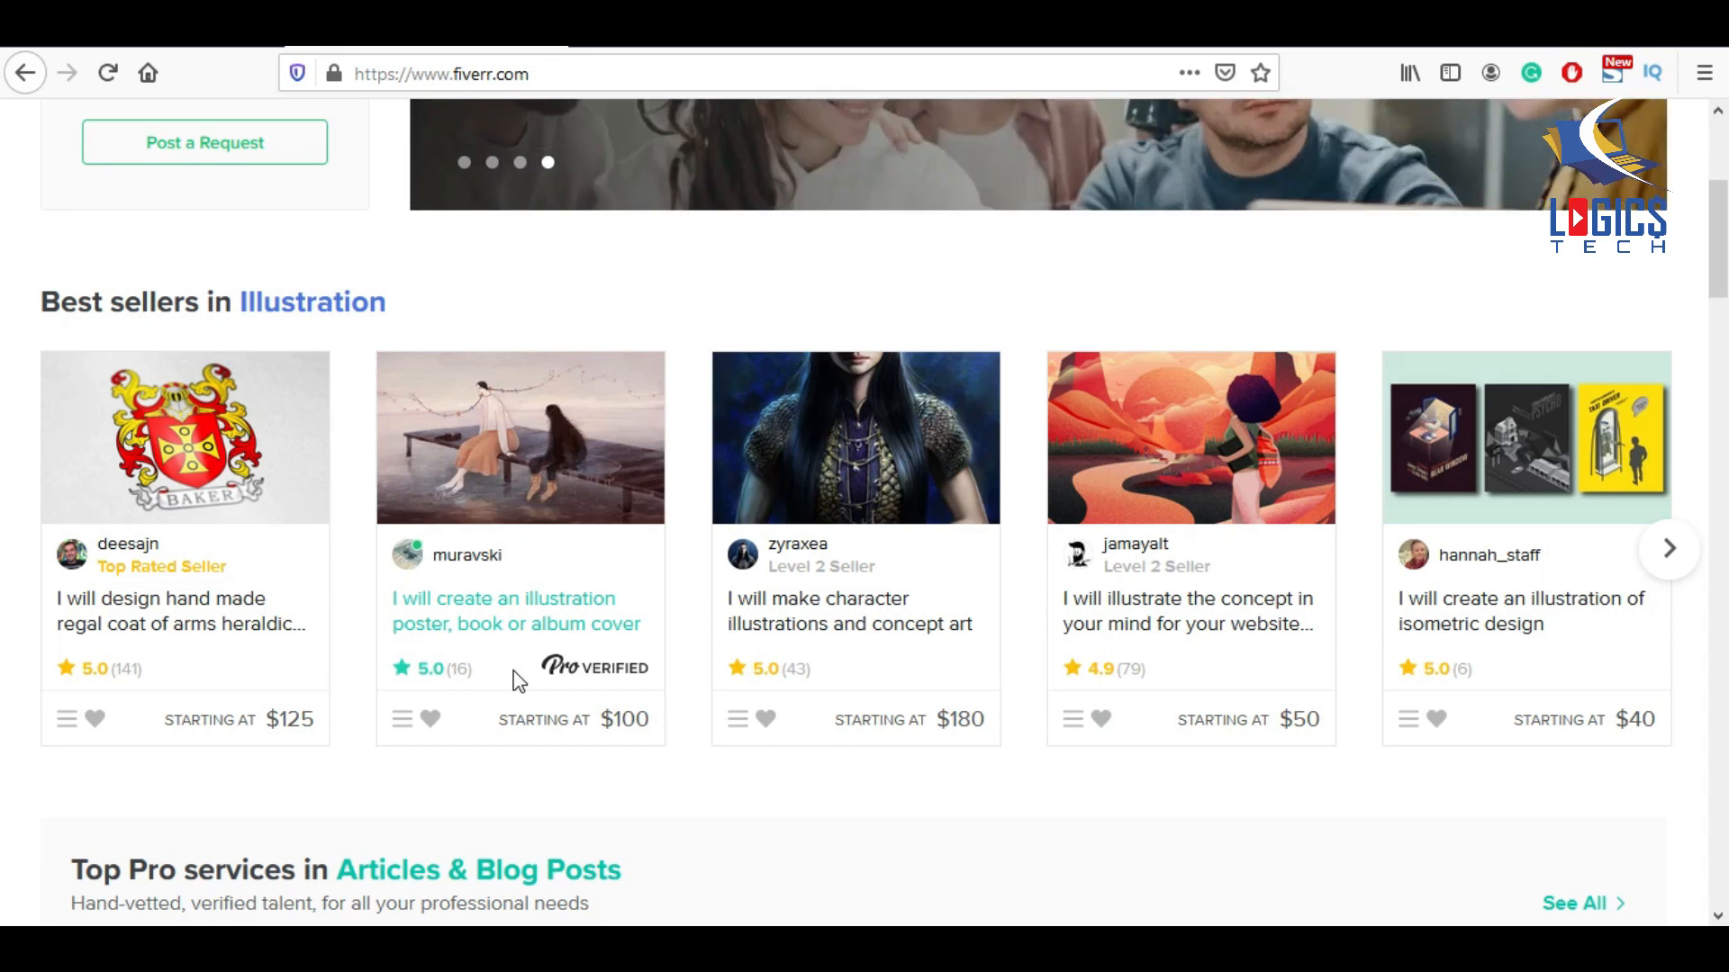
scroll(520, 682, "up", 4)
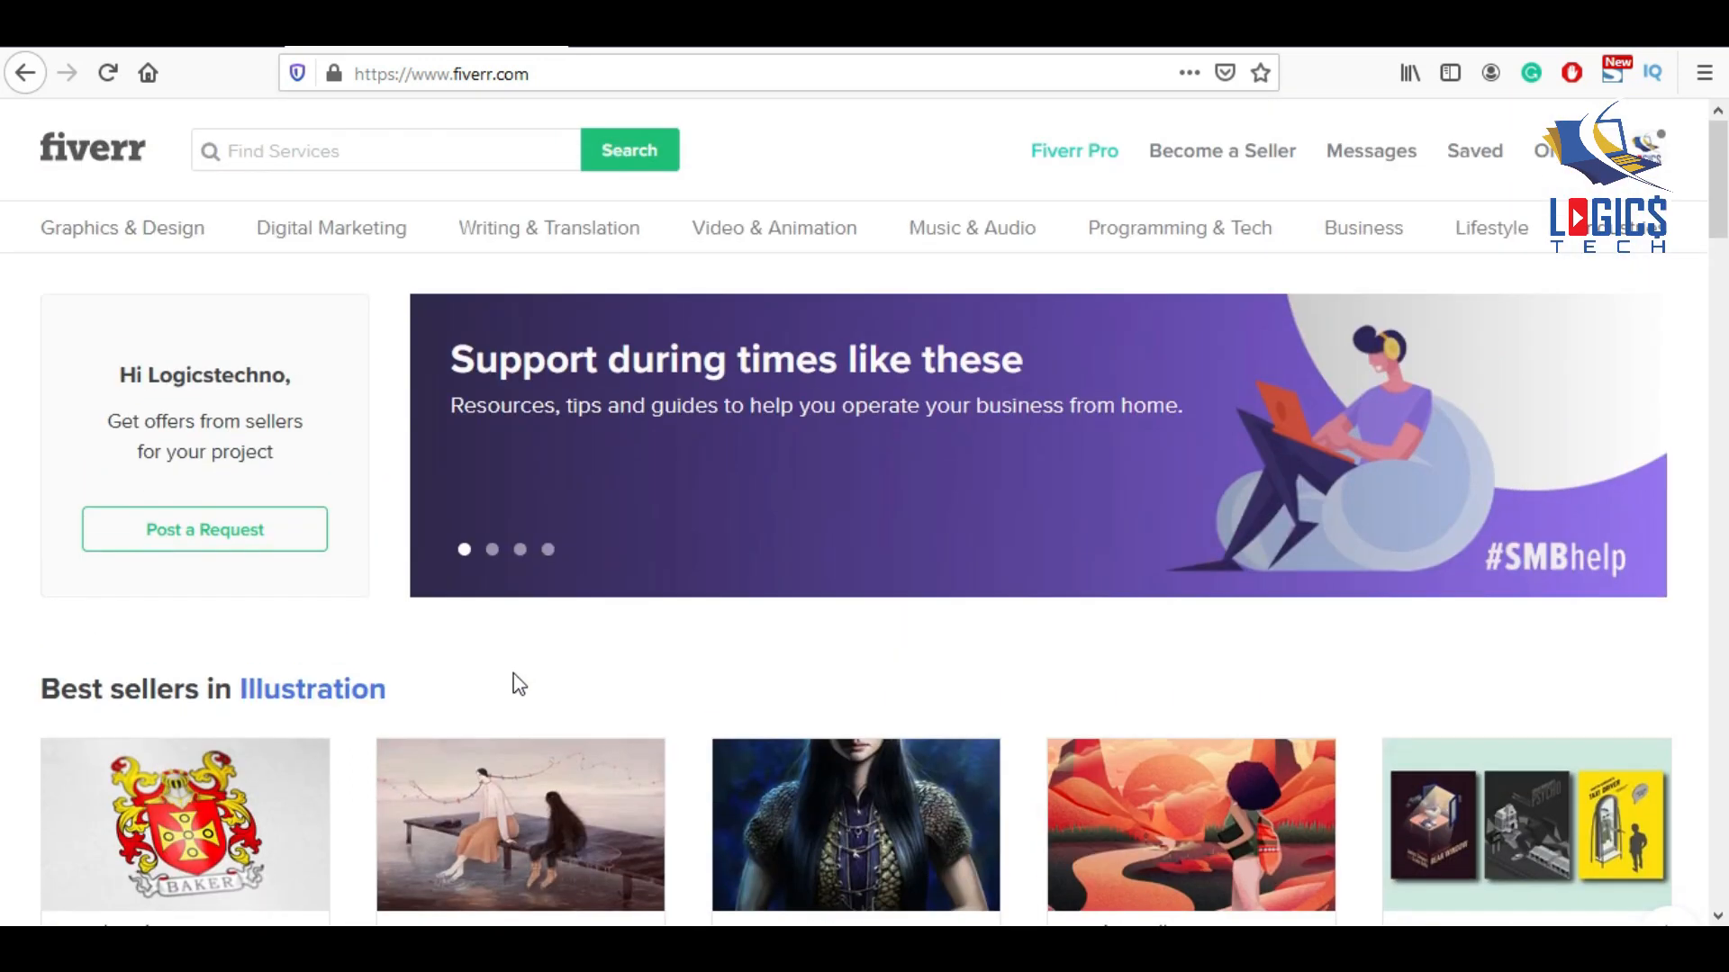
left_click(434, 154)
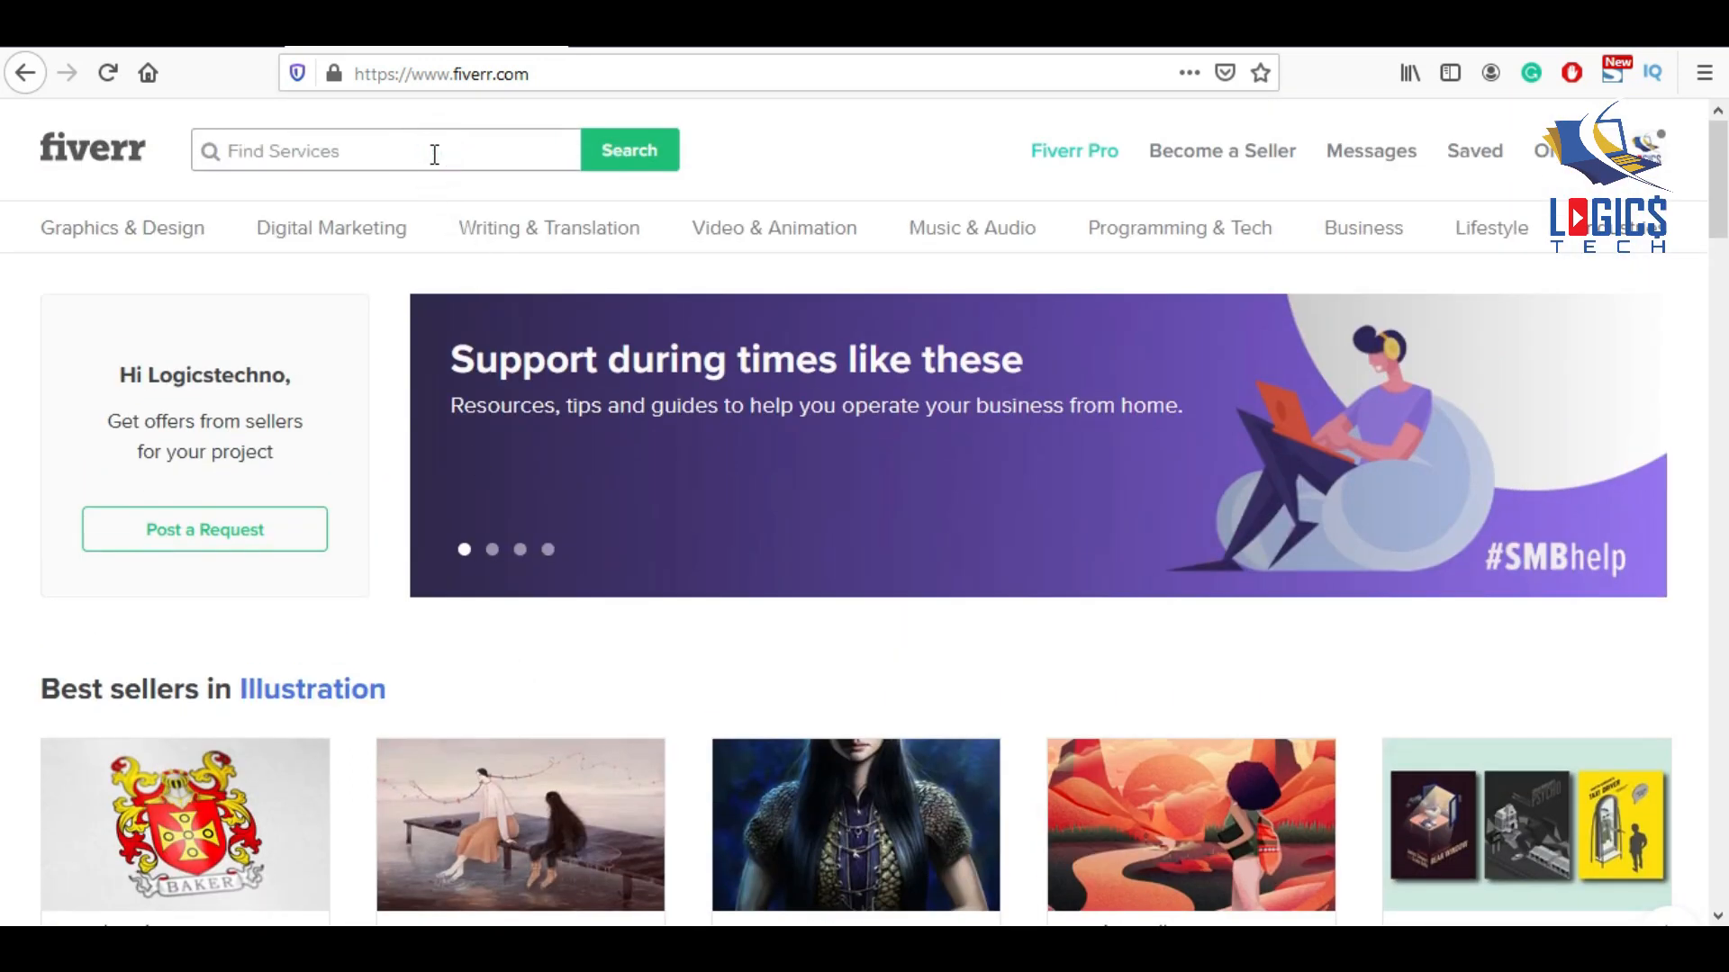
Search Fiverr for 'background removal' and look over the competing gigs.
type("ba")
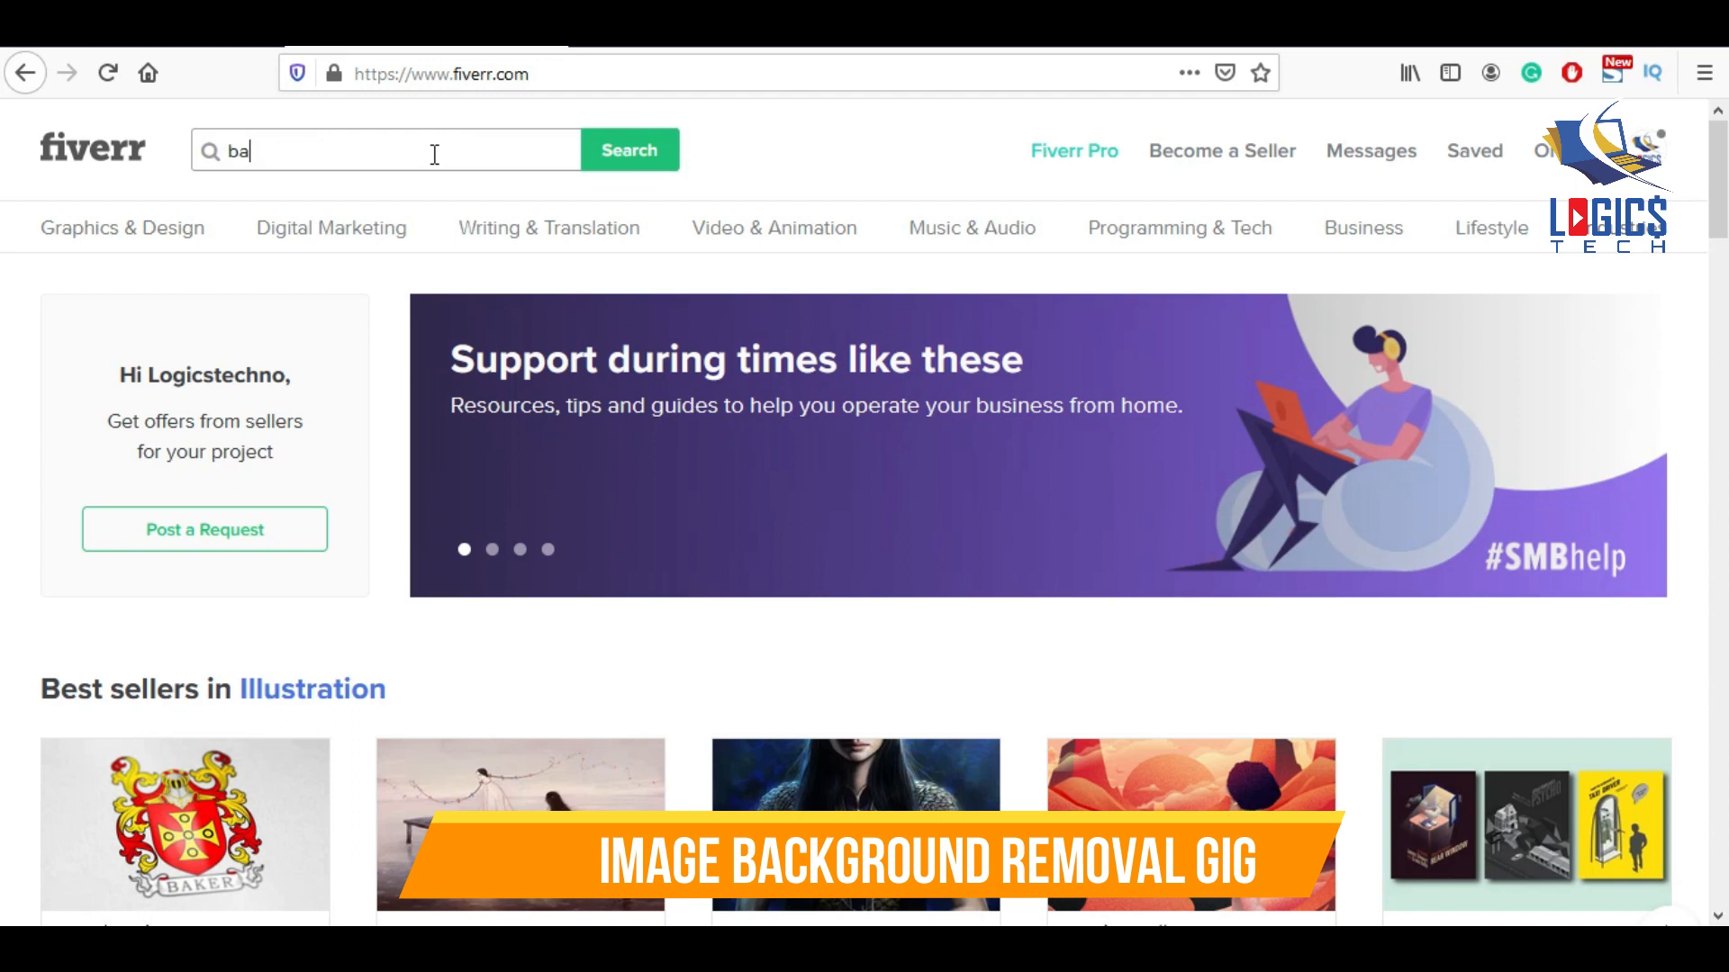
type("ckgro")
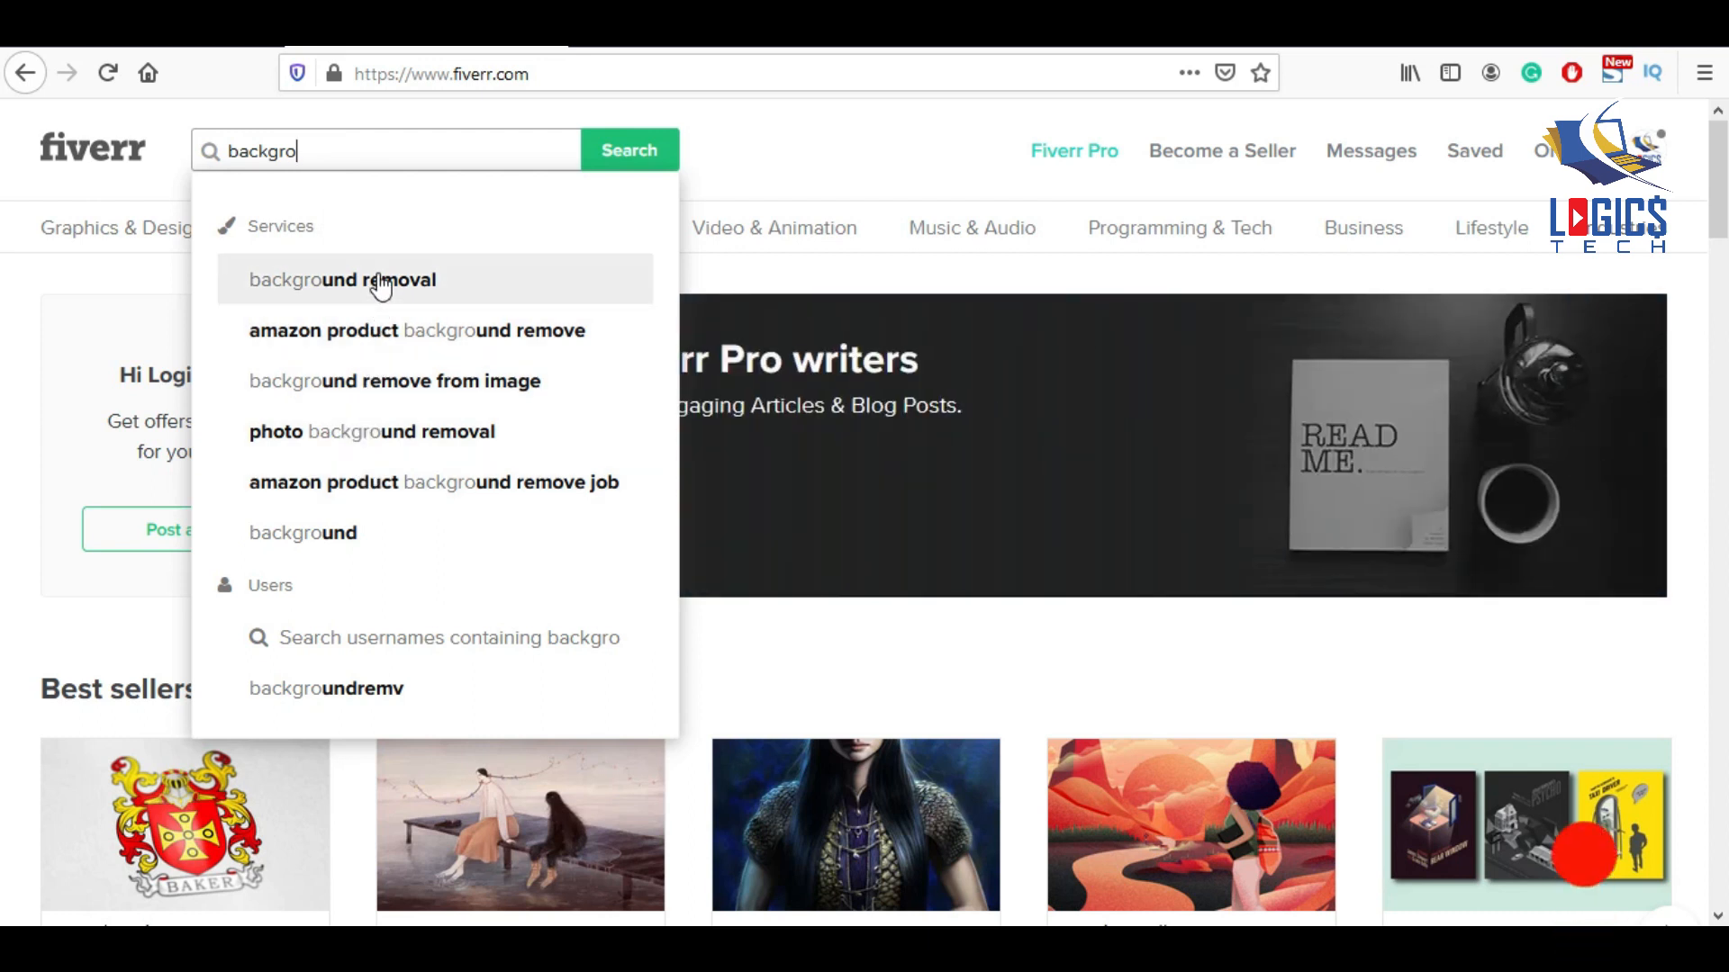
left_click(379, 280)
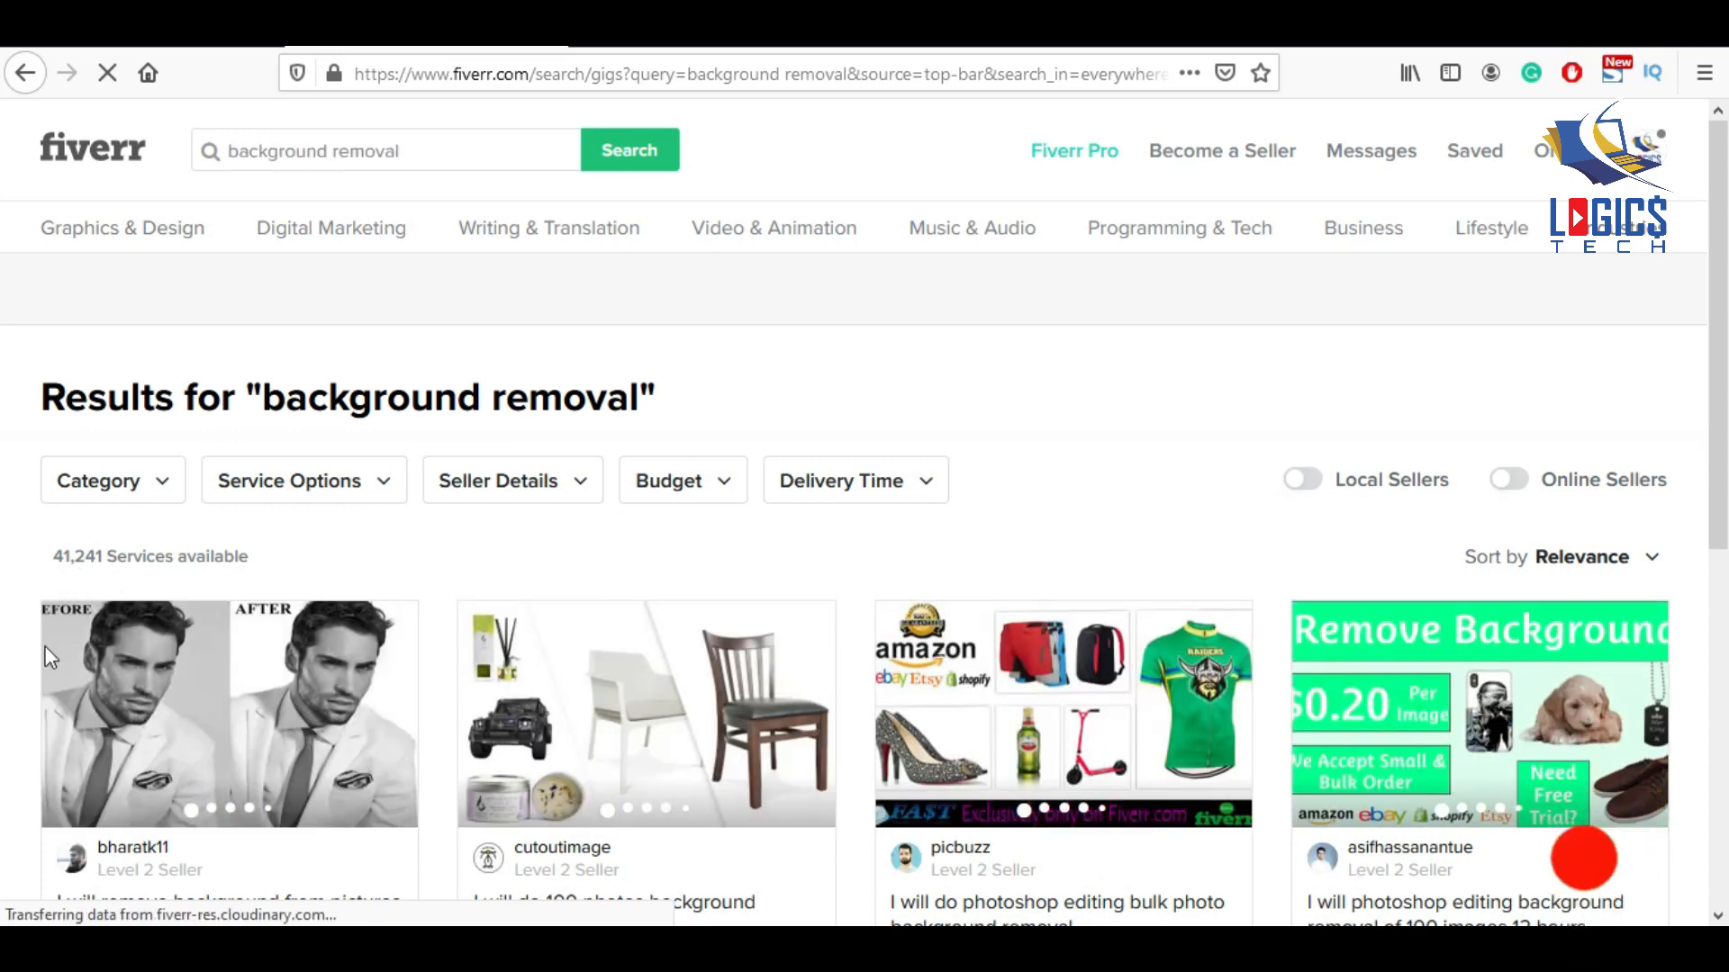
scroll(700, 602, "down", 3)
scroll(700, 603, "up", 3)
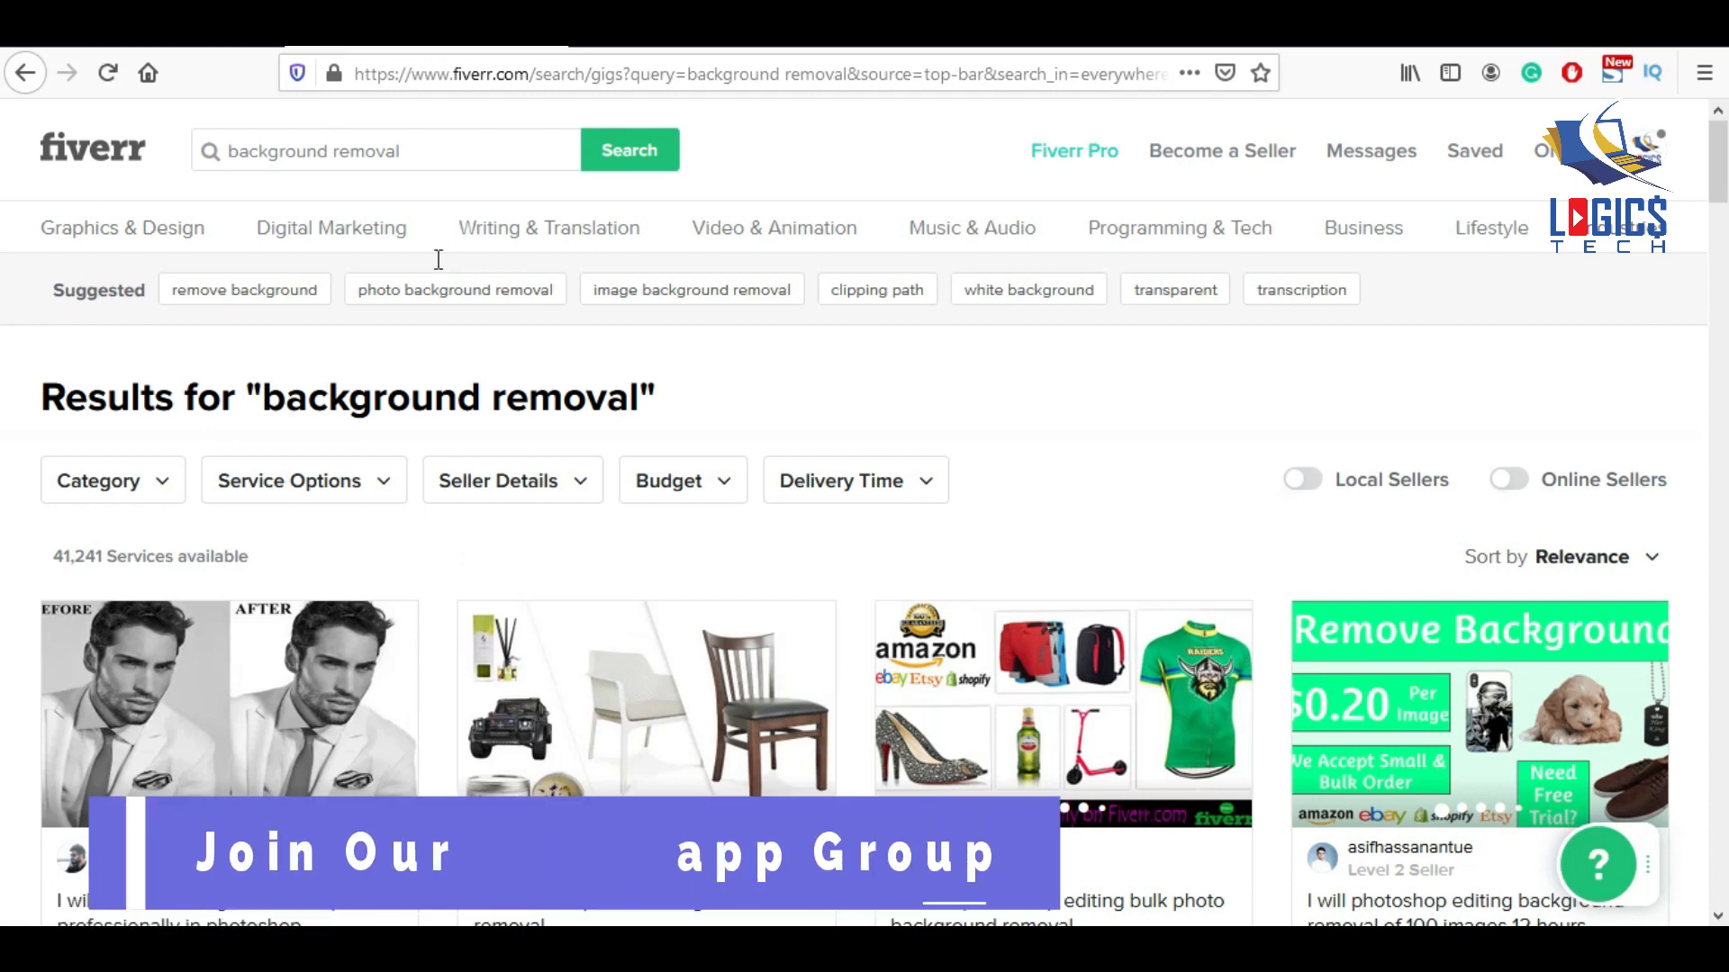
Replace the search with 'remove background from image' and review those results.
left_click(382, 144)
triple_click(379, 140)
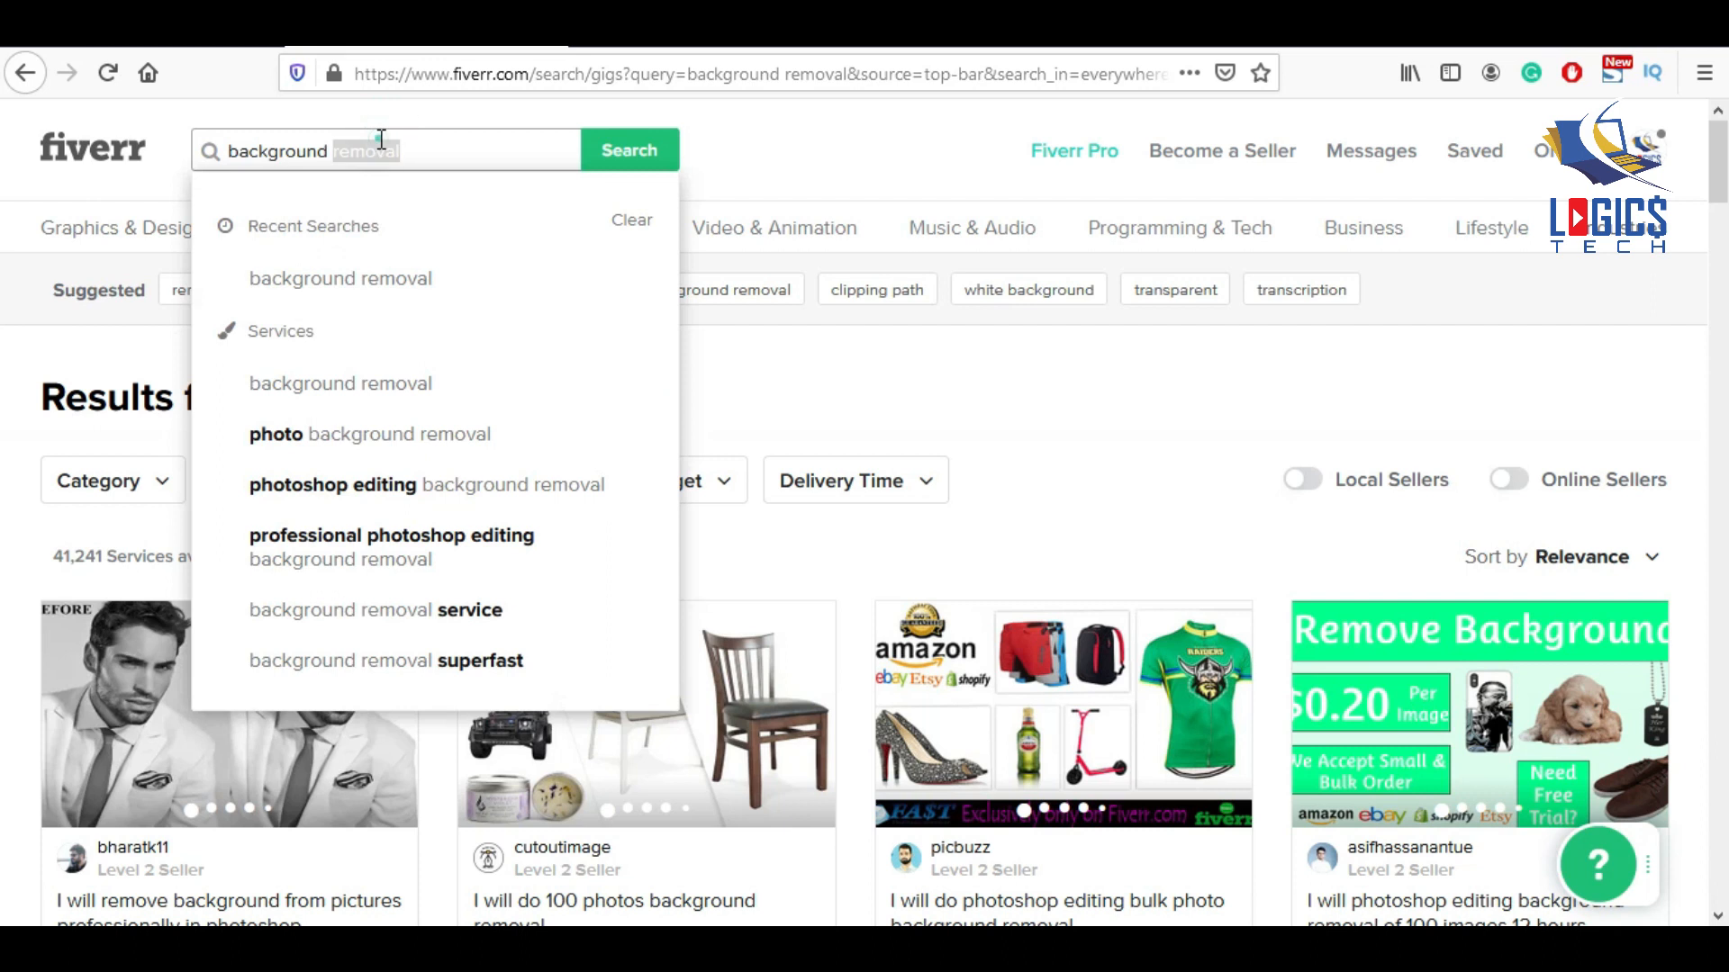
type("remove background")
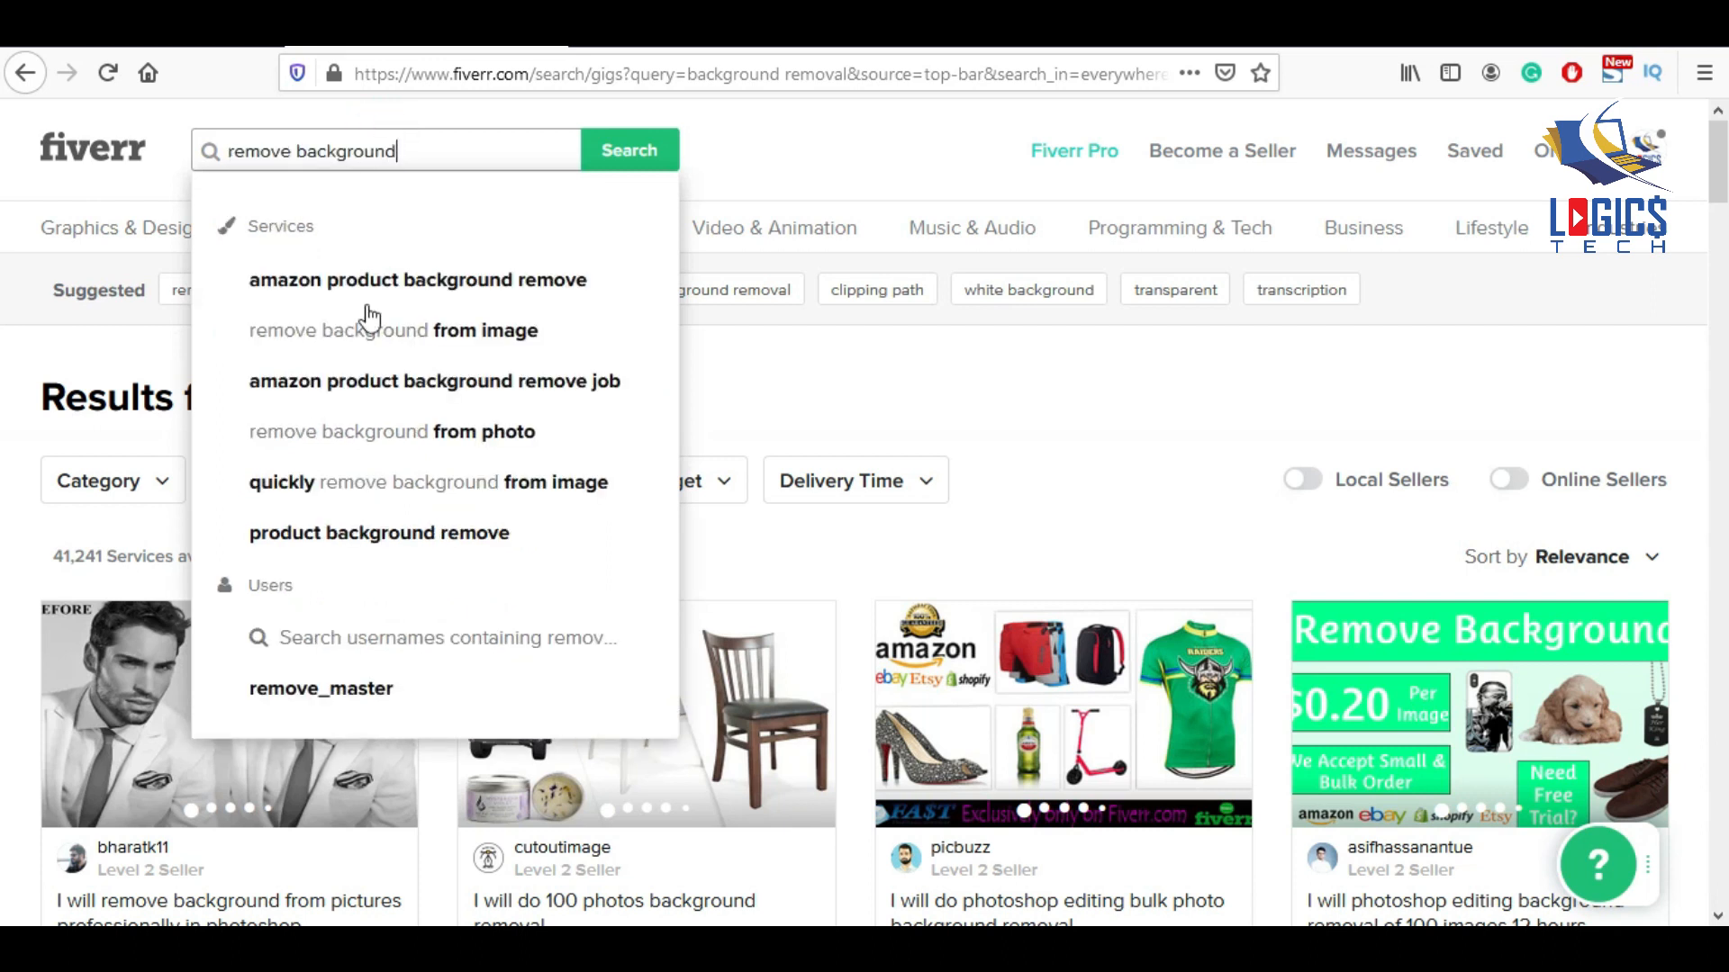
left_click(446, 290)
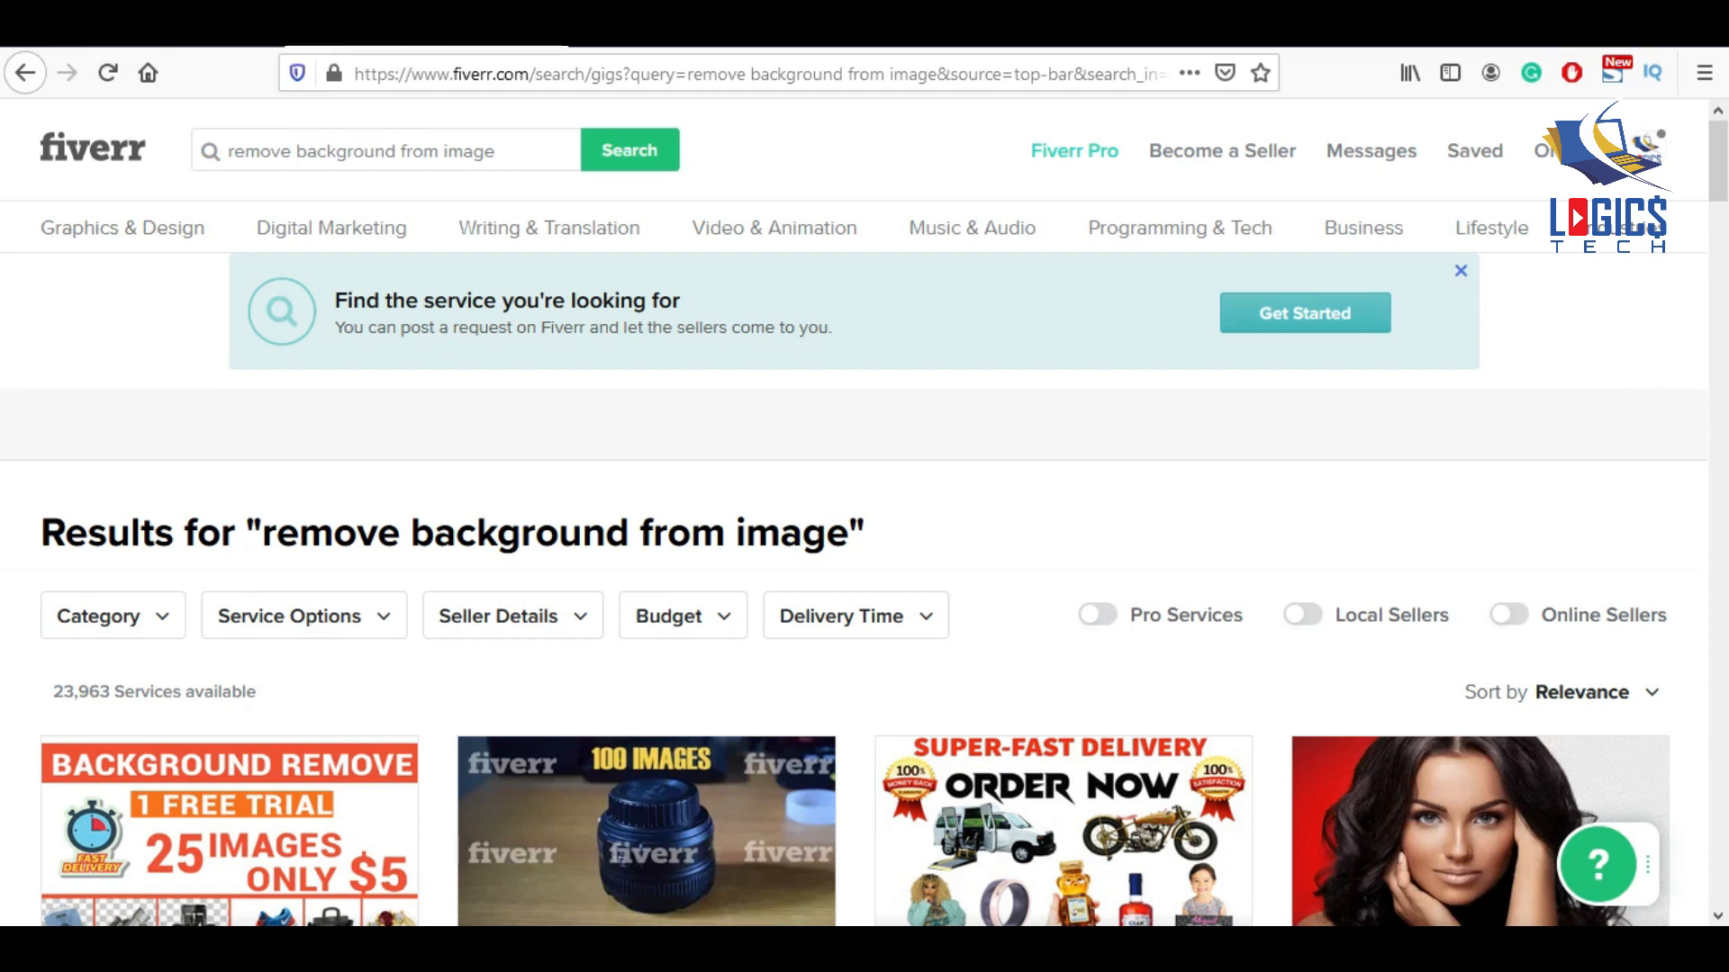
left_click(157, 34)
Enter the gig title 'I will Remove Background from image professionally within 1hour'.
left_click(650, 470)
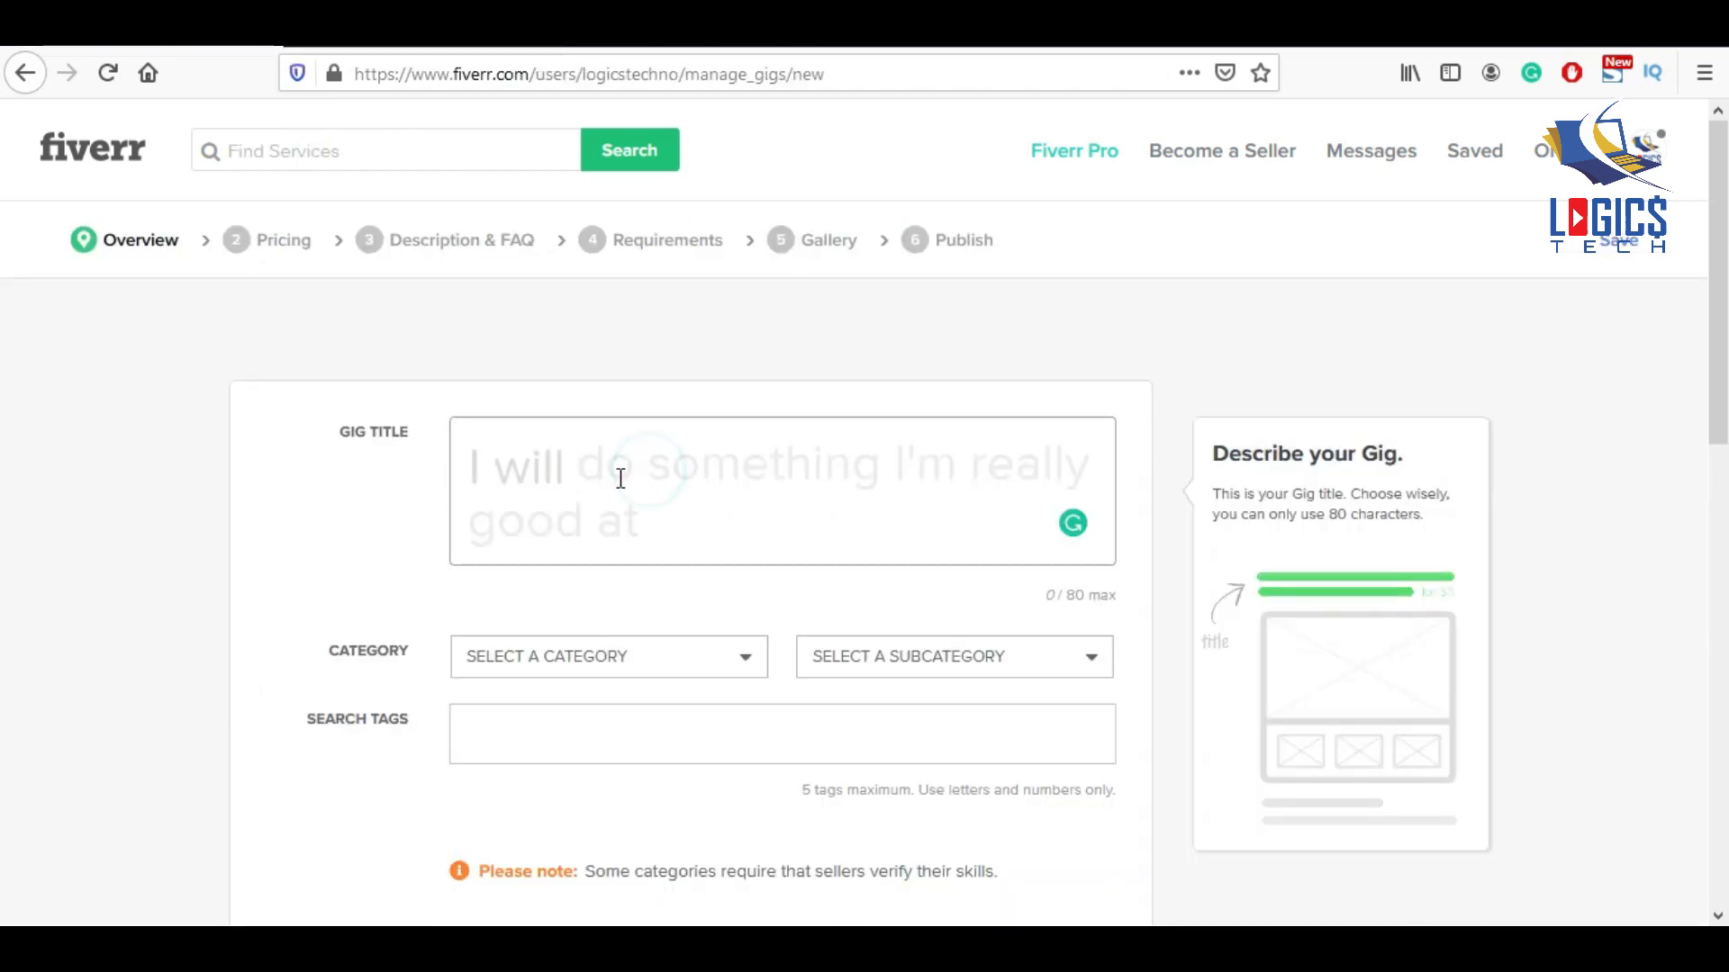
left_click(561, 464)
type("Remove ")
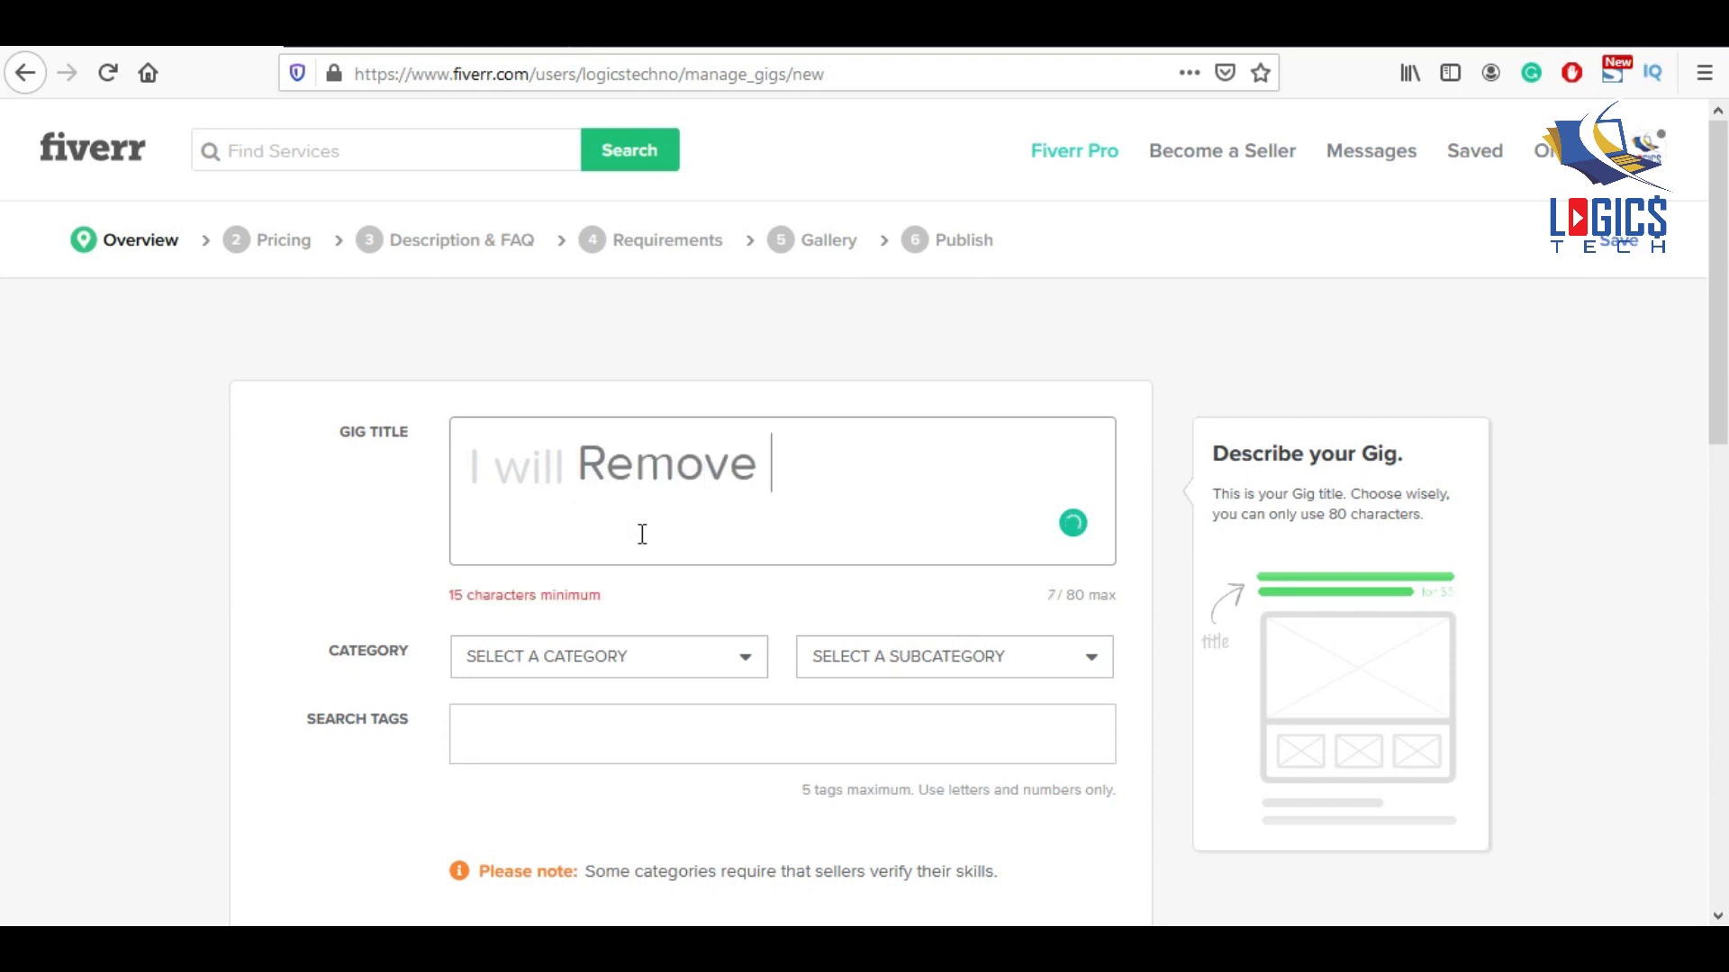
type("Background")
left_click(1069, 475)
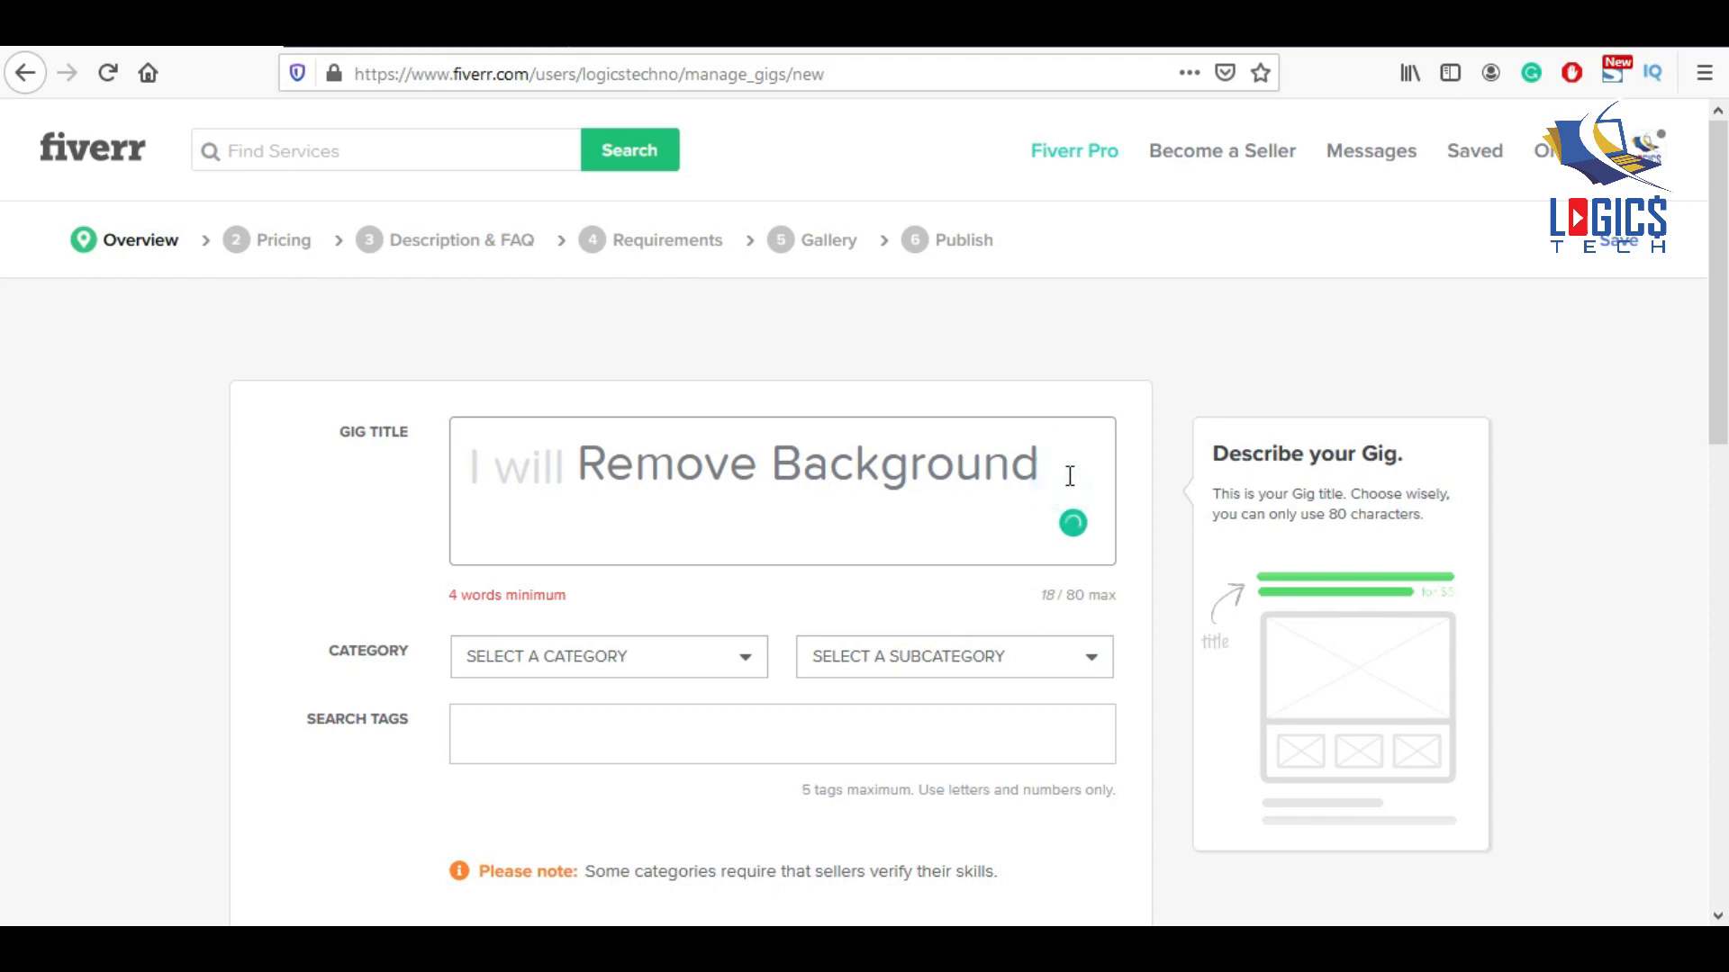
type("from im")
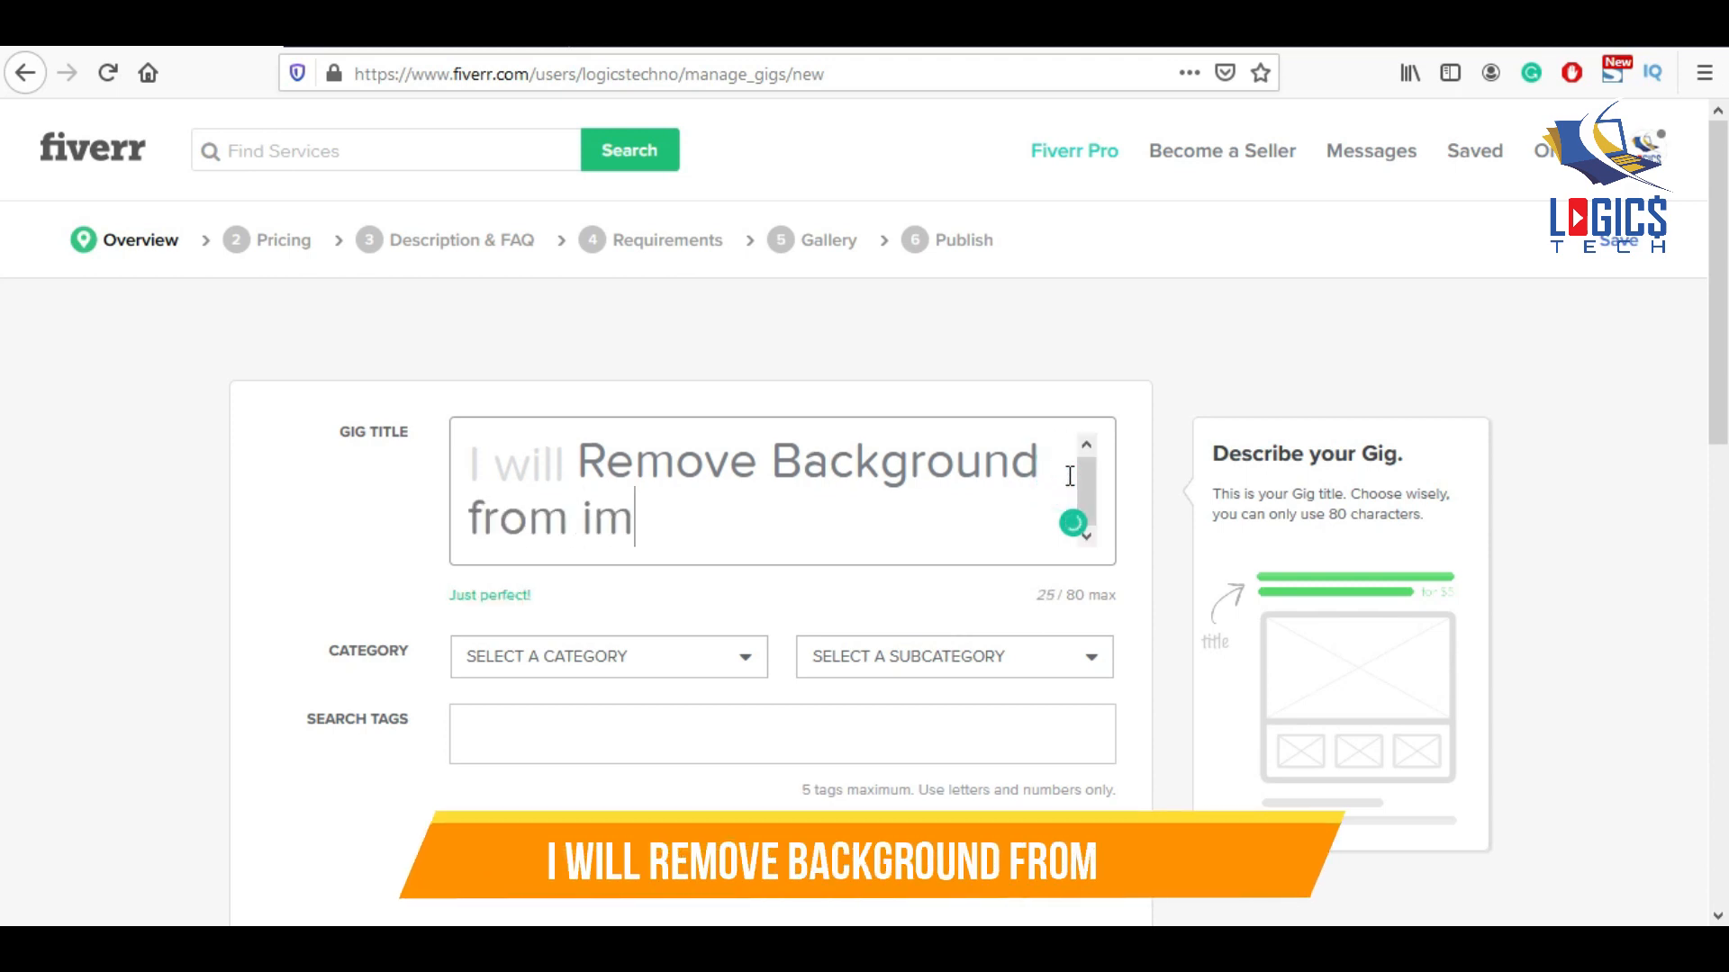
type("age professional")
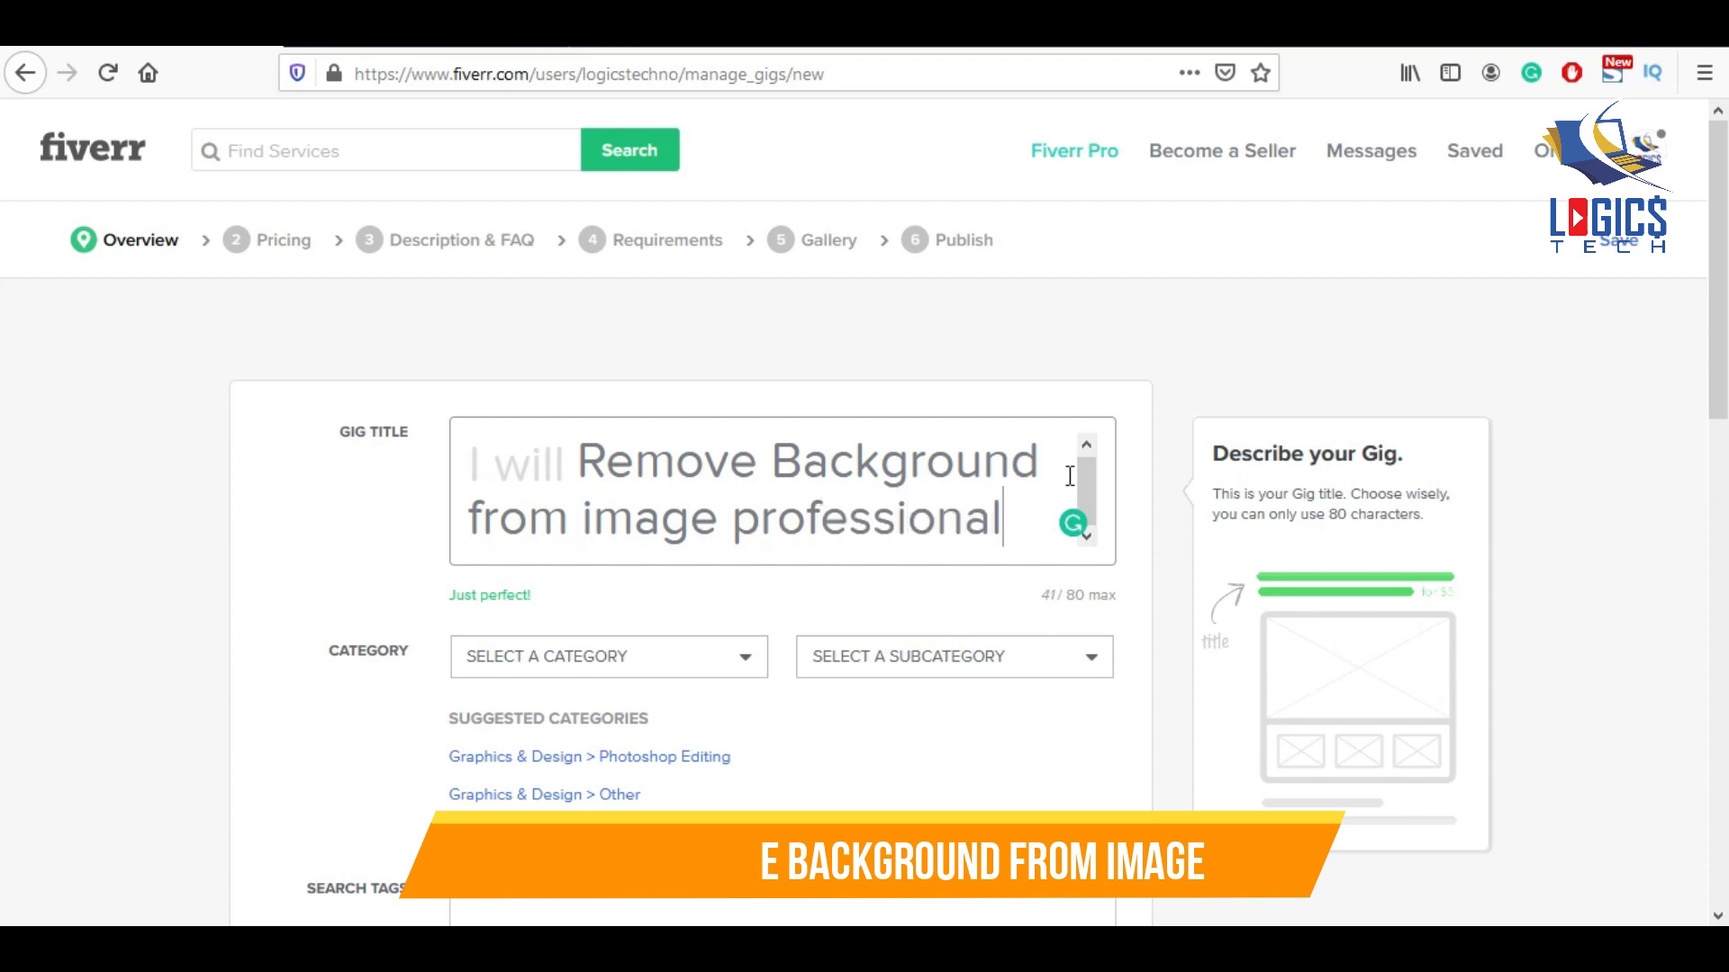
type("ly withi")
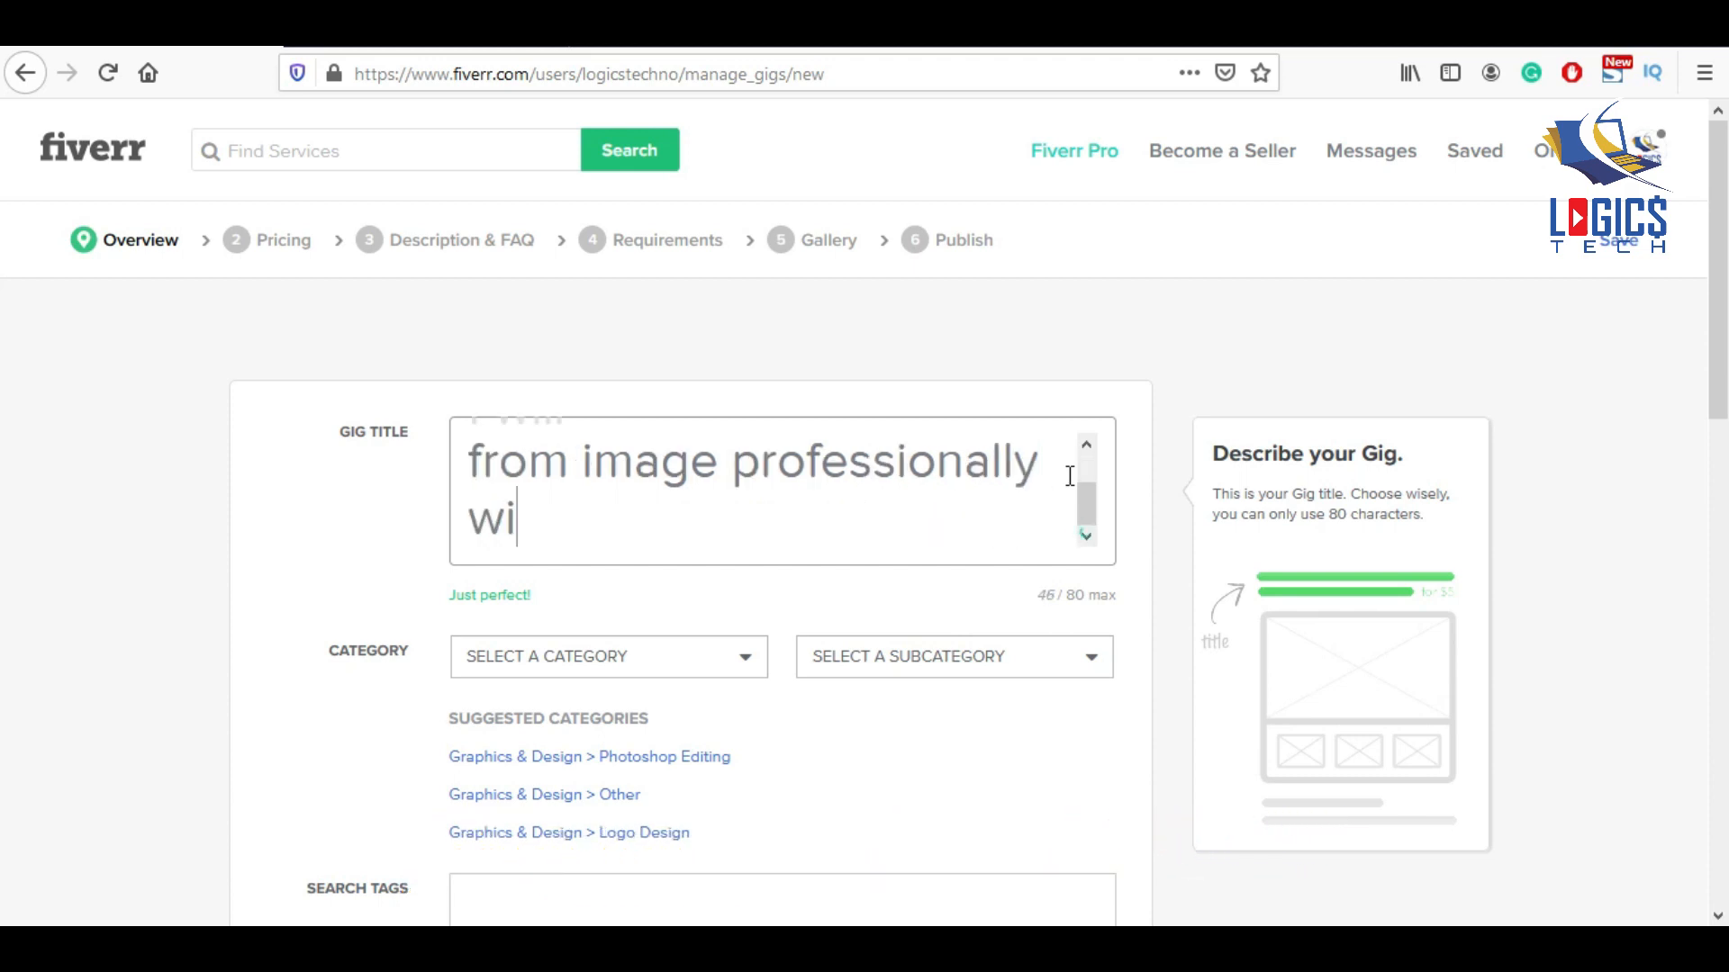
type("n 1hour")
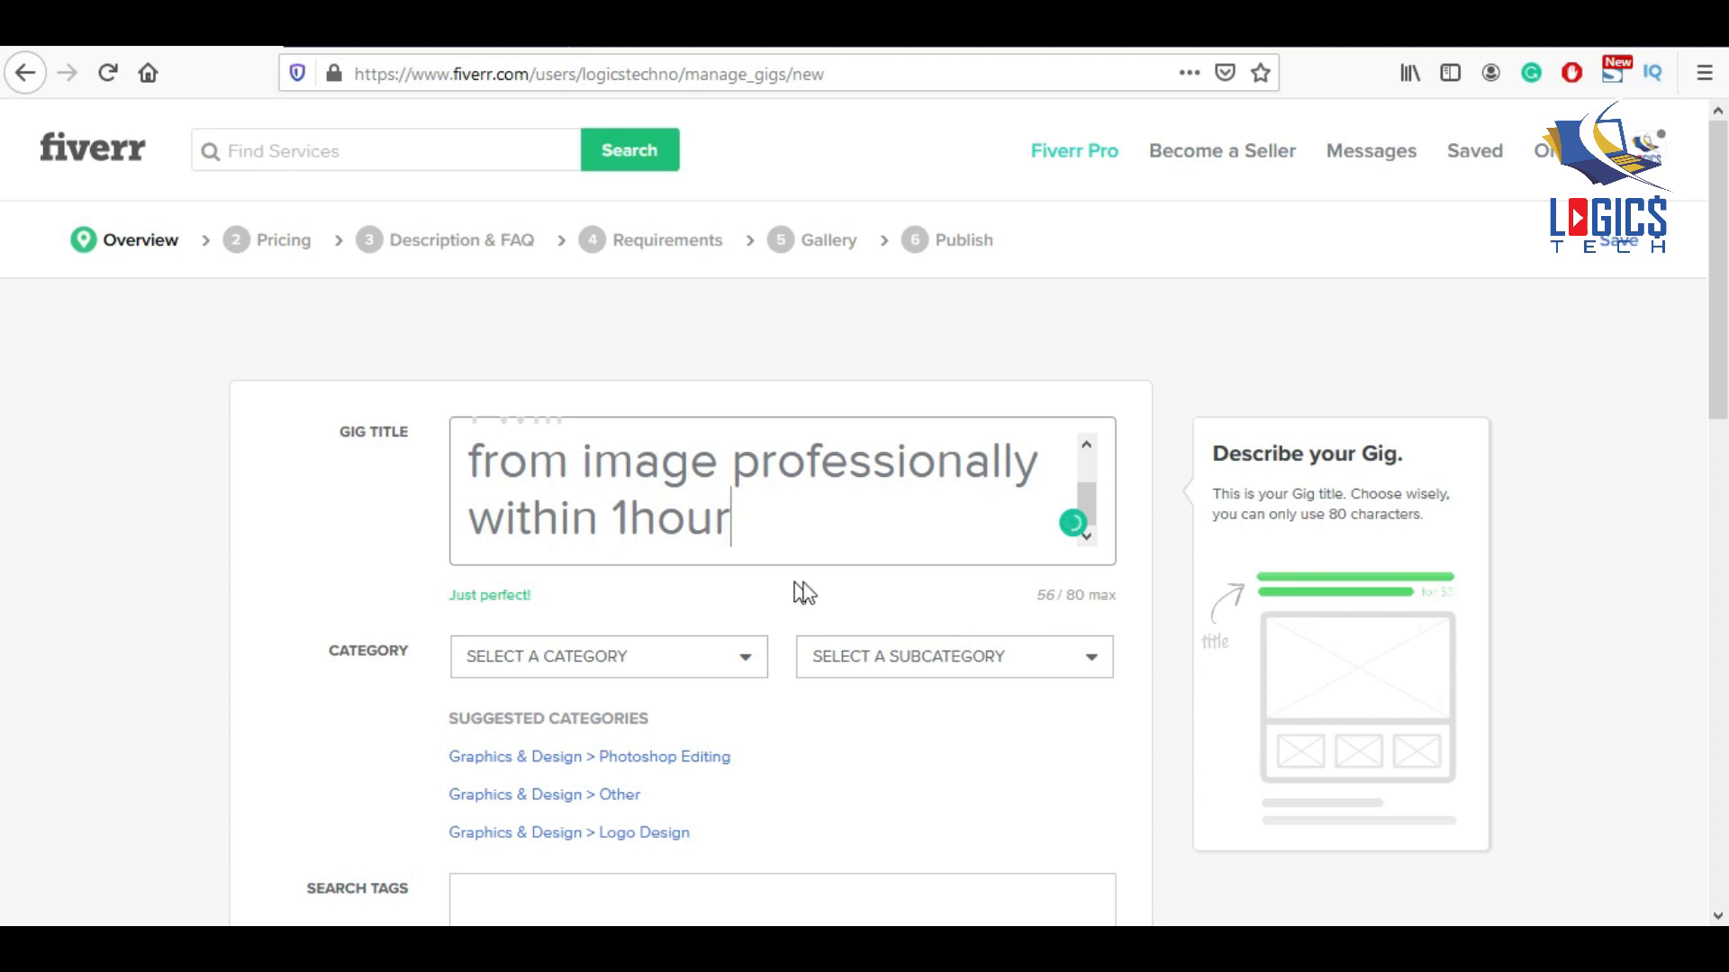
scroll(667, 560, "down", 2)
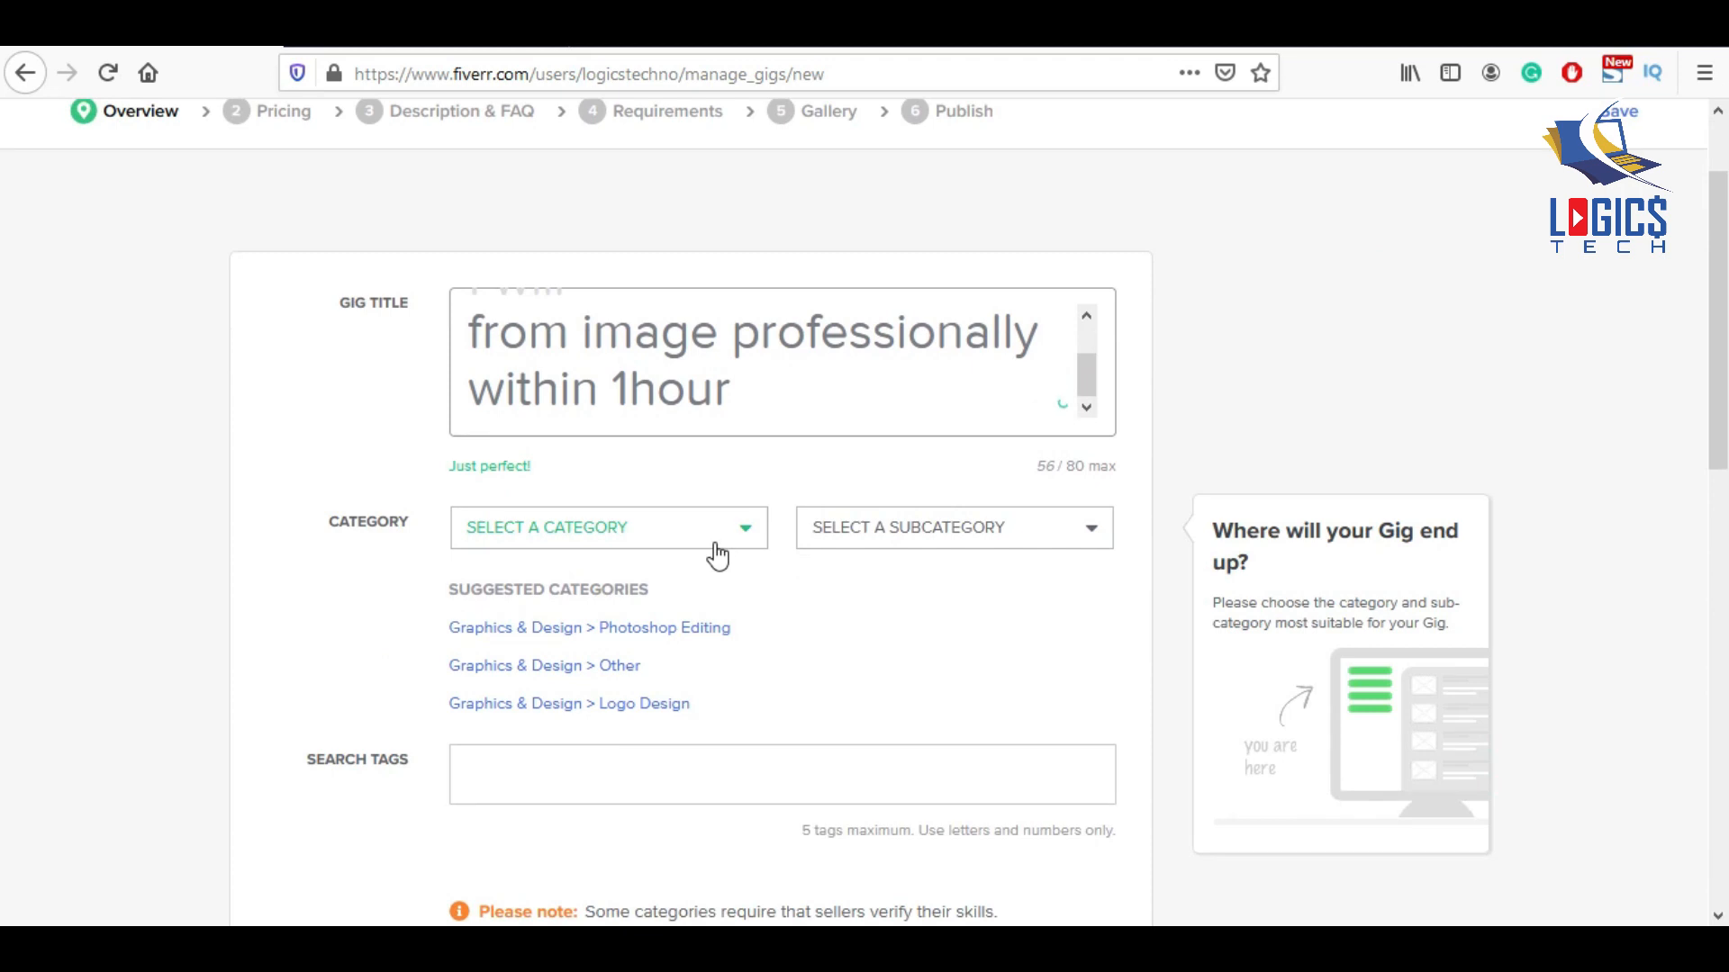
File the gig under Graphics & Design > Photoshop Editing with Background Removal as editing type.
left_click(637, 628)
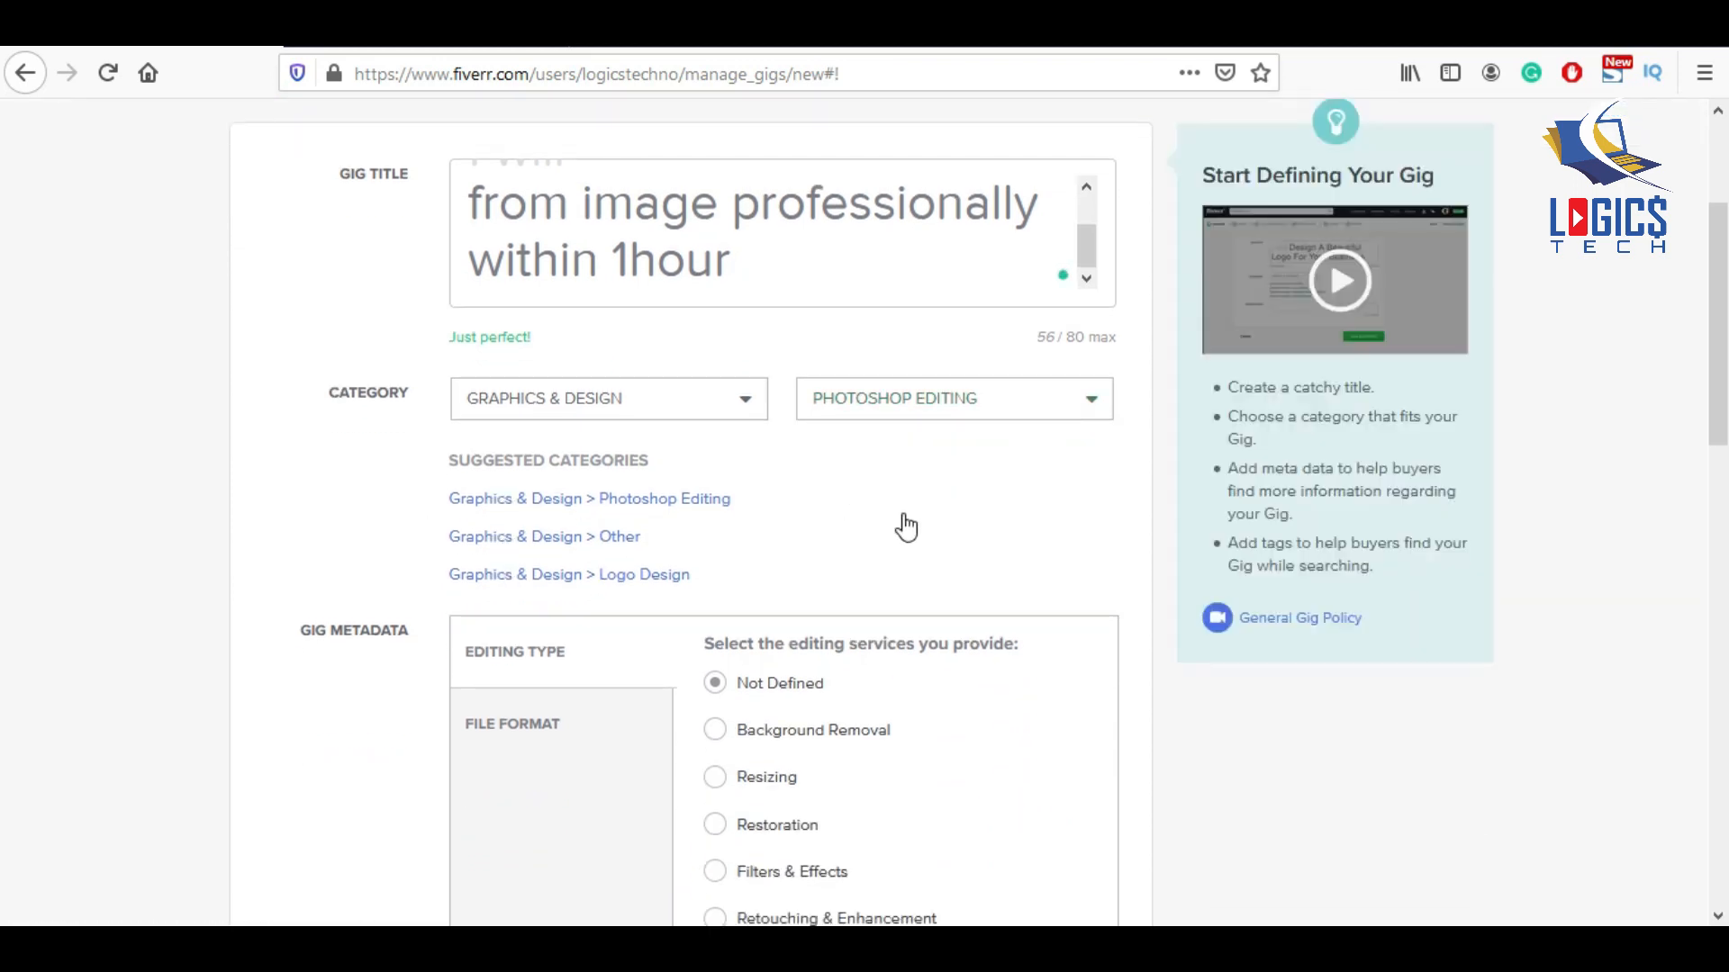
scroll(864, 536, "down", 3)
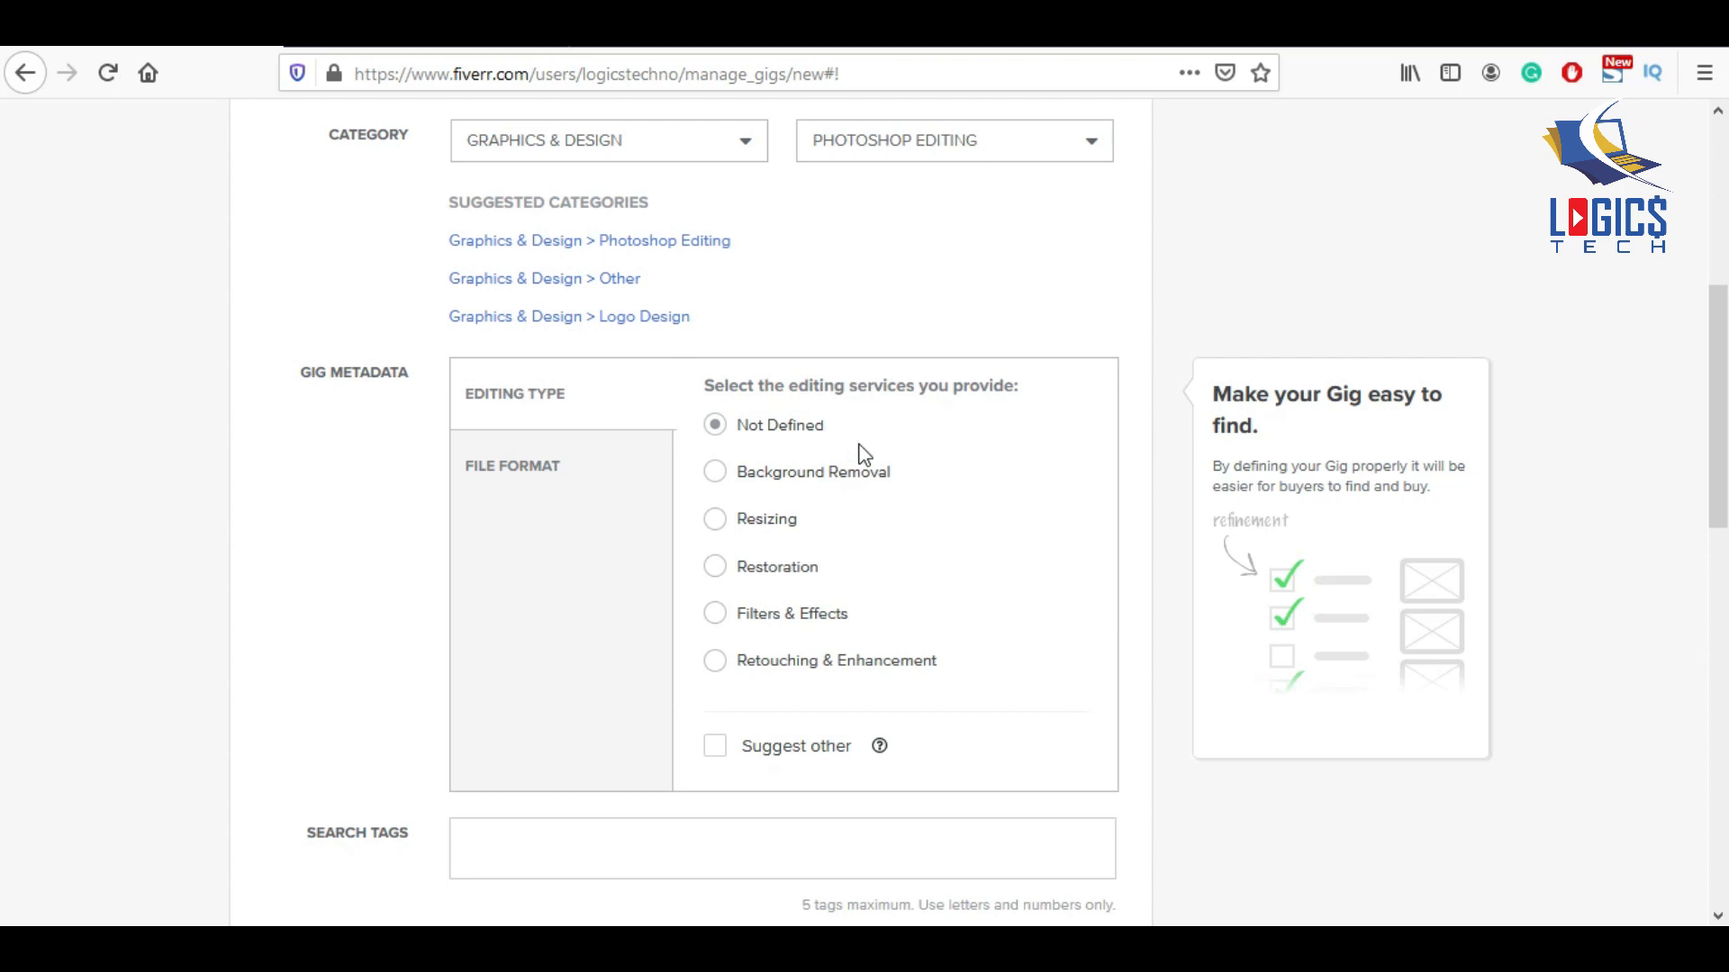
left_click(712, 475)
Offer JPEG, PDF, PNG, PSD and TIFF as the delivery file formats.
left_click(511, 465)
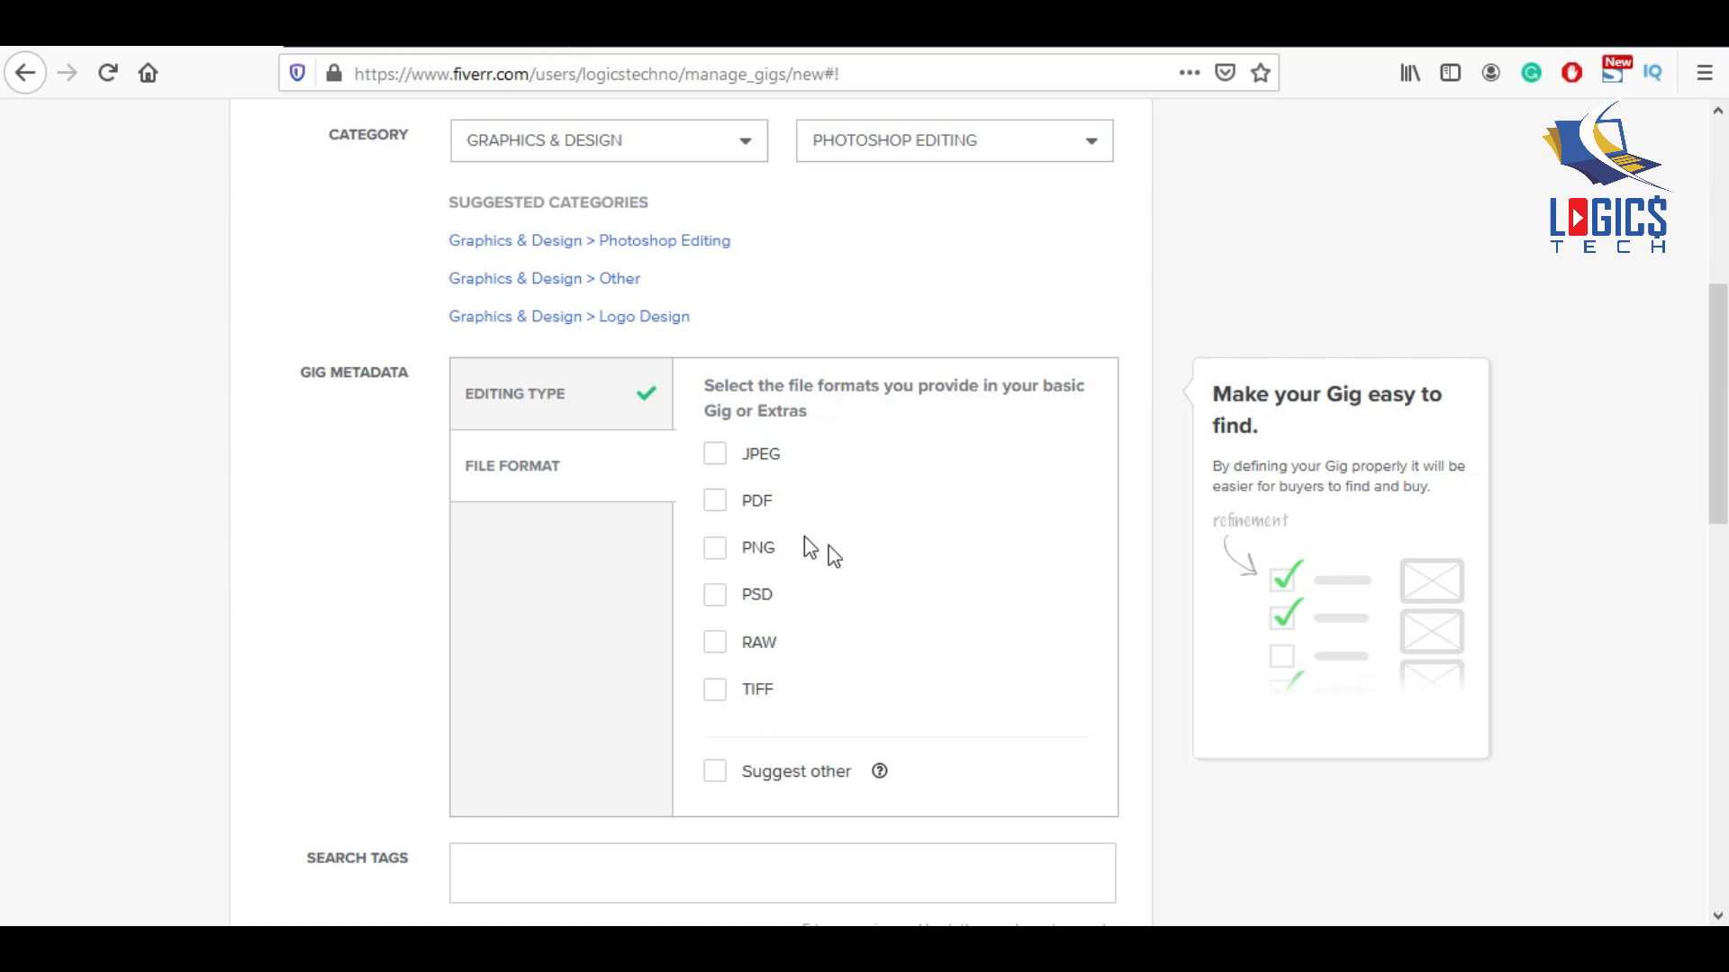
left_click(720, 455)
left_click(715, 504)
left_click(716, 549)
left_click(715, 596)
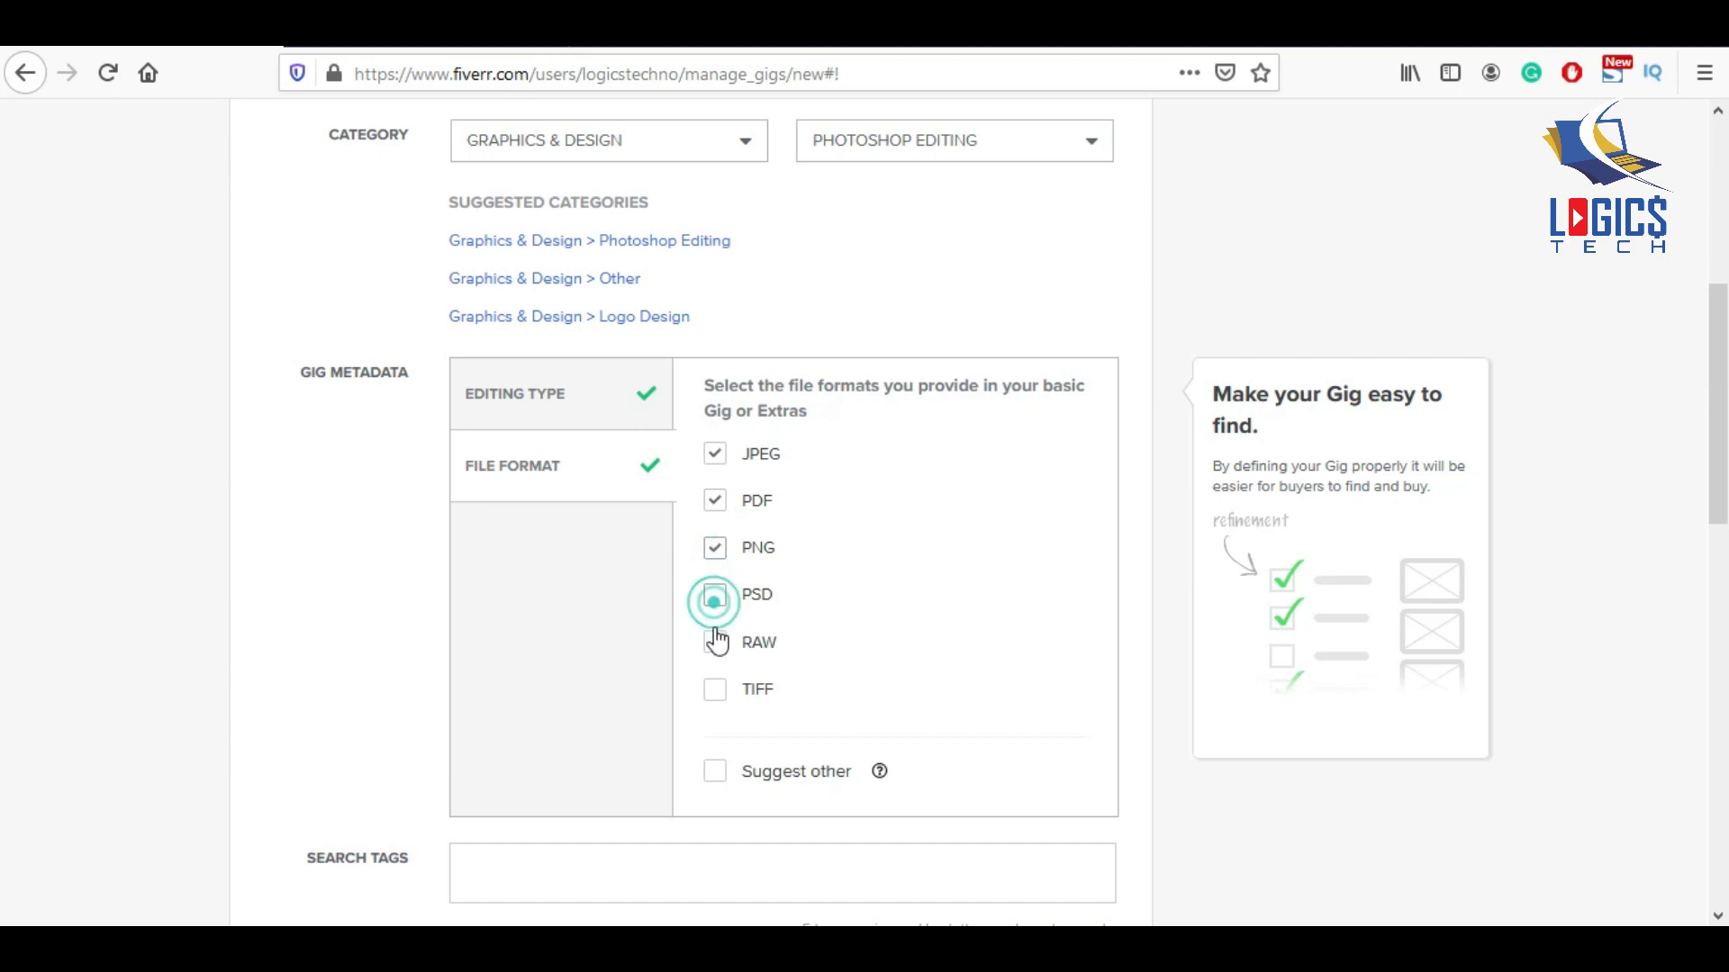
left_click(714, 692)
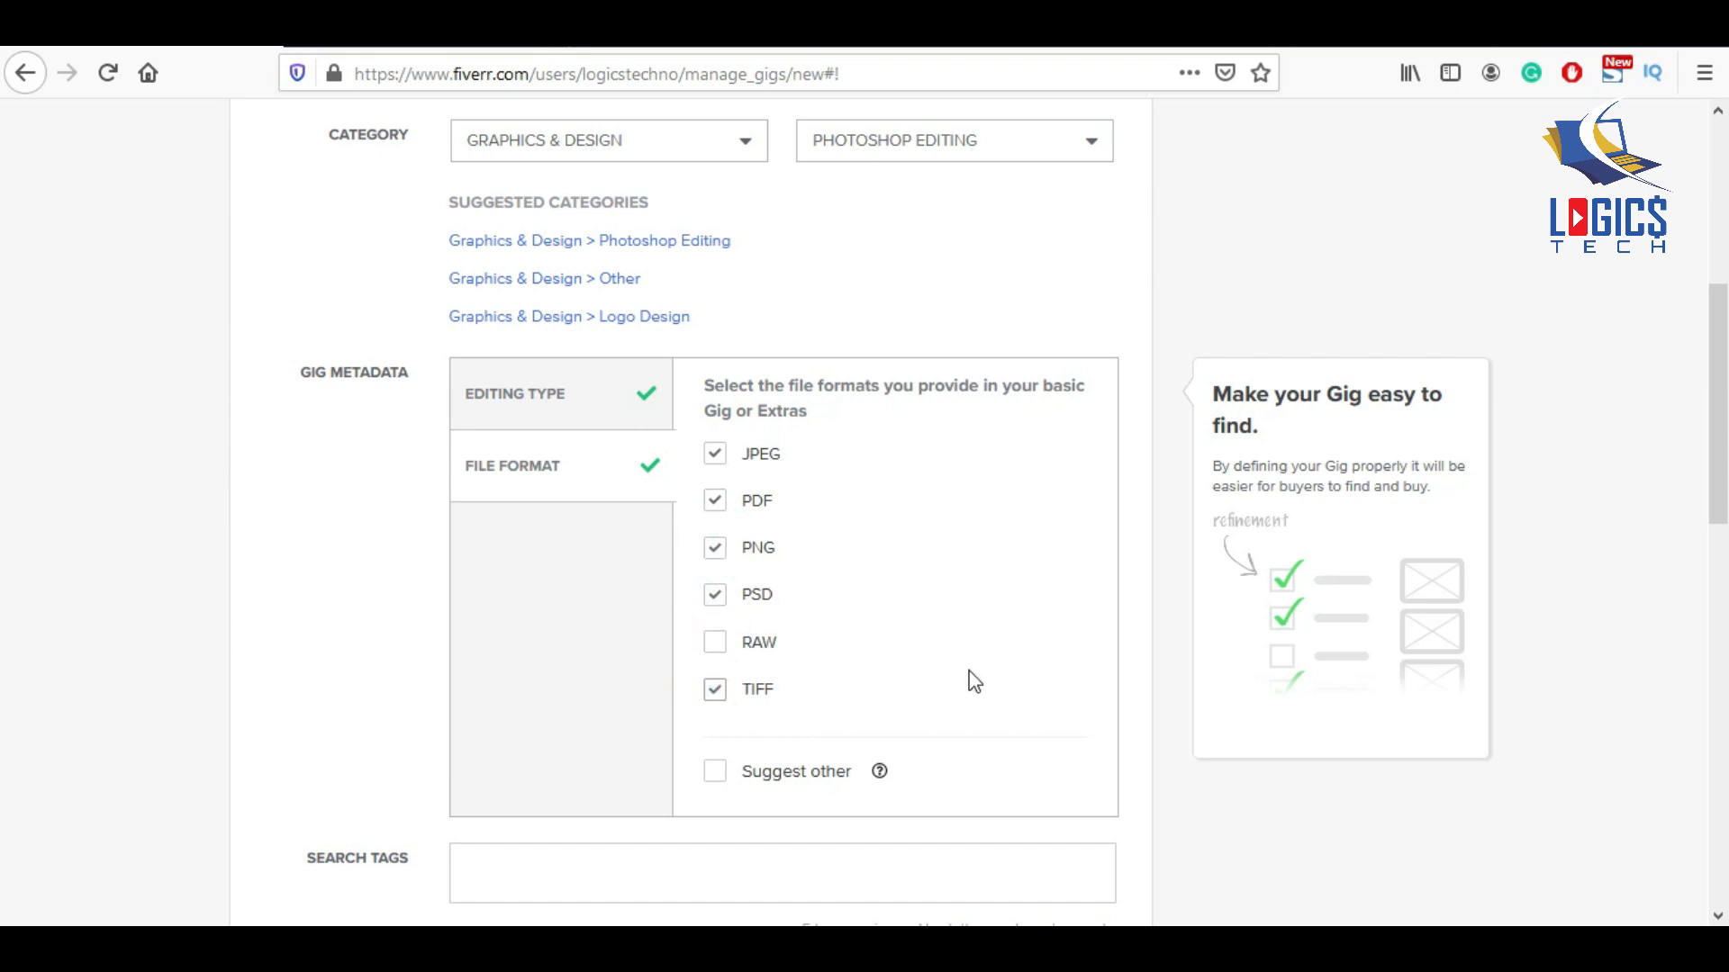
scroll(888, 687, "down", 3)
left_click(610, 626)
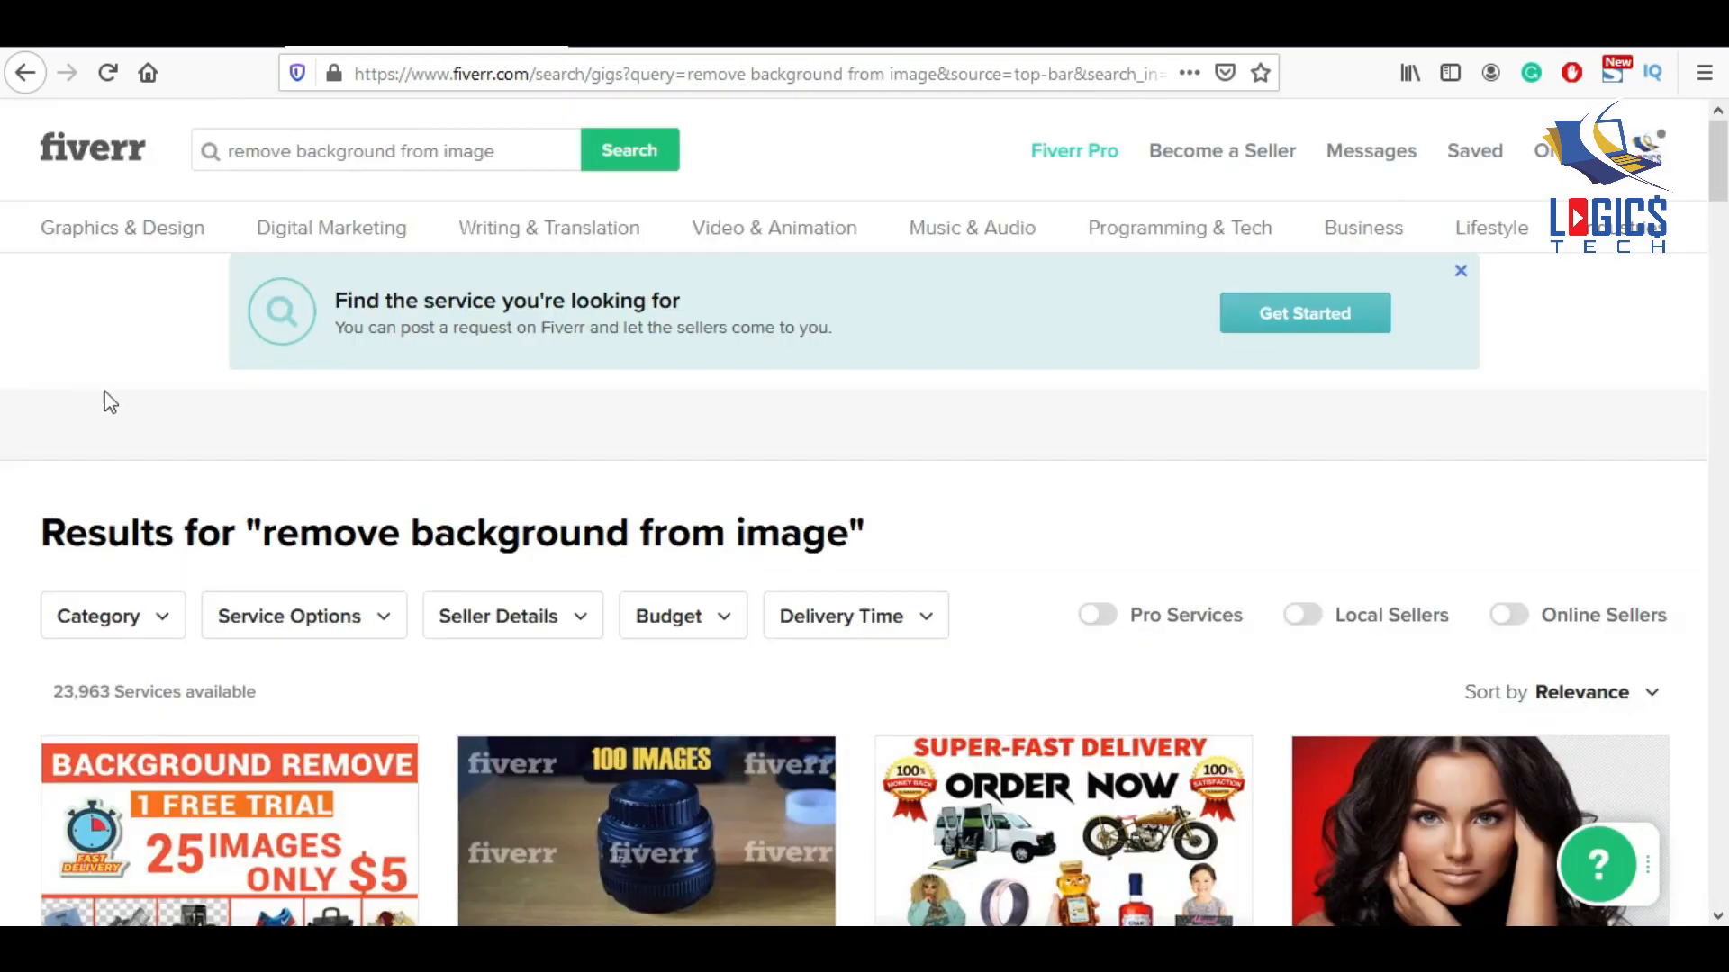
Open the top four competing background-removal gigs in new tabs.
scroll(360, 559, "down", 3)
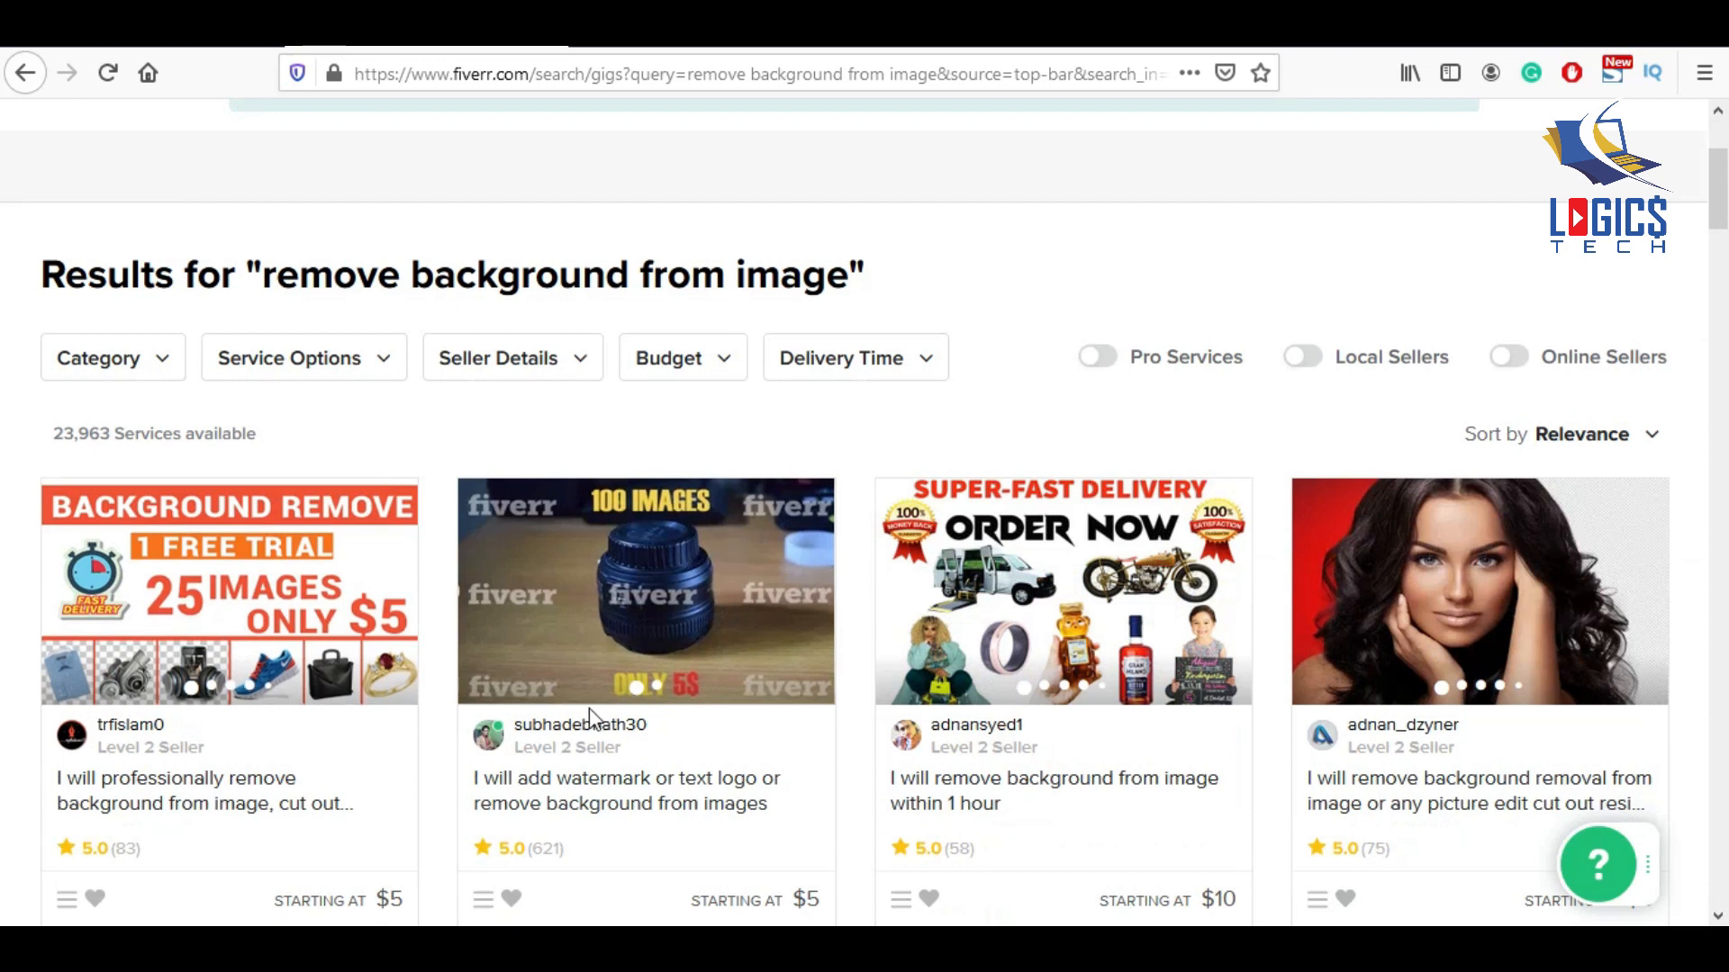
scroll(433, 720, "down", 2)
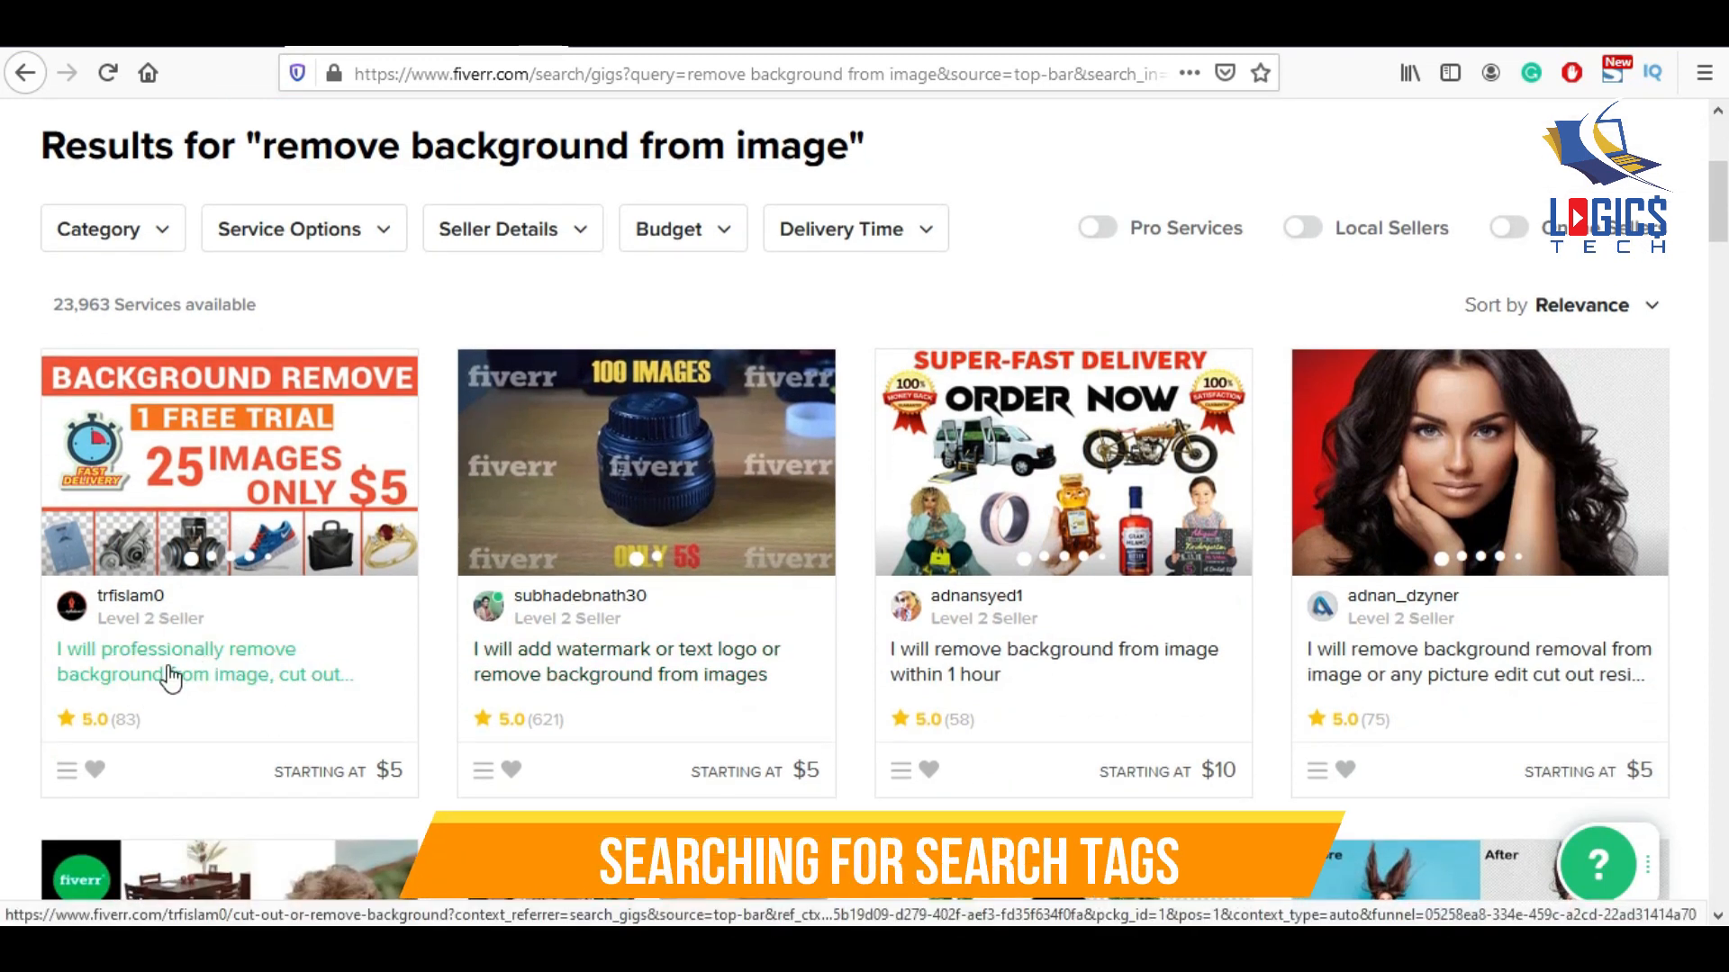
right_click(167, 671)
left_click(288, 286)
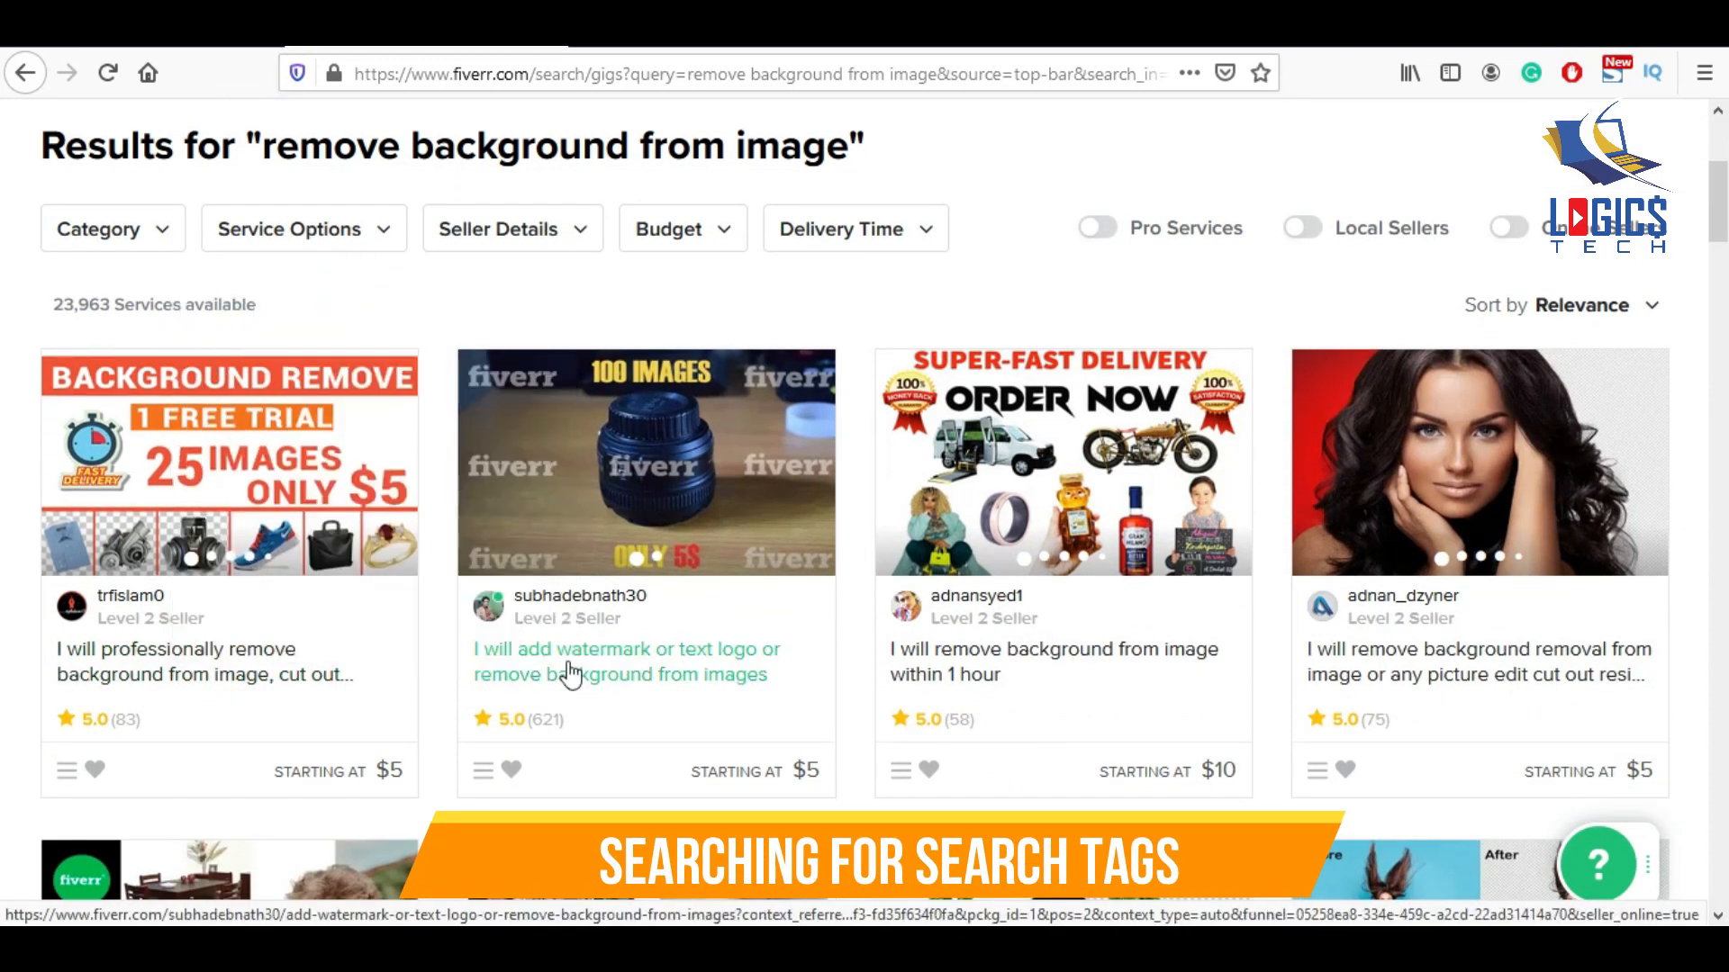
right_click(569, 665)
left_click(732, 284)
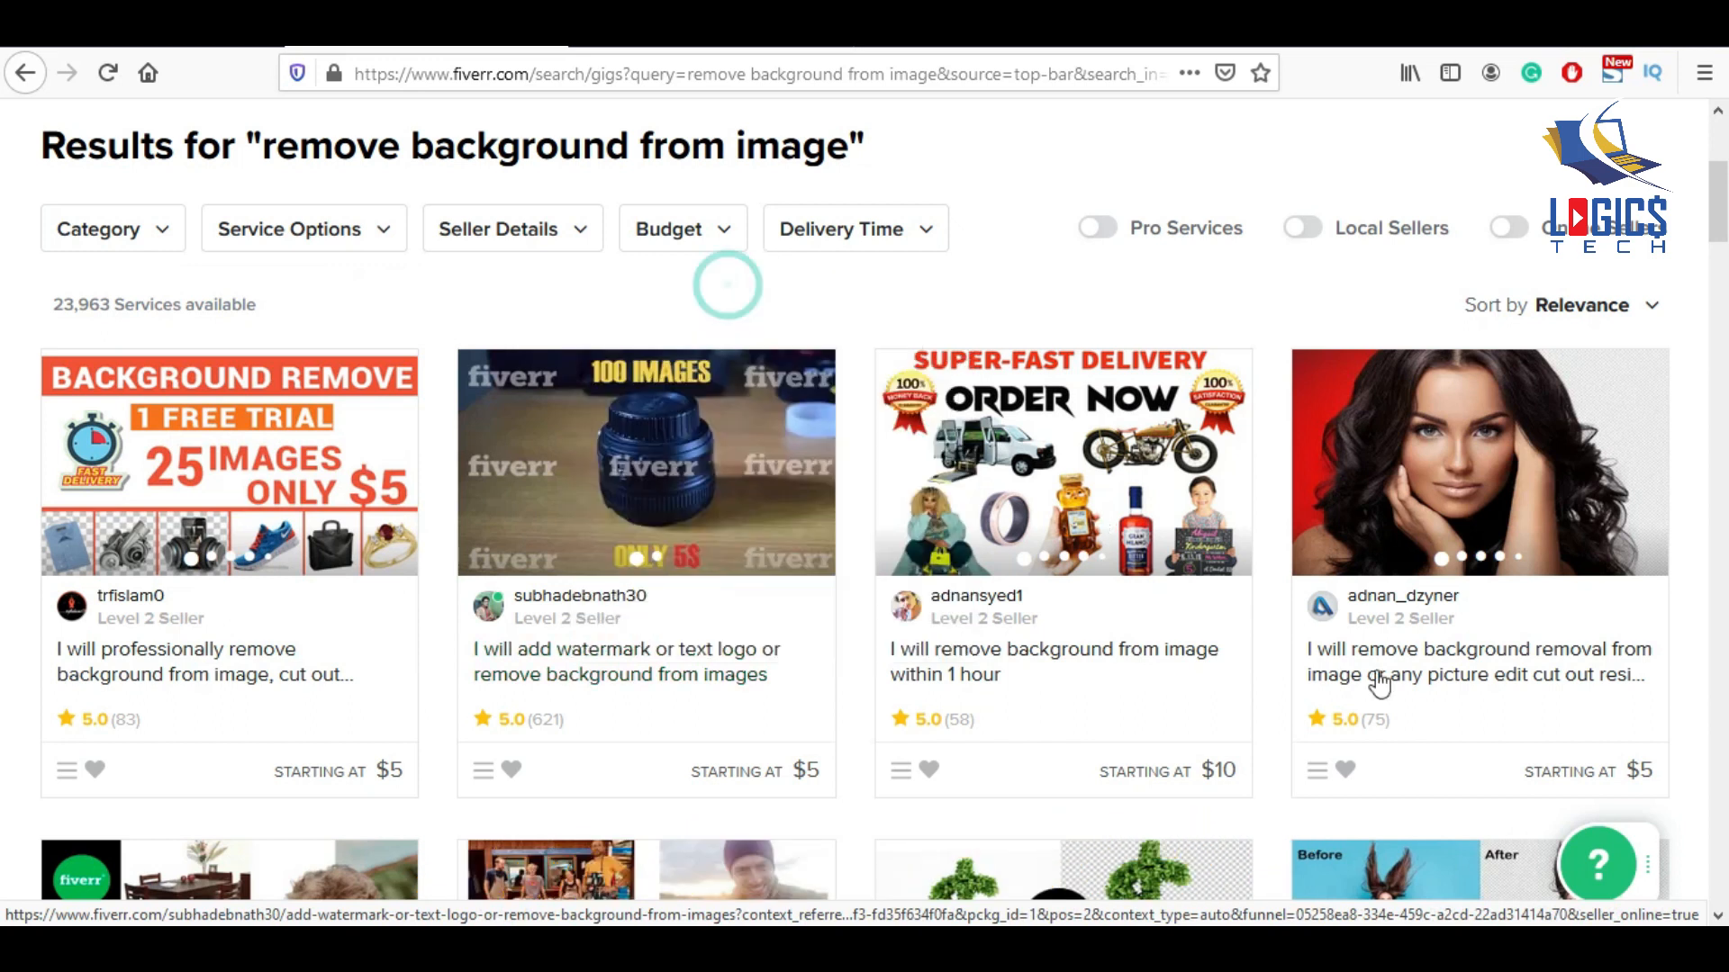
scroll(1022, 559, "down", 3)
right_click(990, 418)
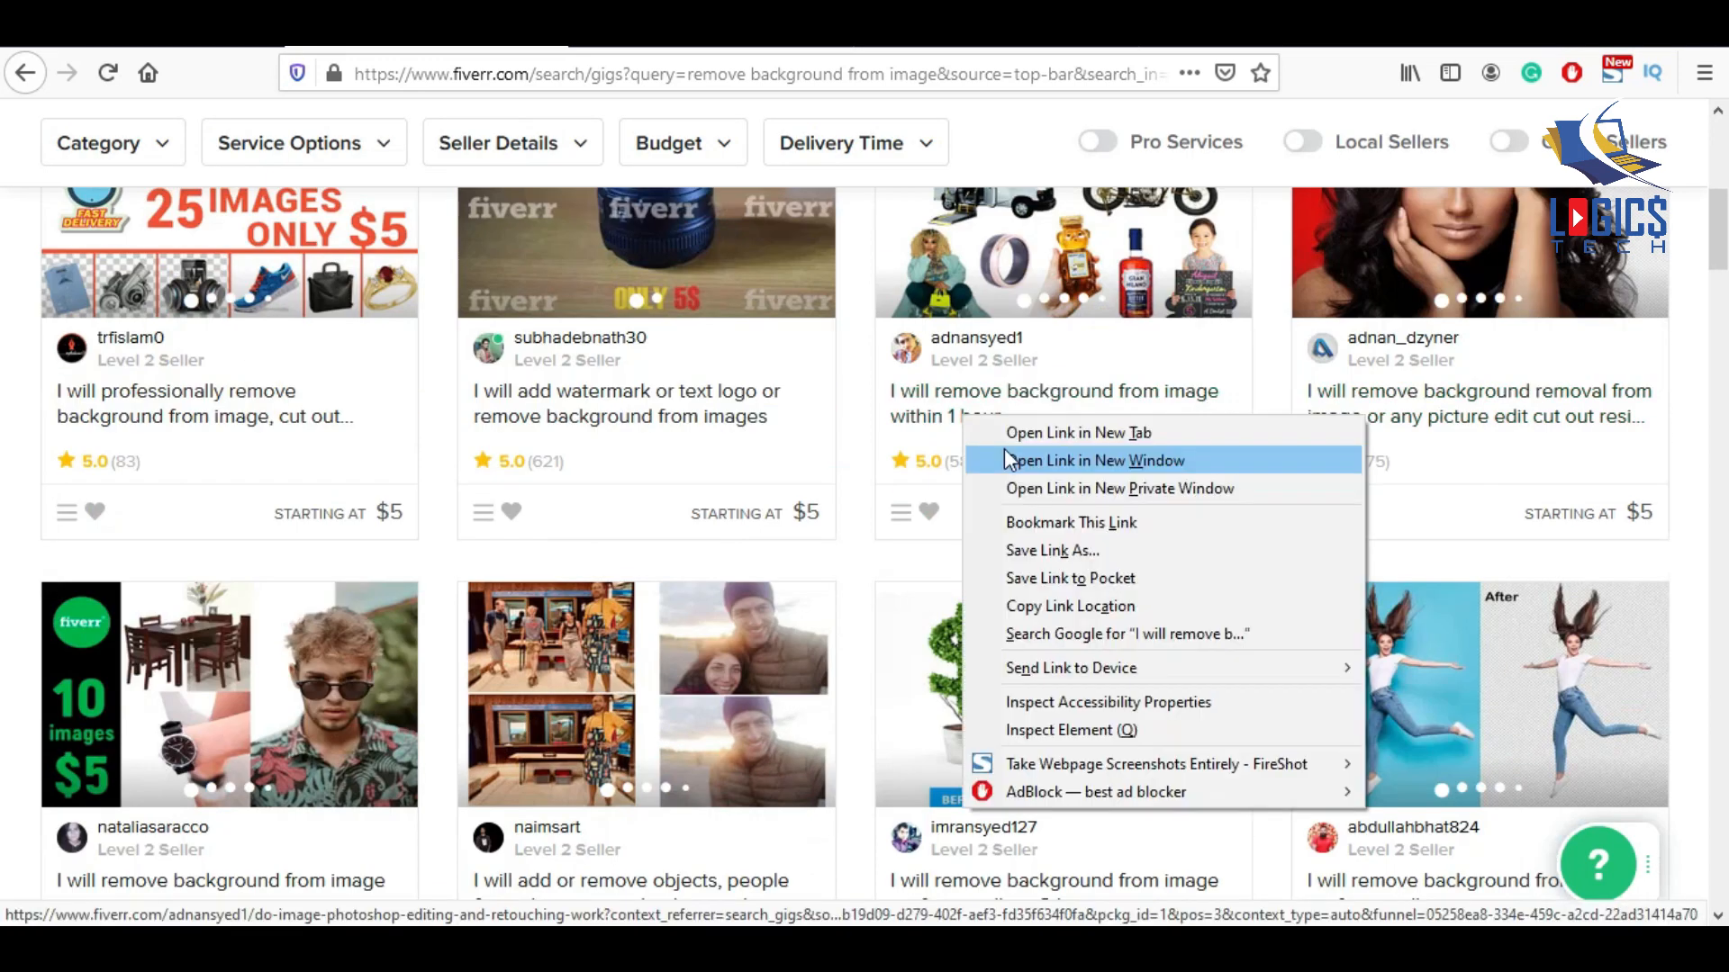
left_click(1010, 428)
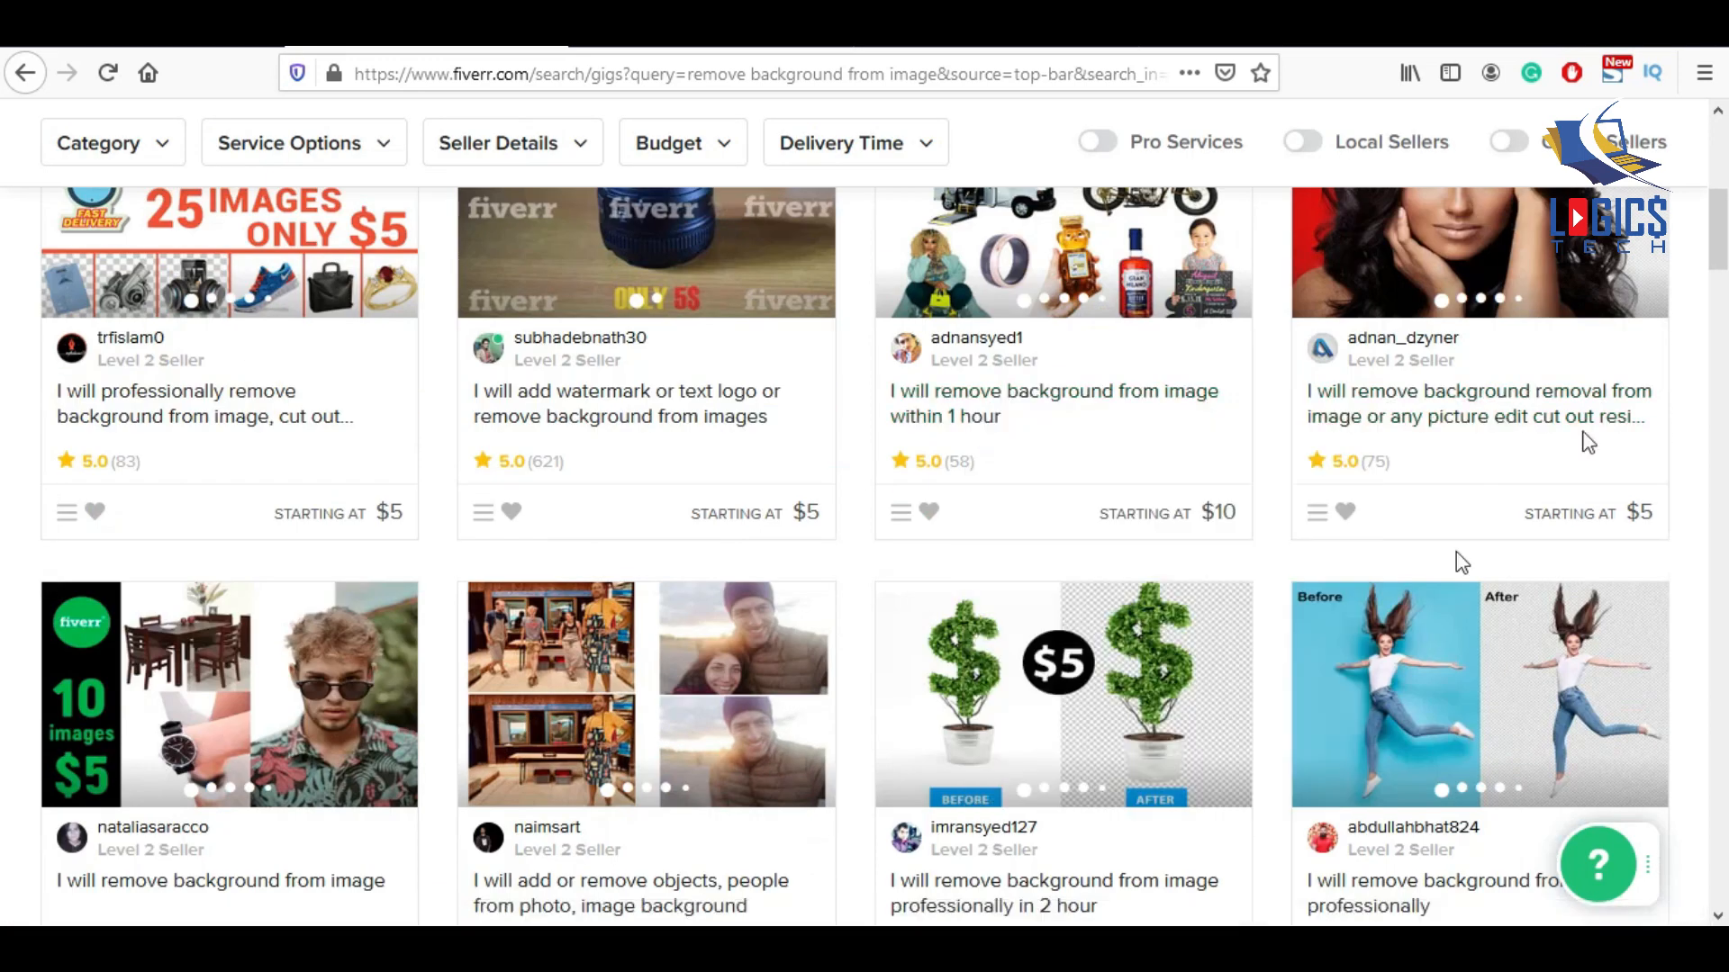
right_click(1444, 429)
left_click(1447, 438)
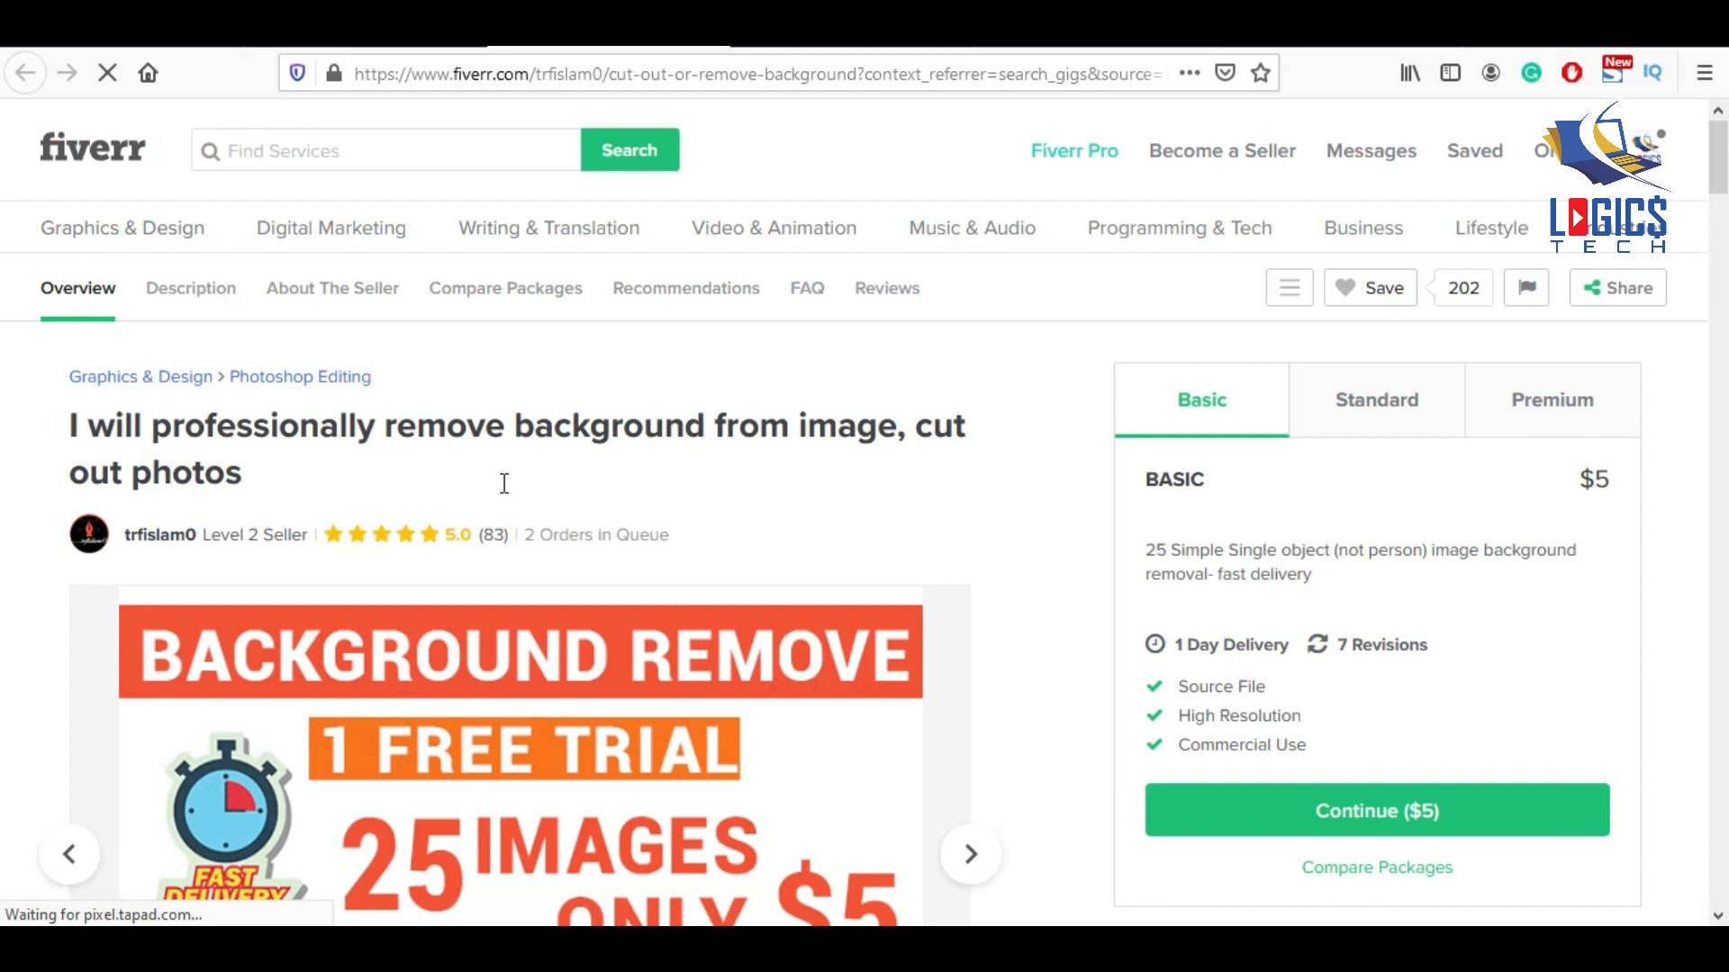
Scroll the first competitor gig to its related tags, like cut out and white background.
scroll(600, 497, "down", 15)
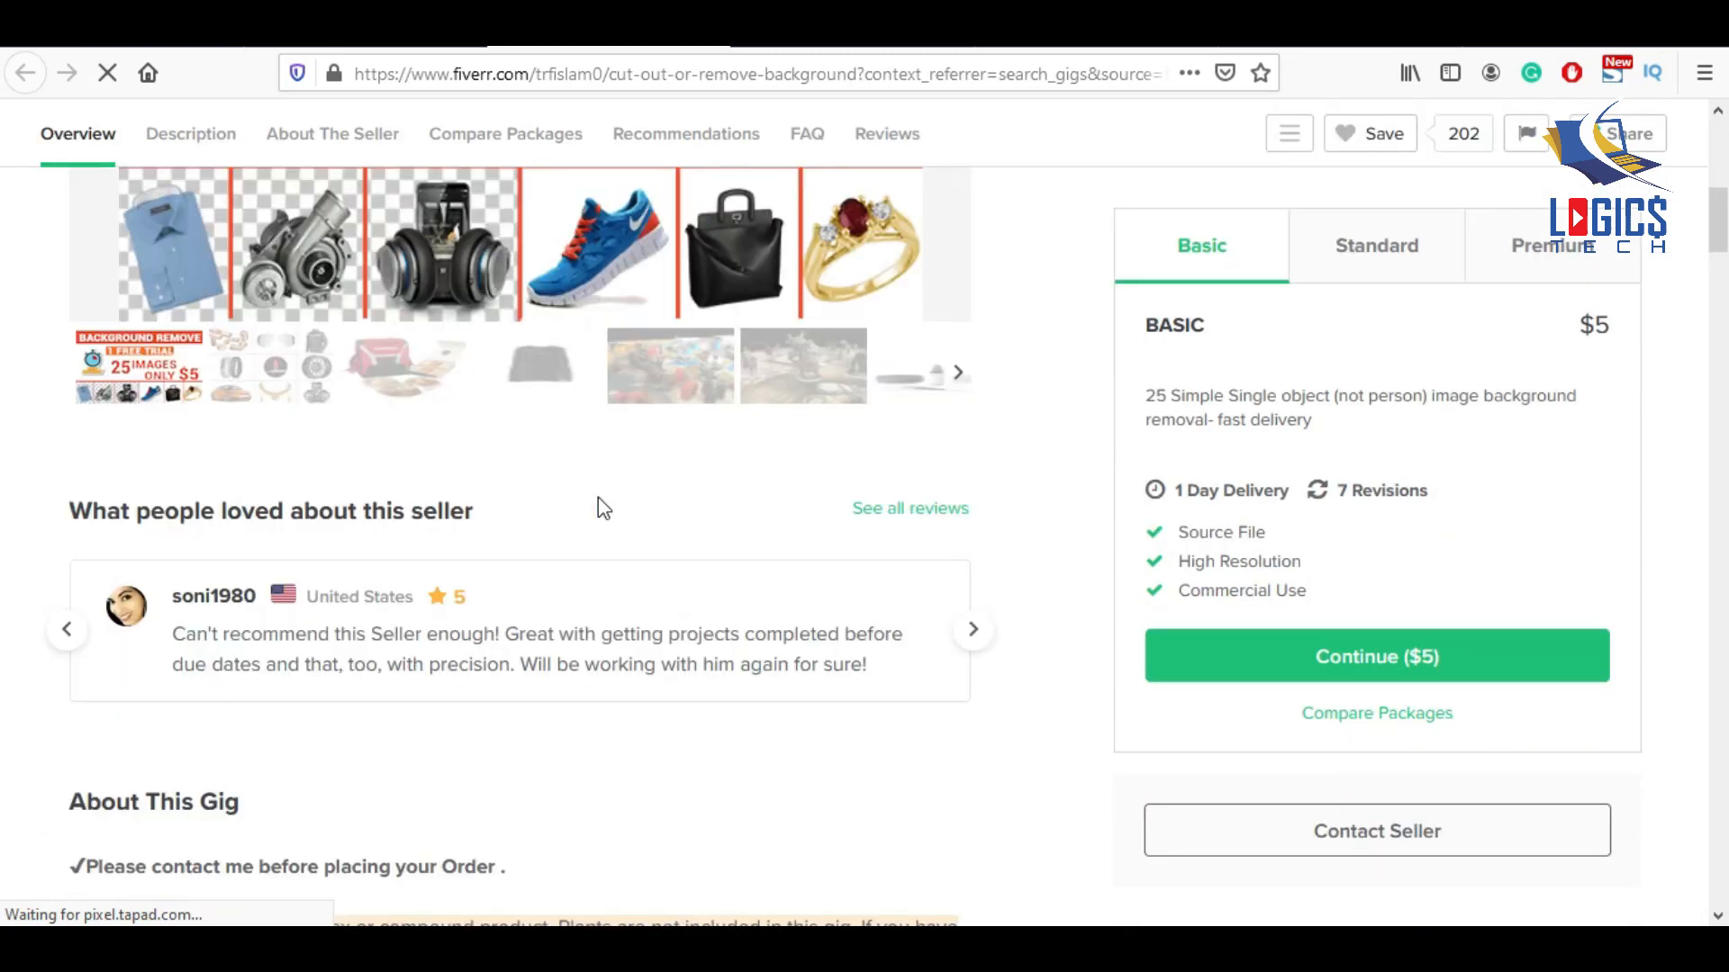
scroll(598, 497, "down", 15)
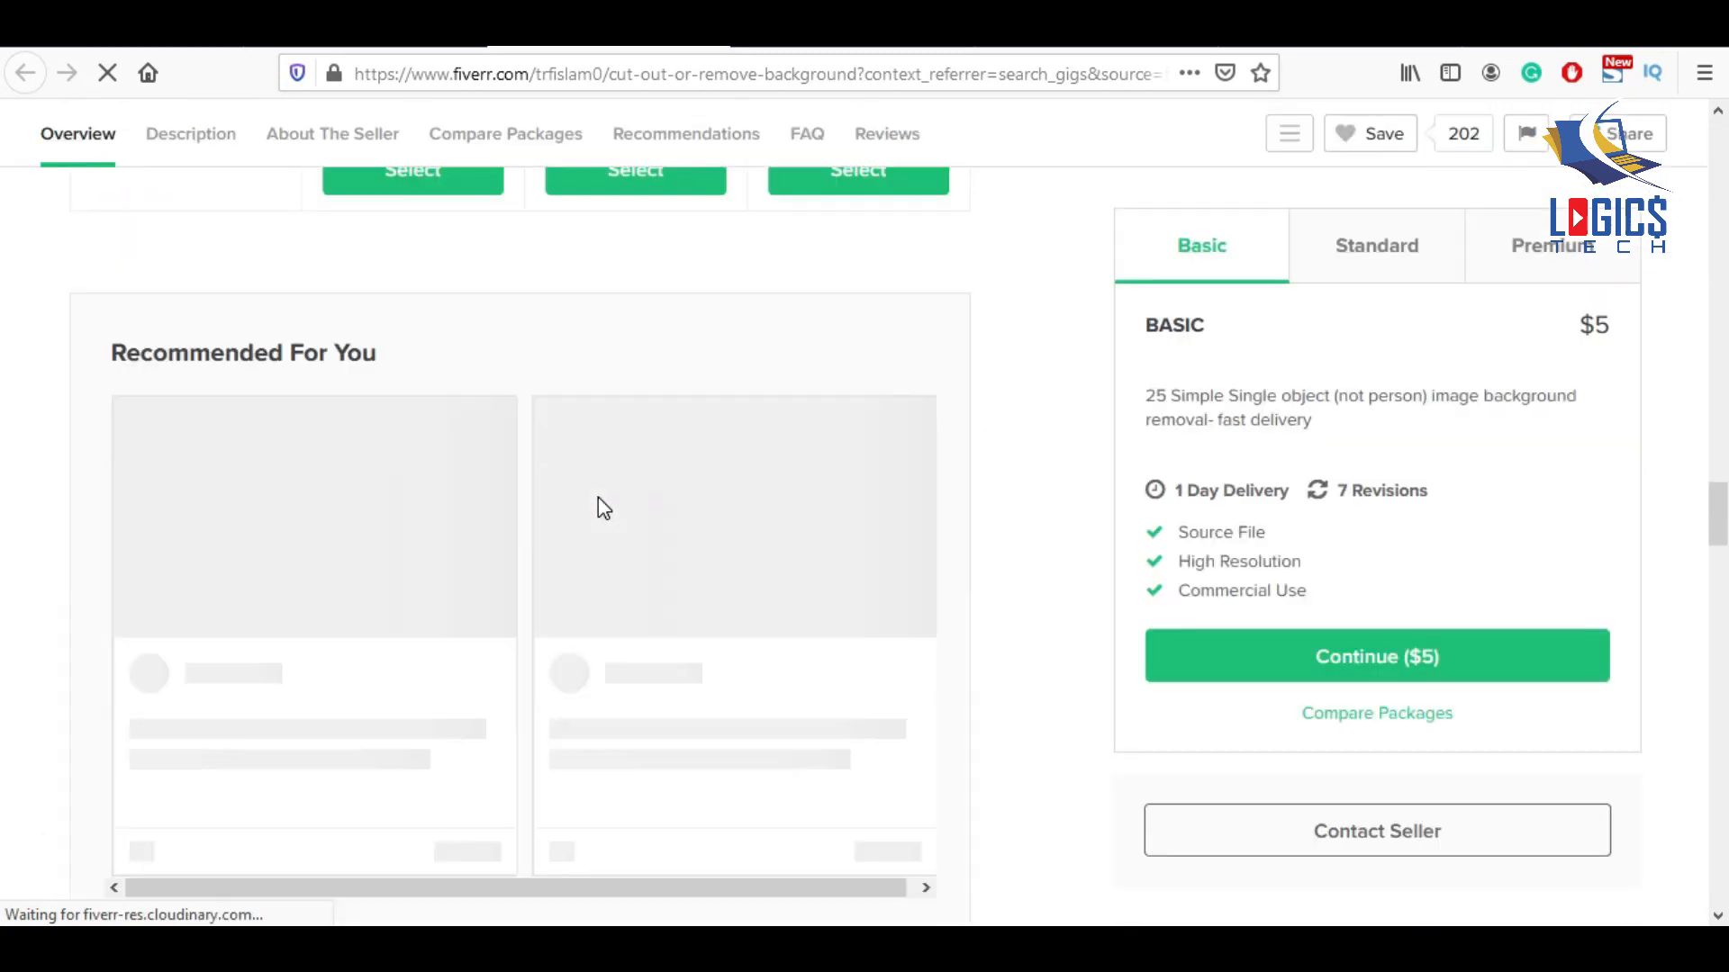
scroll(598, 497, "down", 15)
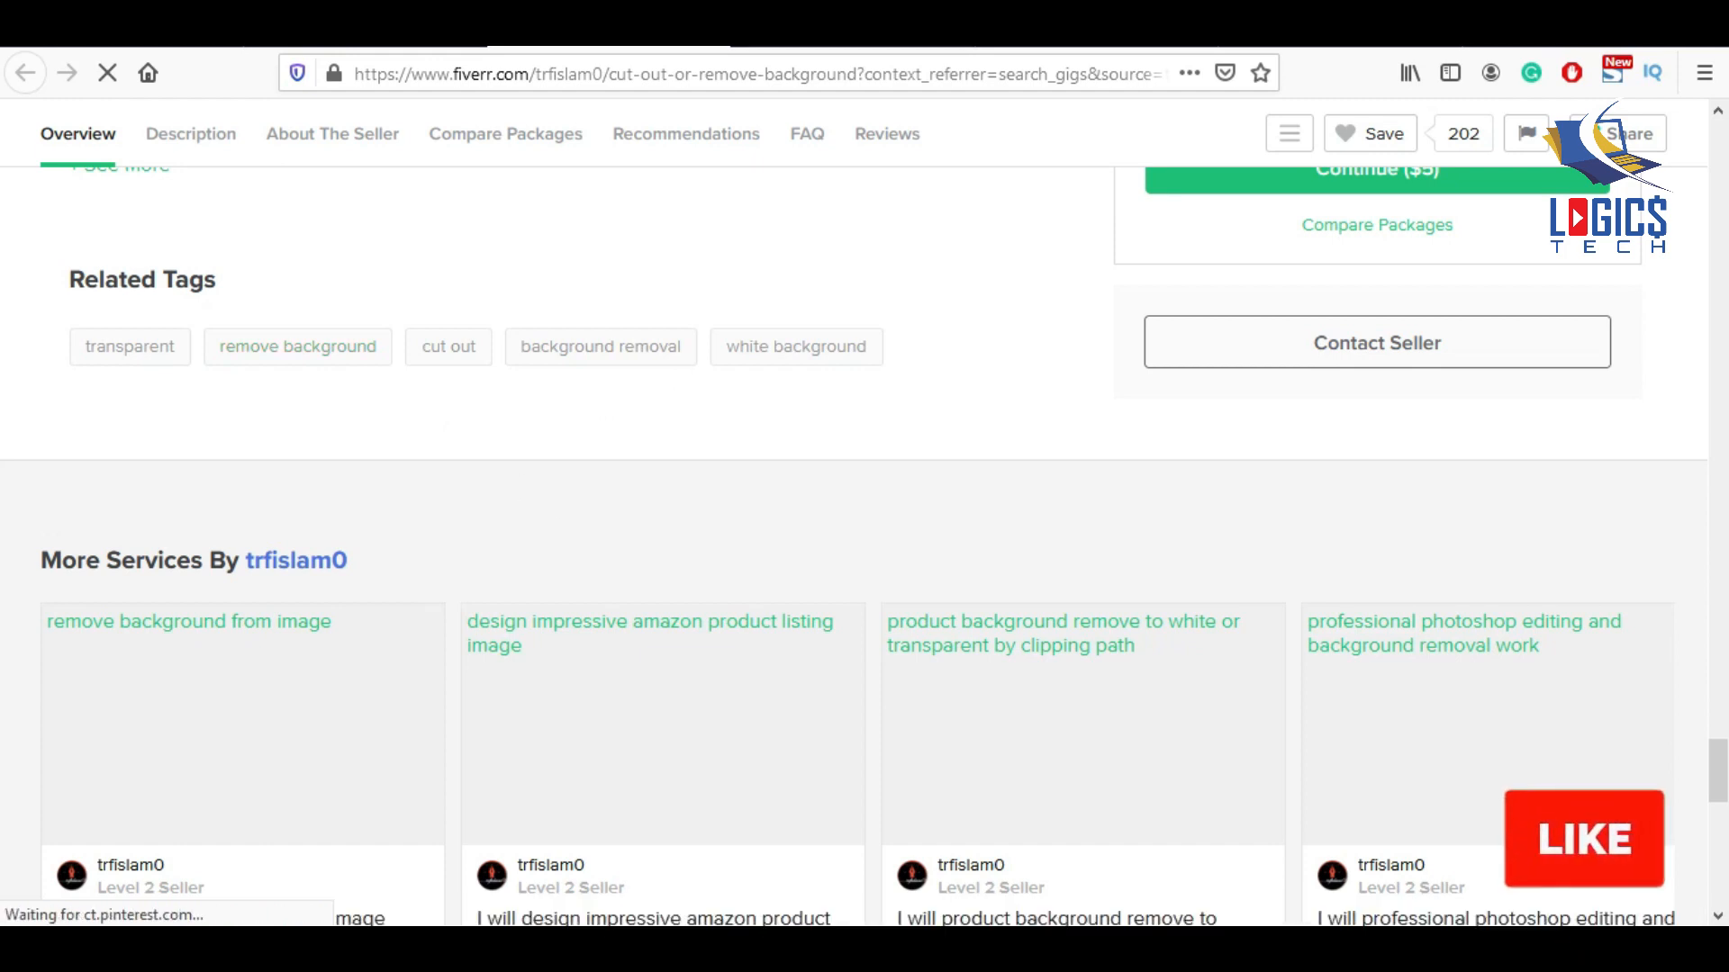
left_click(841, 27)
Scroll through the reference gig's reviews and related tags such as cutout png.
scroll(1045, 488, "down", 20)
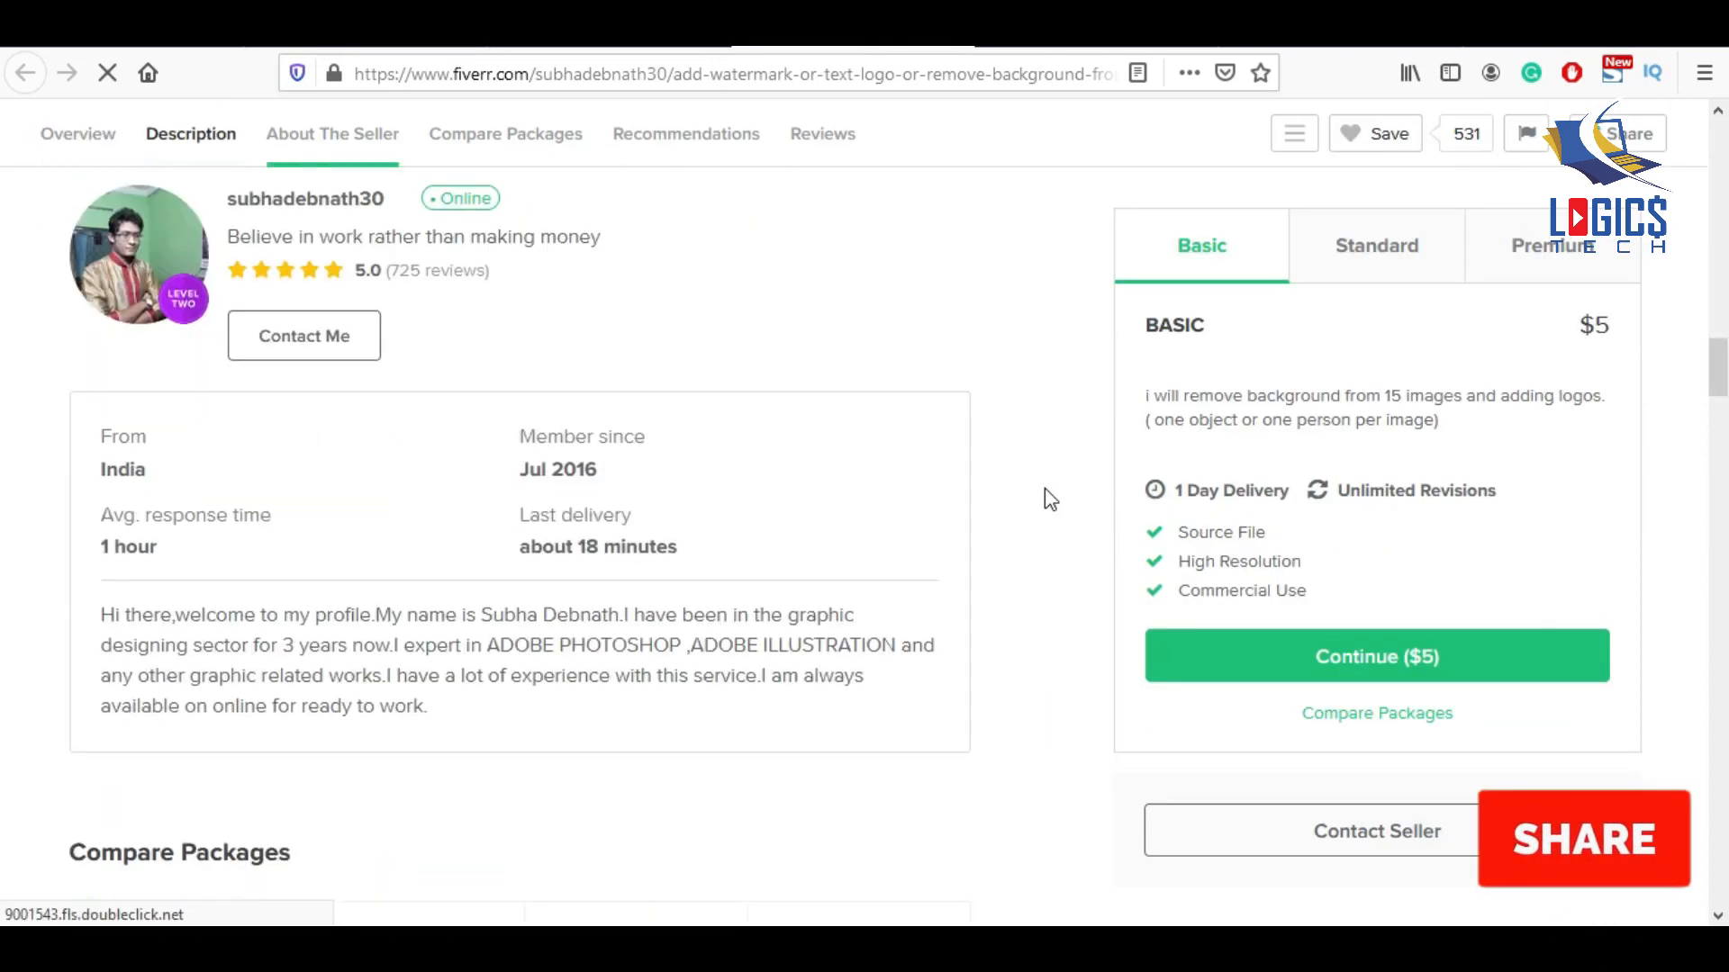
scroll(1045, 488, "down", 15)
scroll(1044, 489, "down", 15)
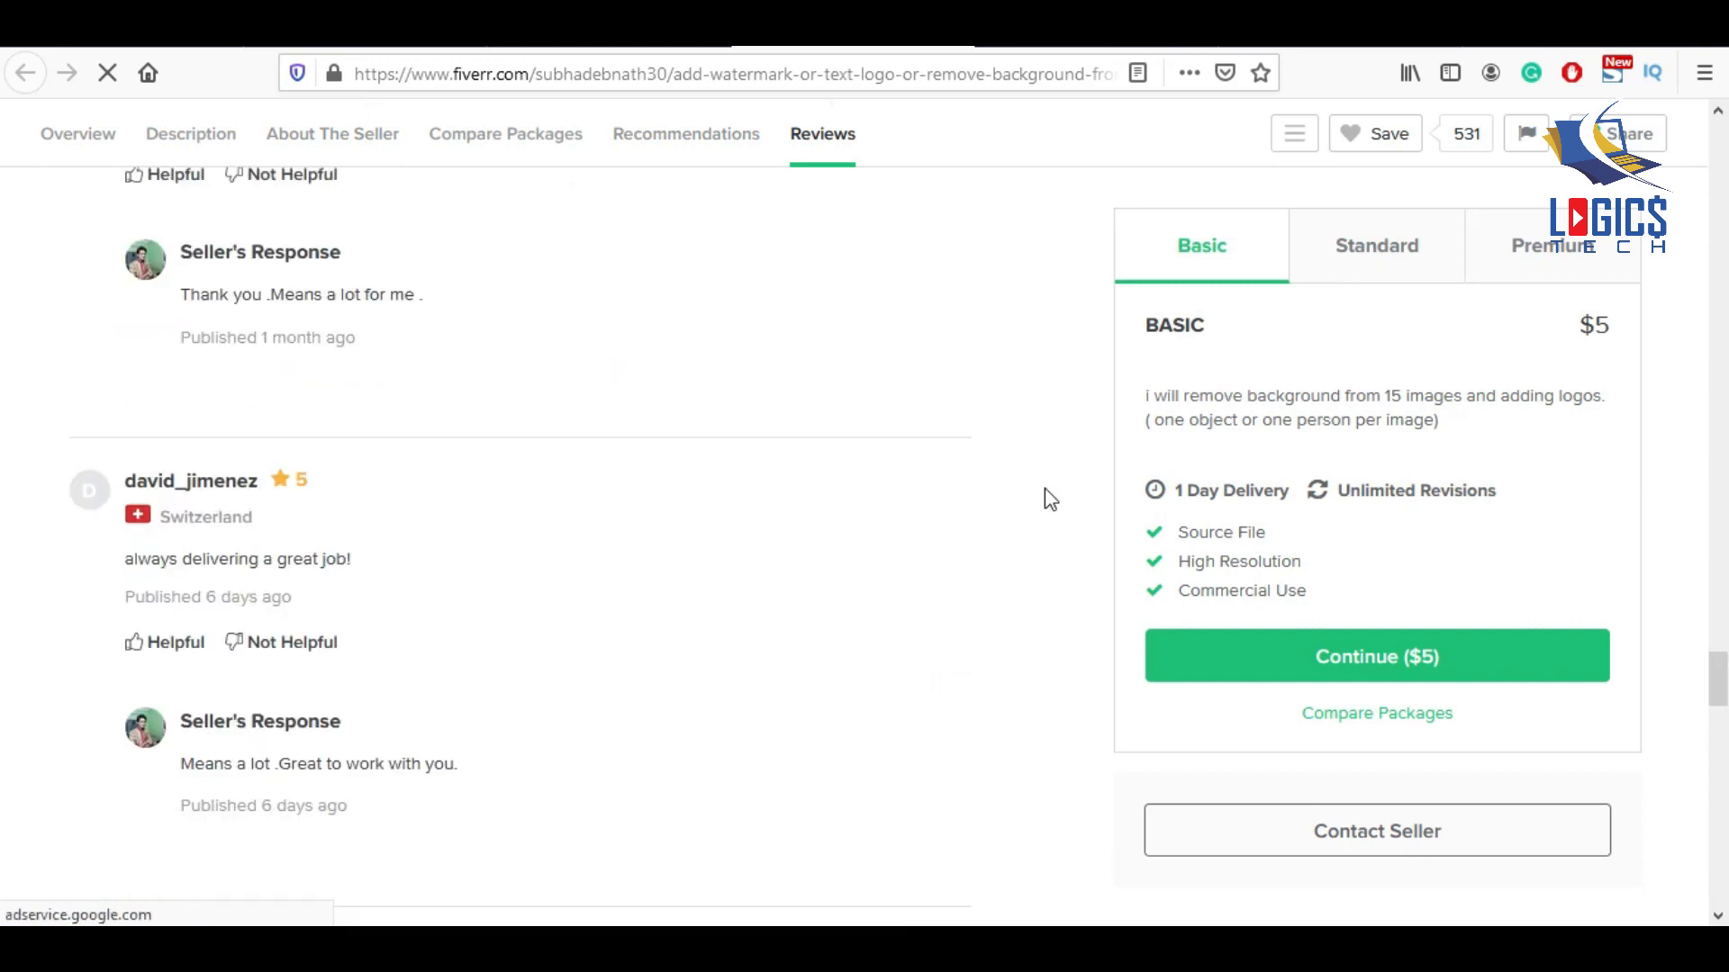
scroll(1044, 488, "down", 10)
scroll(1035, 491, "up", 5)
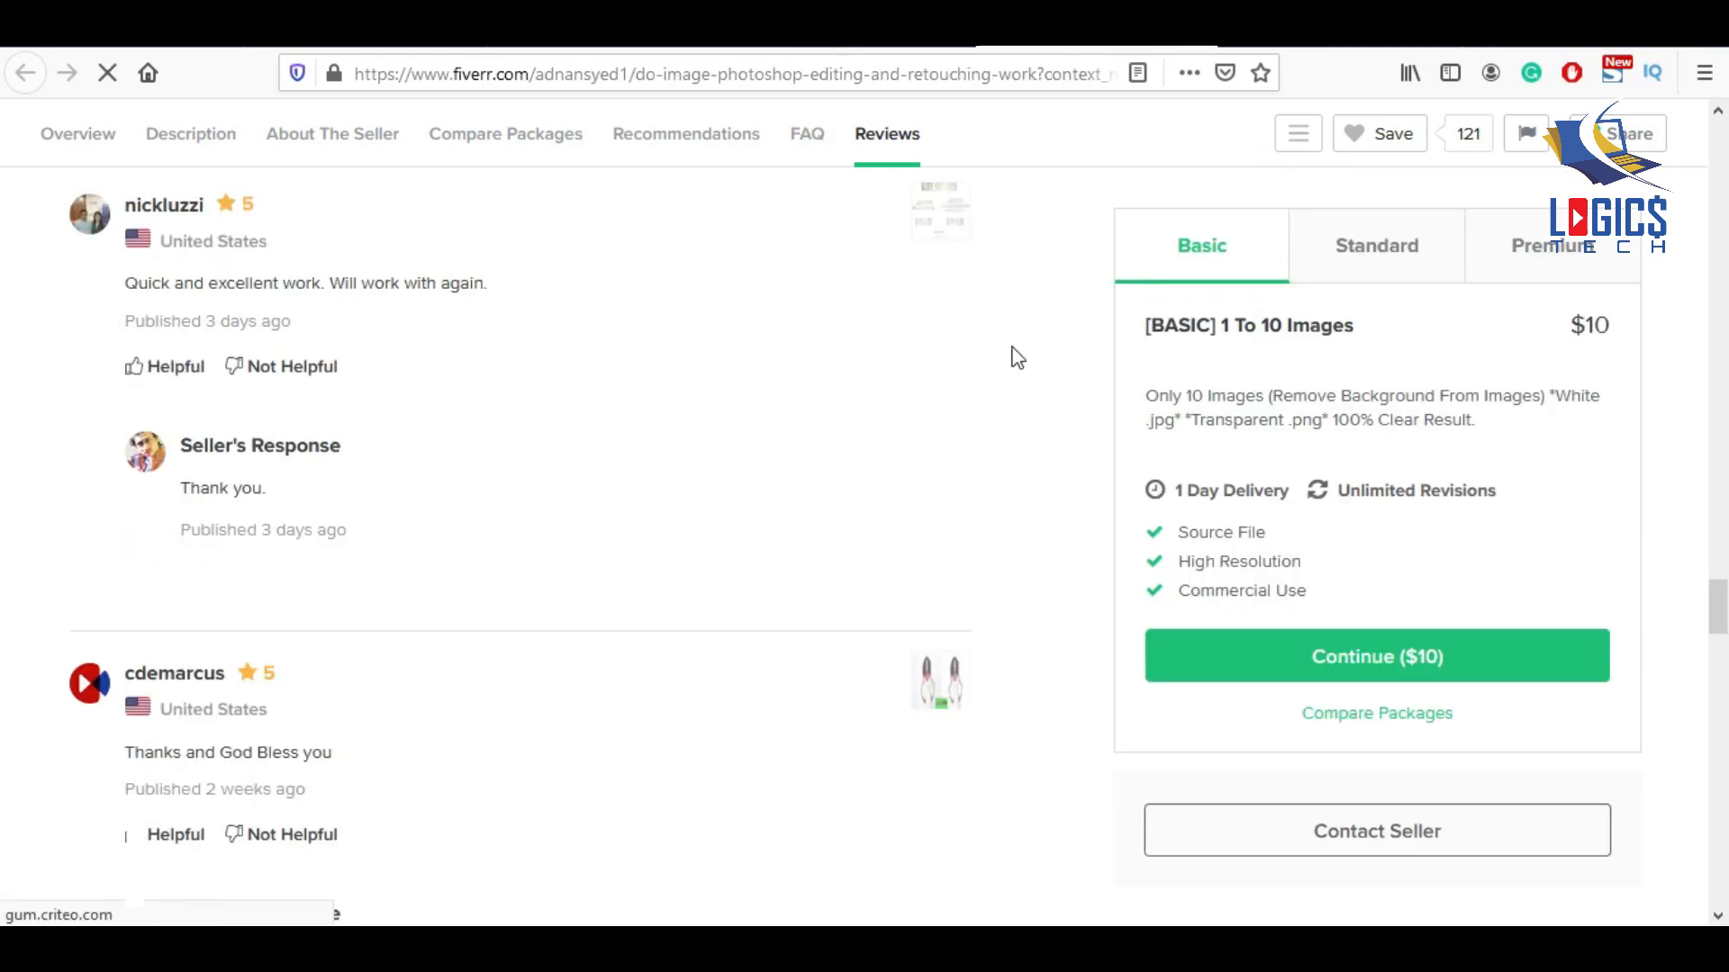
scroll(1016, 359, "down", 10)
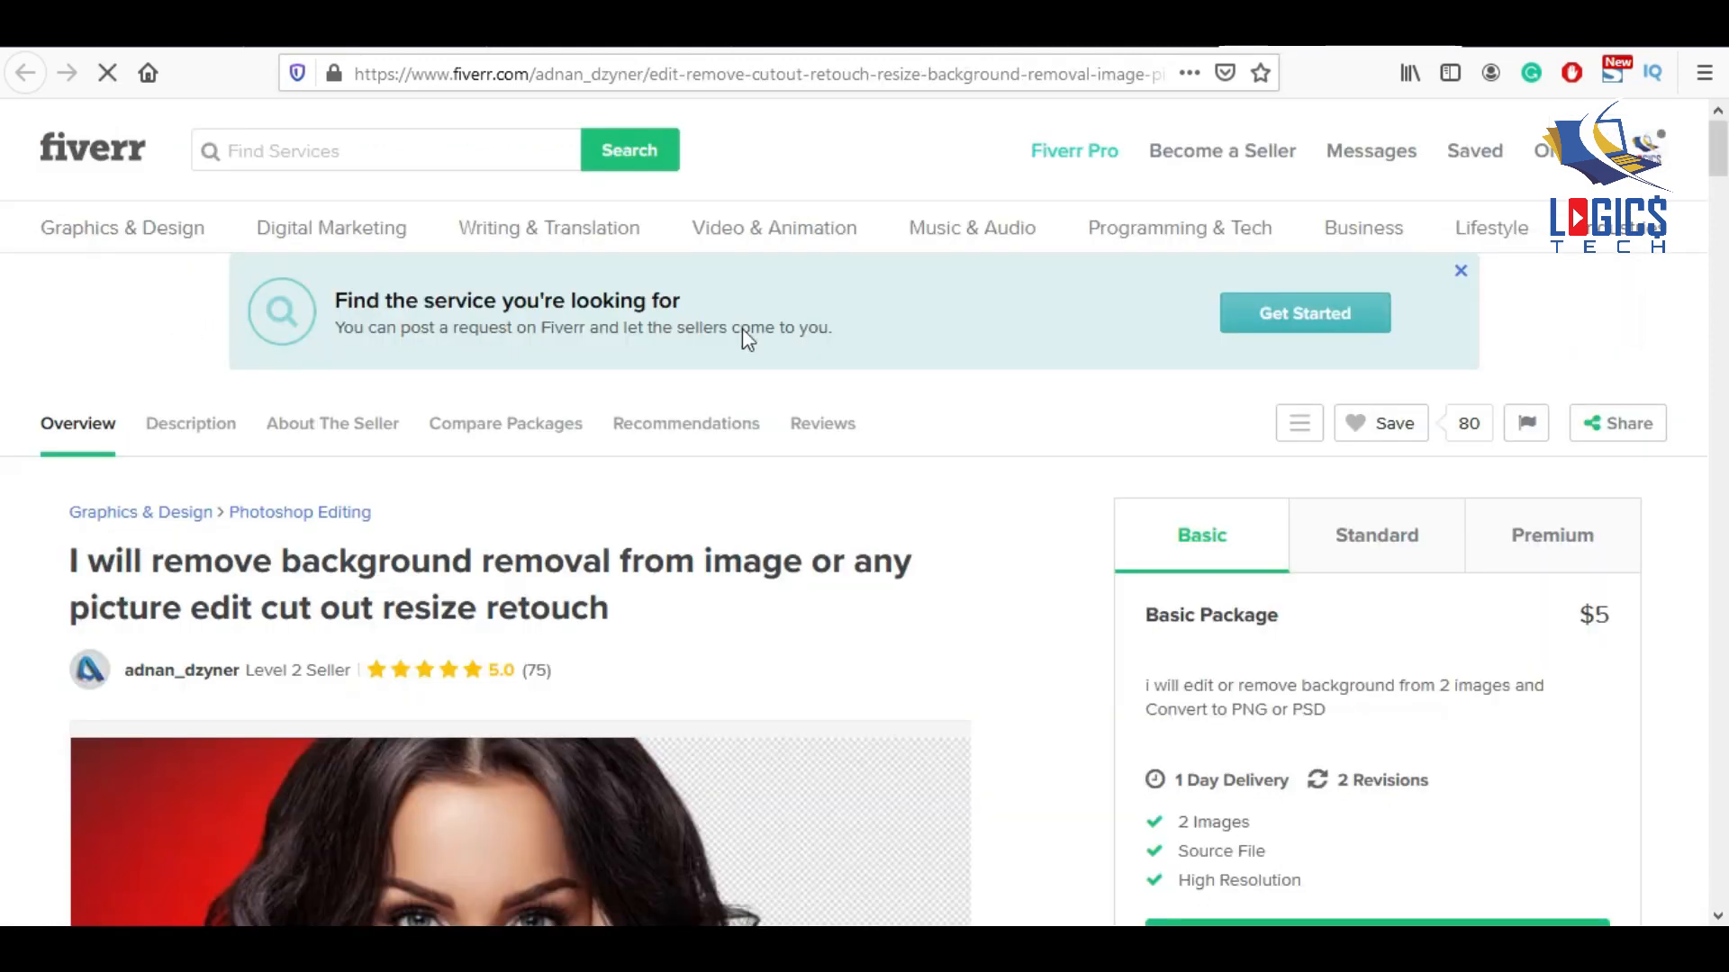
scroll(957, 489, "down", 15)
scroll(603, 603, "down", 15)
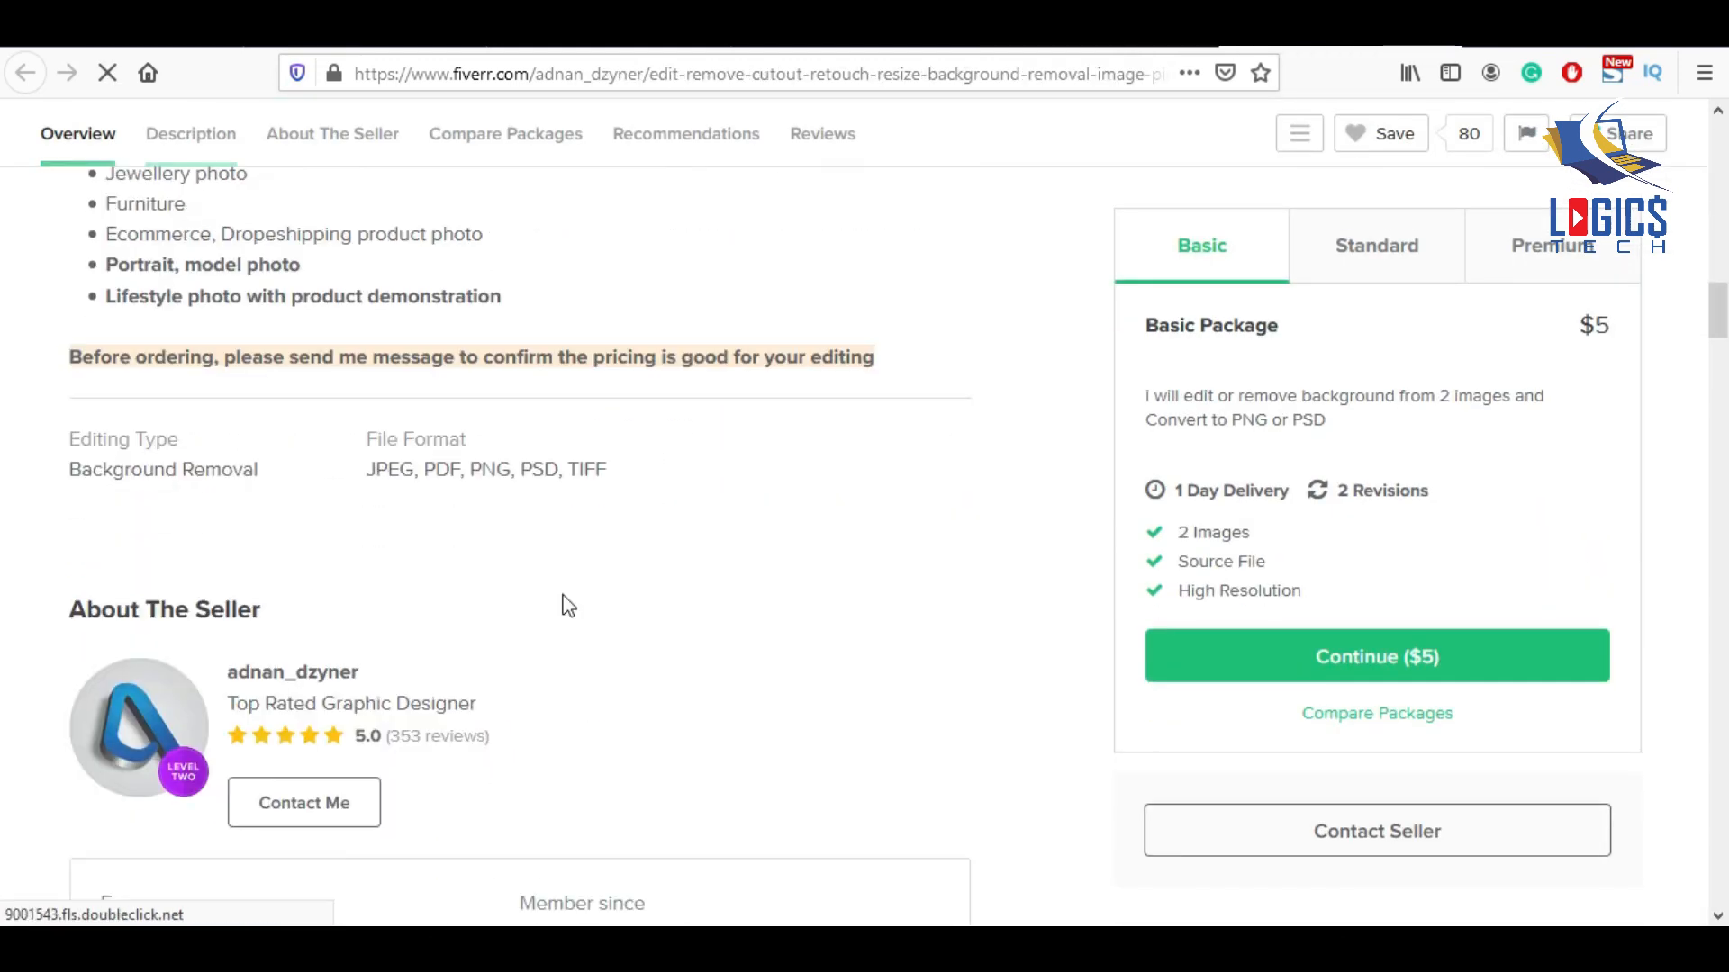
scroll(609, 612, "down", 15)
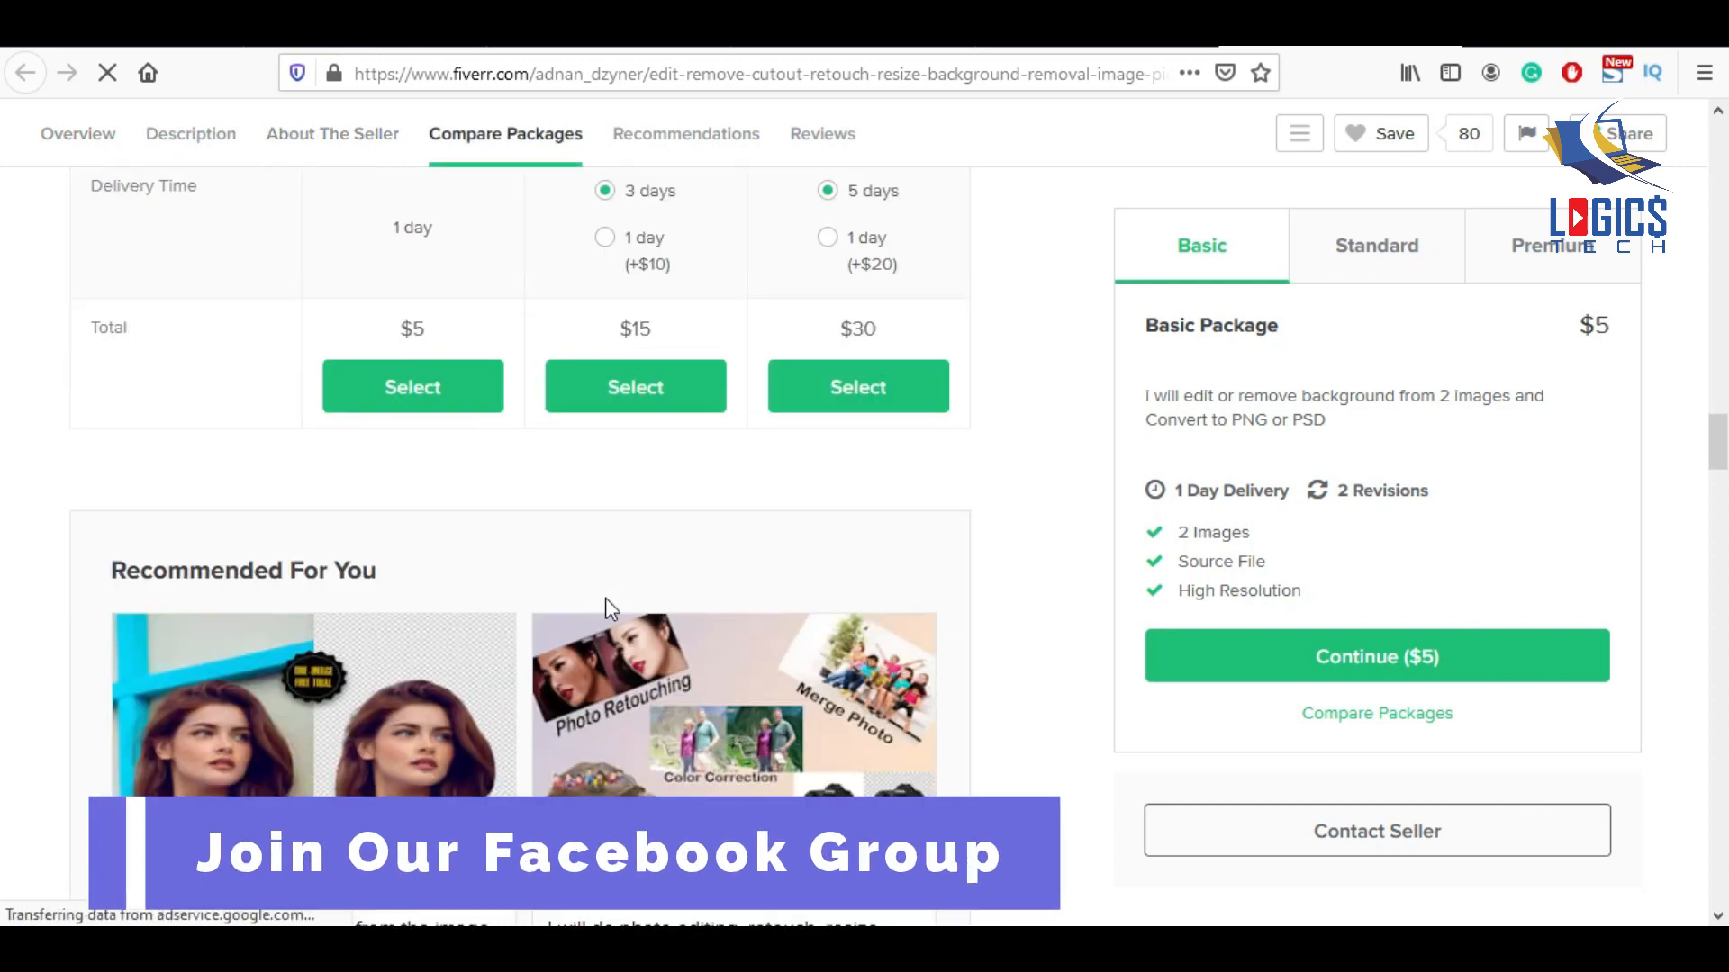
scroll(610, 611, "down", 15)
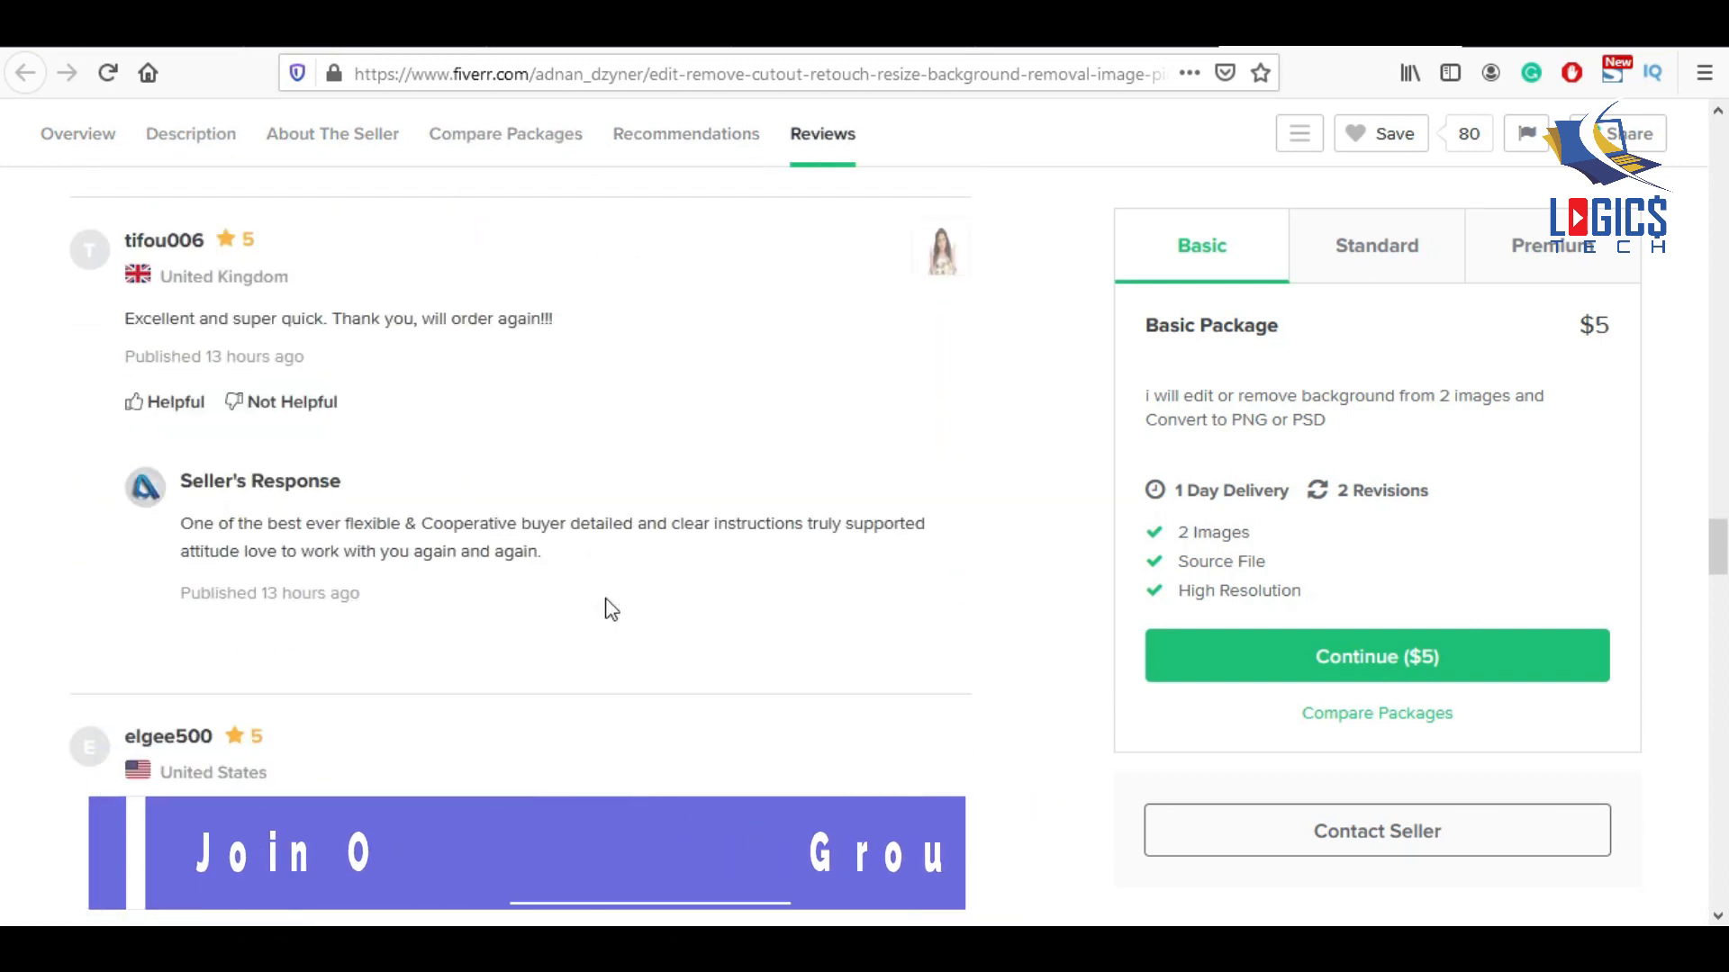
scroll(609, 612, "up", 1)
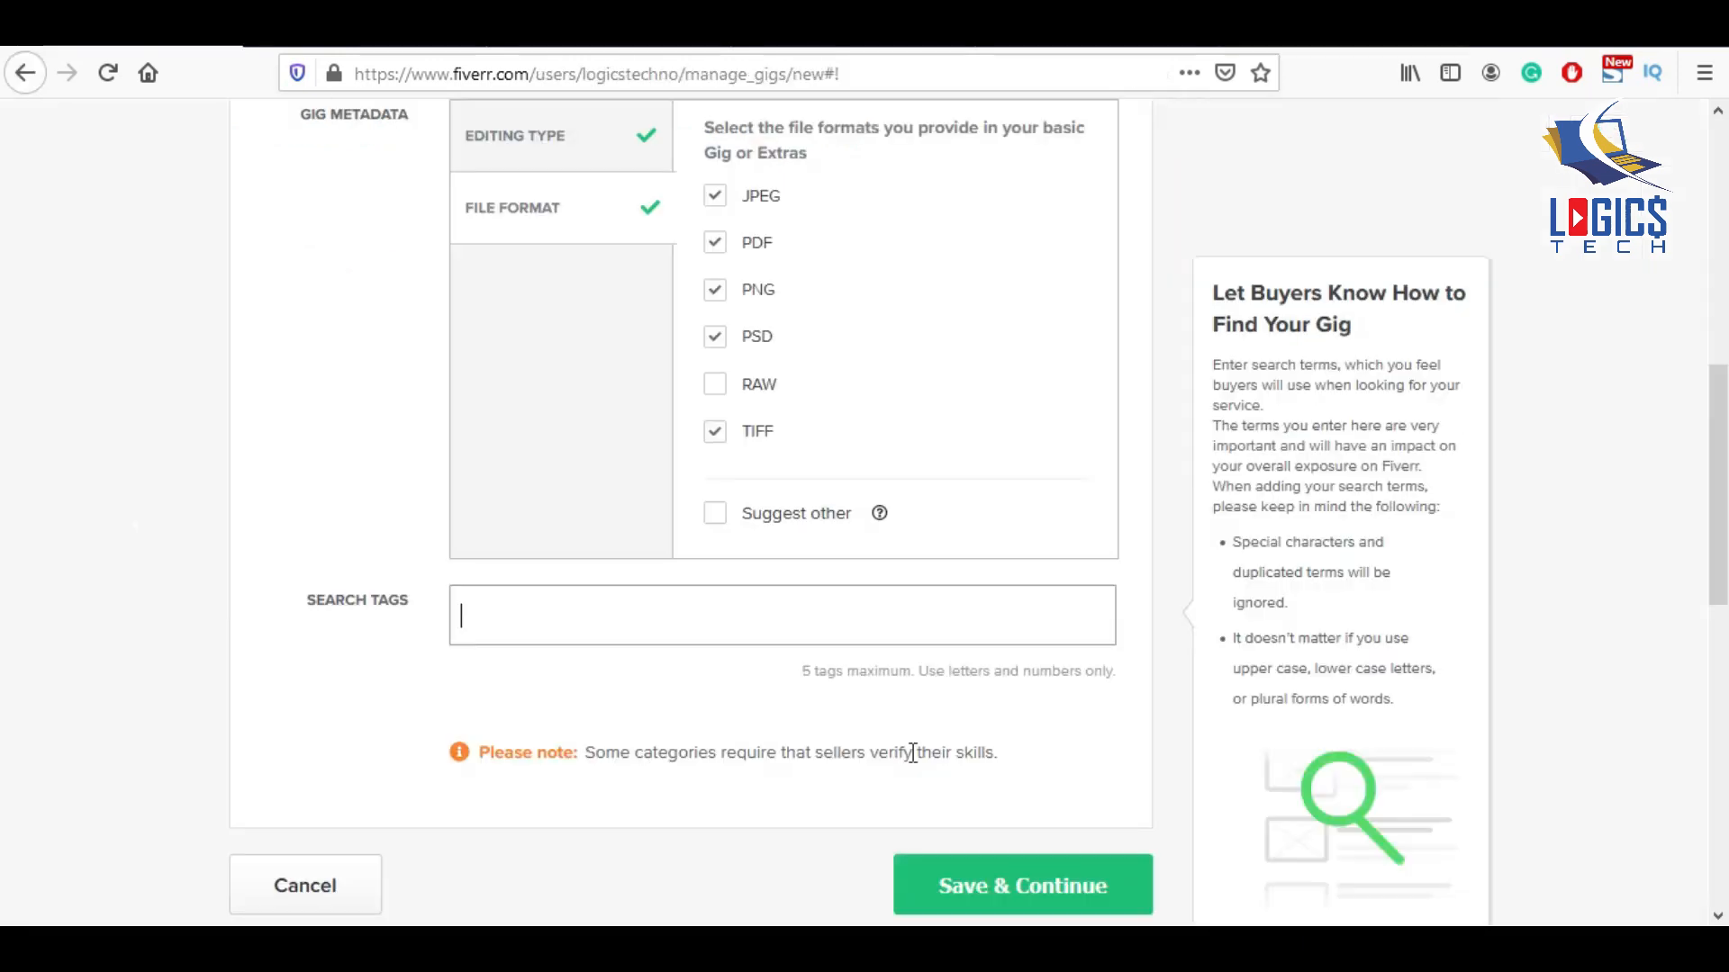
Add the first search tags: a background-removal tag, TRANSPARENT IMAGE and IMAGE EDITING.
type("background r")
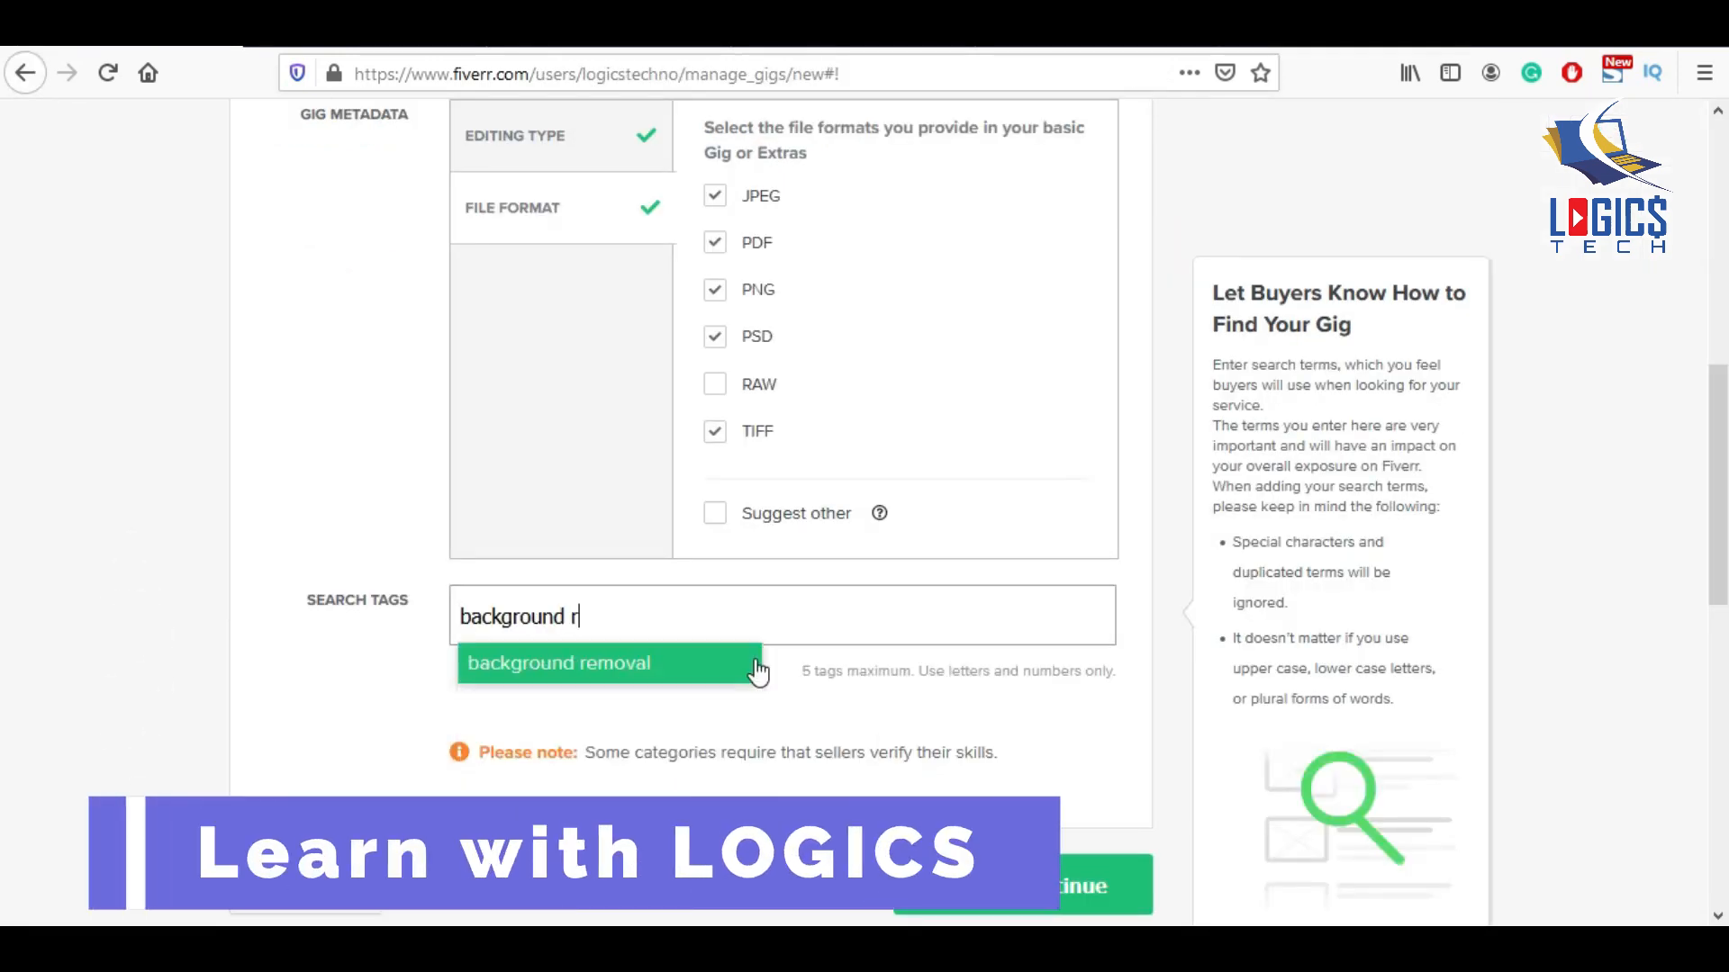
key("Return")
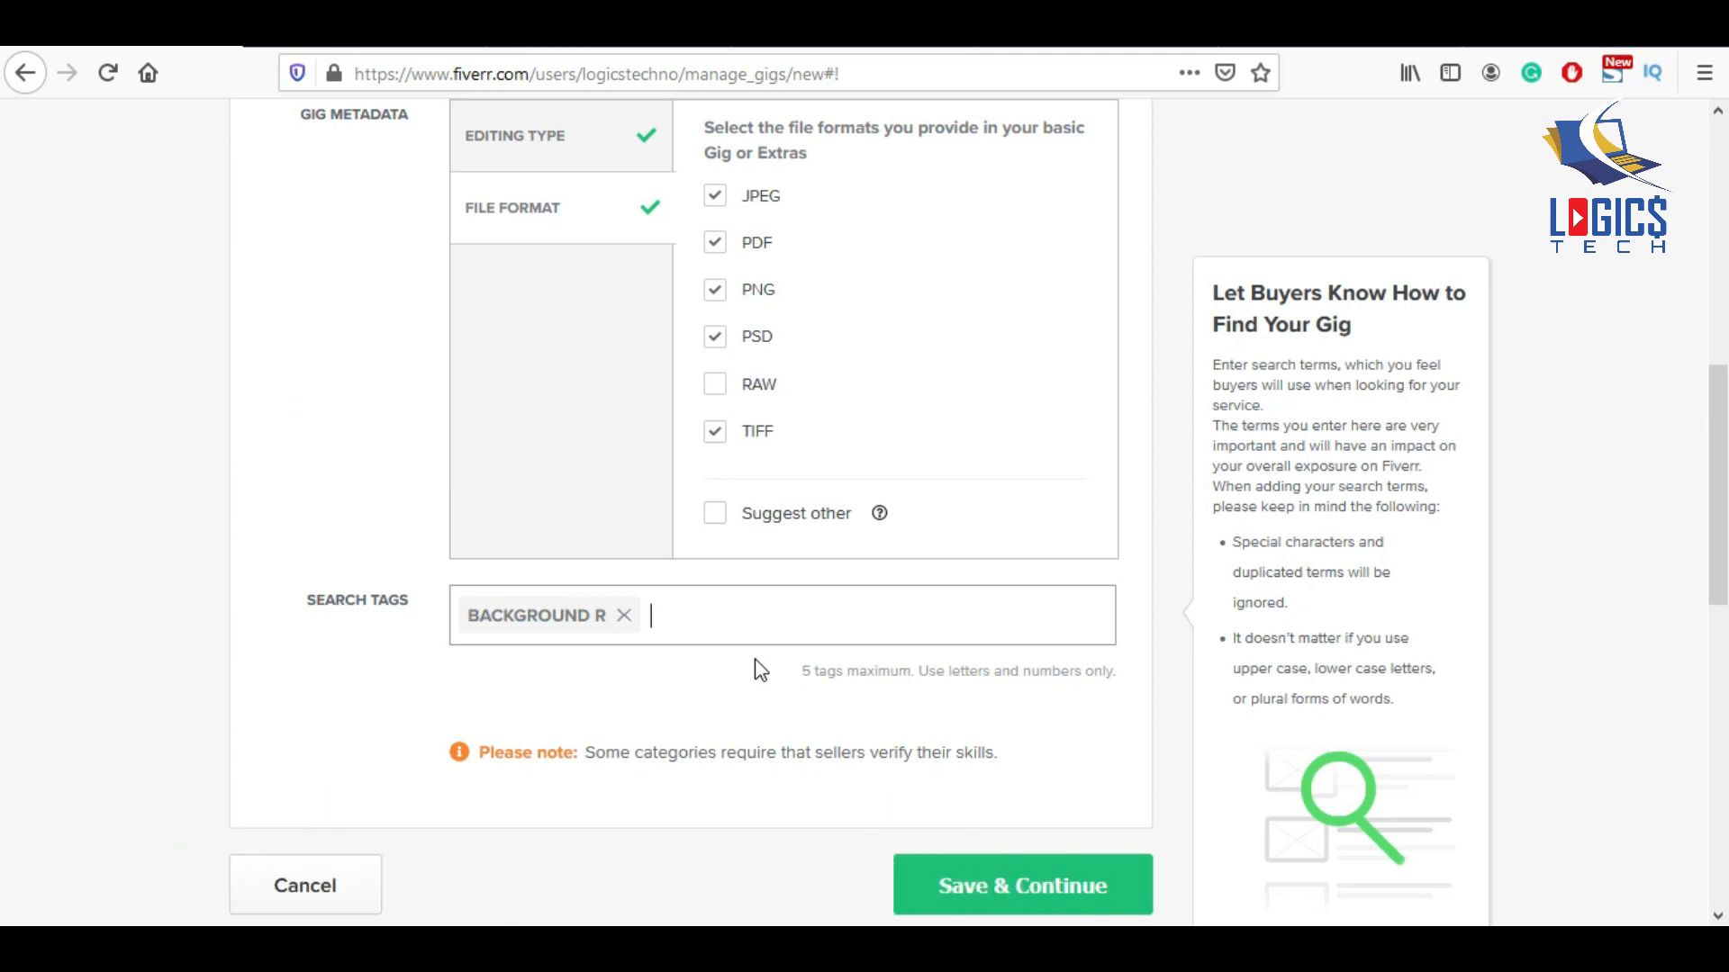
type("trans")
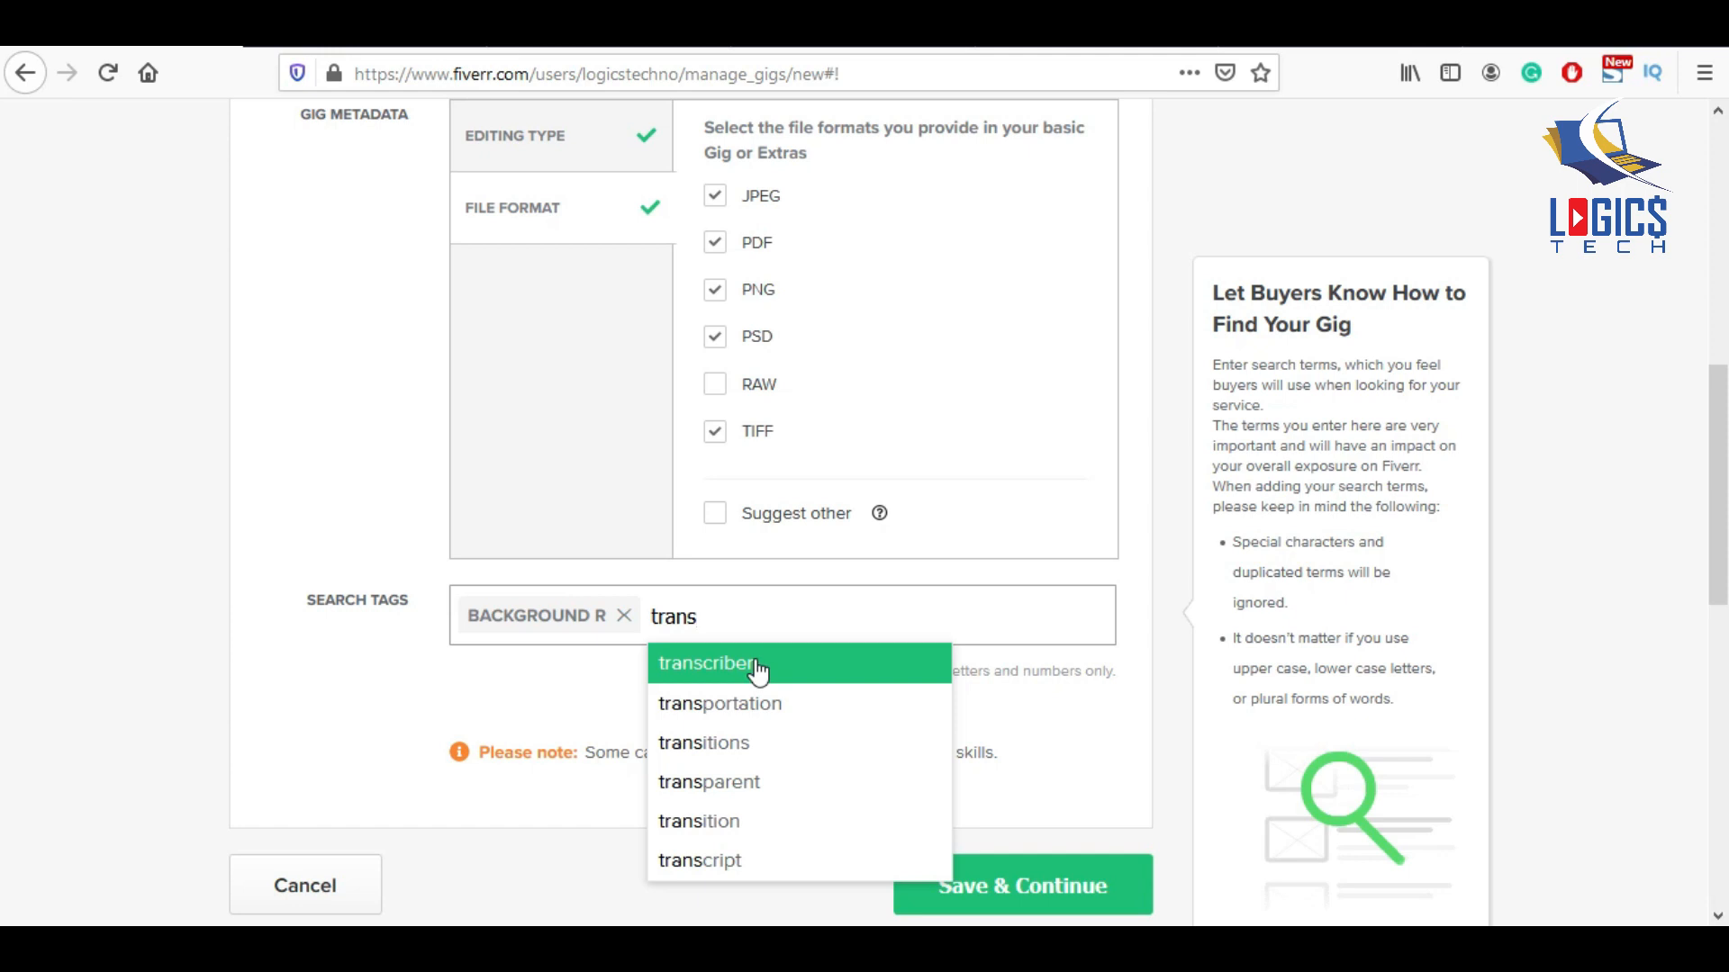
type("paren")
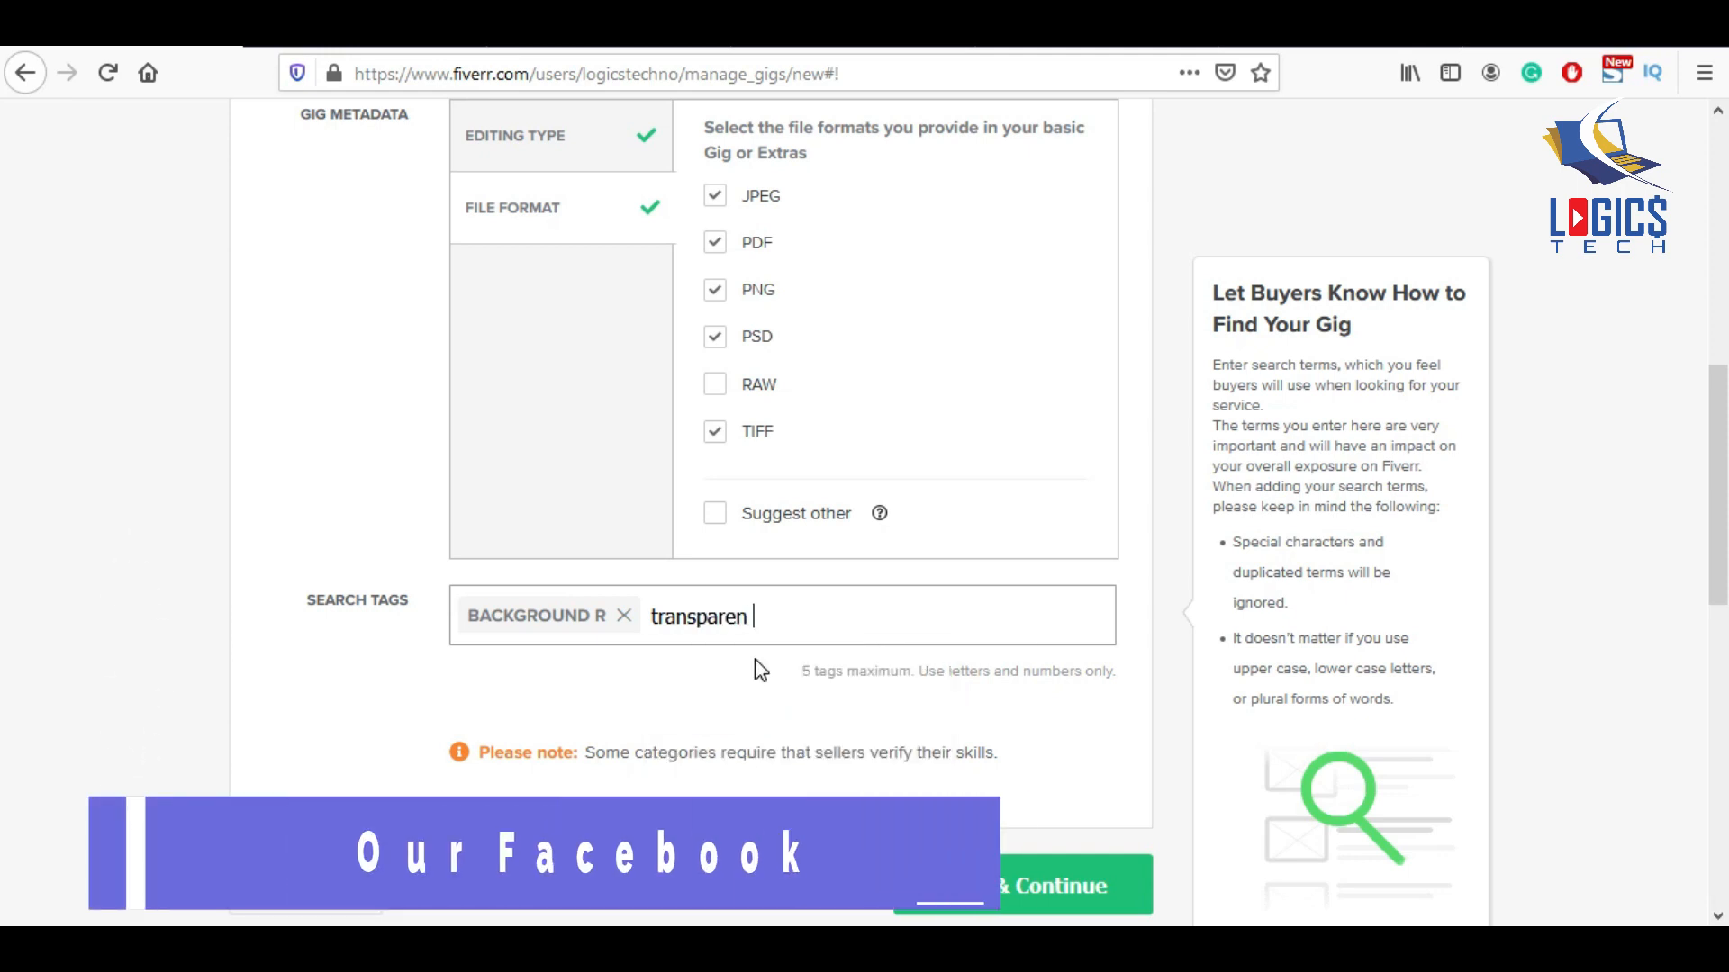
type("t image")
key("Return")
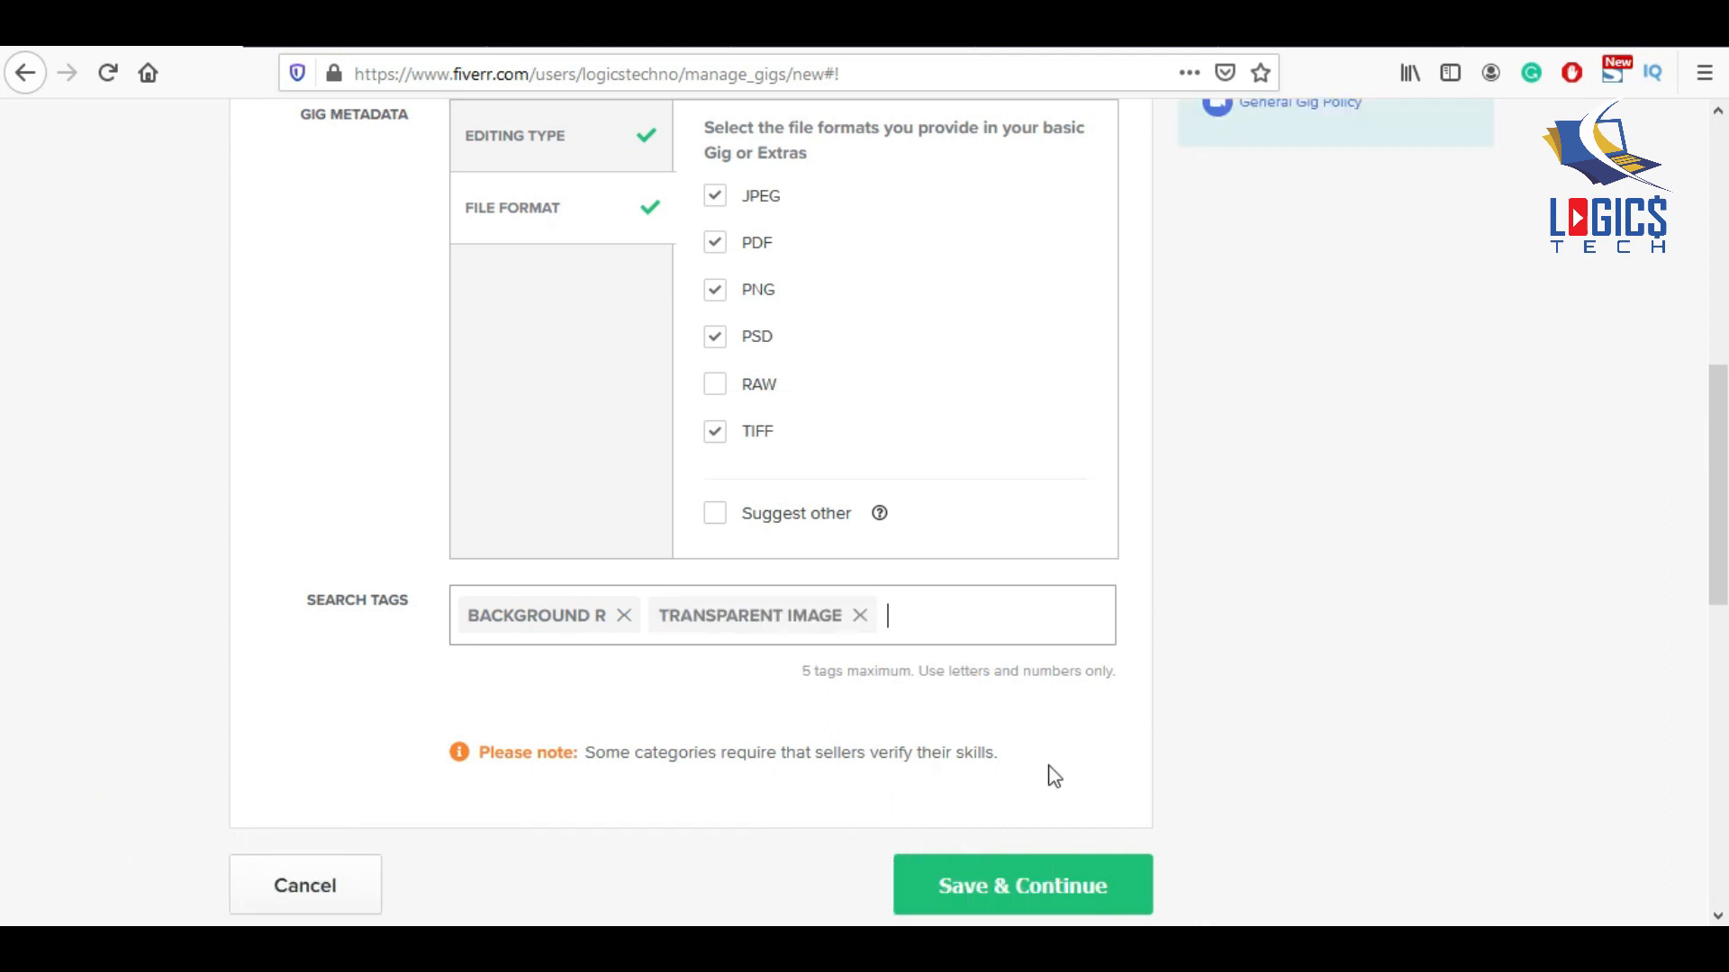
type("image")
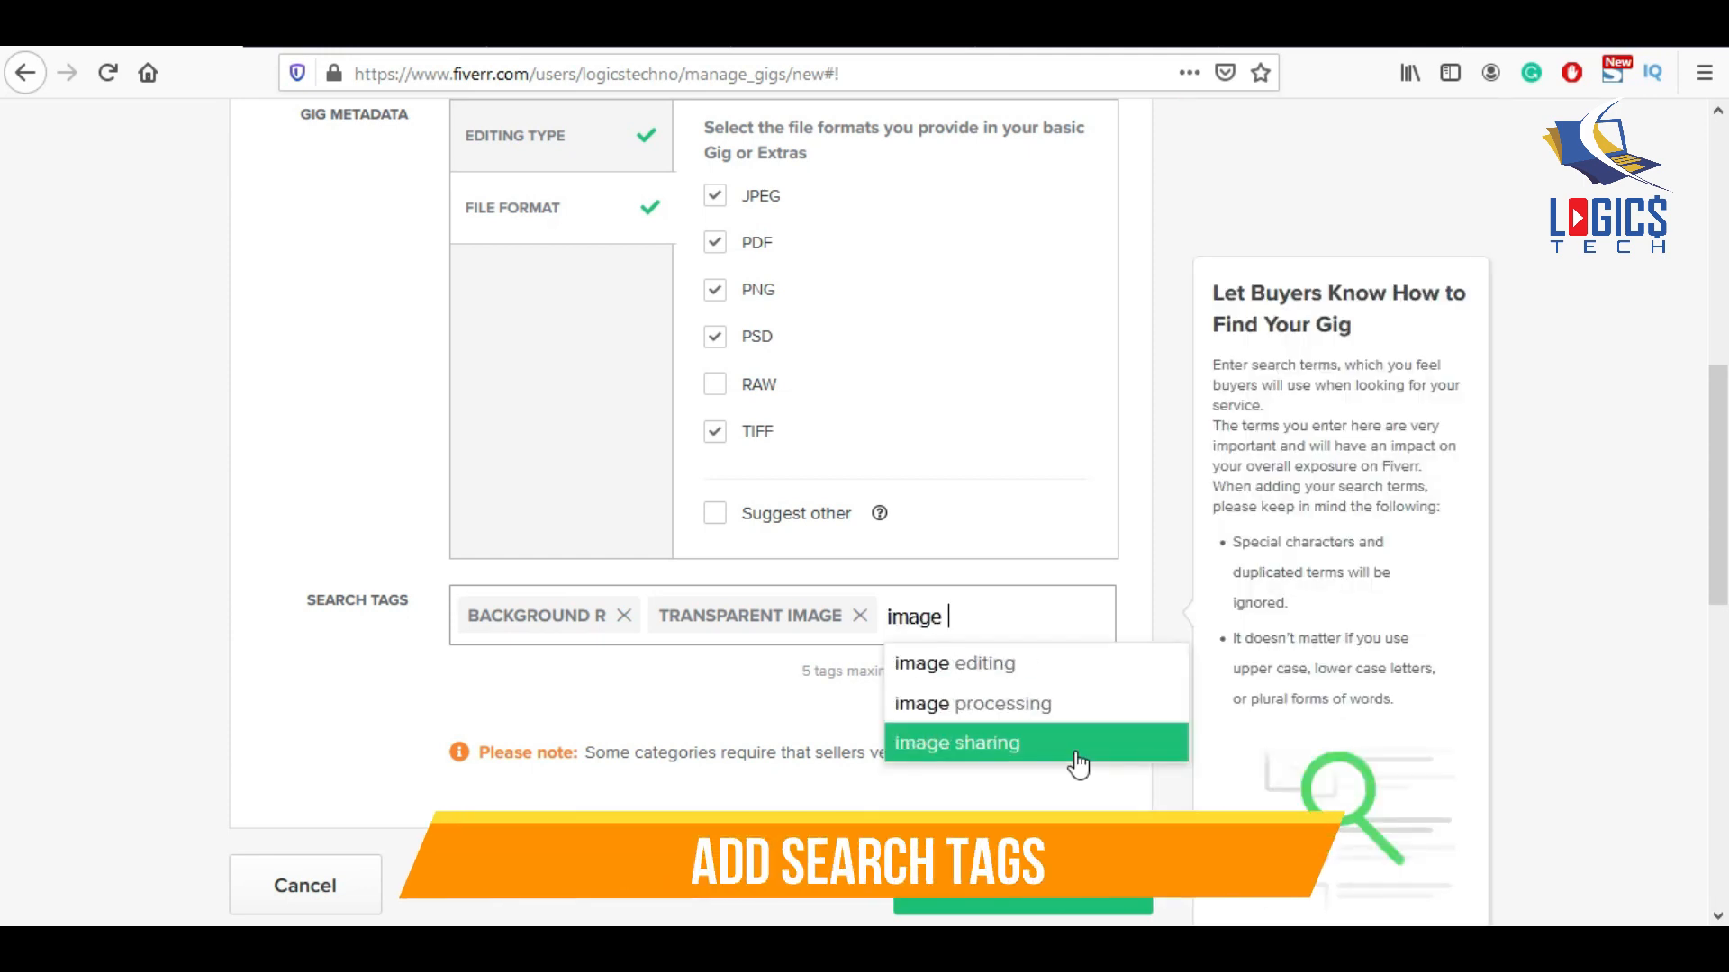
left_click(982, 659)
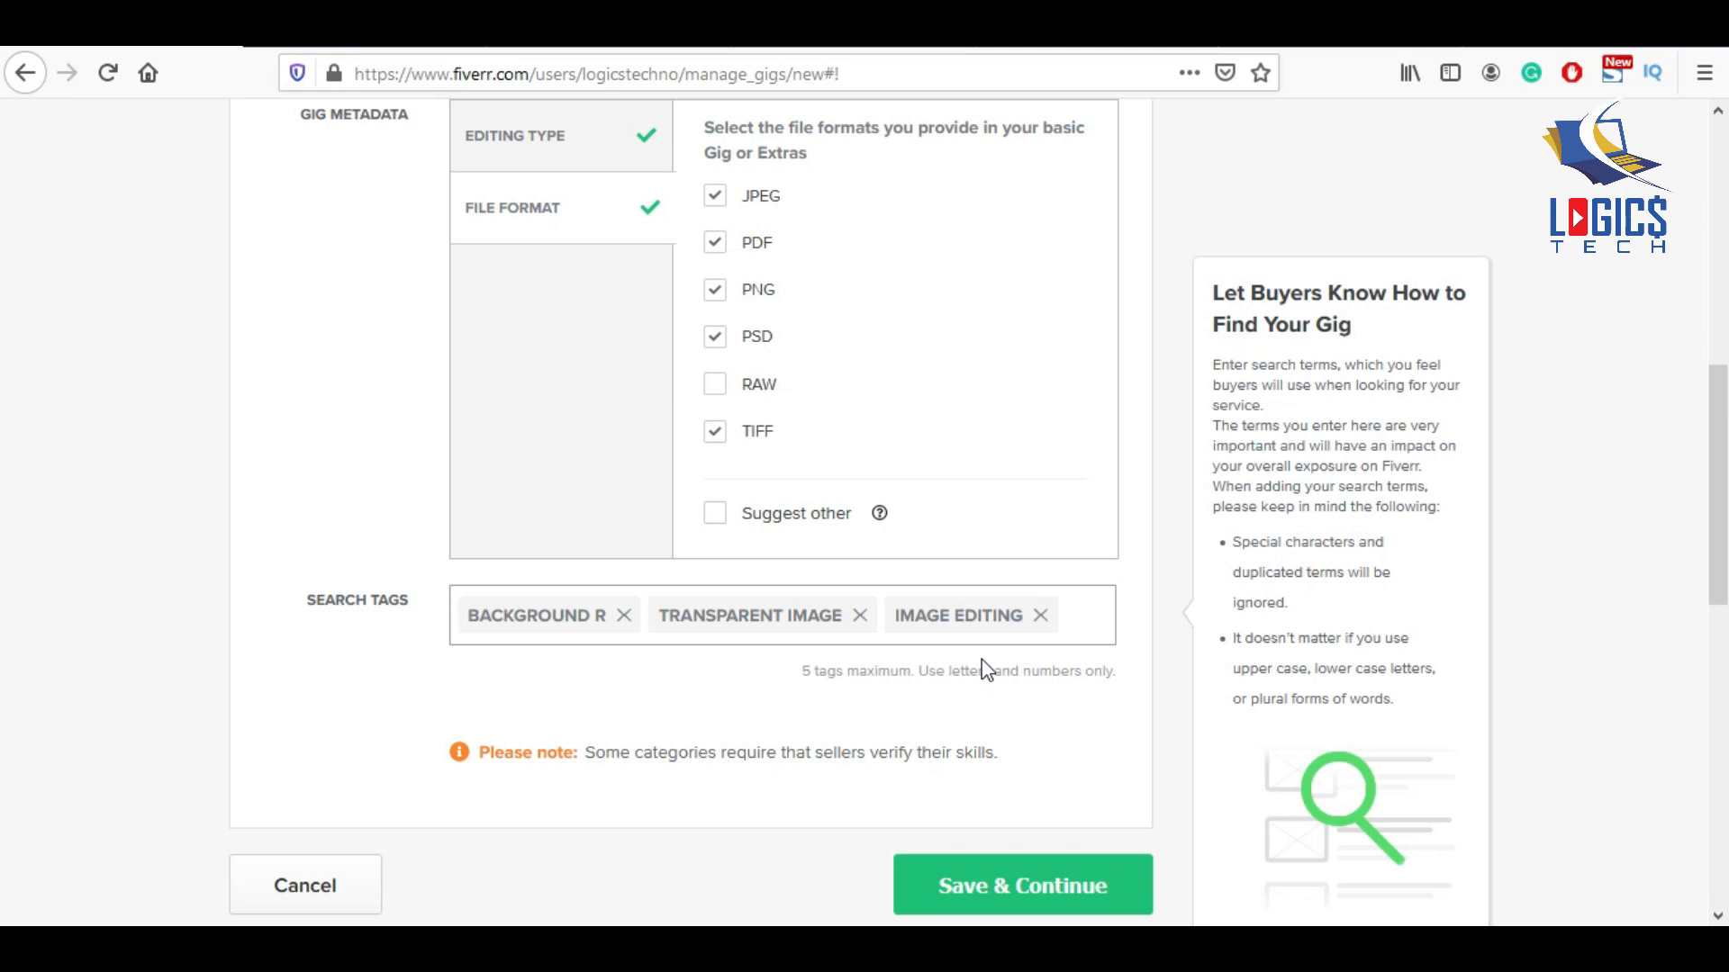
Add IMAGE BACKGROUND REMOVE and IMAGE RESIZE tags, then save the overview.
type("image background")
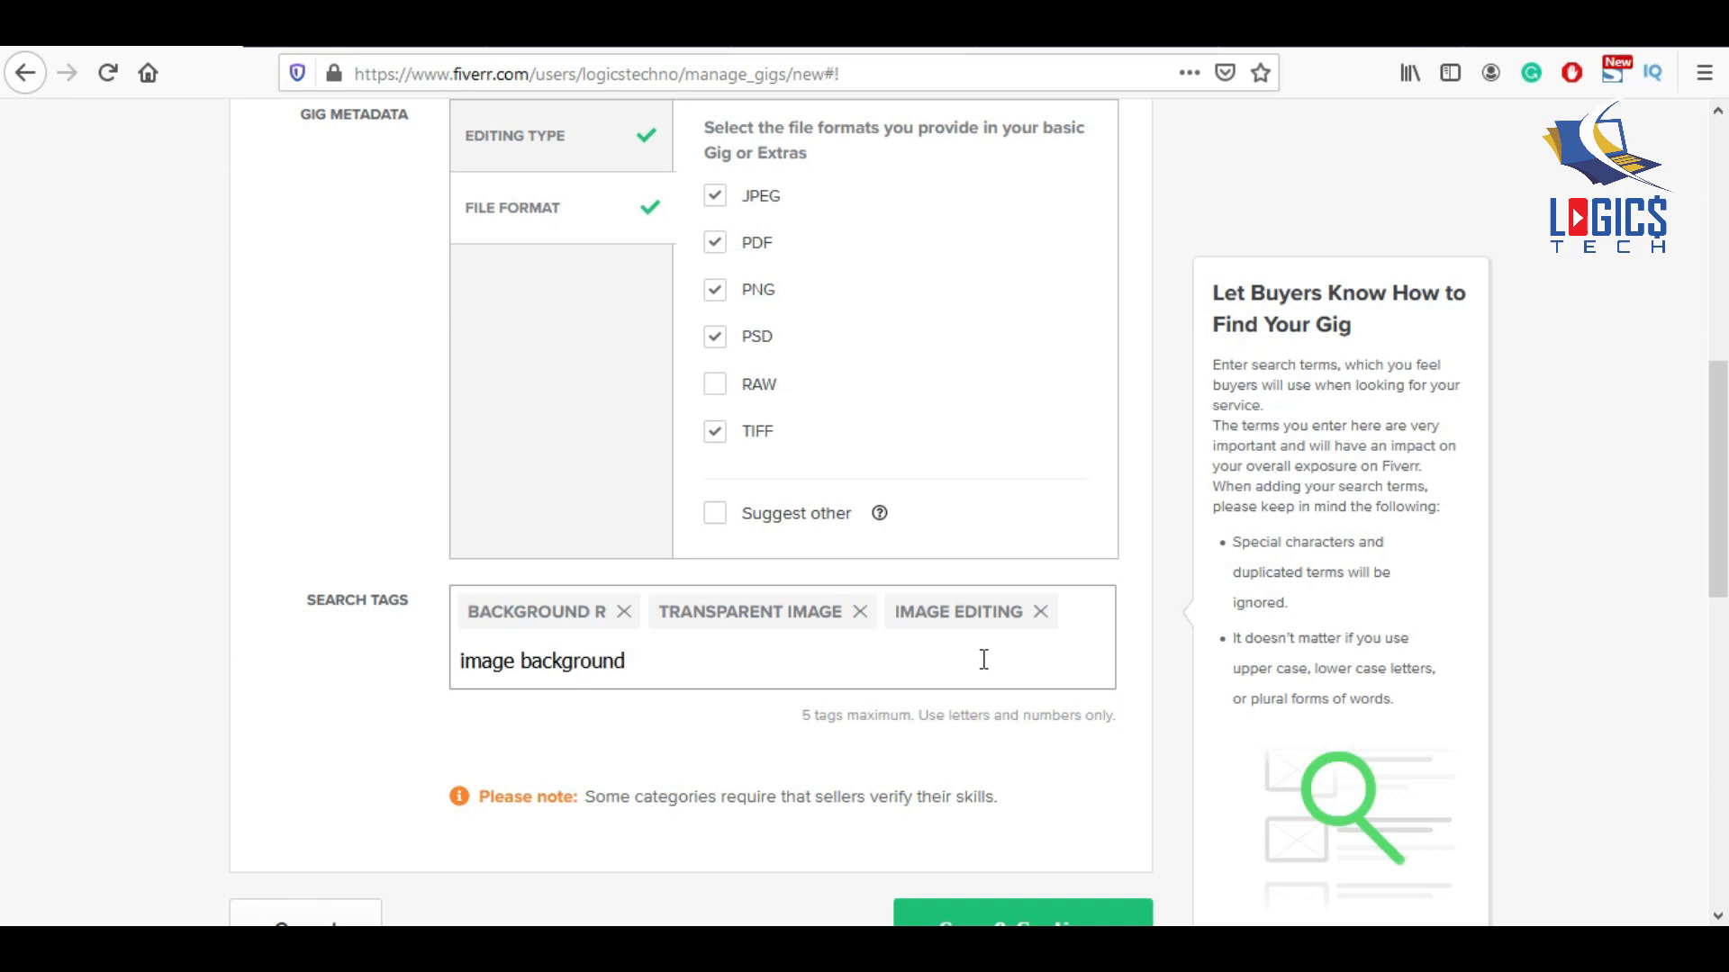
type(" remove")
key("Return")
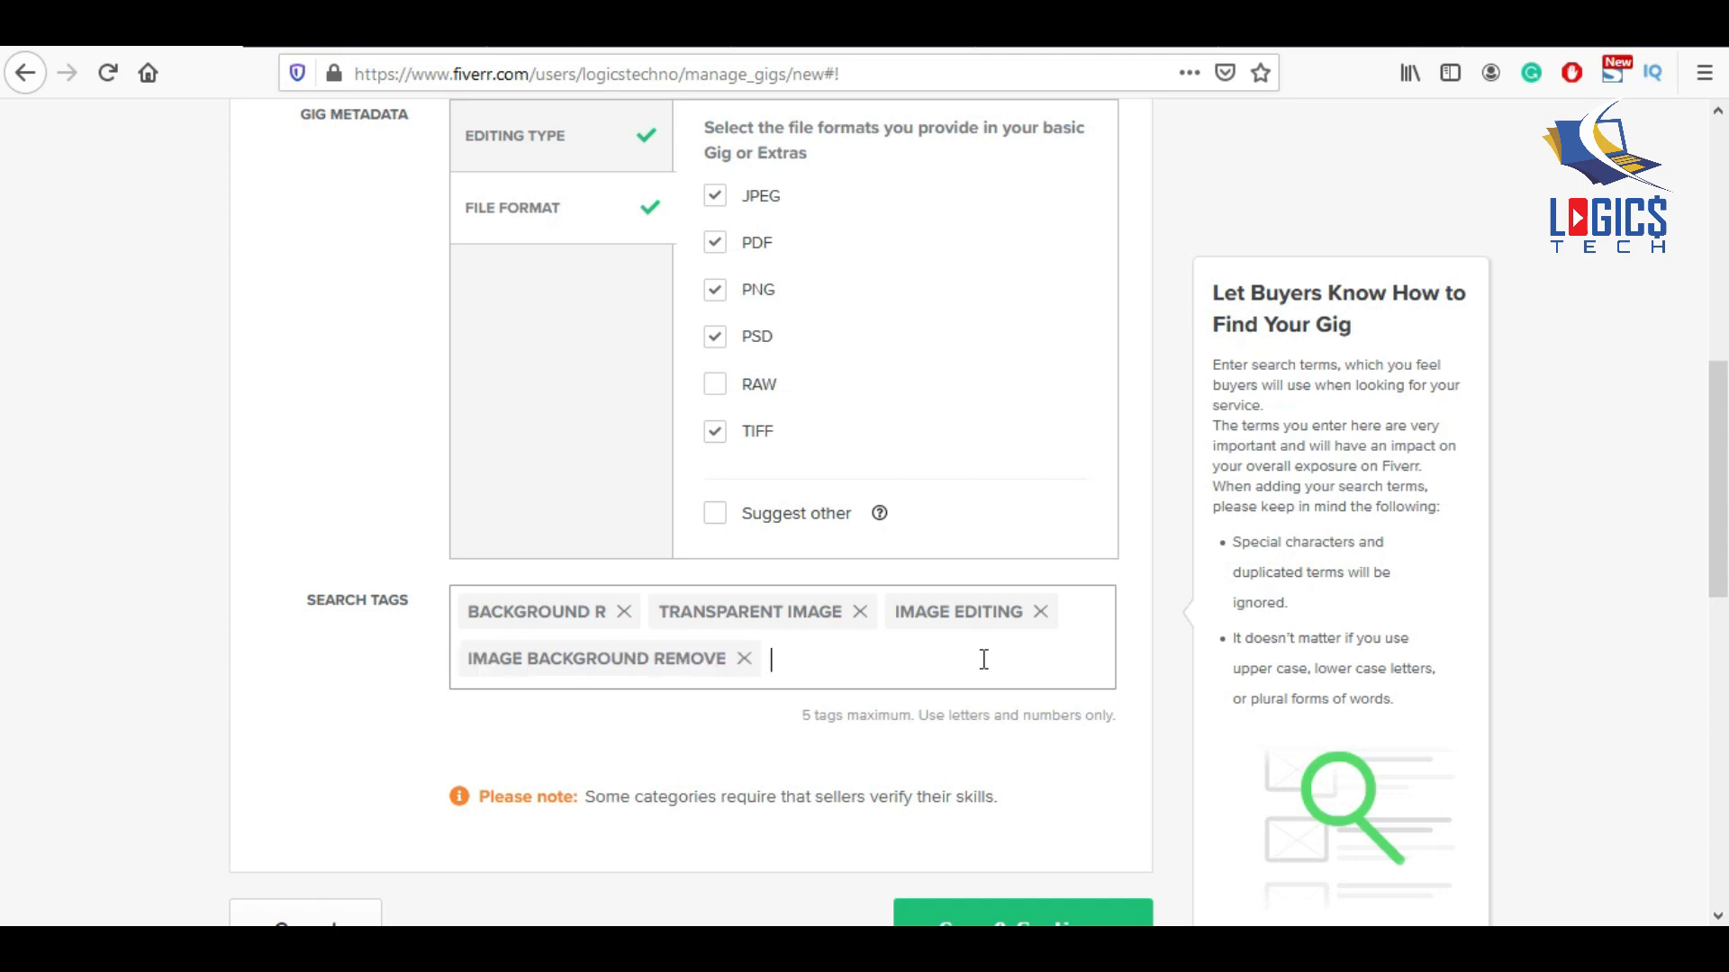
type("image resize")
key("Return")
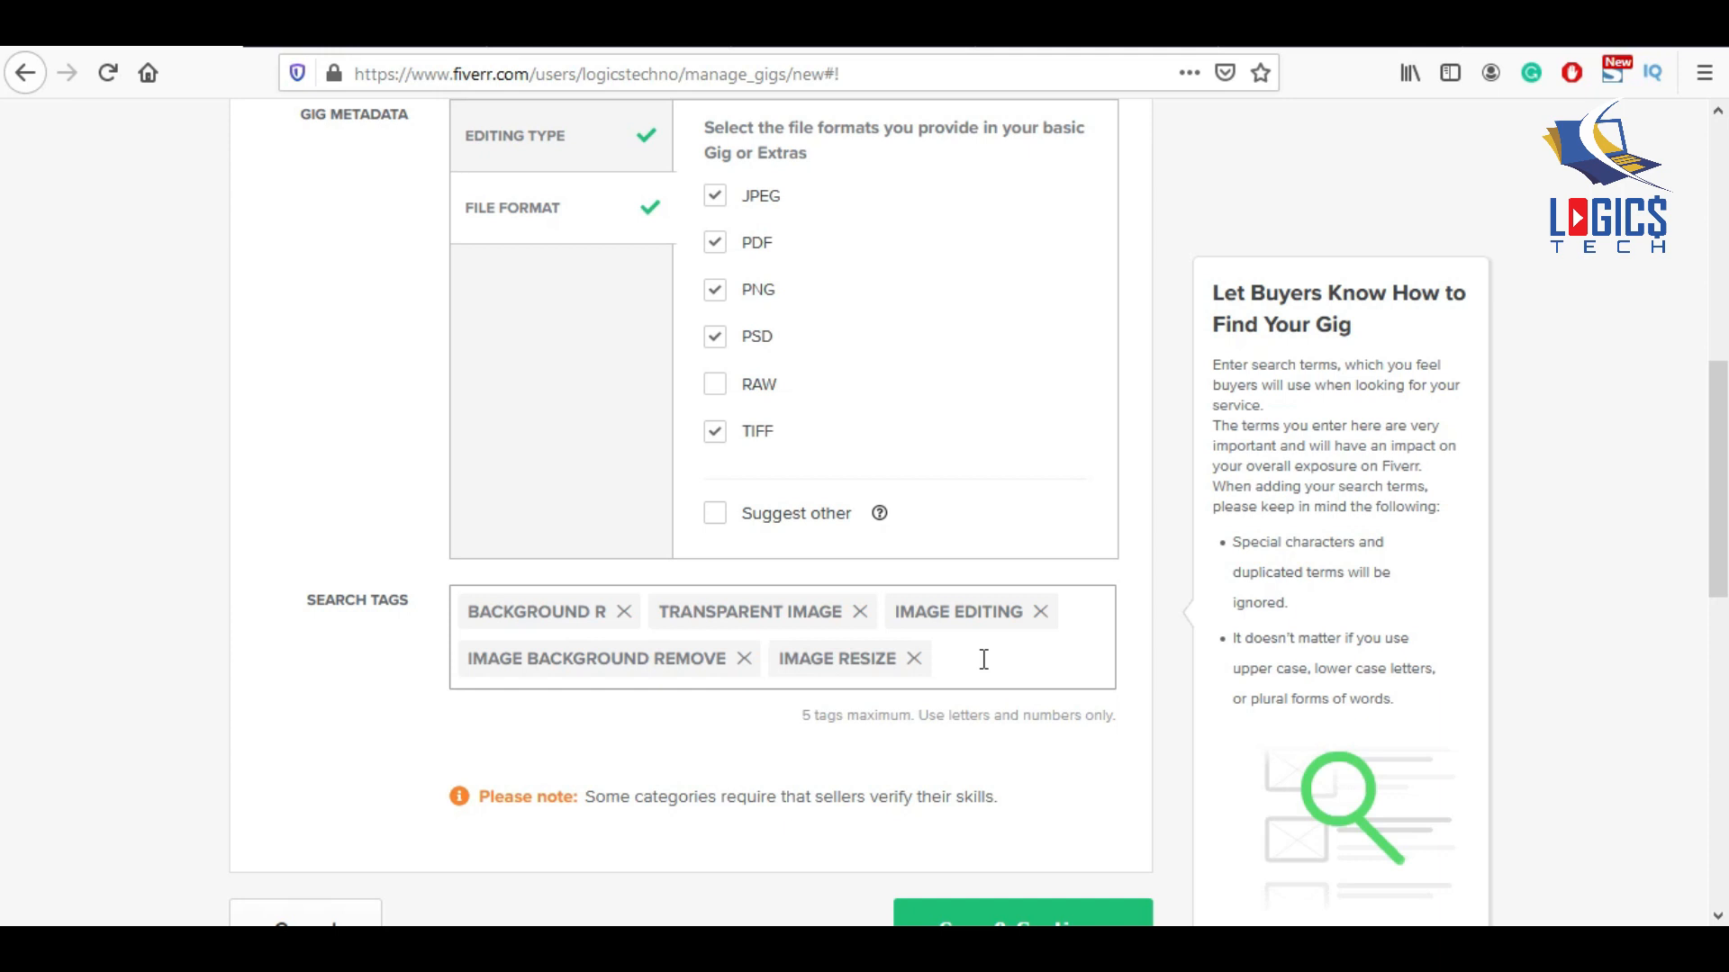
scroll(935, 719, "down", 3)
left_click(1063, 731)
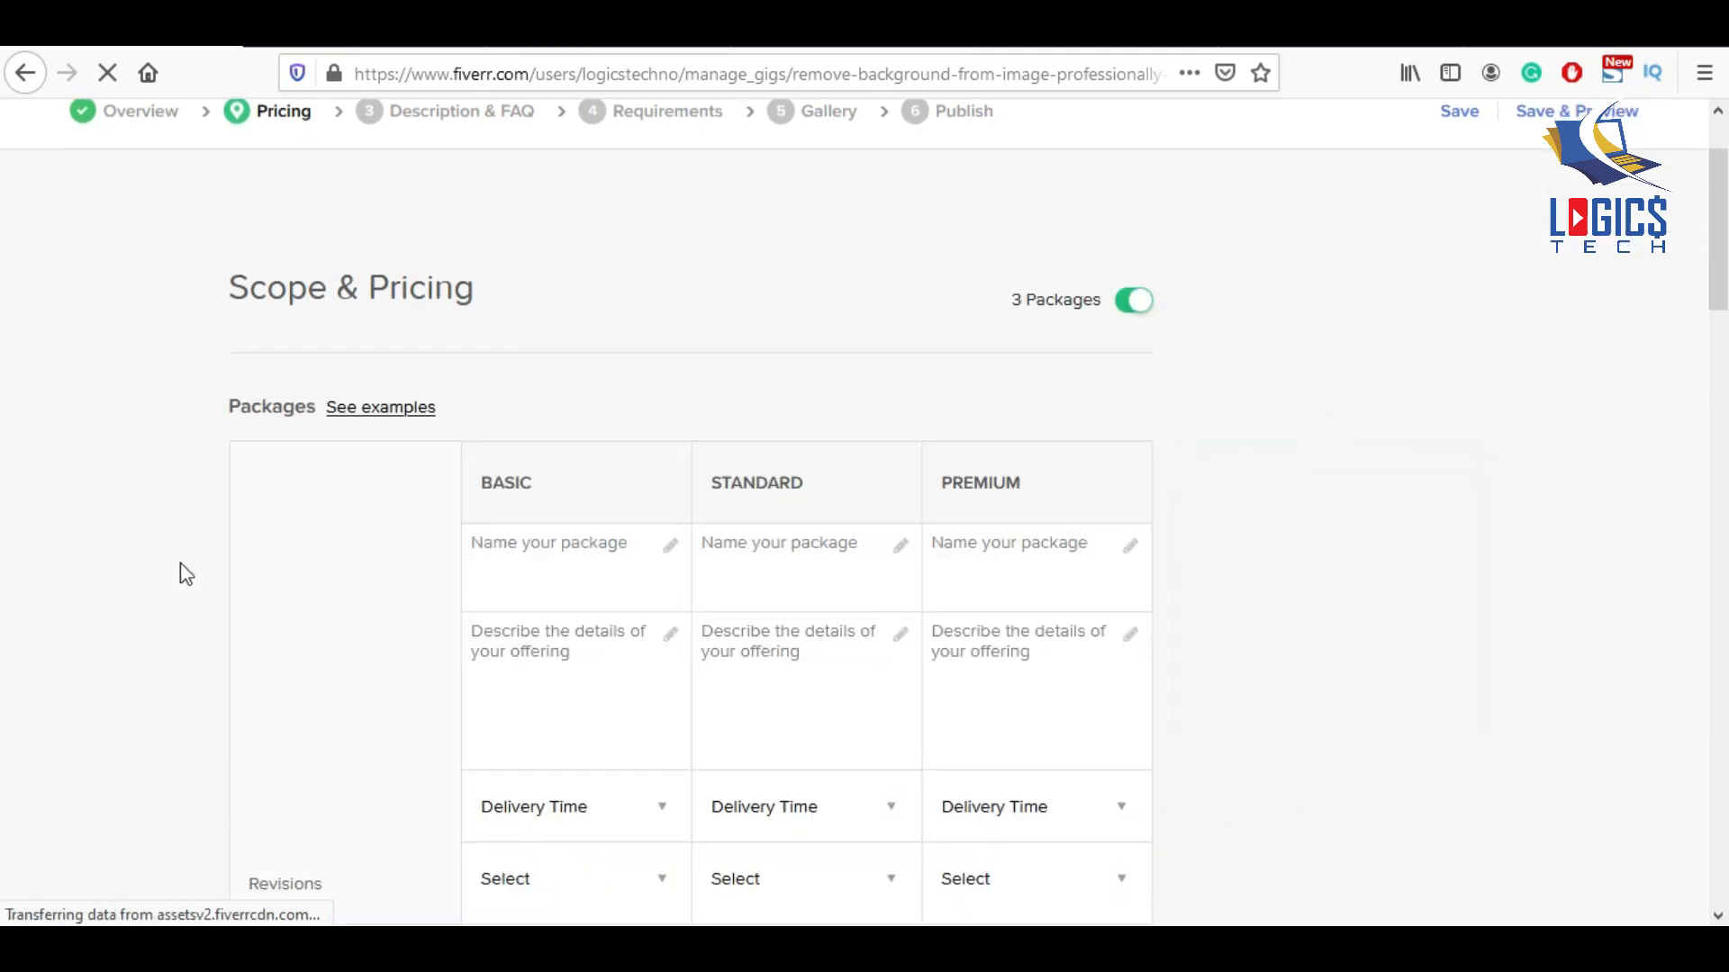
Keep three-package pricing on and name the Basic, Standard and Premium packages Silver, Gold and Diamond.
left_click(1133, 302)
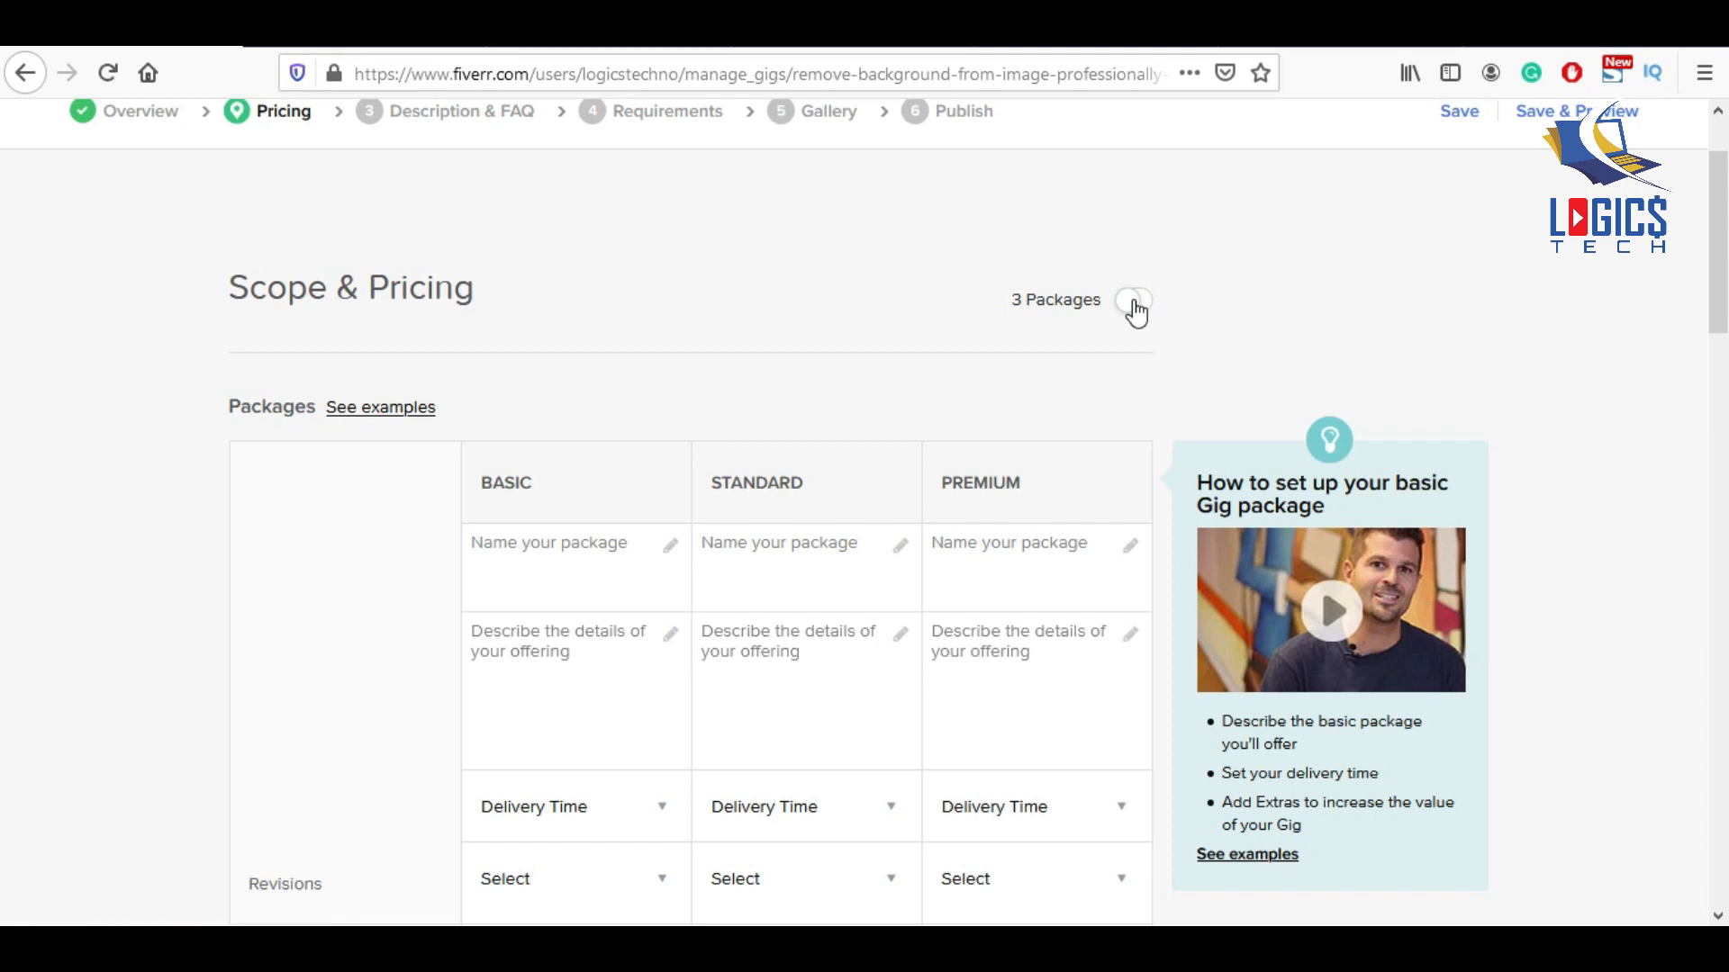
left_click(1134, 304)
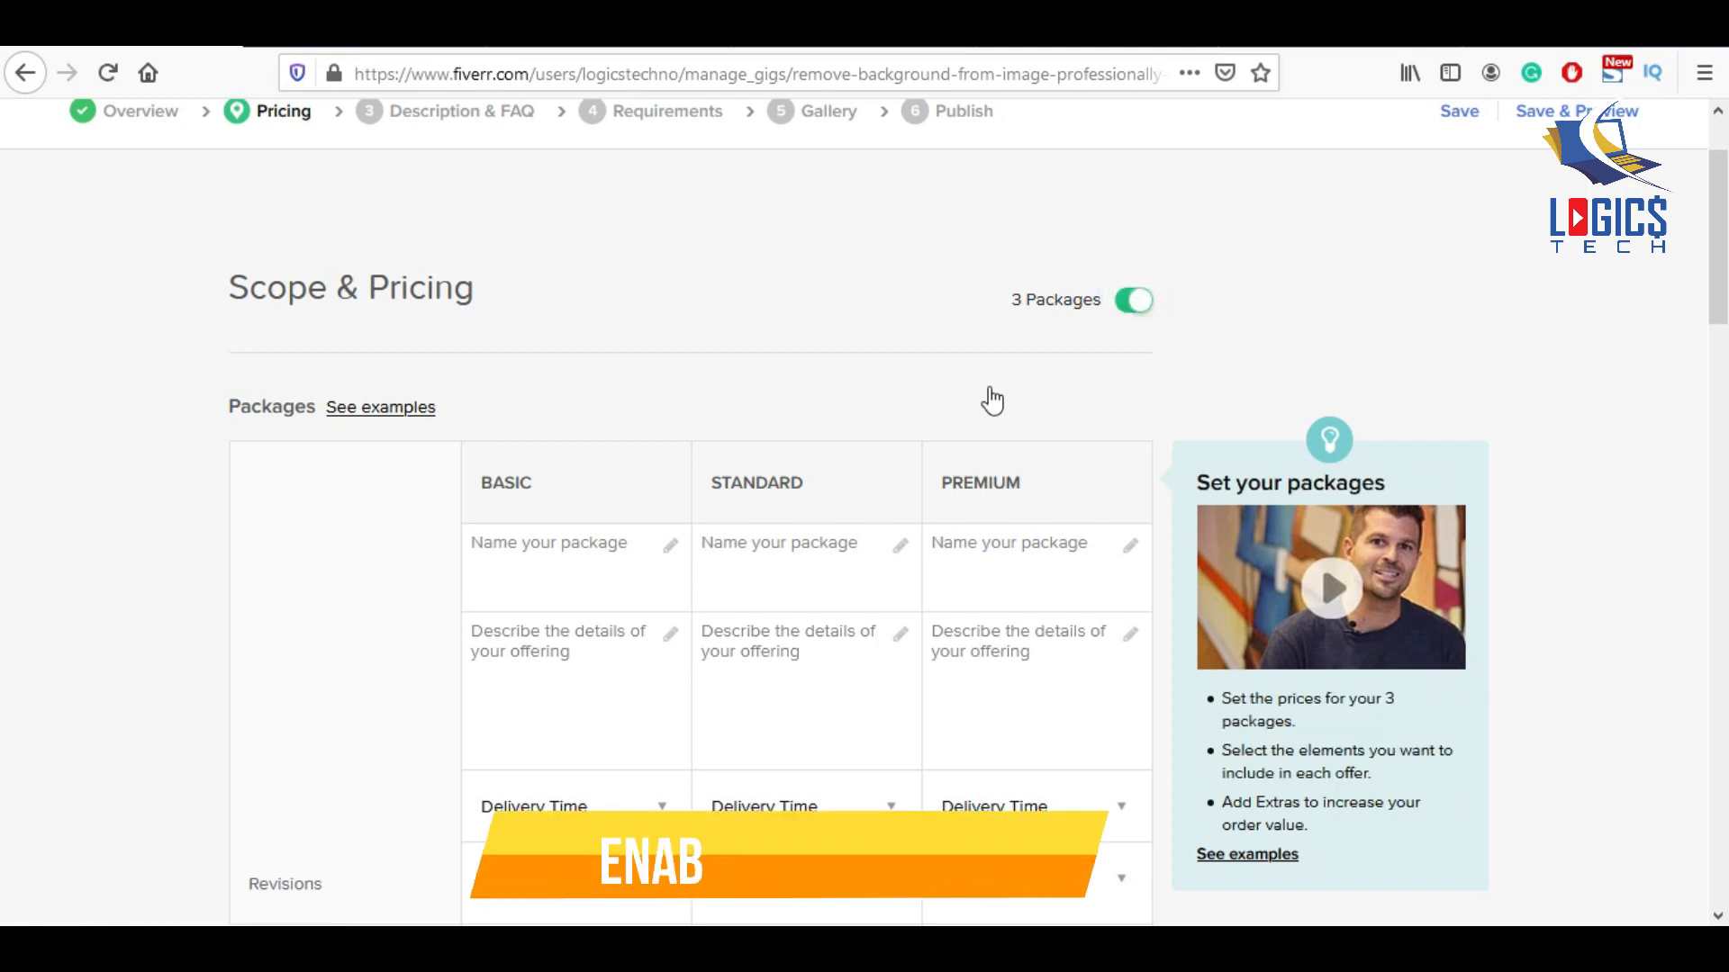
left_click(621, 553)
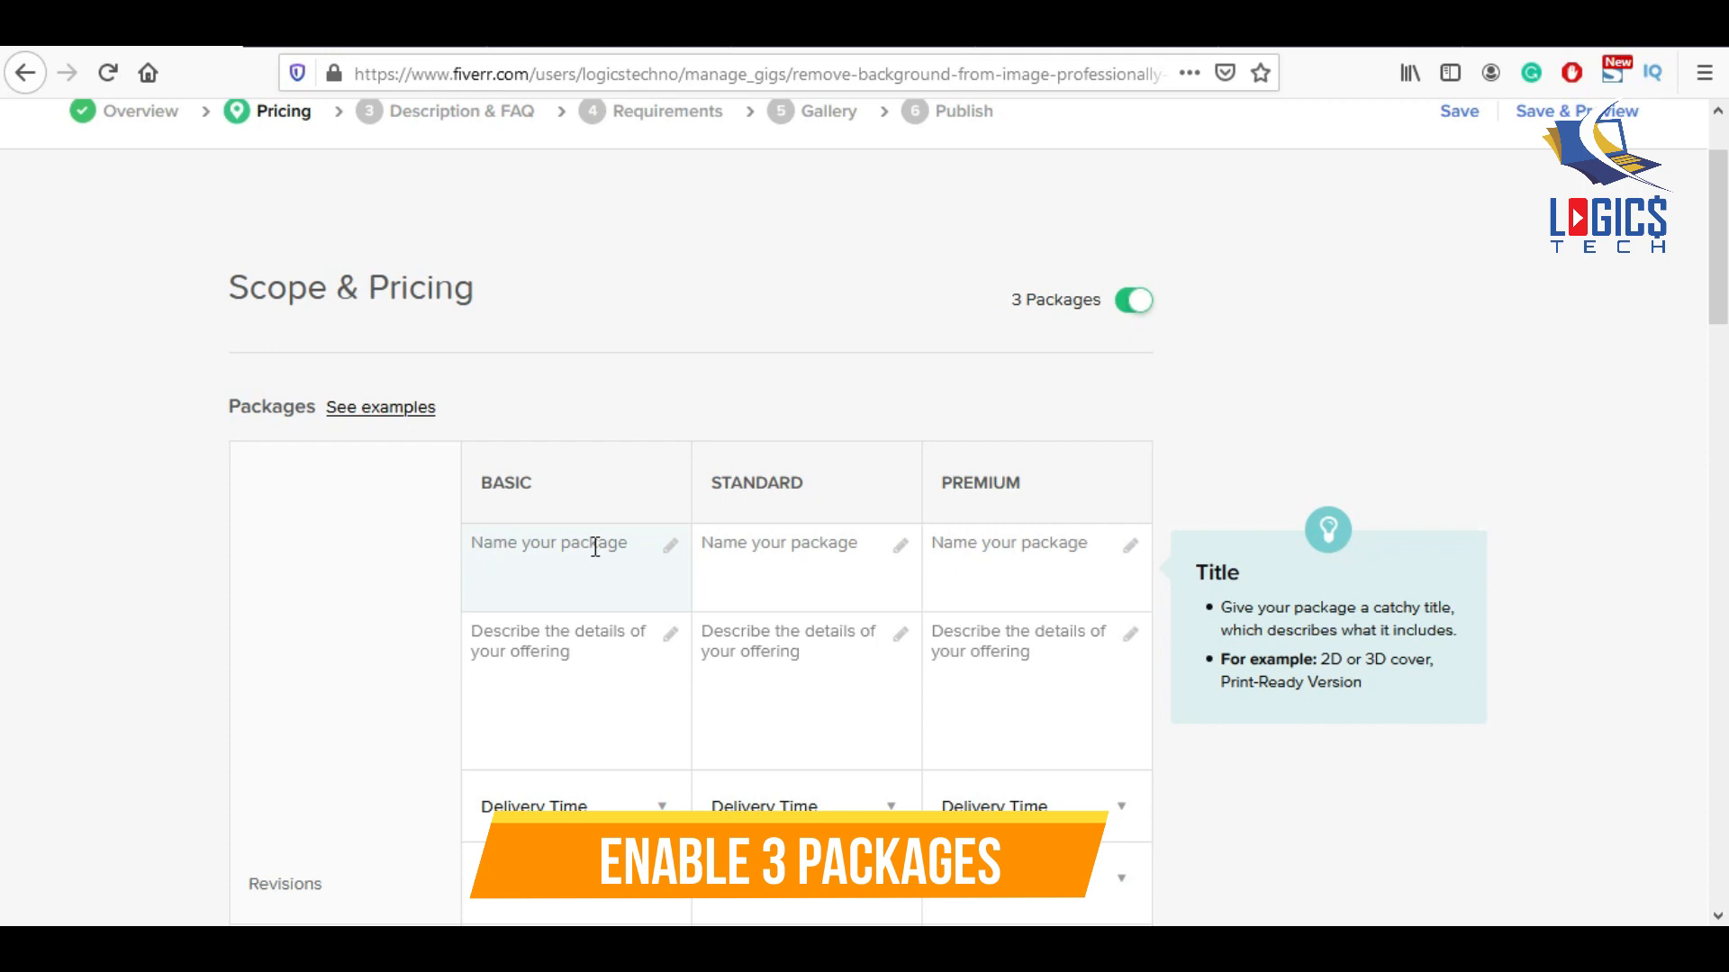
left_click(594, 547)
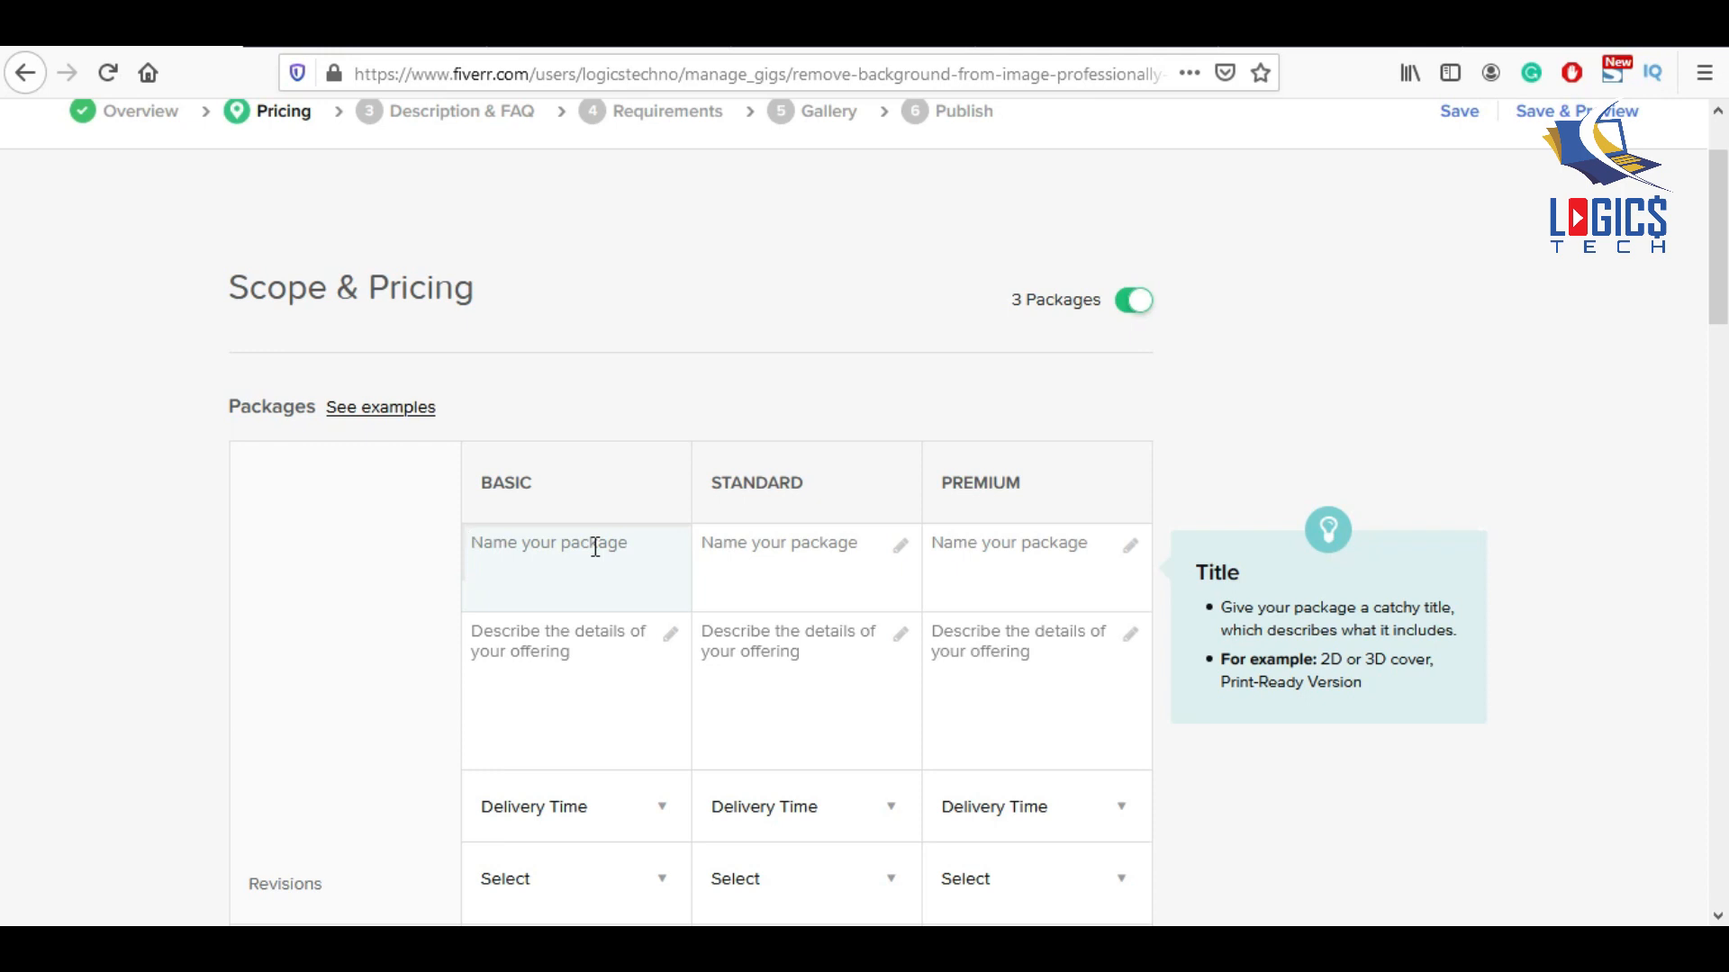
type("Silver")
left_click(761, 533)
type("Gold")
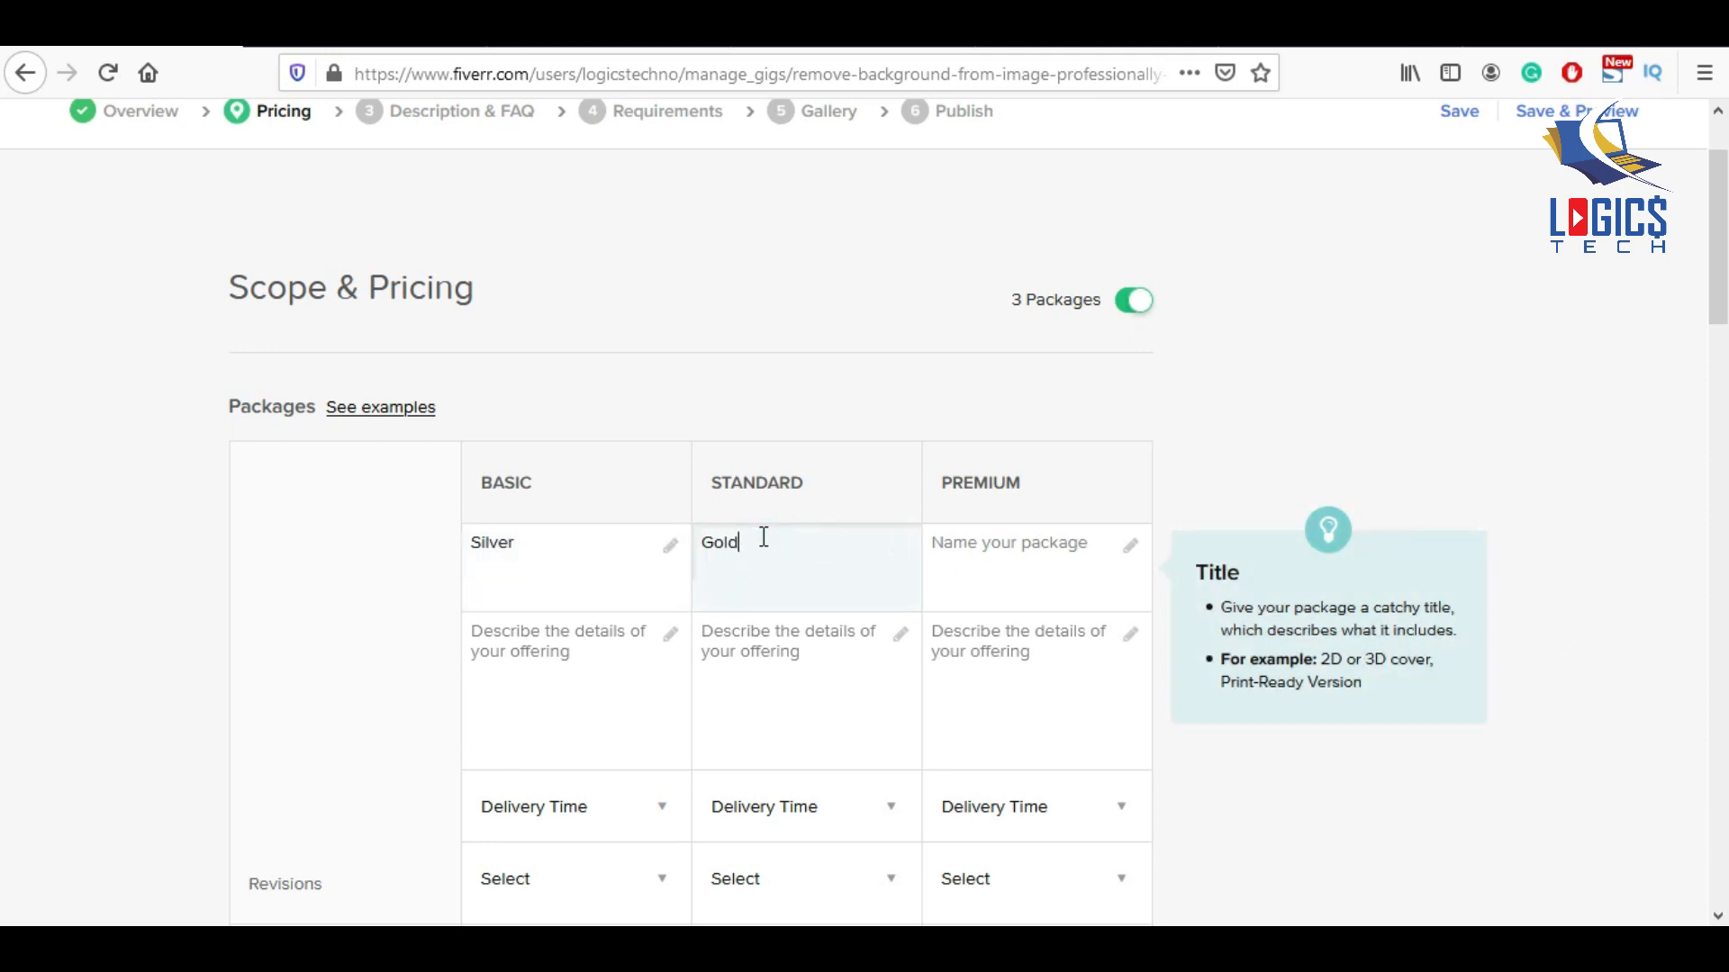
left_click(991, 539)
type("Diamond")
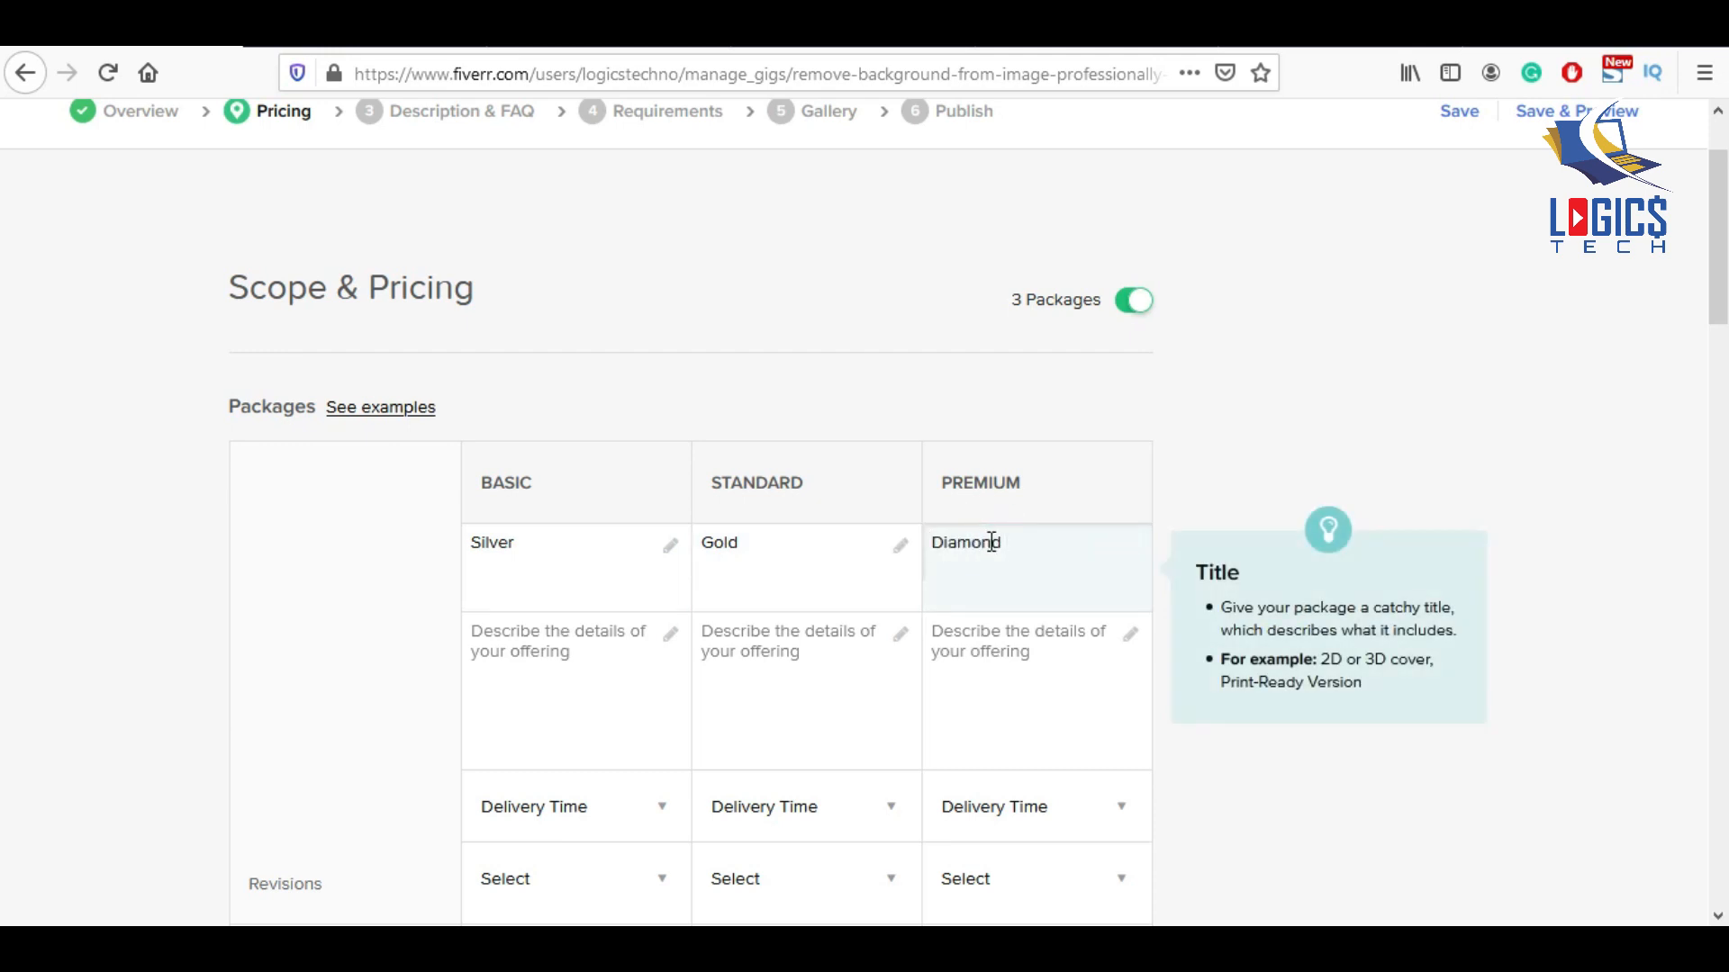
left_click(618, 663)
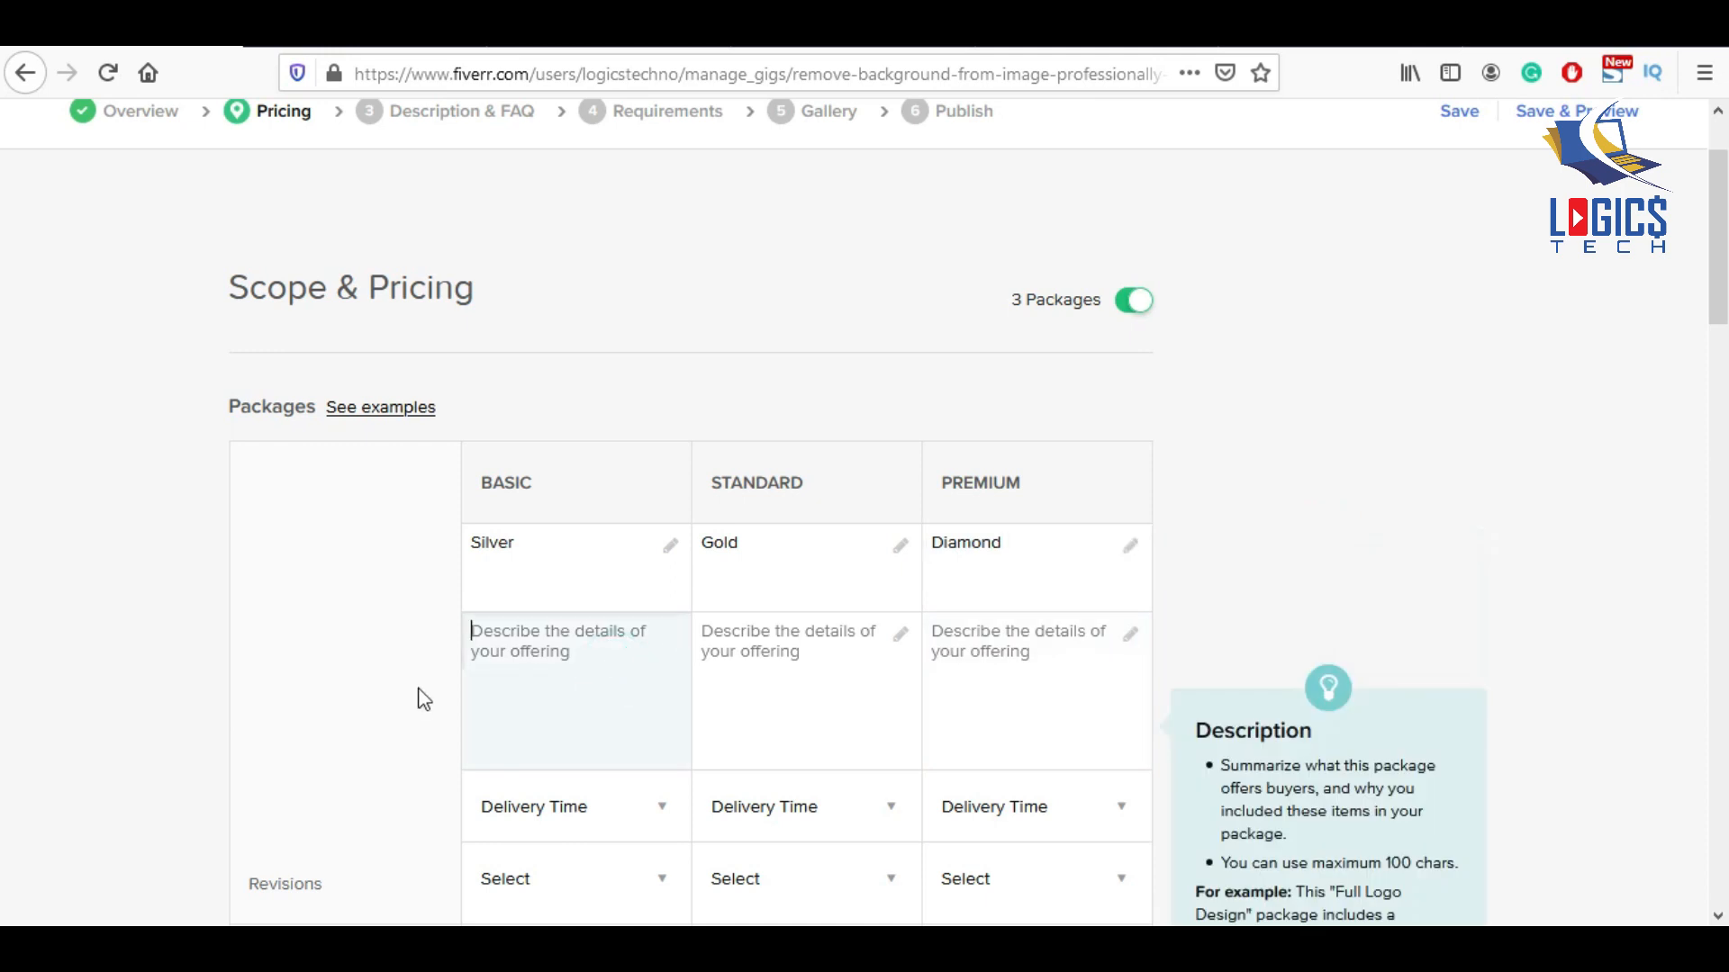
Review another seller's gig for reference, then return to the gig search results.
scroll(607, 695, "down", 2)
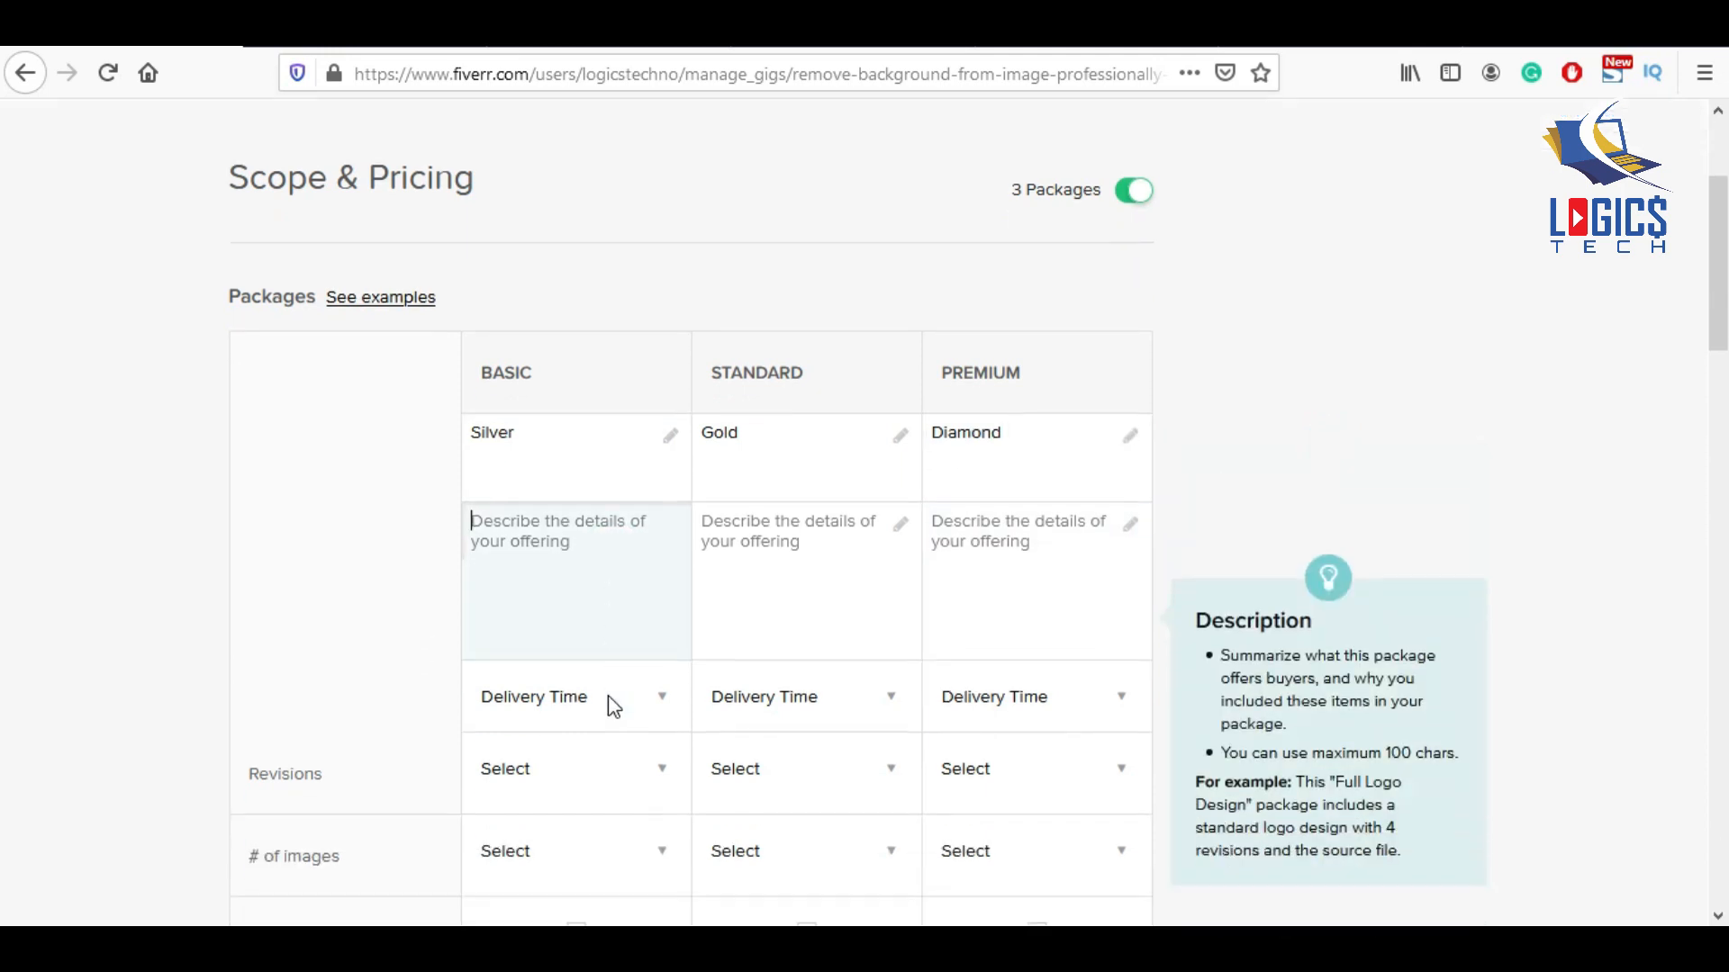
left_click(814, 283)
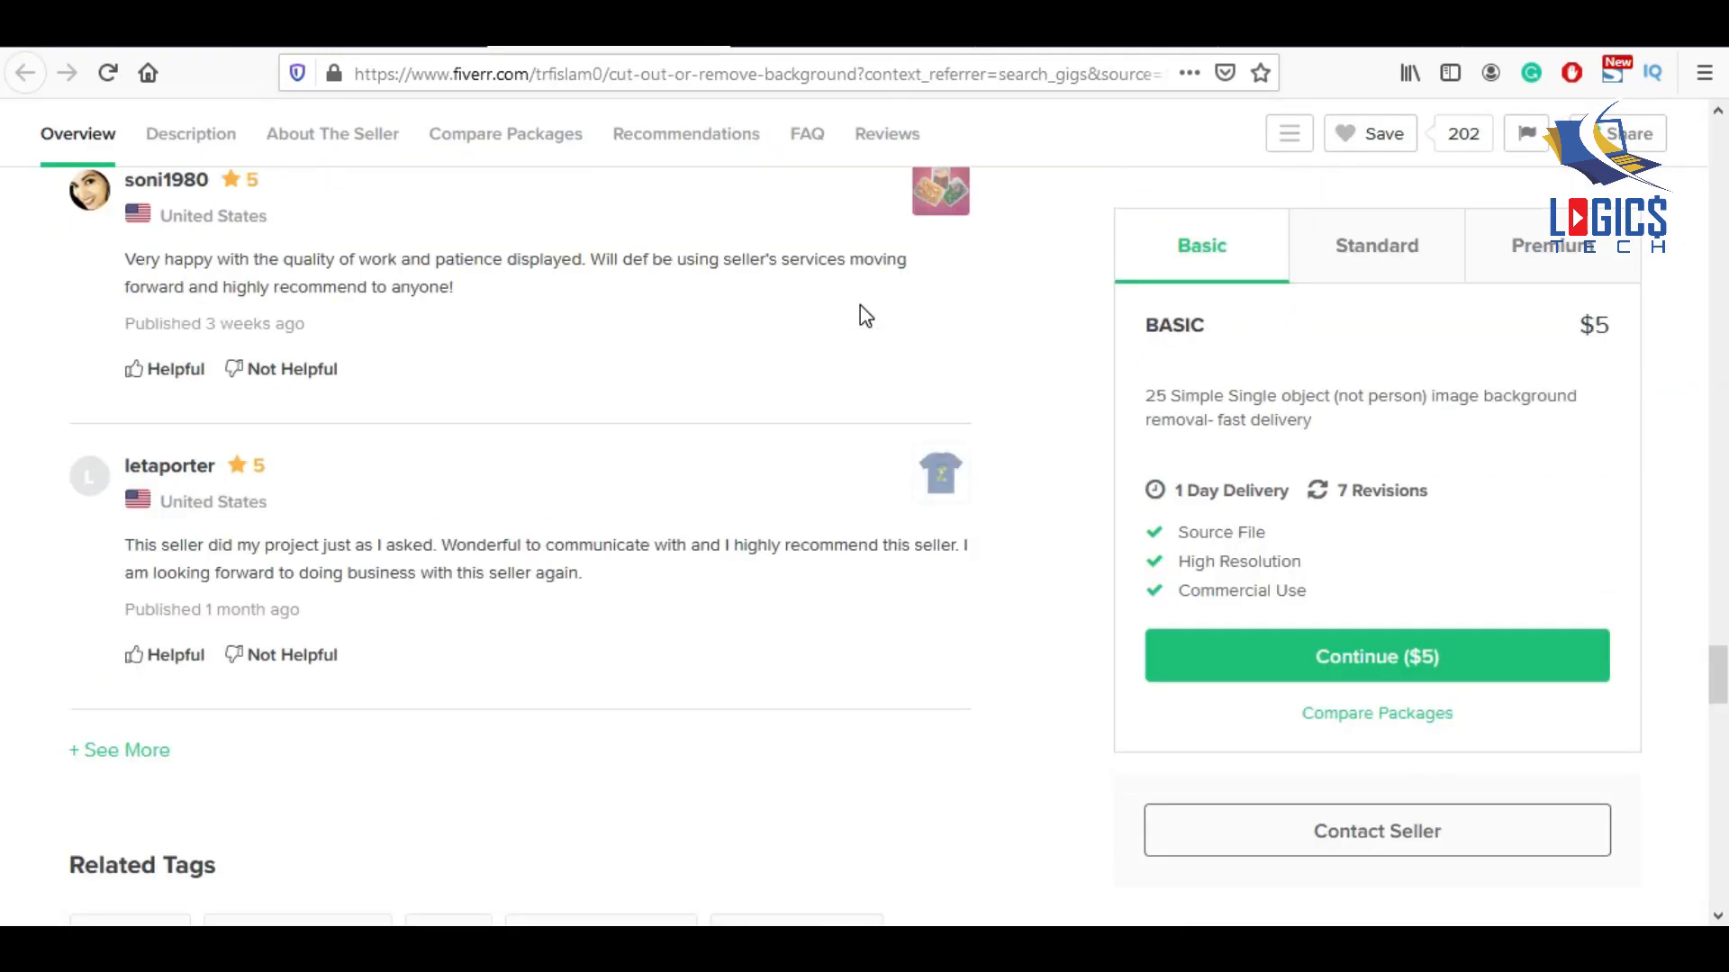
scroll(5, 563, "up", 4)
scroll(4, 562, "up", 15)
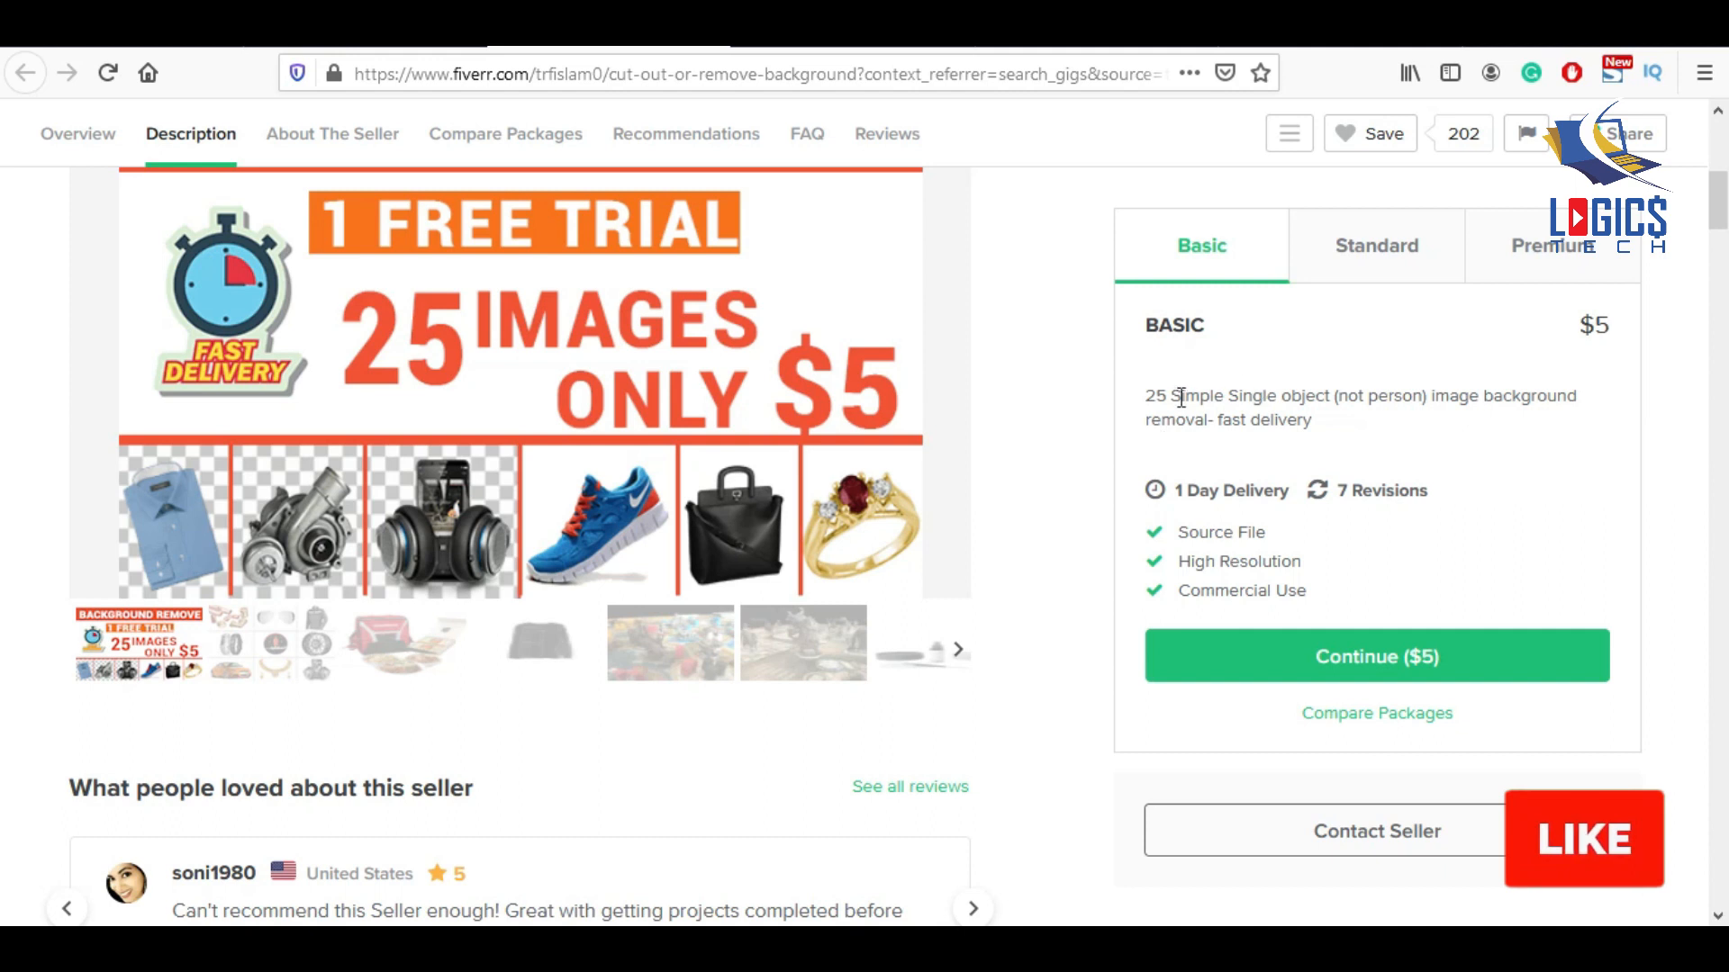
left_click(26, 72)
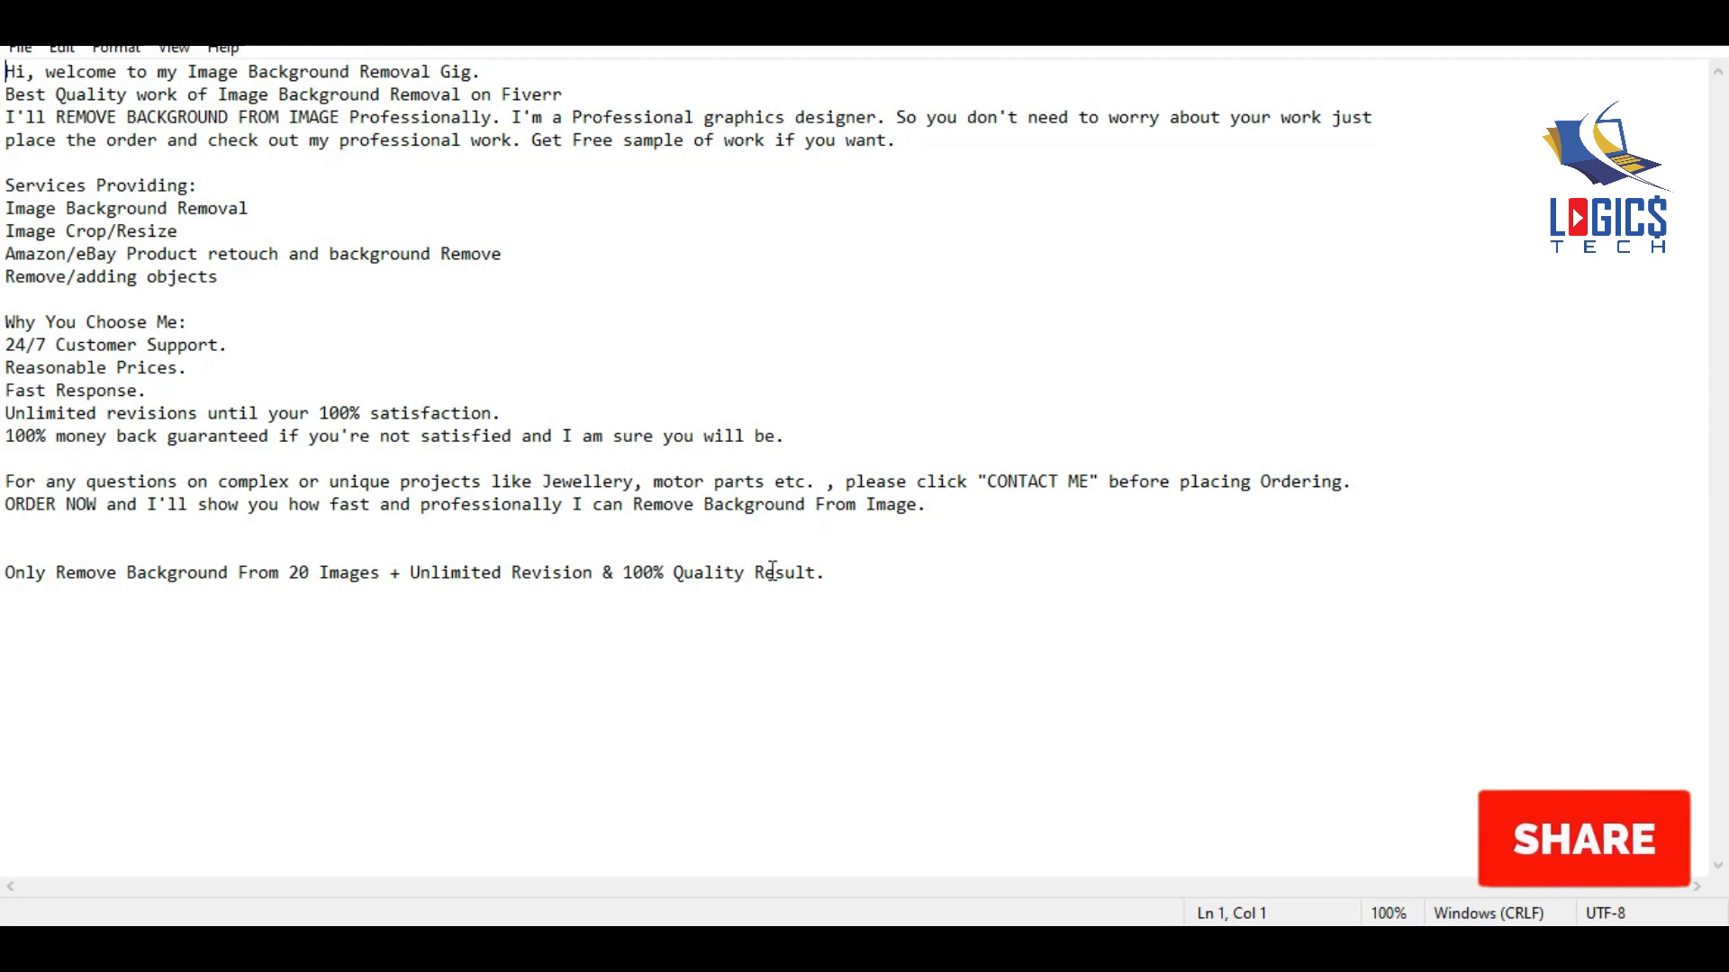
left_click_drag(838, 578, 13, 559)
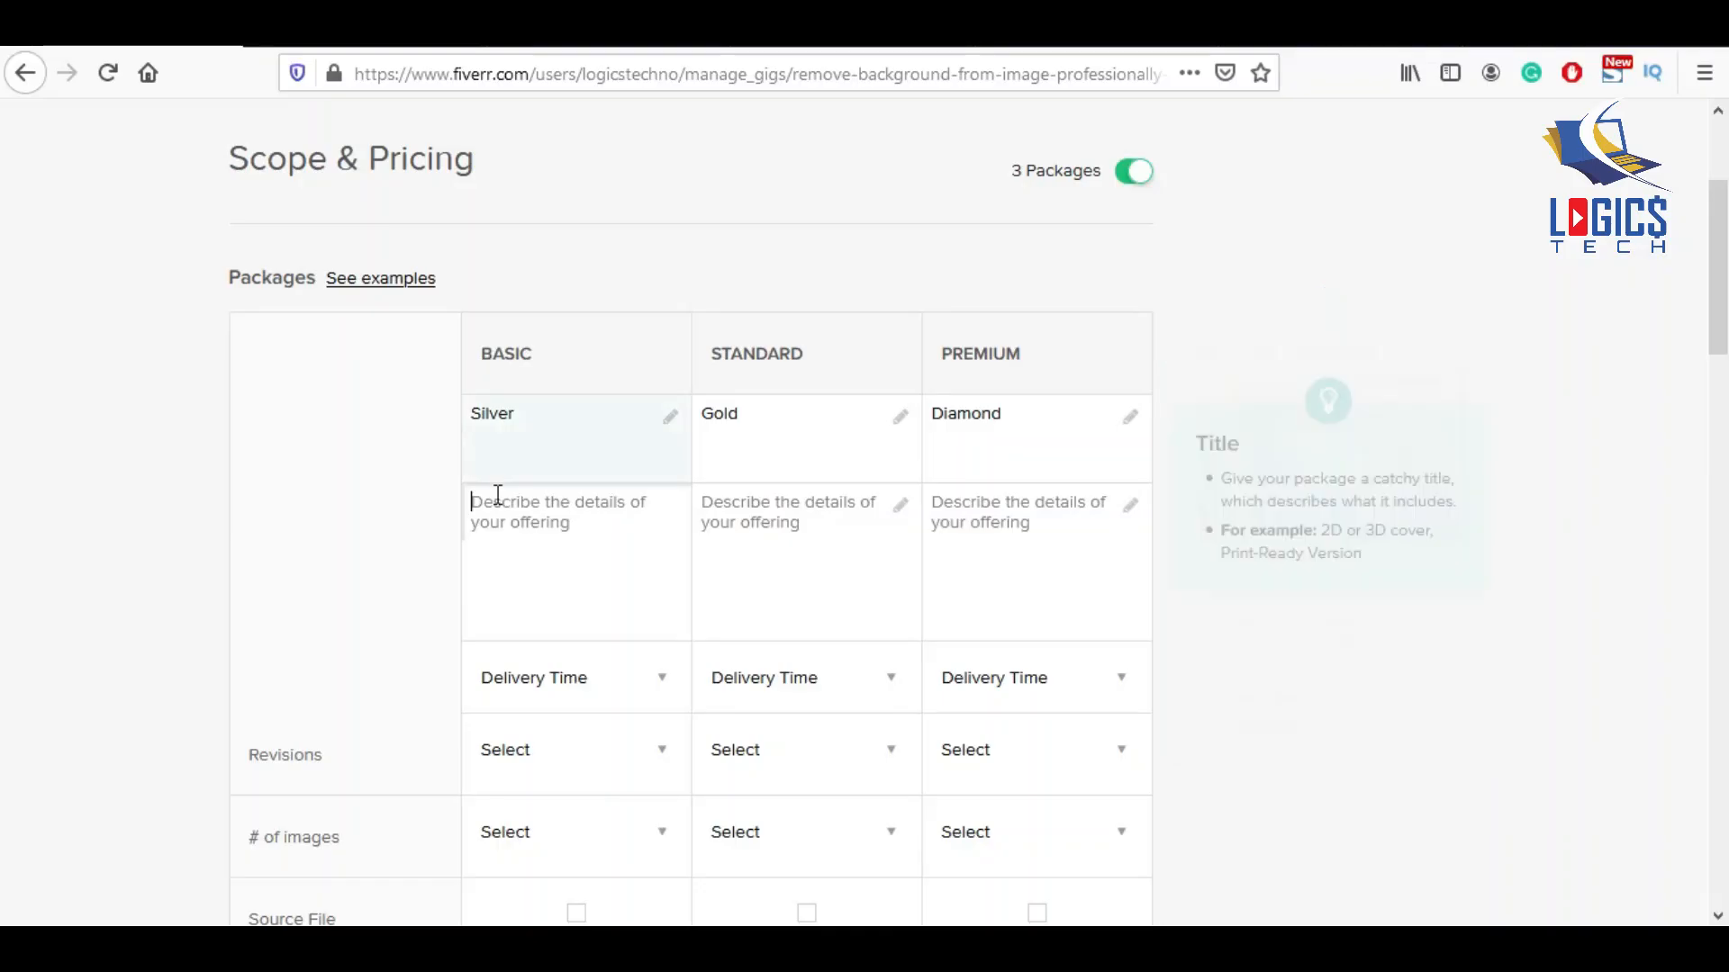
Paste the description text into the Basic package and select it for copying.
left_click(495, 502)
type("Unlimited Revision & 100% Quality Result.")
scroll(573, 608, "up", 3)
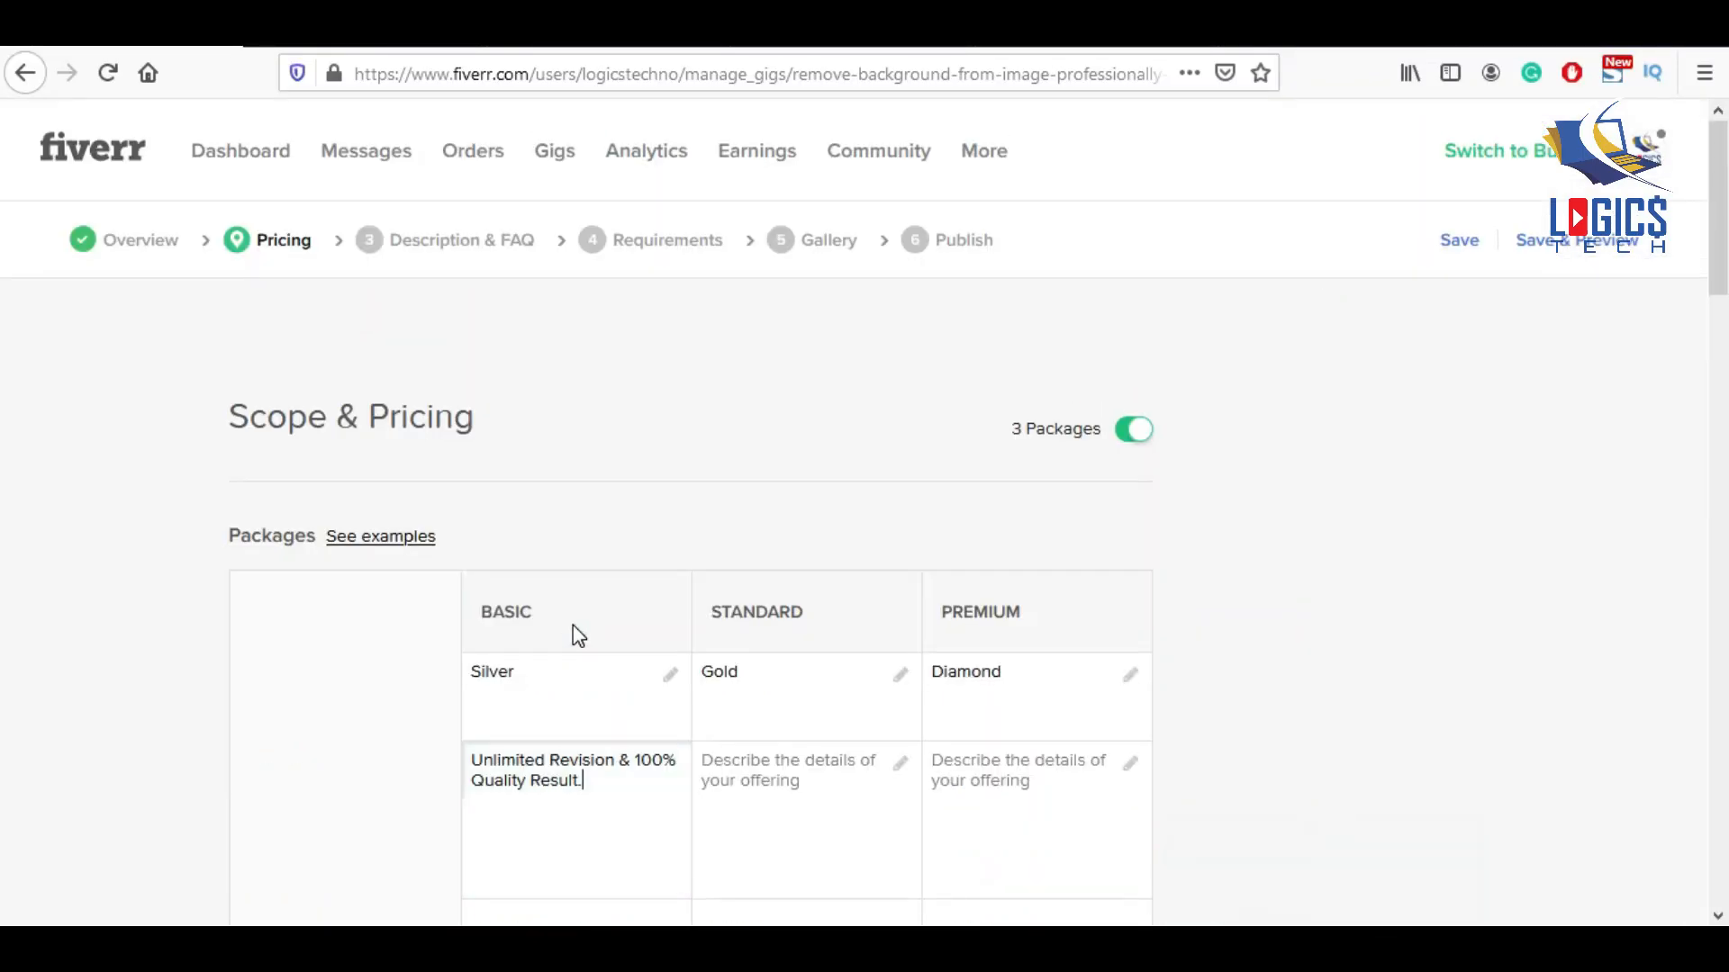
scroll(573, 625, "down", 3)
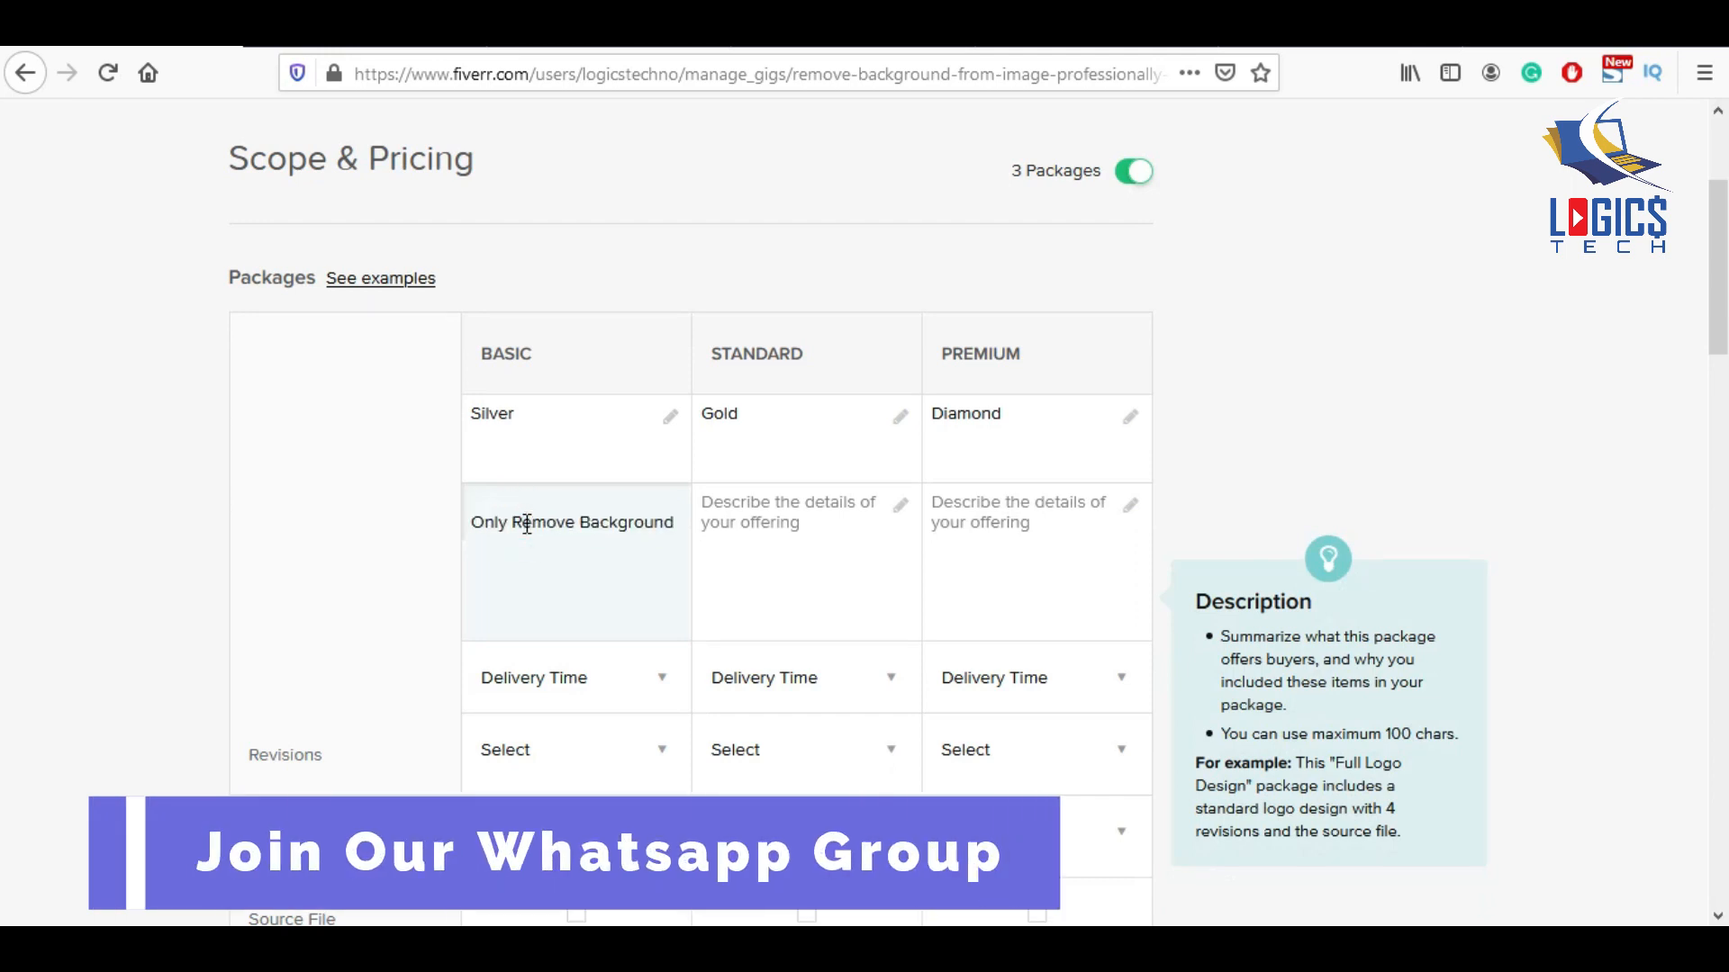
key("Down")
key("Down")
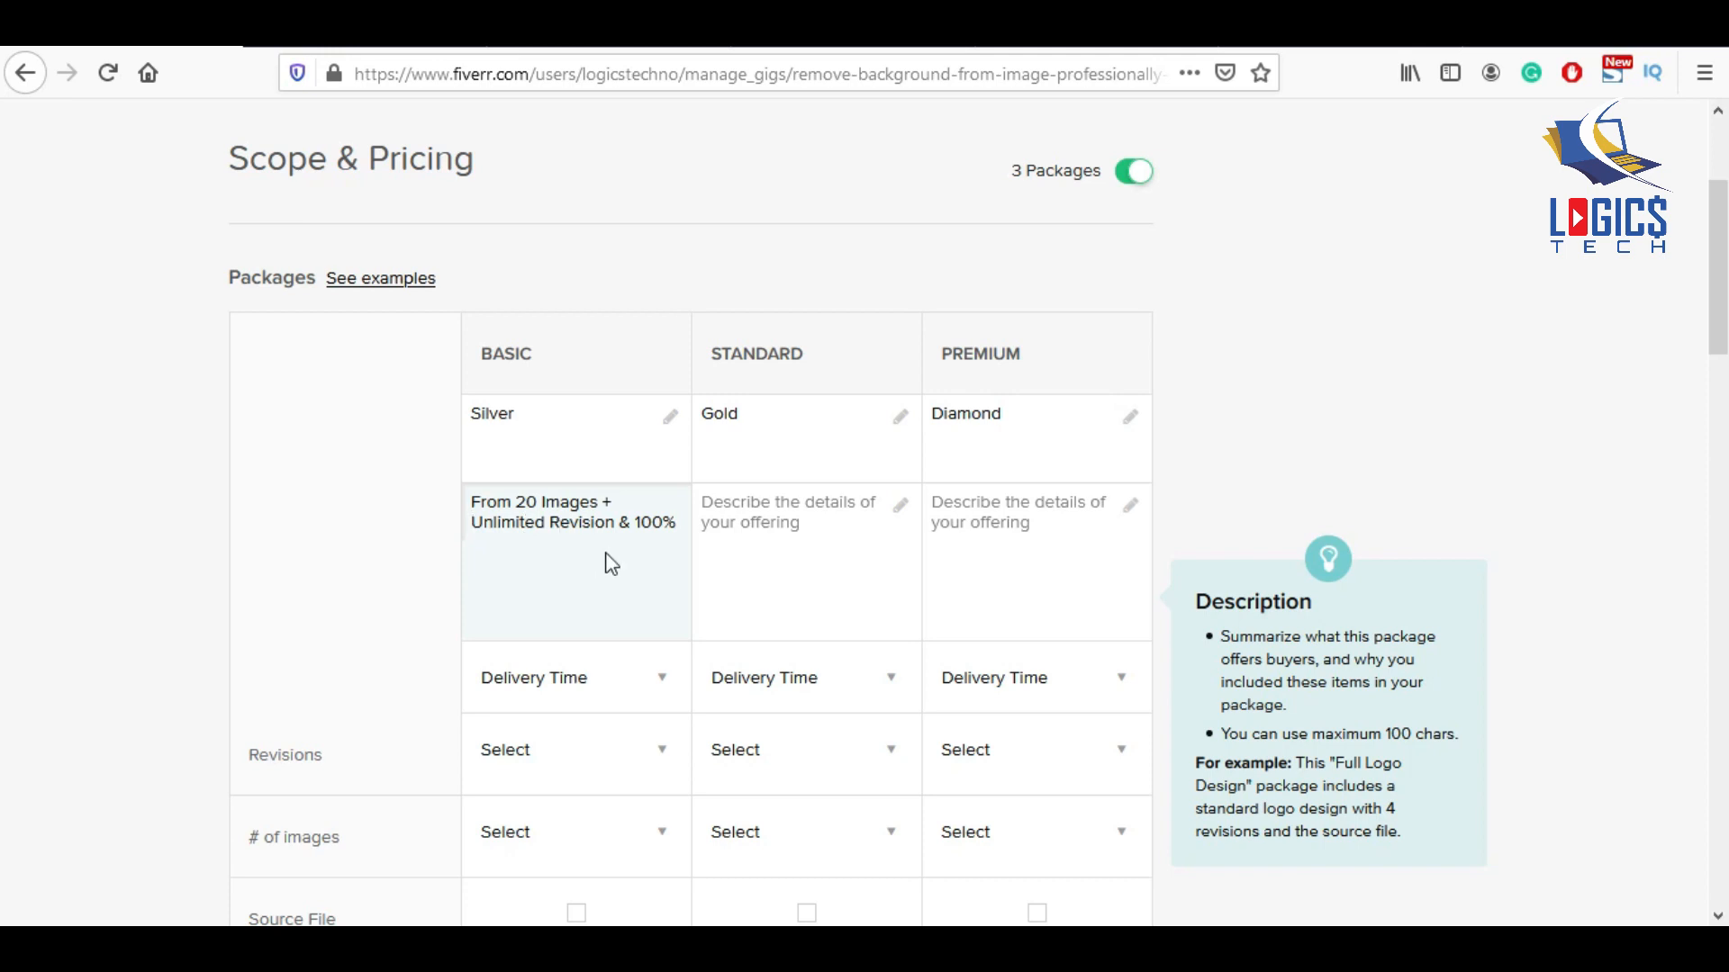
scroll(611, 564, "down", 2)
key("Down")
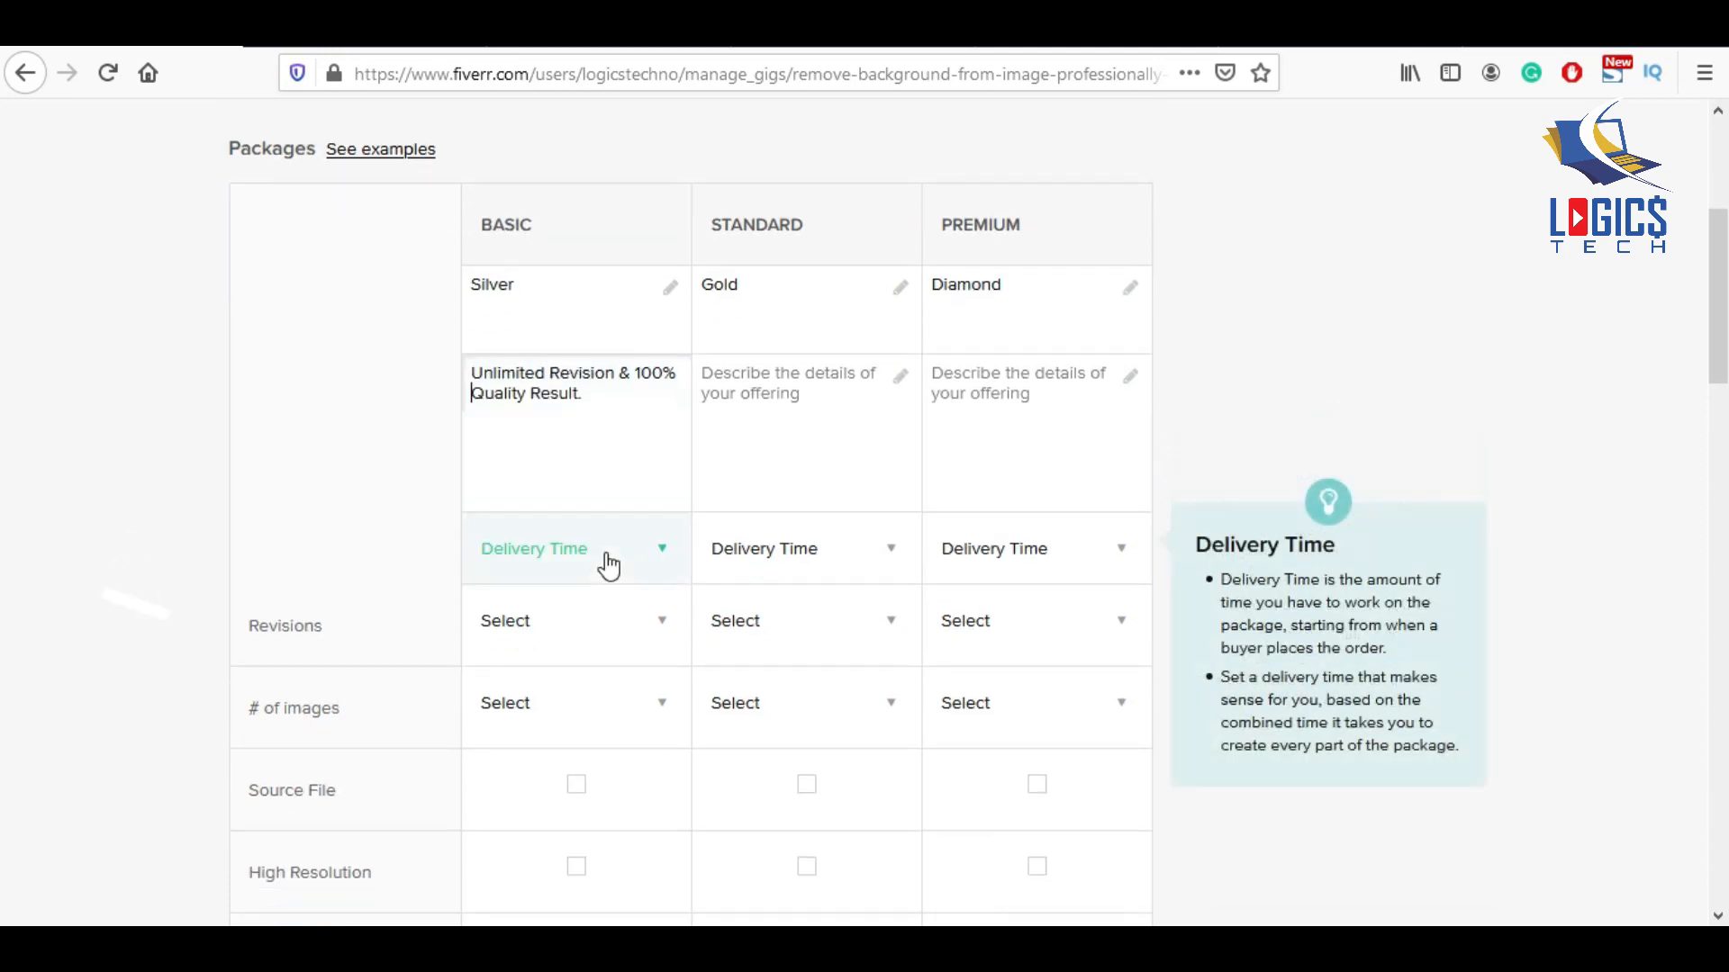
left_click(582, 475)
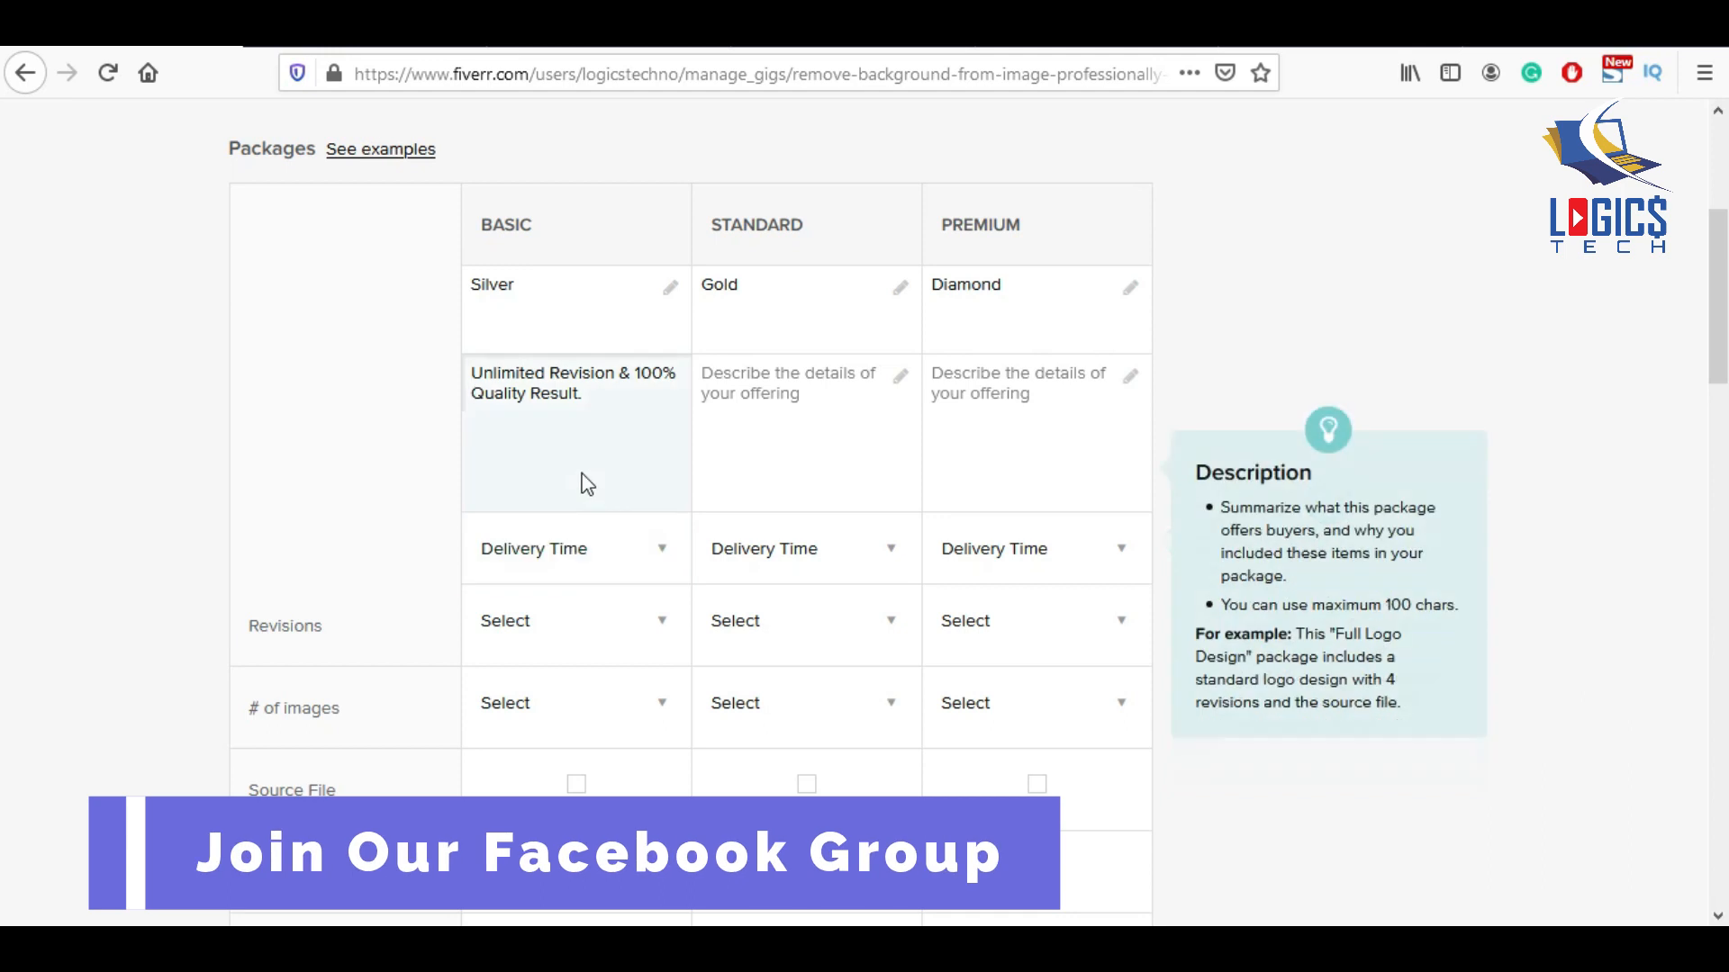
key("ctrl+a")
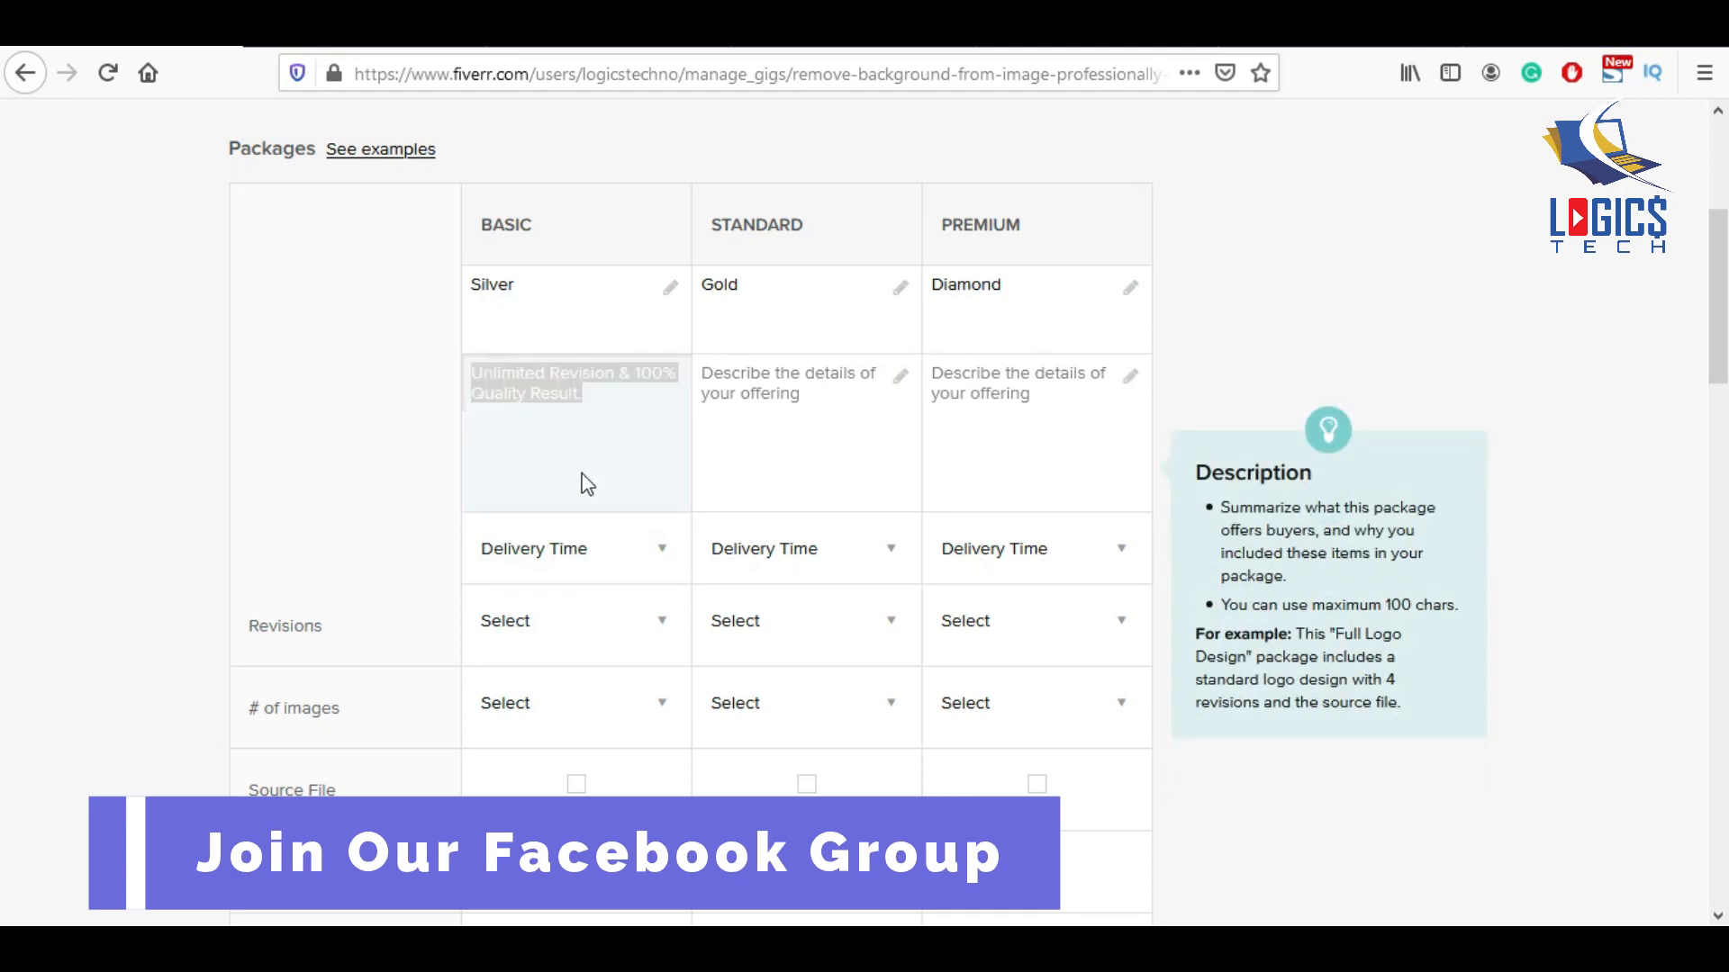
Paste the description into Standard and change its image count to 40.
left_click(798, 410)
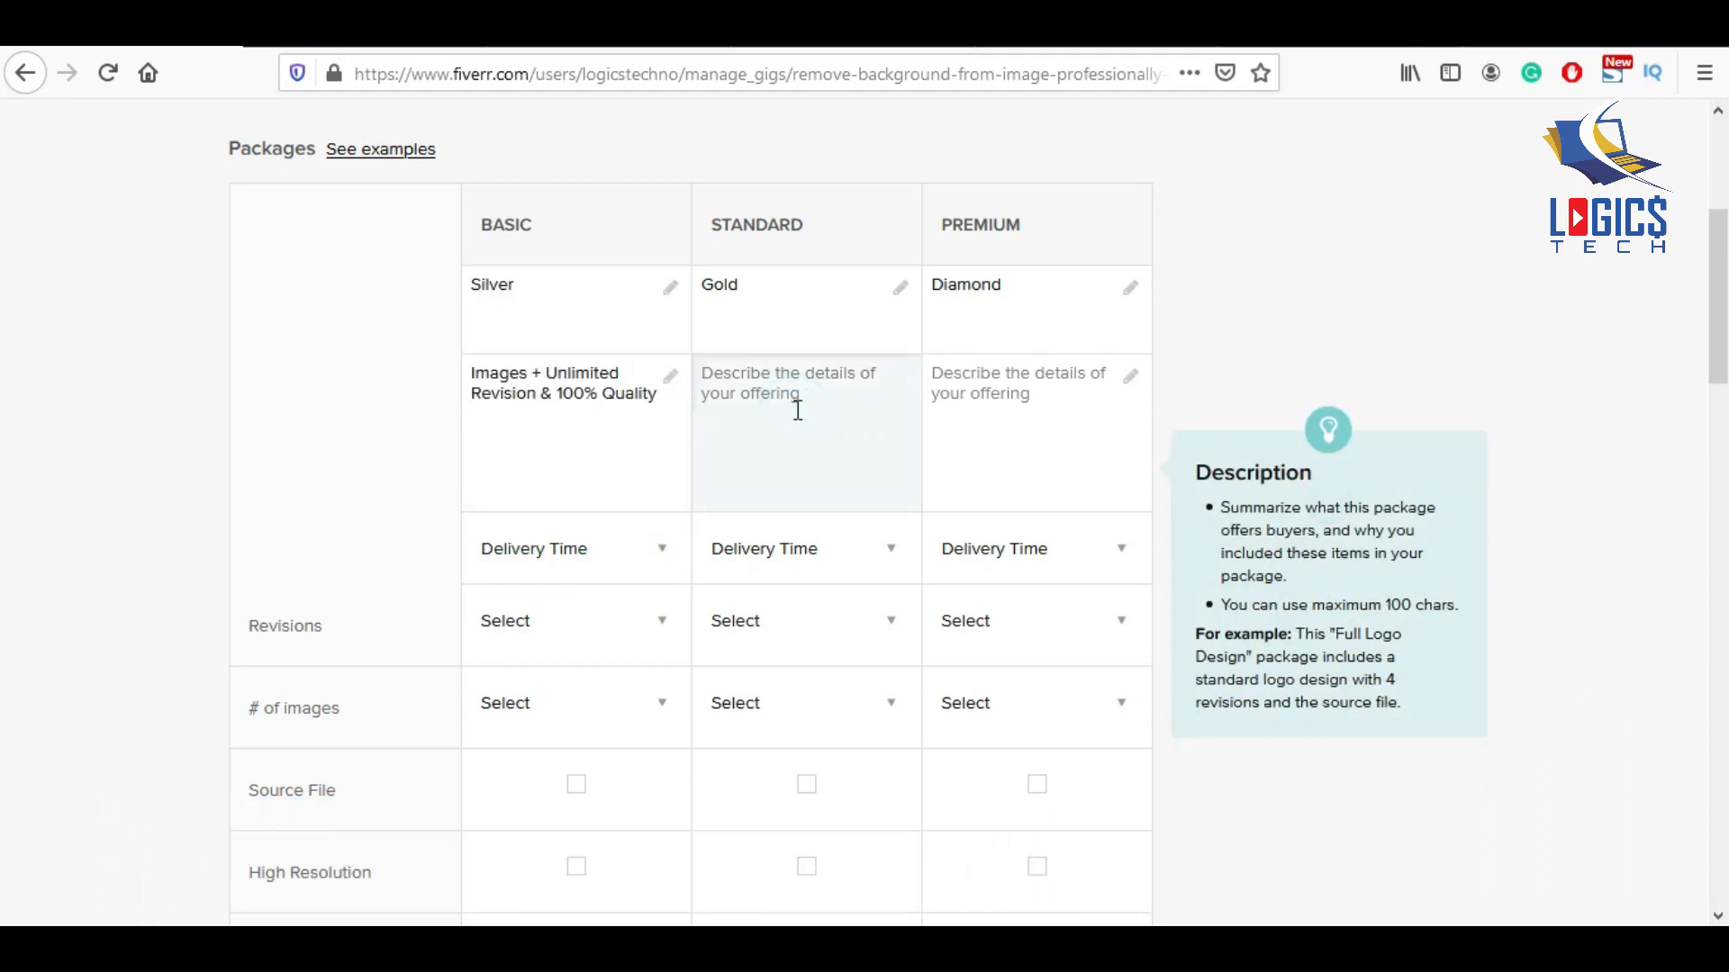
type("Unlimited Revision & 100% Quality Result.")
key("Up")
key("Up")
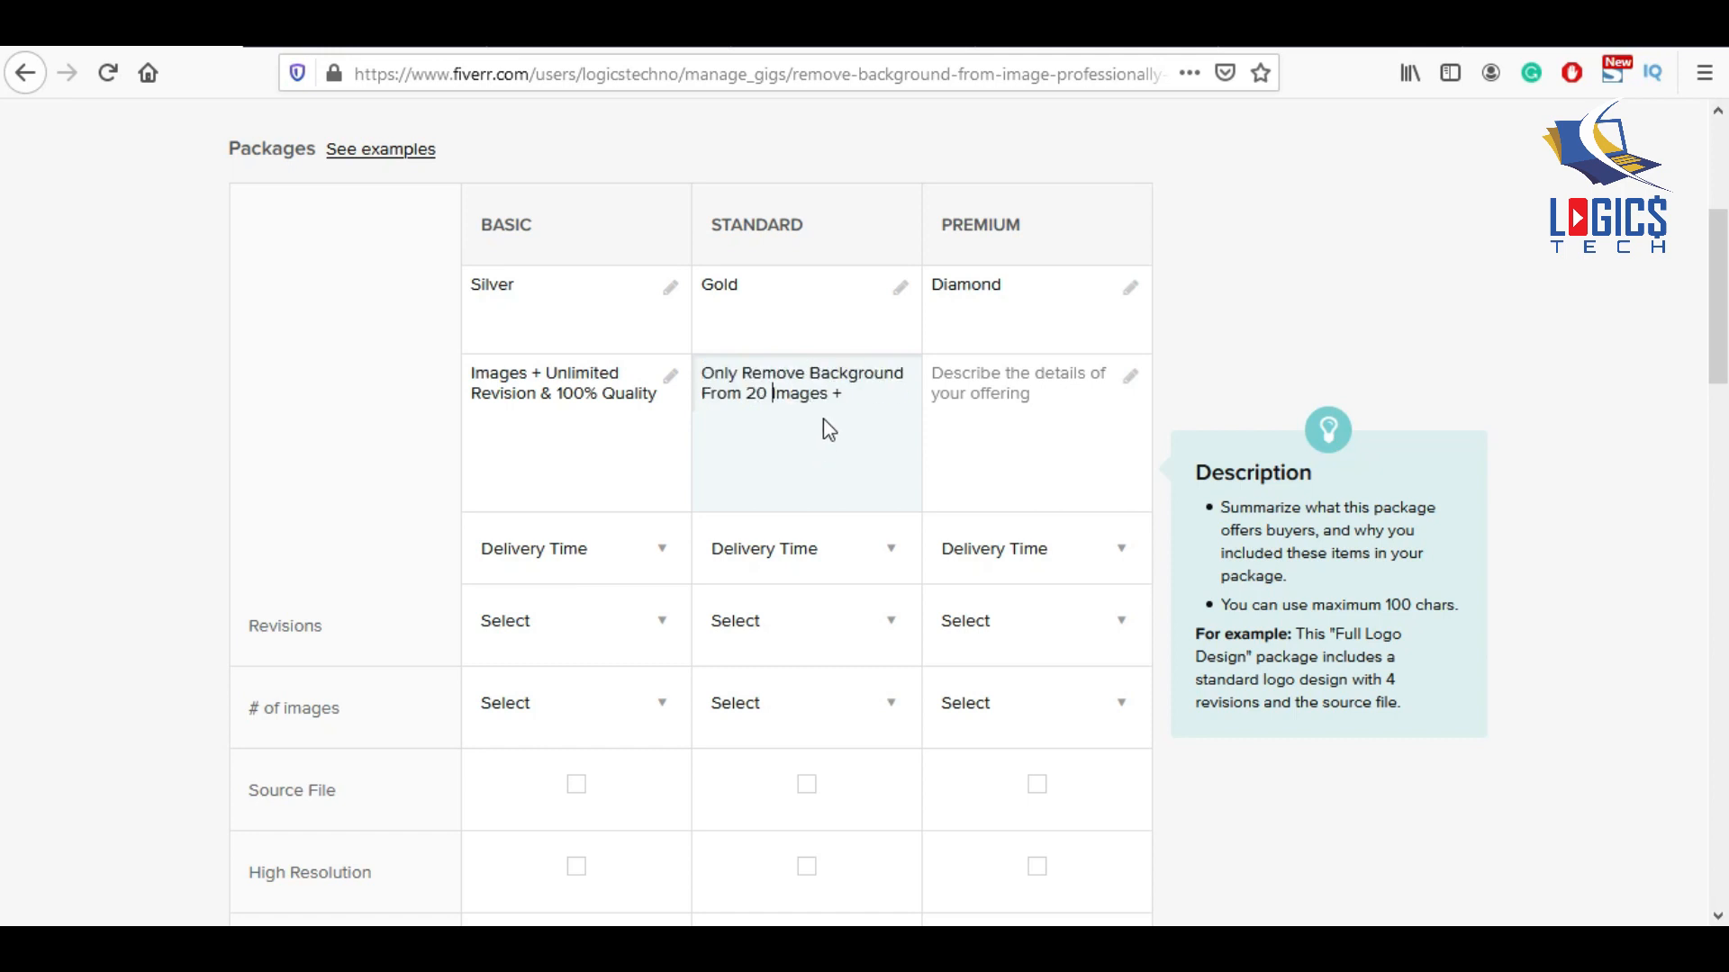
key("BackSpace")
type("4")
Paste the description into Premium and change its image count to 100.
left_click(941, 387)
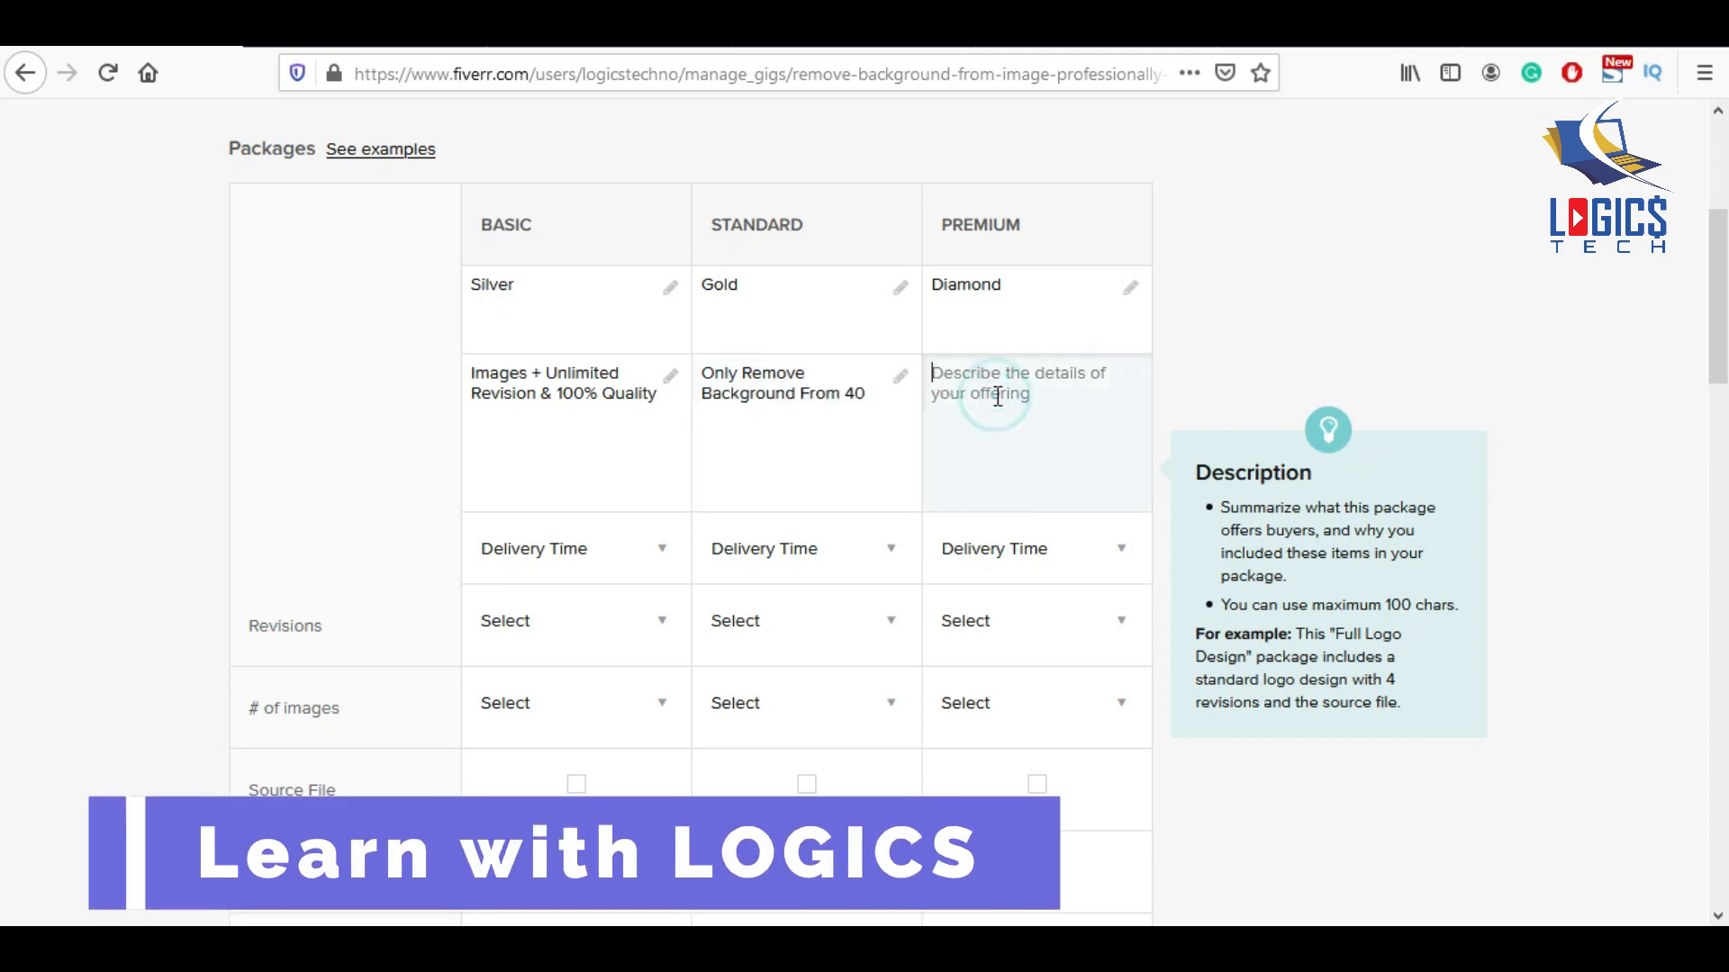
type("Unlimited Revision & 100% Quality Result.")
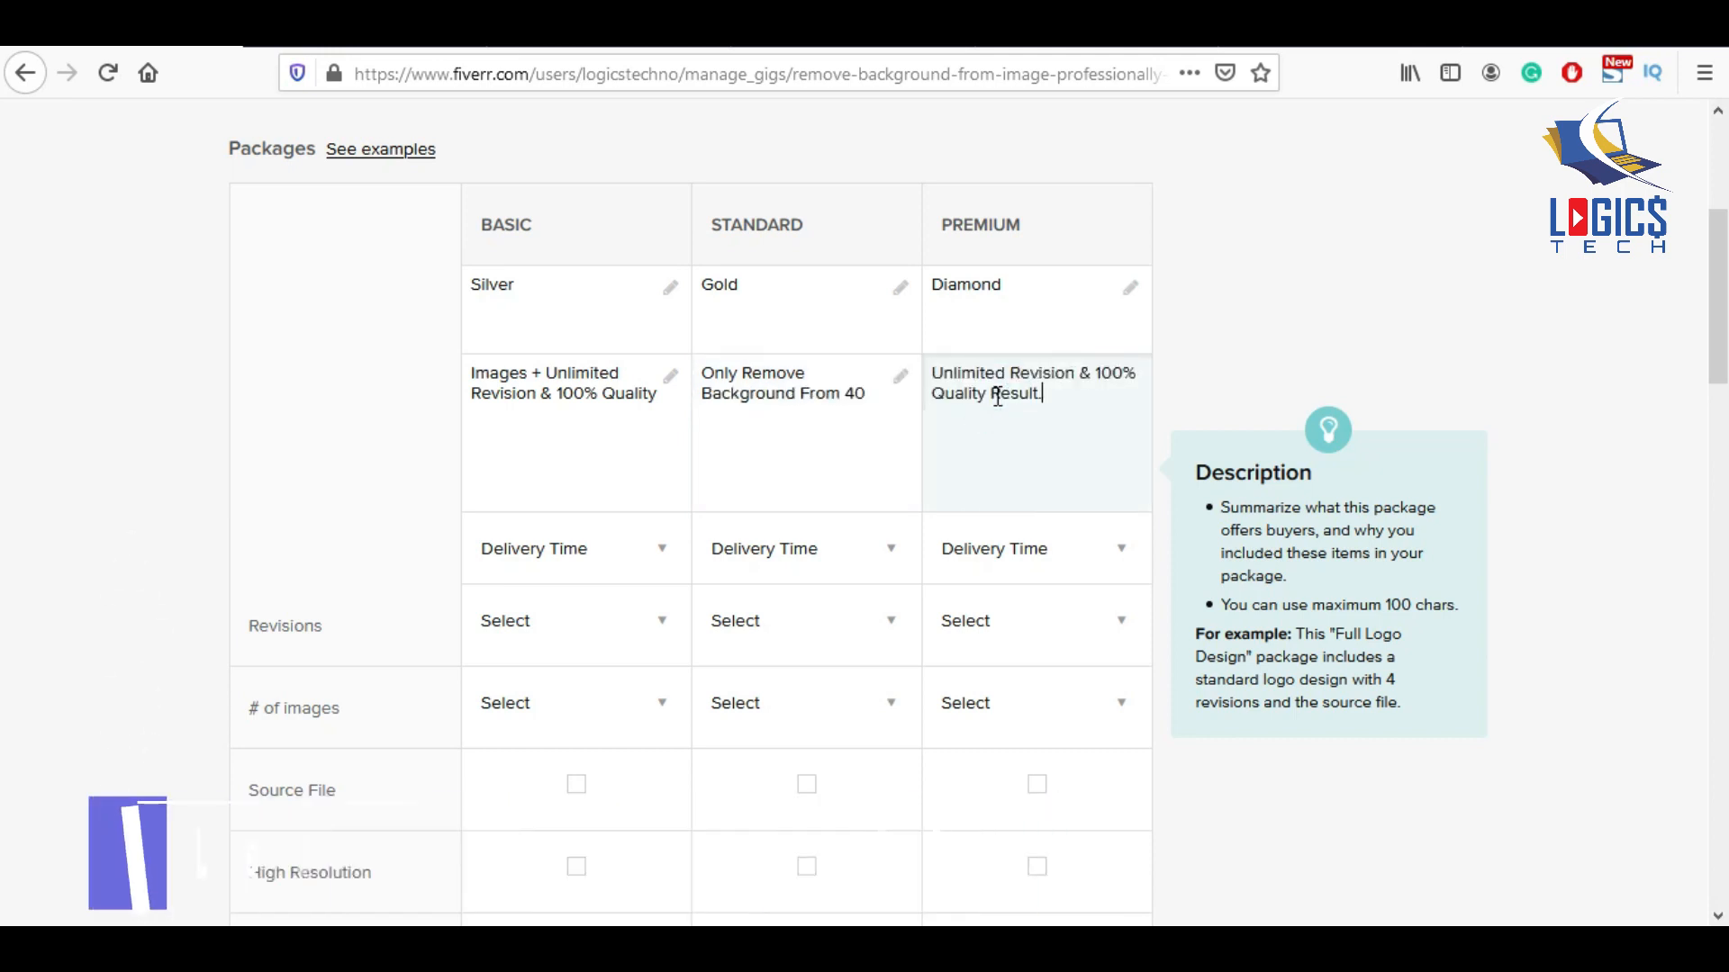
left_click(1009, 398)
key("ctrl+a")
type("Only Remove Background From 20 Images +")
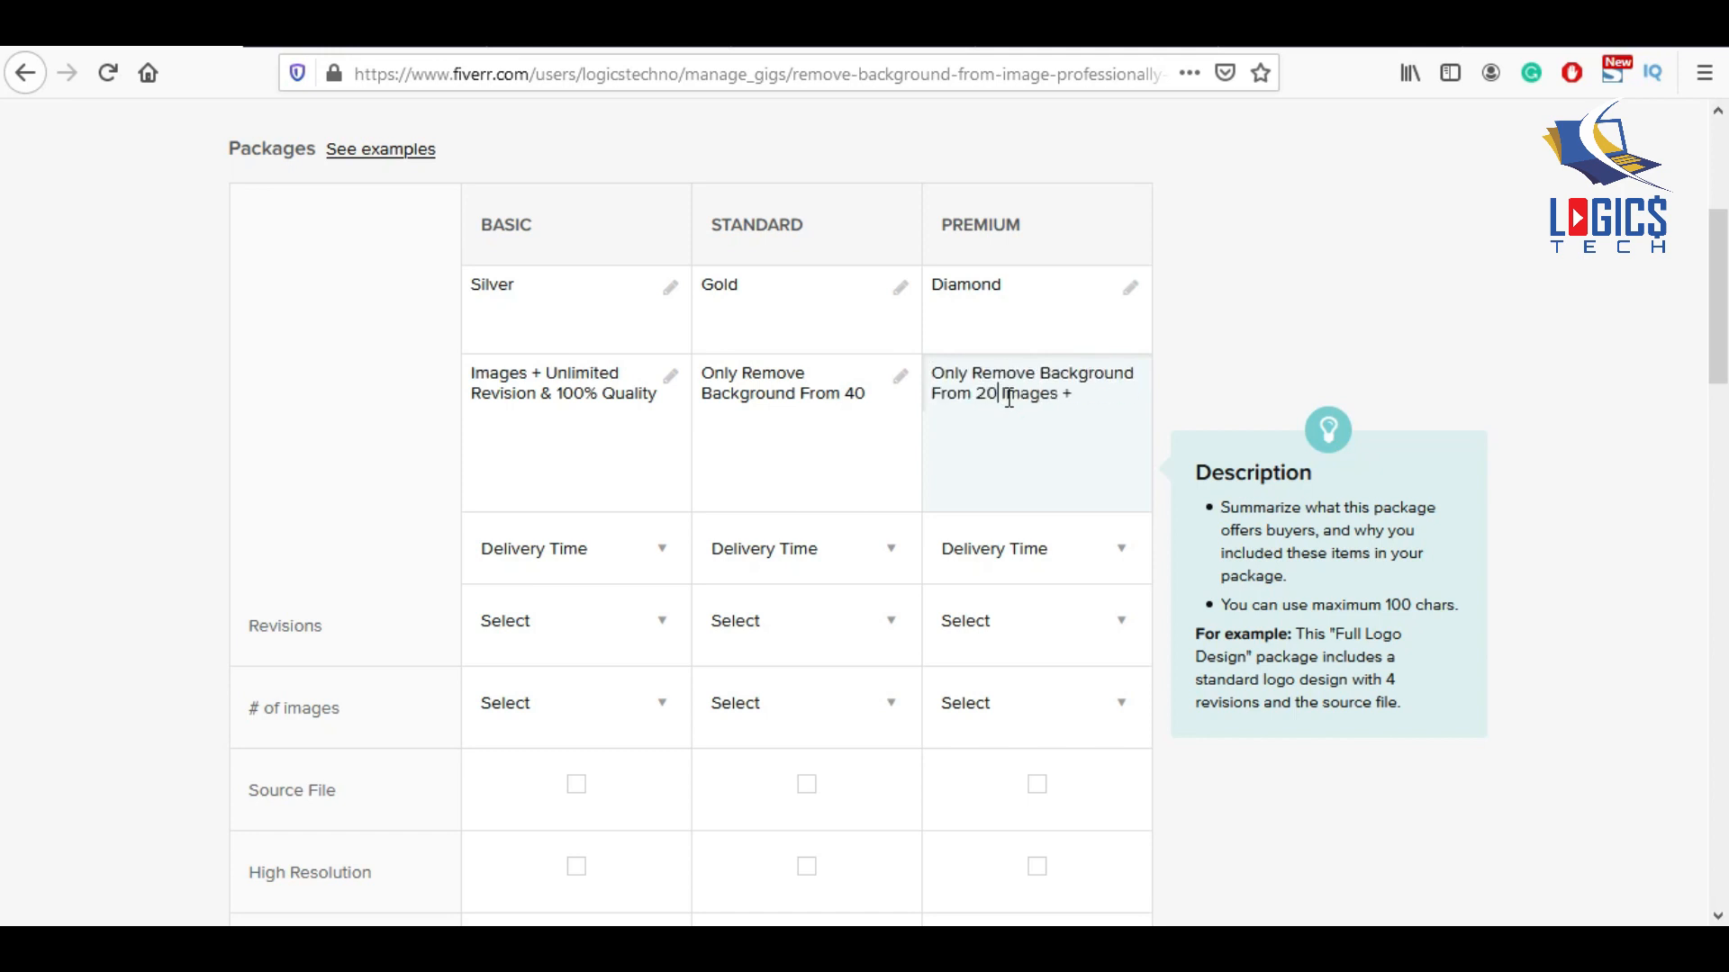
key("BackSpace")
type("100")
left_click(602, 545)
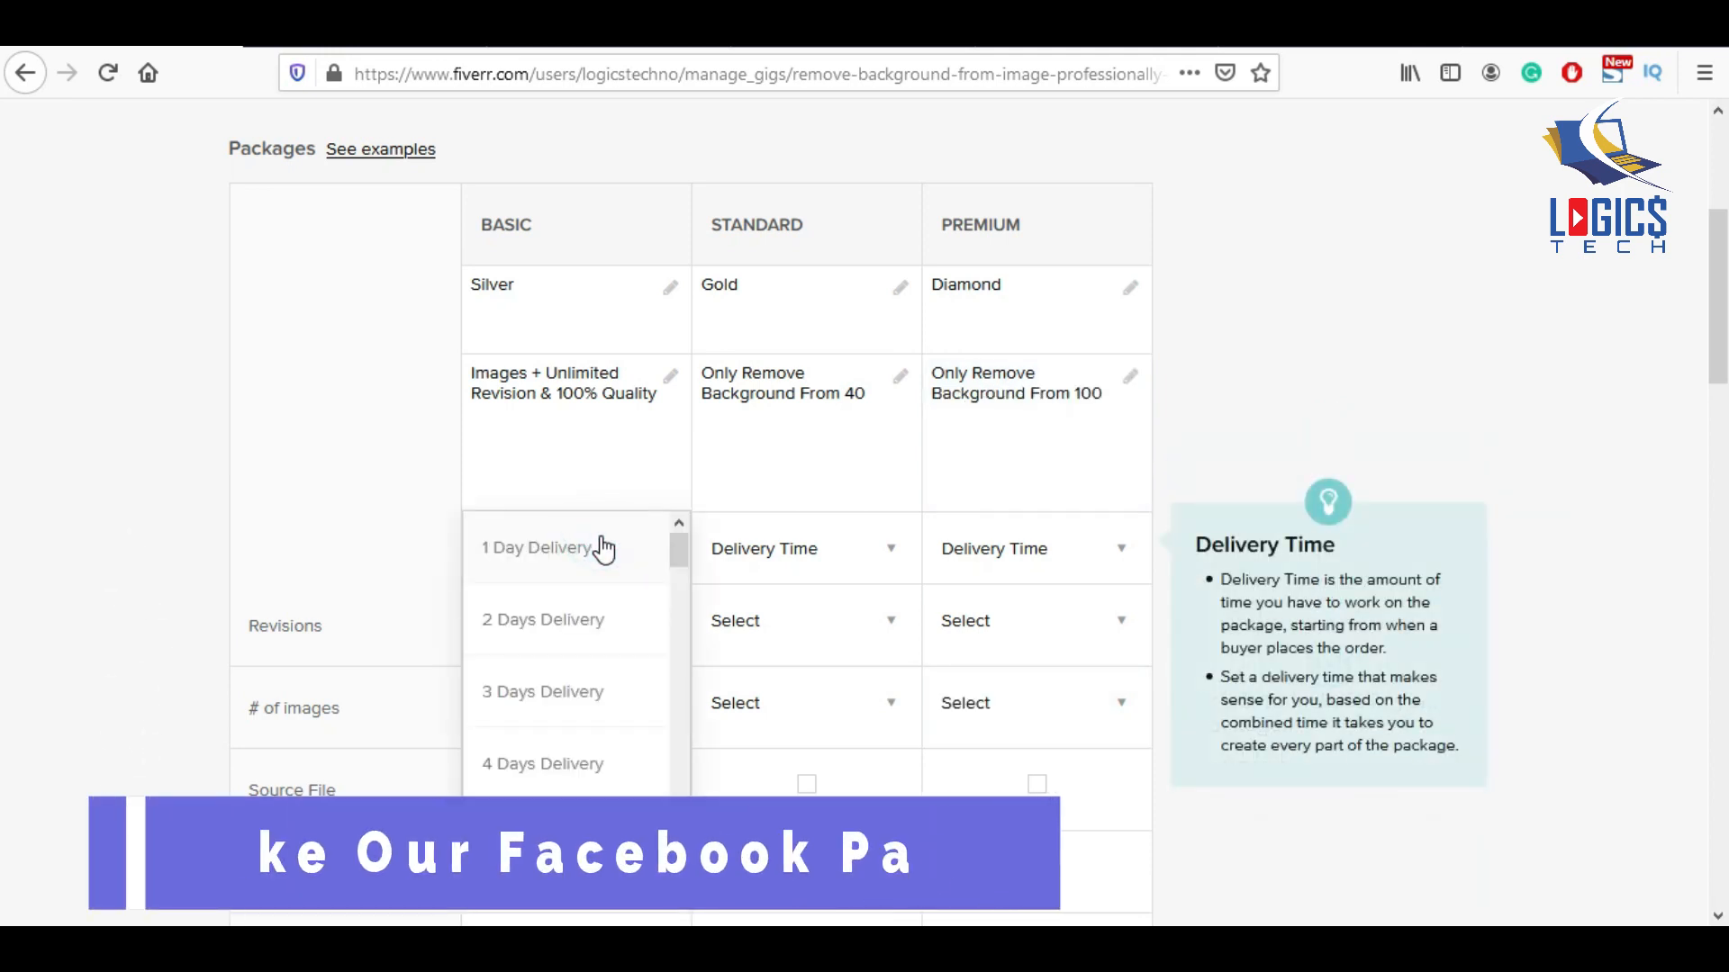
Set delivery to 1 day for Basic and Standard and 2 days for Premium.
left_click(598, 547)
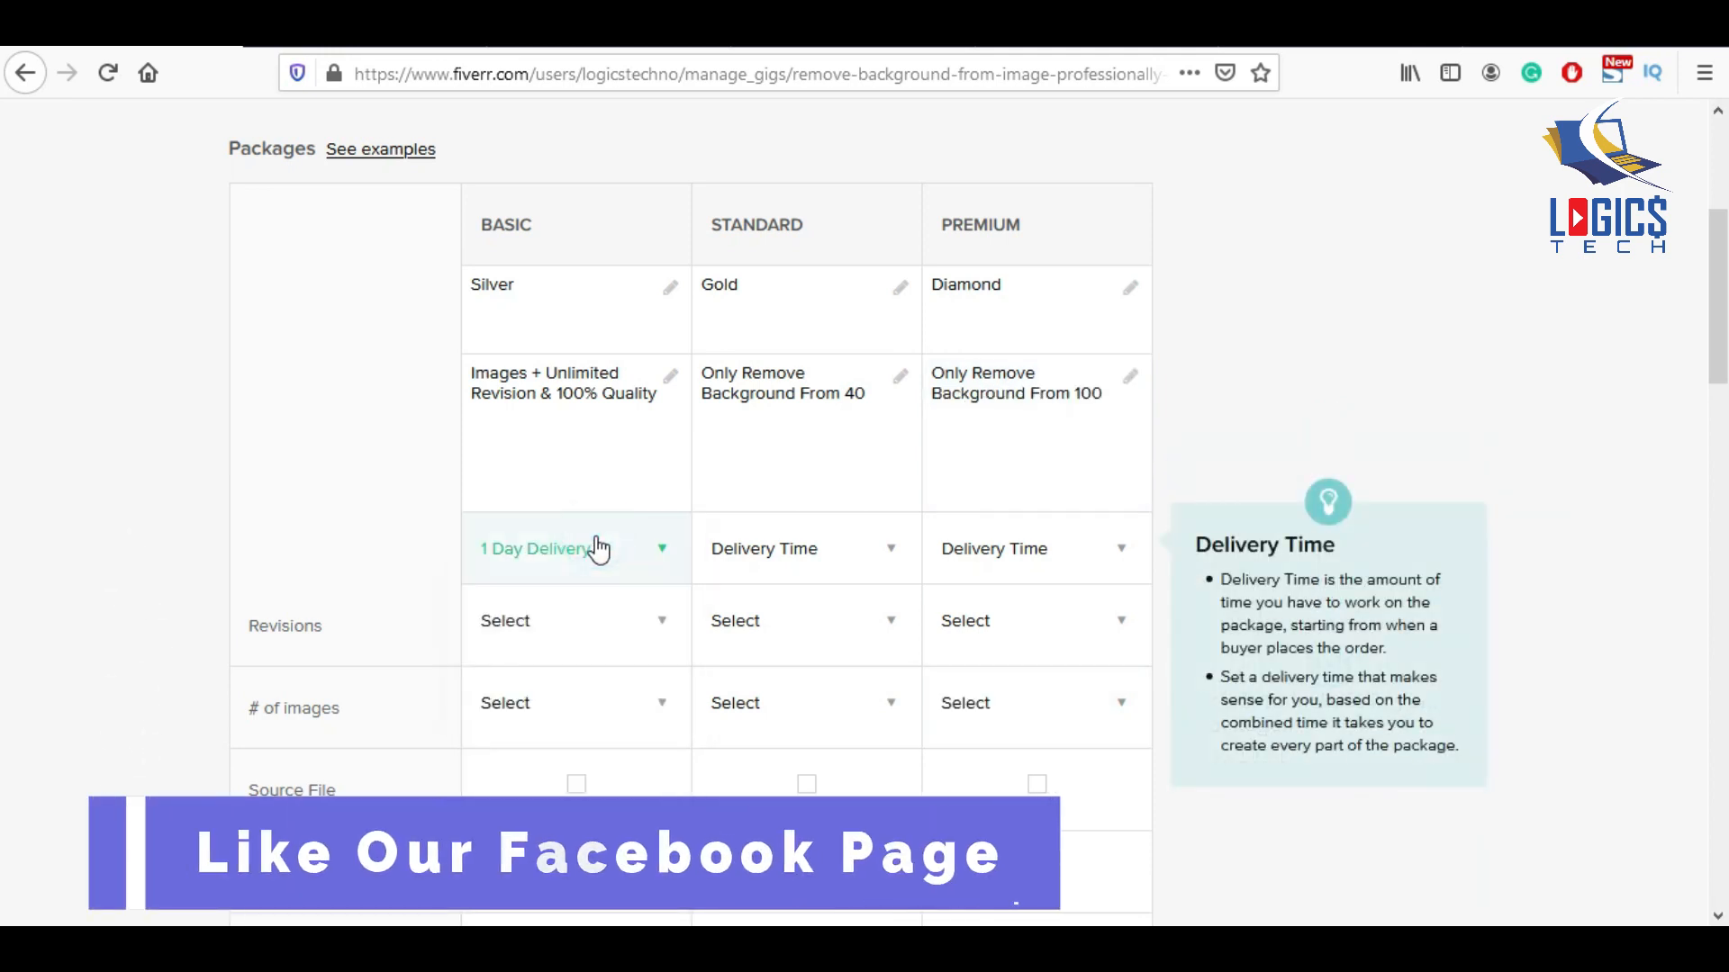
left_click(866, 565)
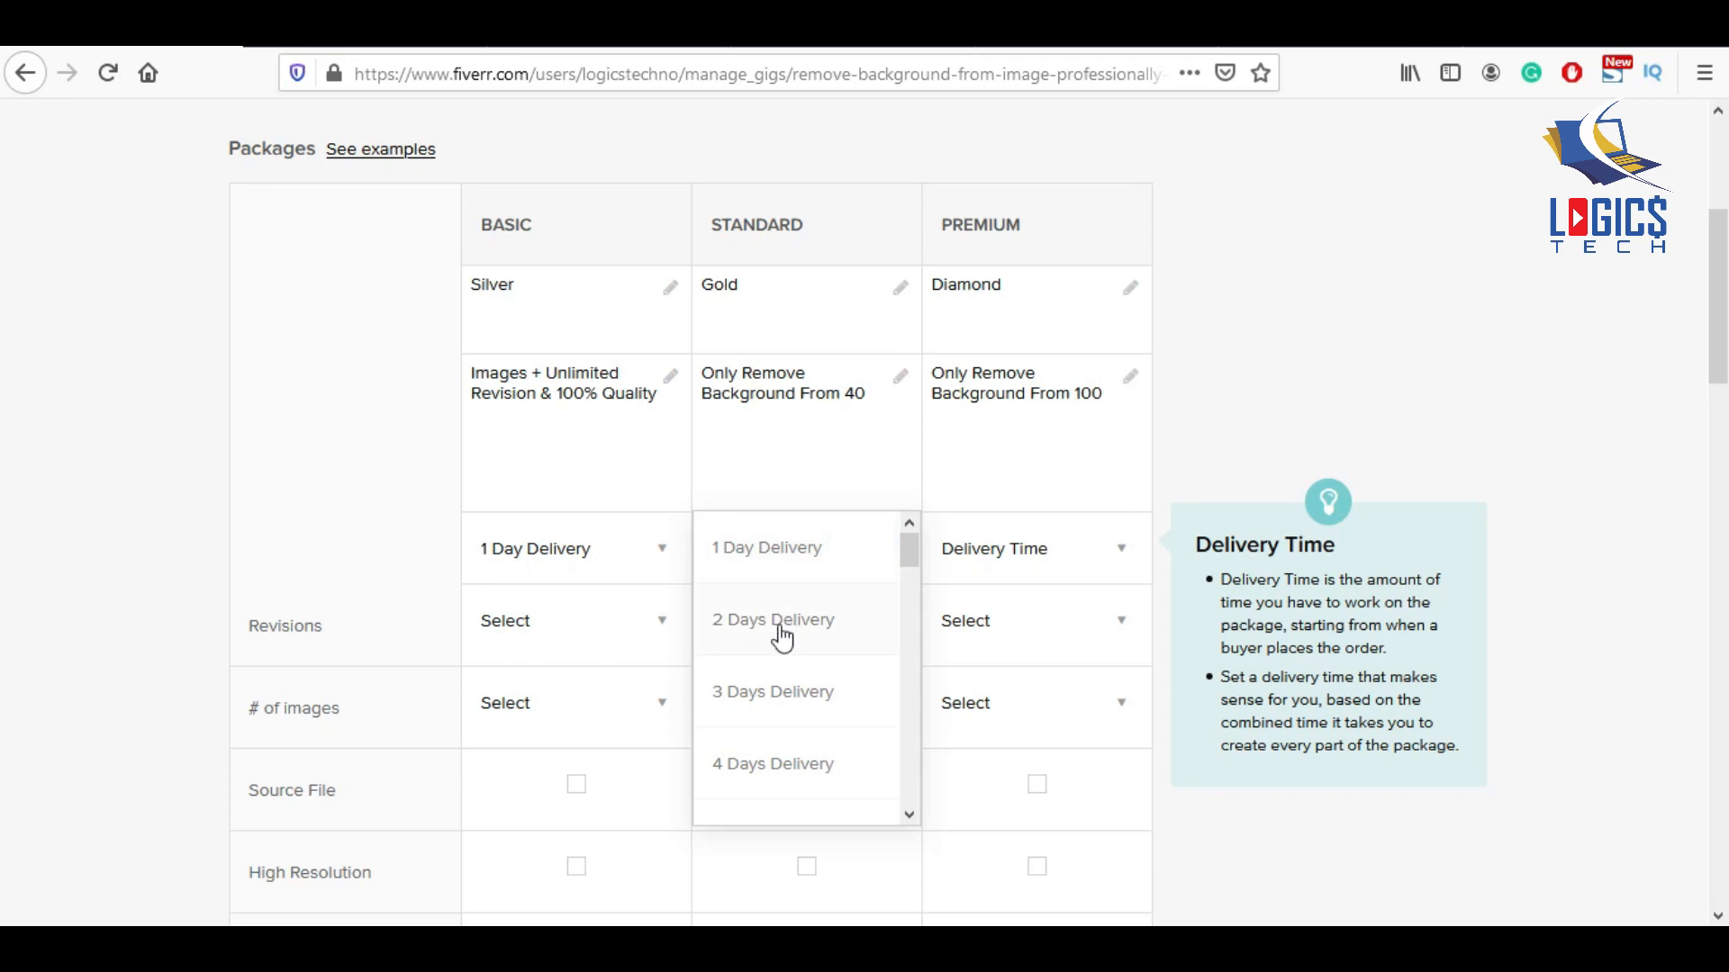
left_click(774, 551)
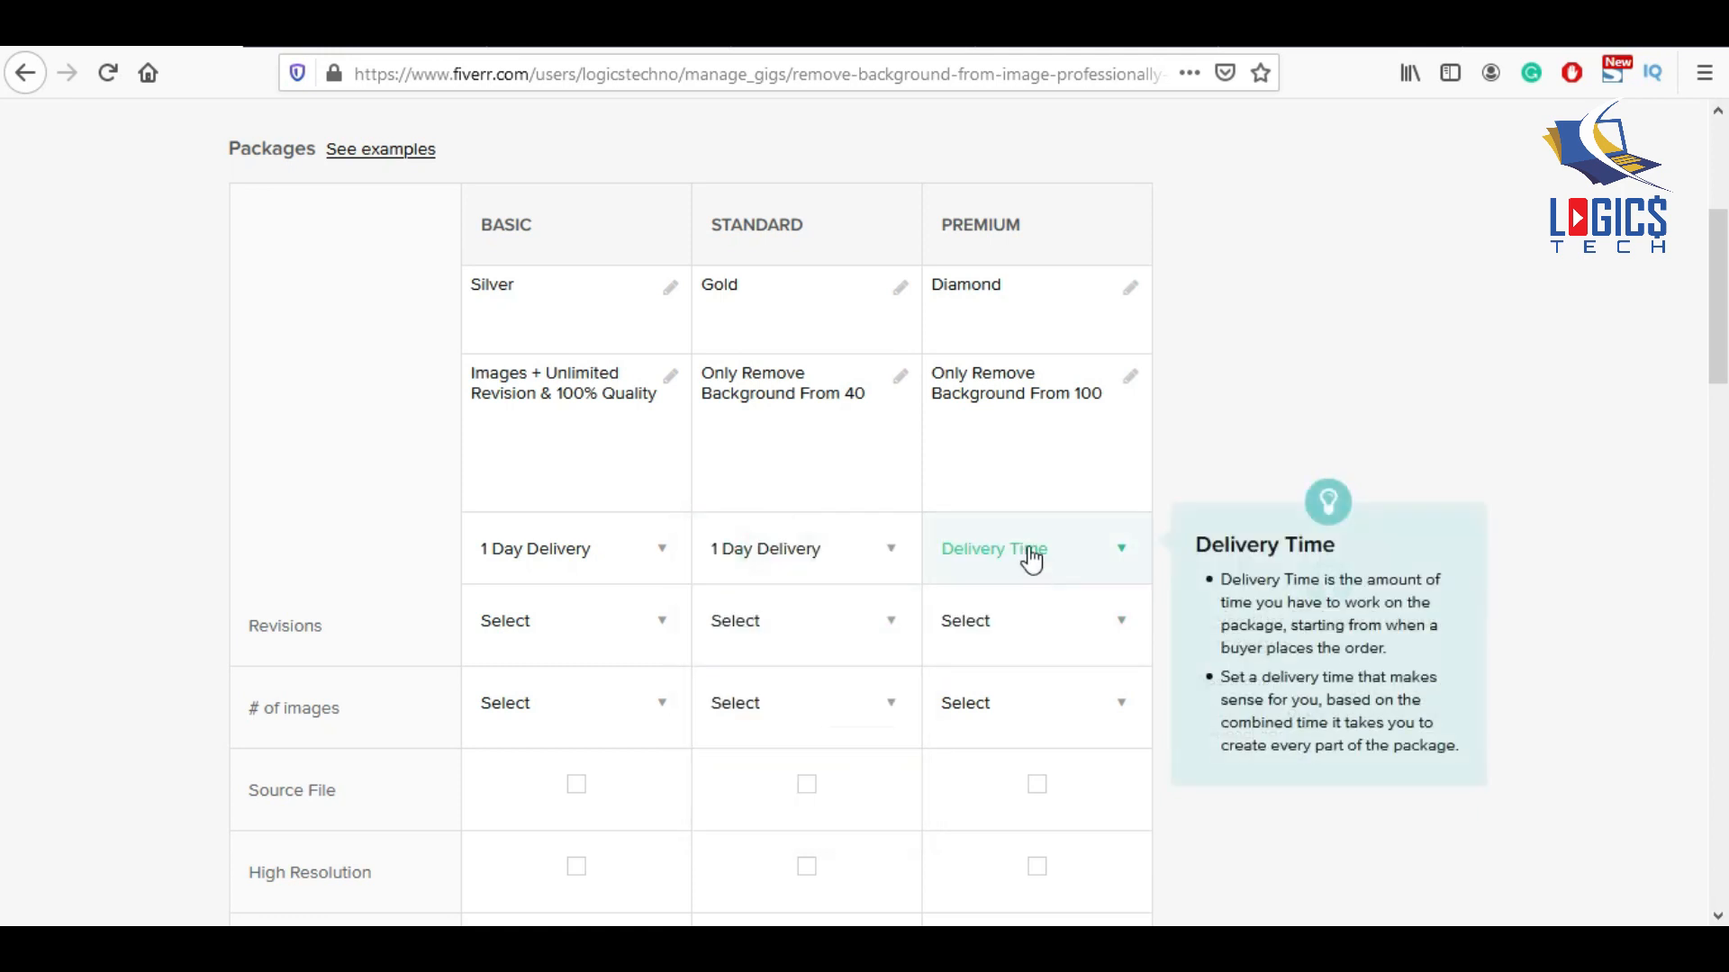
left_click(1032, 560)
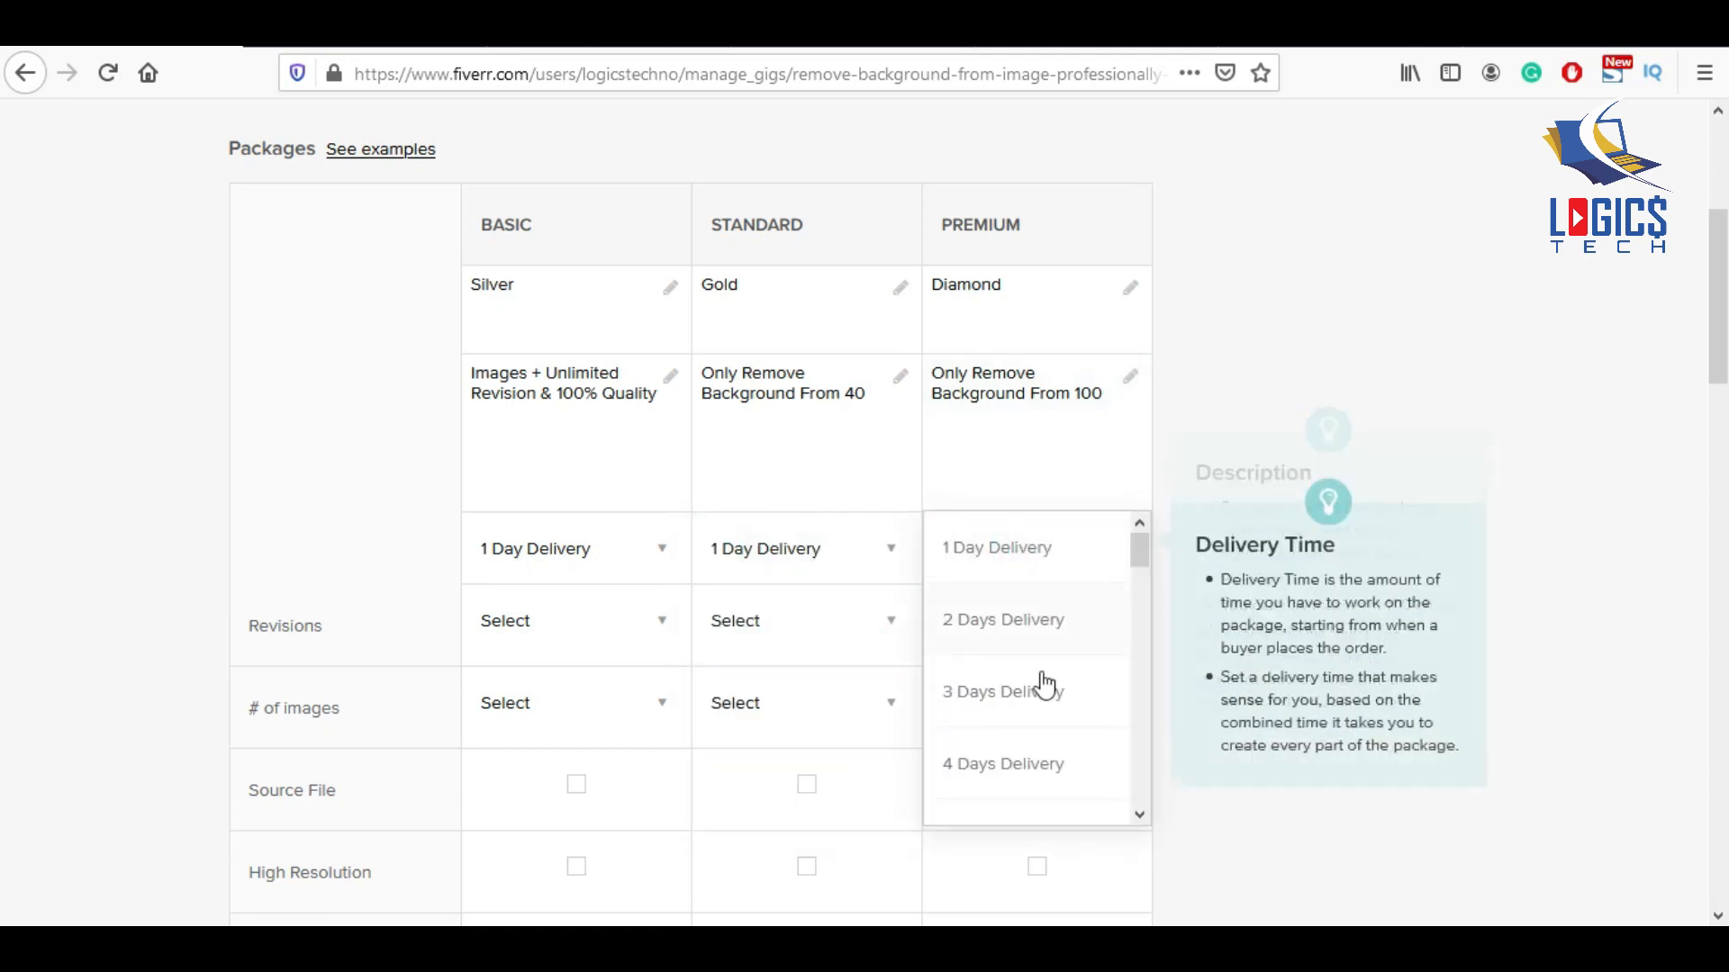
left_click(1030, 635)
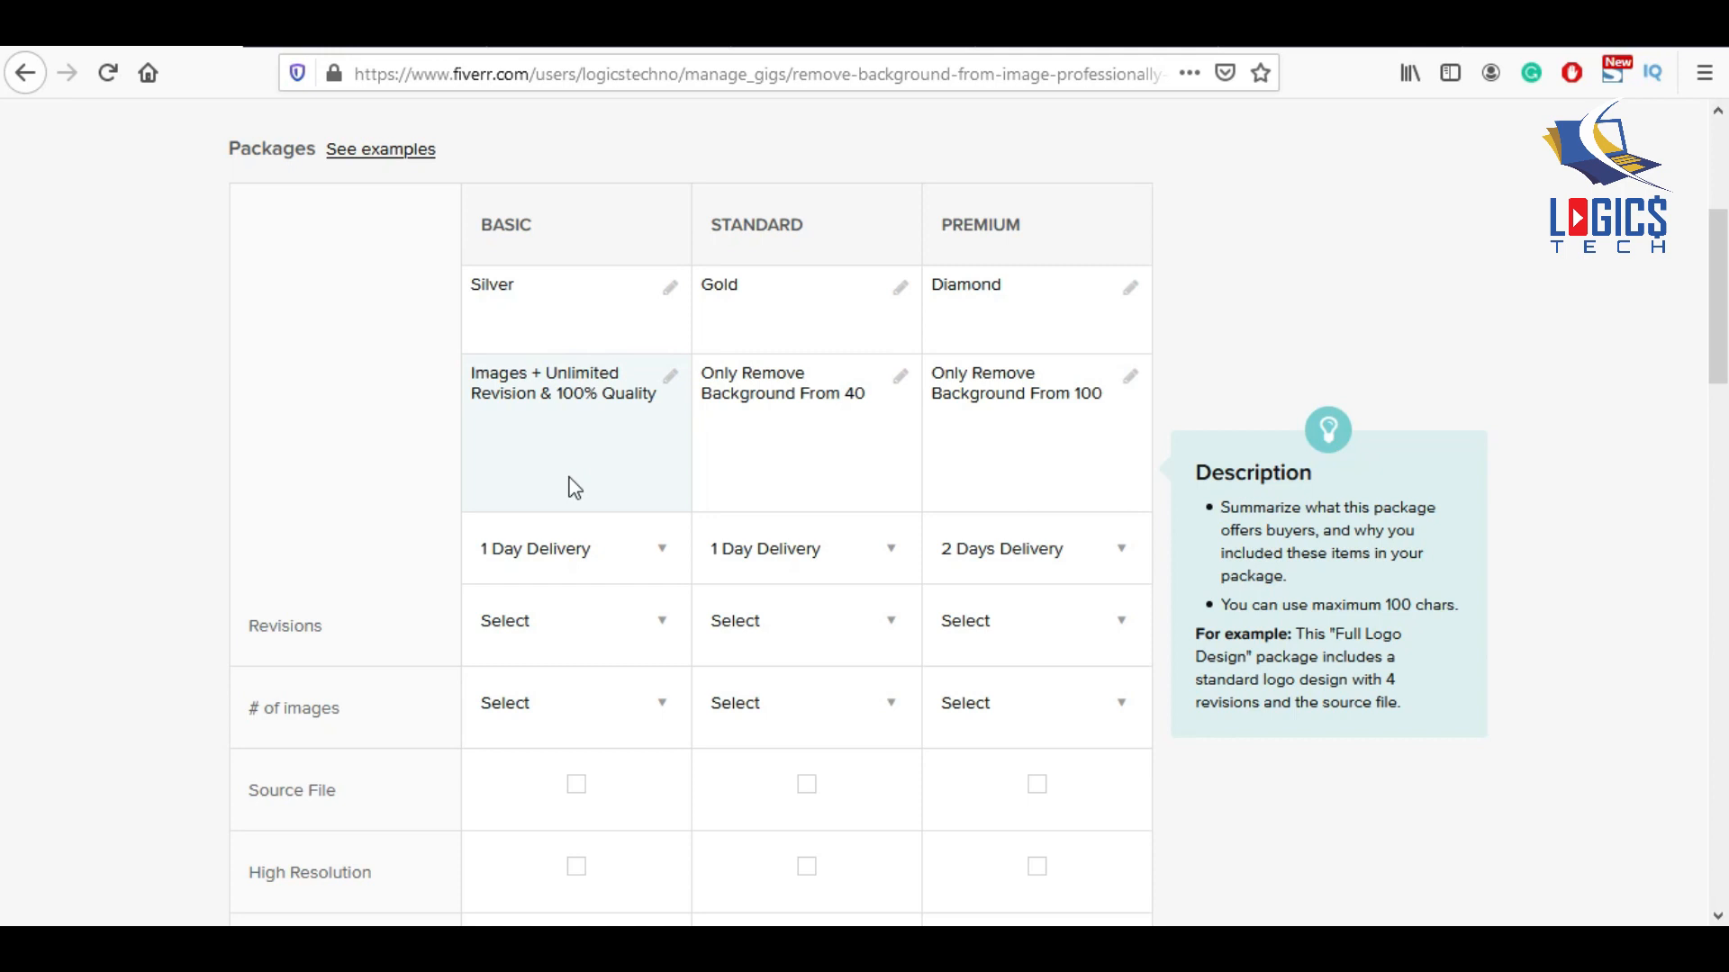
Set the Basic package revisions to Unlimited.
left_click(621, 639)
scroll(637, 676, "down", 6)
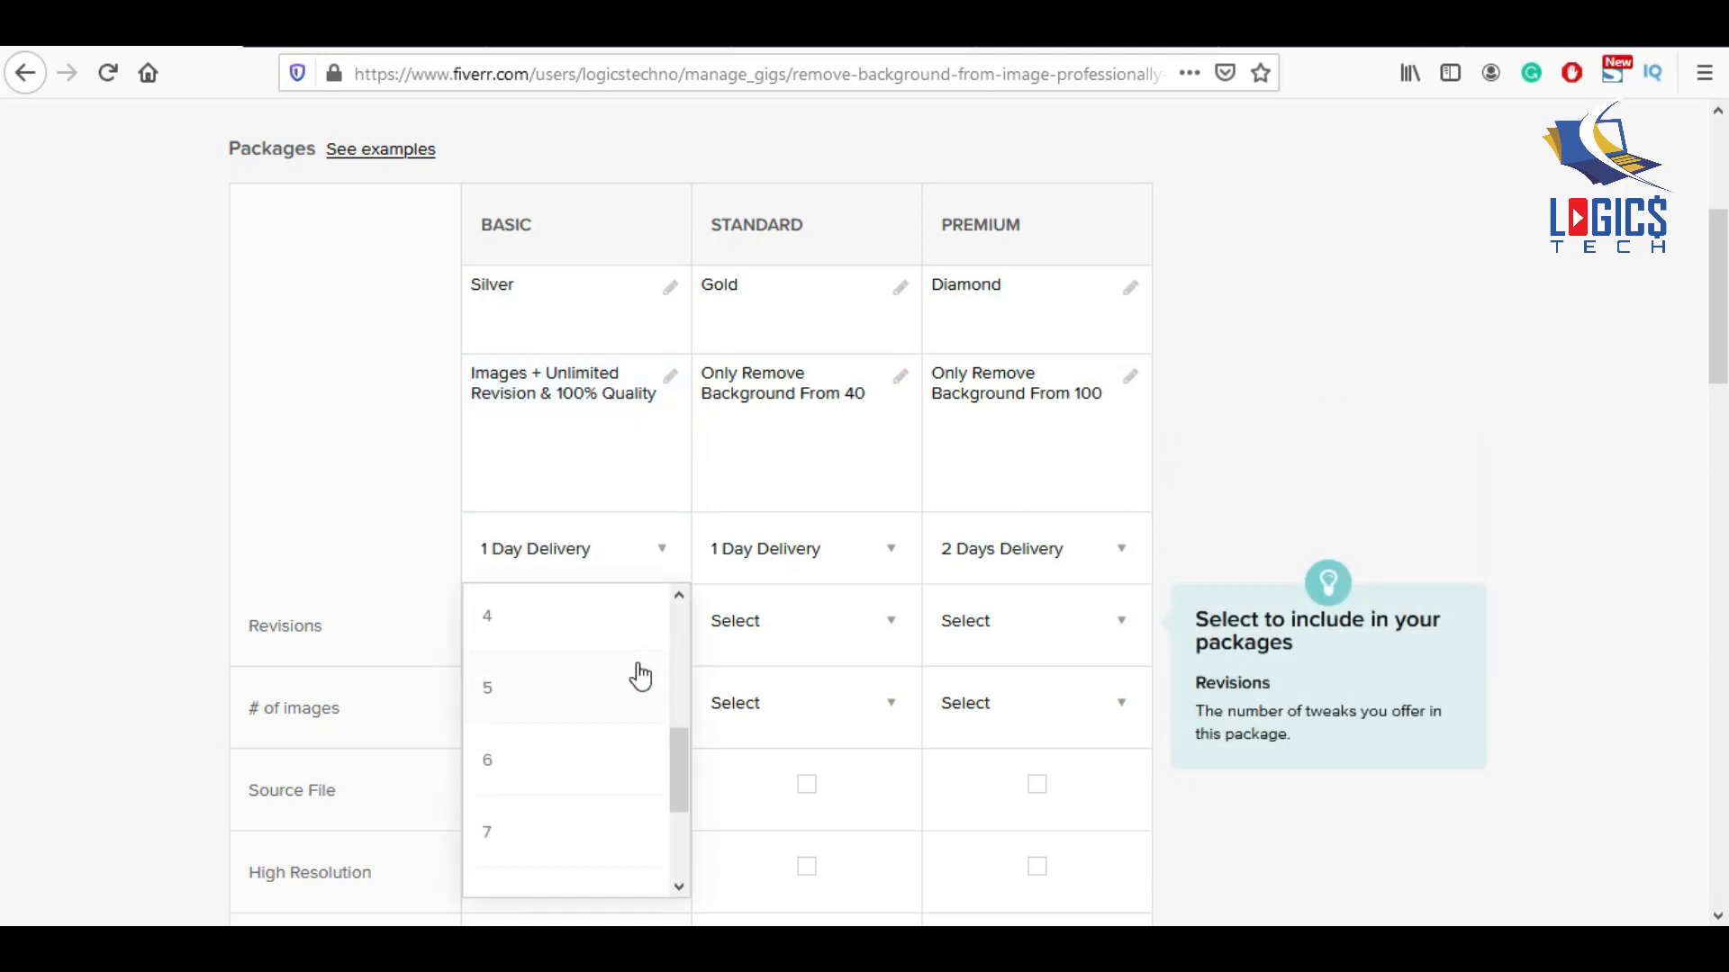
left_click(576, 860)
scroll(1080, 405, "down", 3)
Set the number of images to UNLIMITED for Basic, Standard and Premium.
left_click(644, 451)
scroll(558, 602, "down", 5)
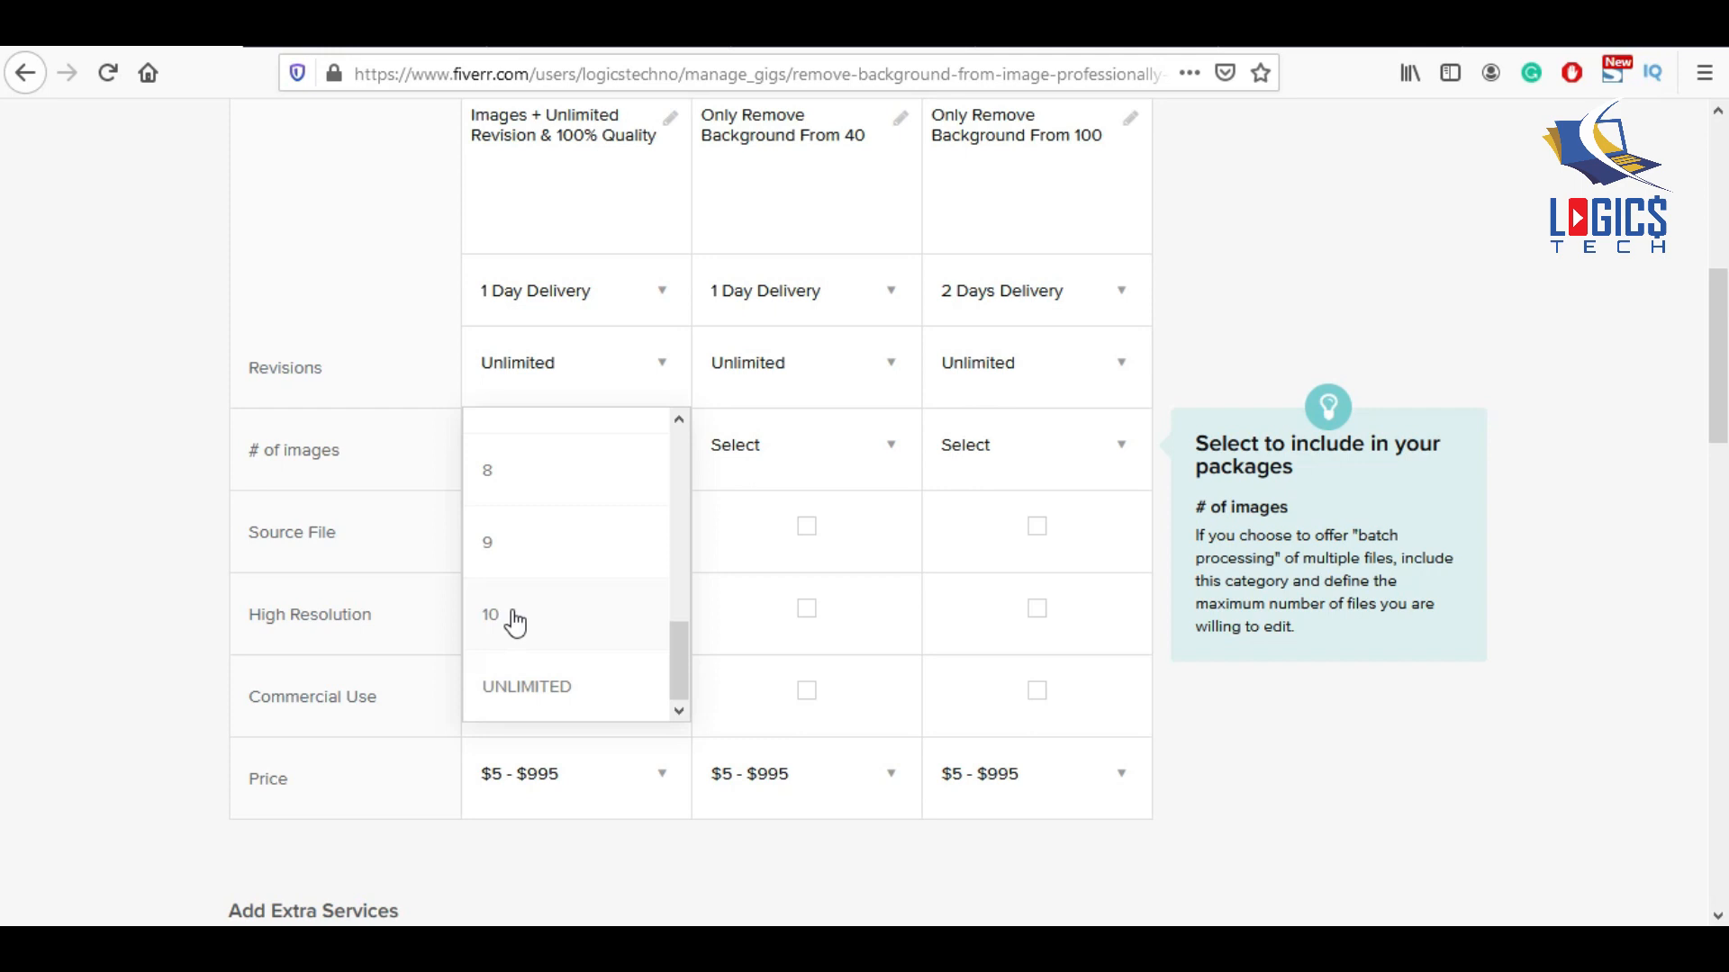
left_click(528, 684)
left_click(848, 464)
scroll(783, 662, "down", 5)
left_click(784, 689)
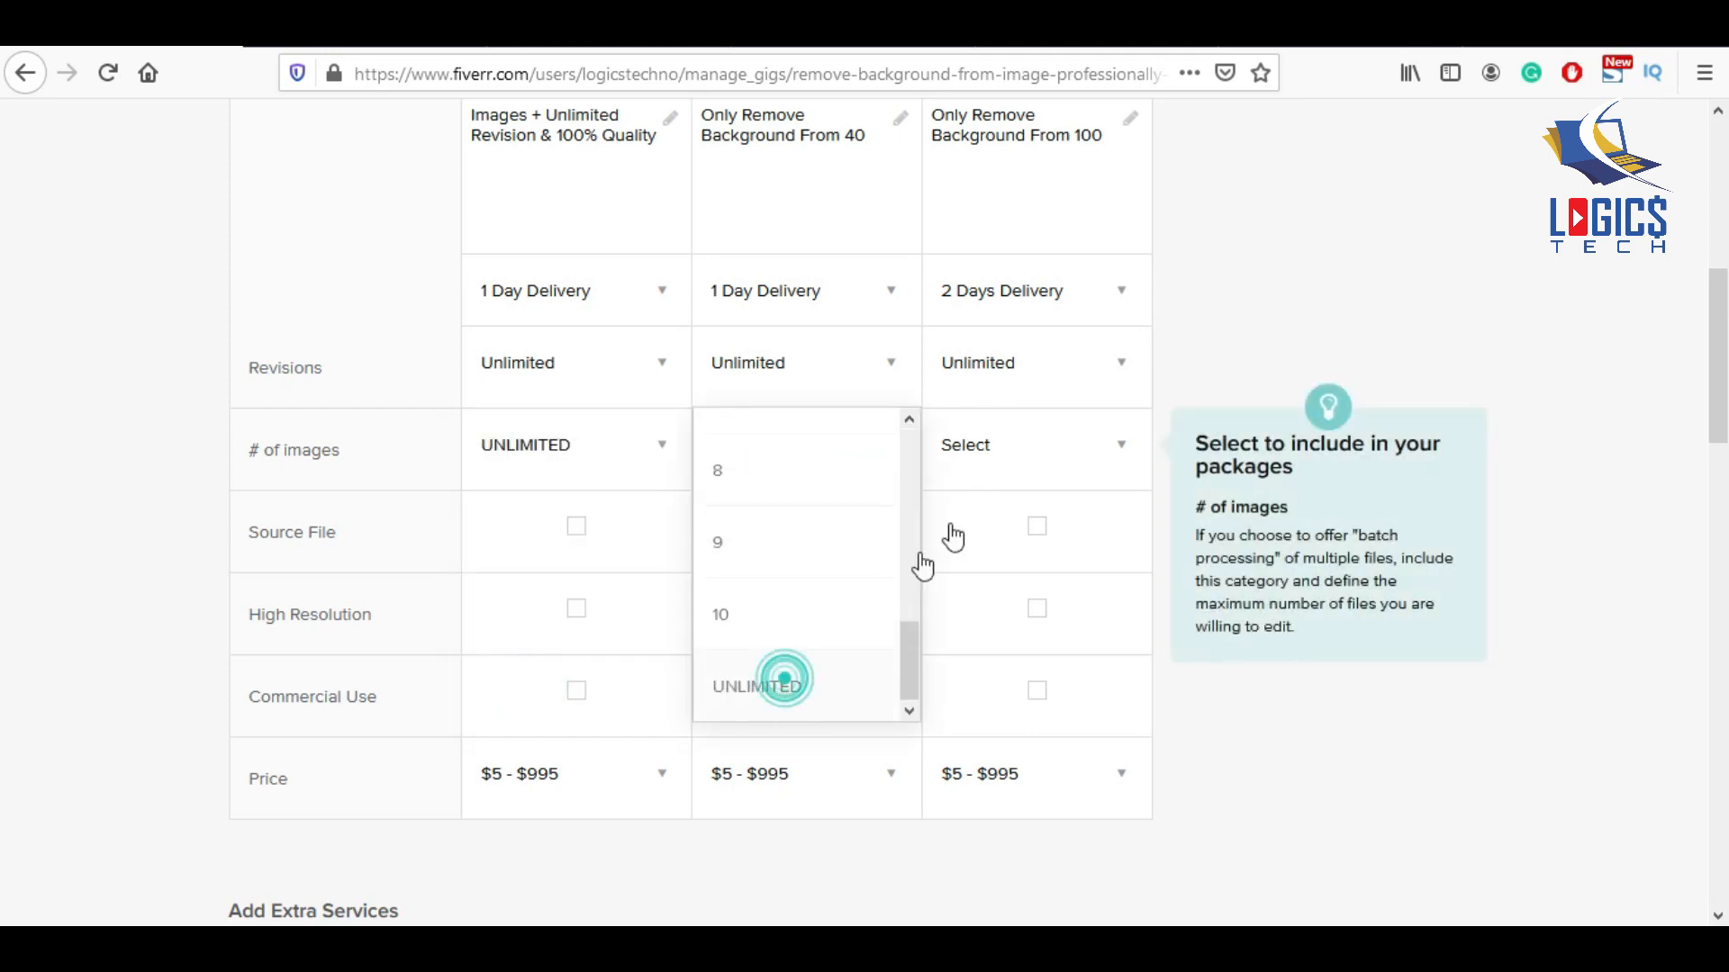
left_click(963, 450)
scroll(1000, 637, "down", 5)
left_click(996, 695)
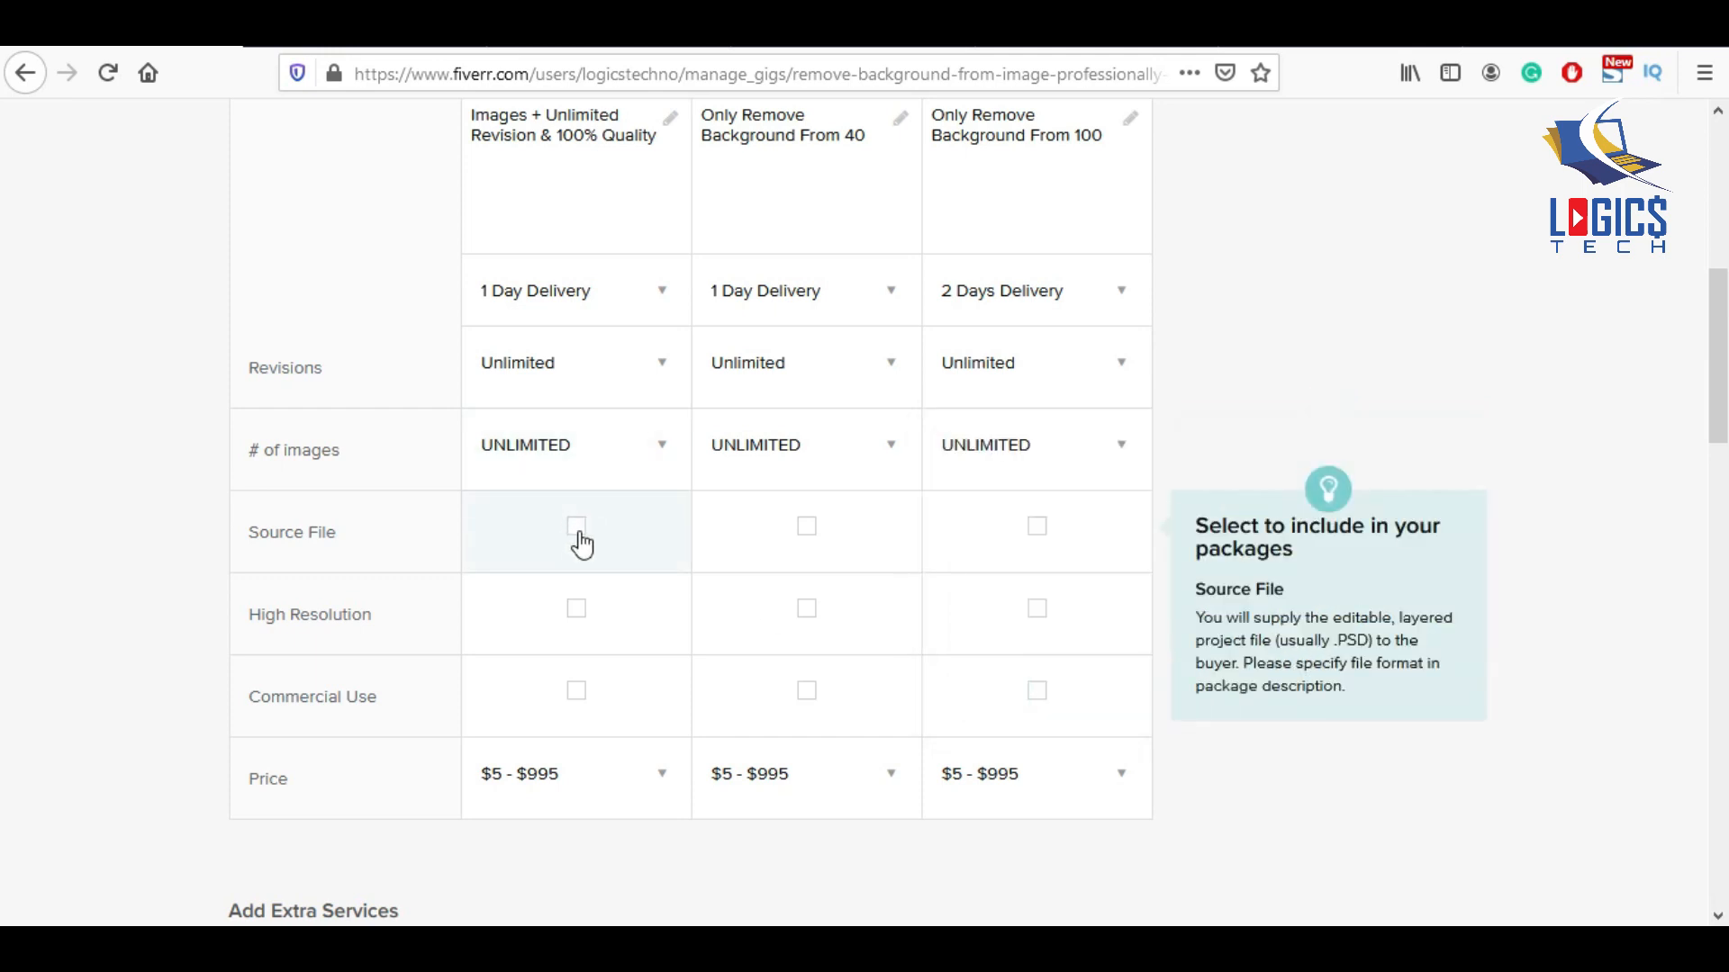
Include High Resolution and Commercial Use in Basic, and all three features in Standard and Premium.
left_click(576, 612)
left_click(578, 695)
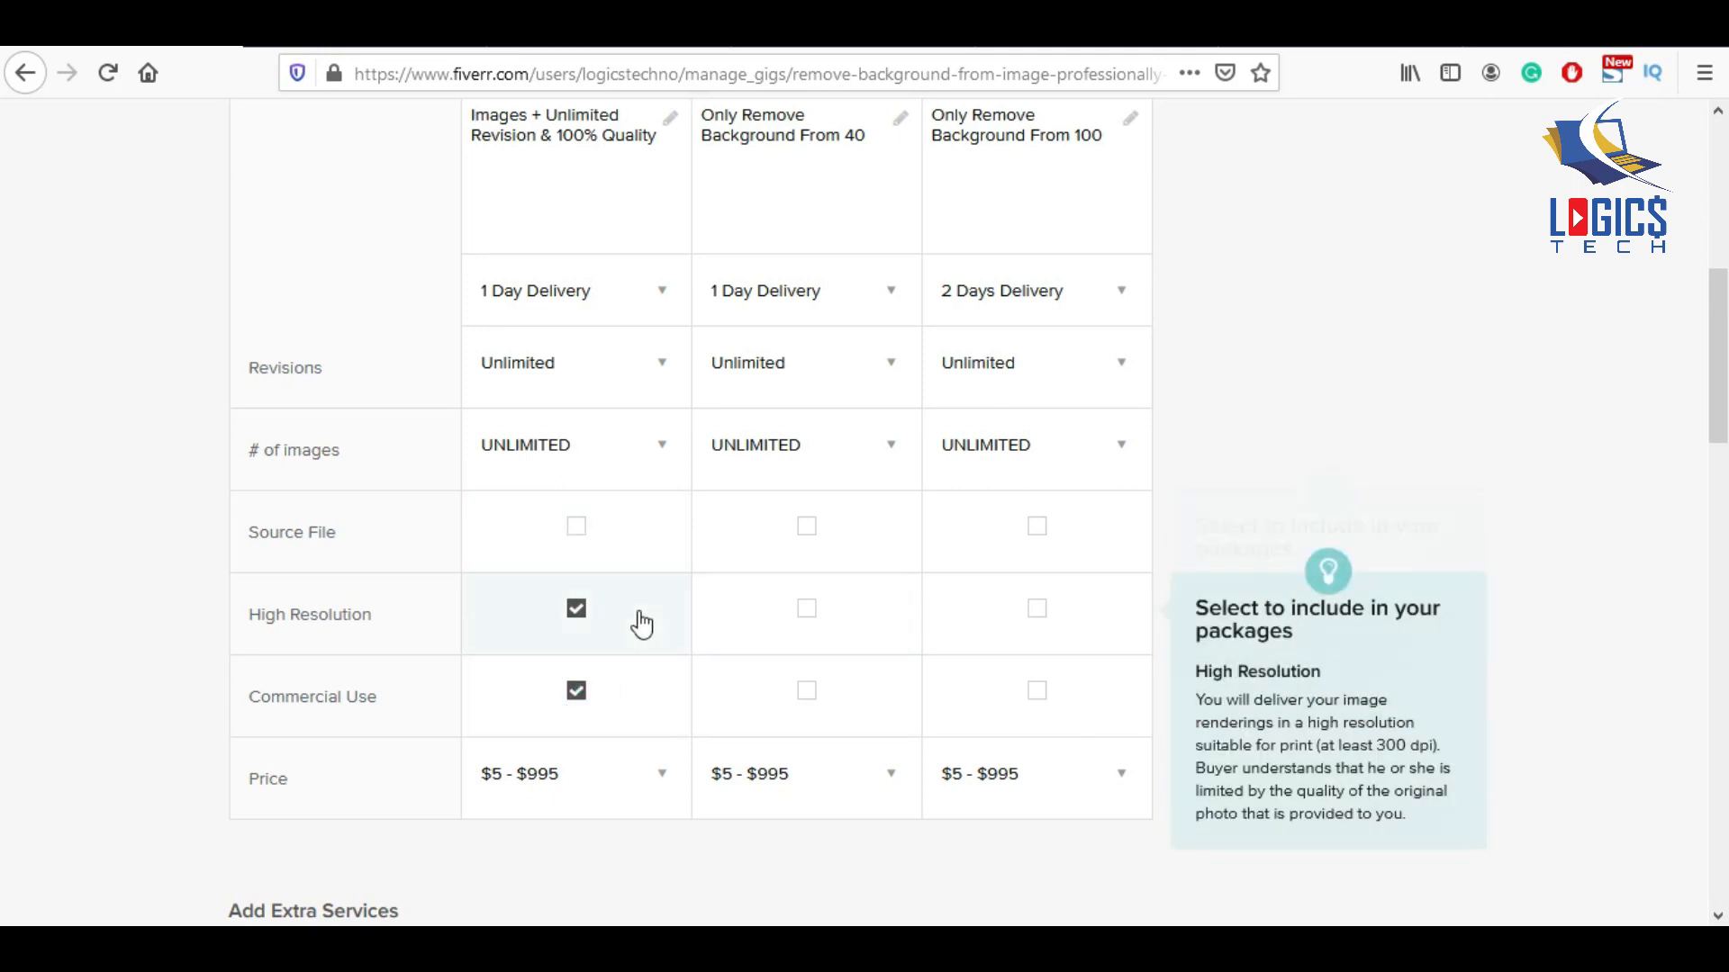
left_click(807, 527)
left_click(799, 626)
left_click(796, 691)
left_click(1036, 538)
left_click(1032, 626)
left_click(1037, 699)
Price the Basic, Standard and Premium packages at $5, $10 and $20.
left_click(653, 774)
left_click(563, 763)
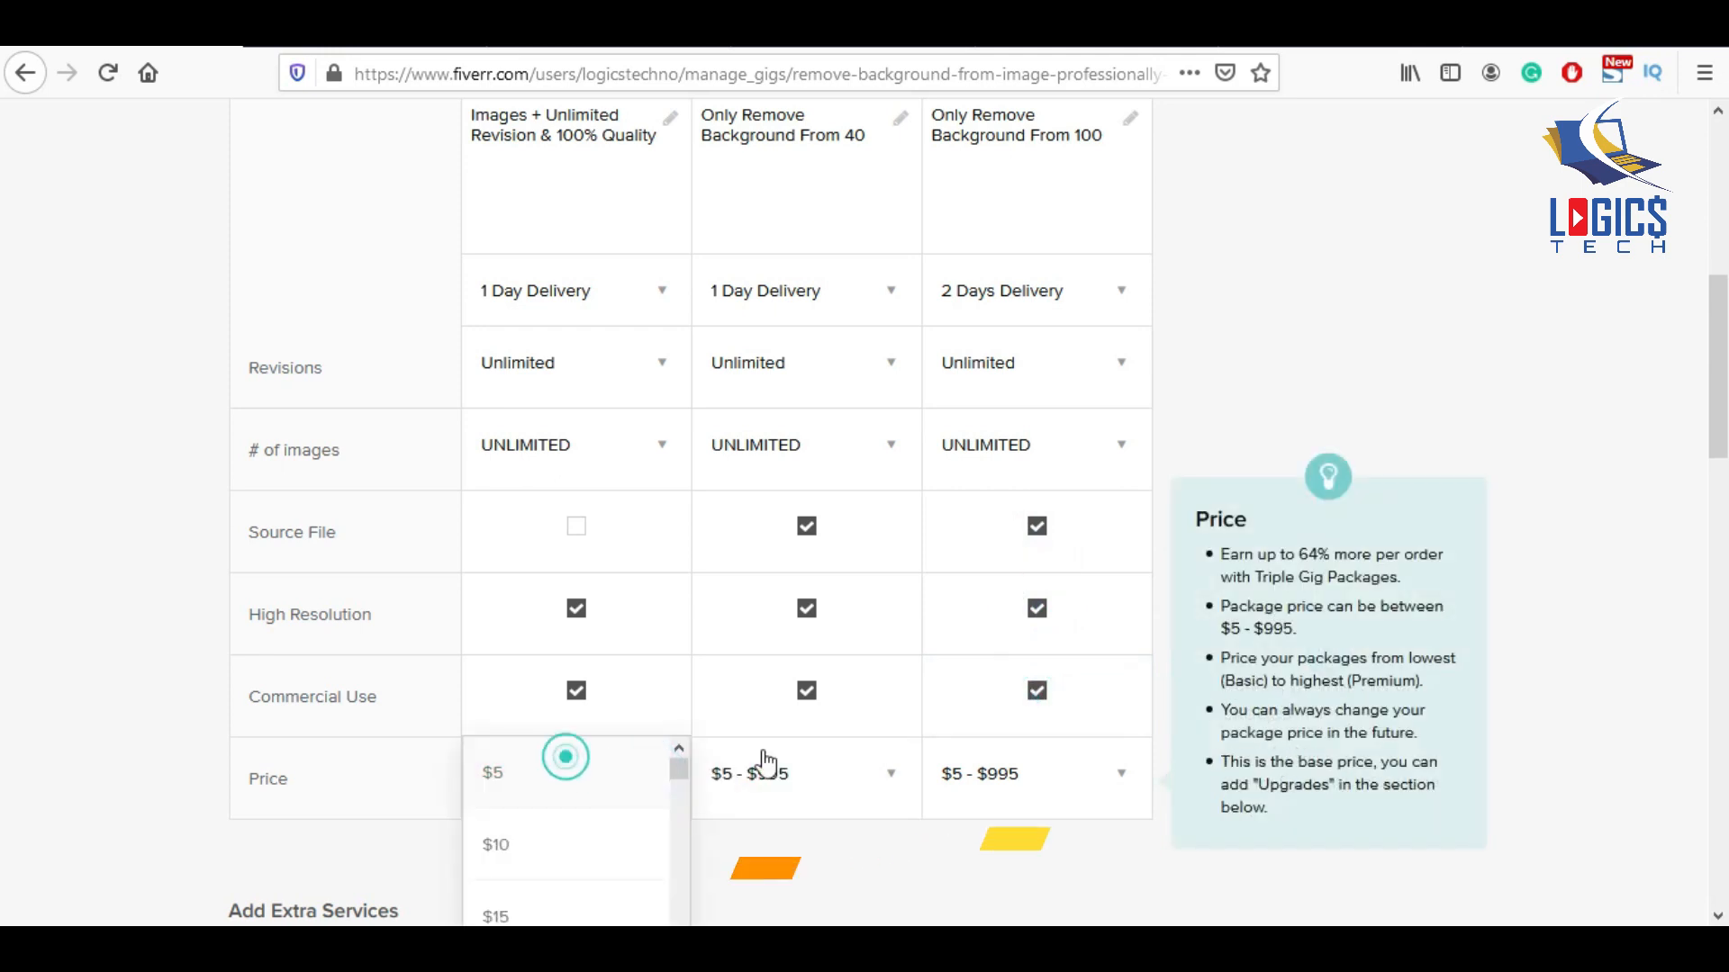
left_click(828, 776)
left_click(748, 913)
left_click(1067, 782)
scroll(1067, 783, "down", 3)
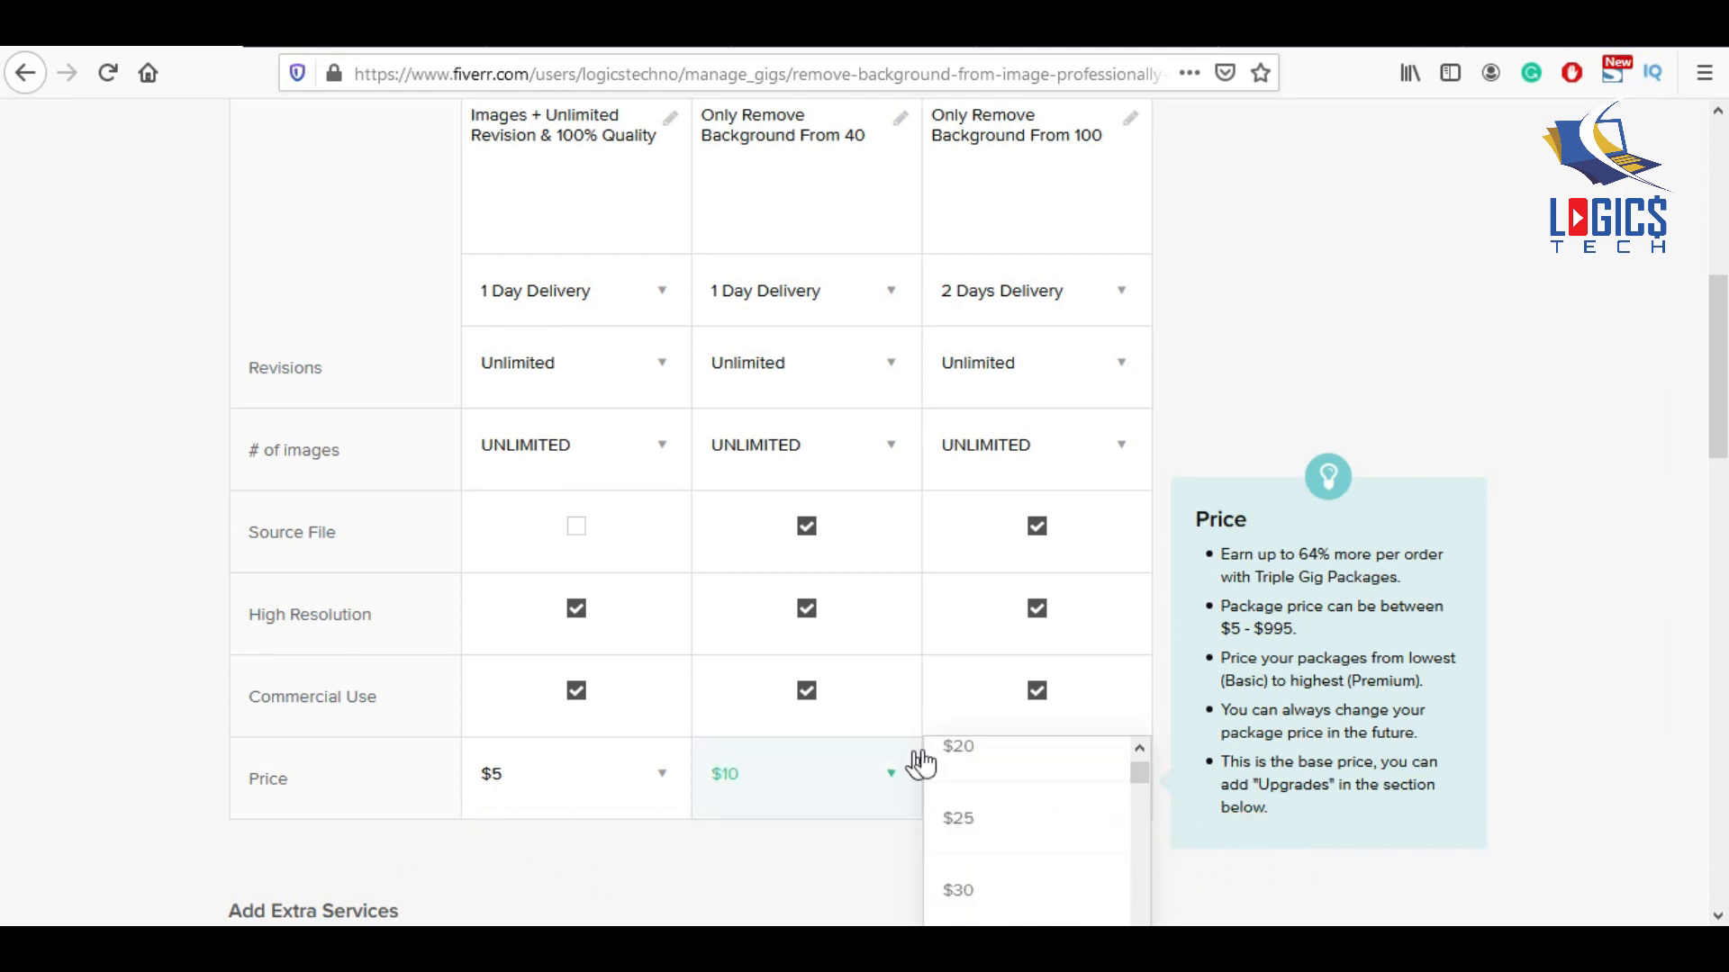
left_click(964, 746)
scroll(972, 649, "down", 3)
scroll(729, 678, "down", 3)
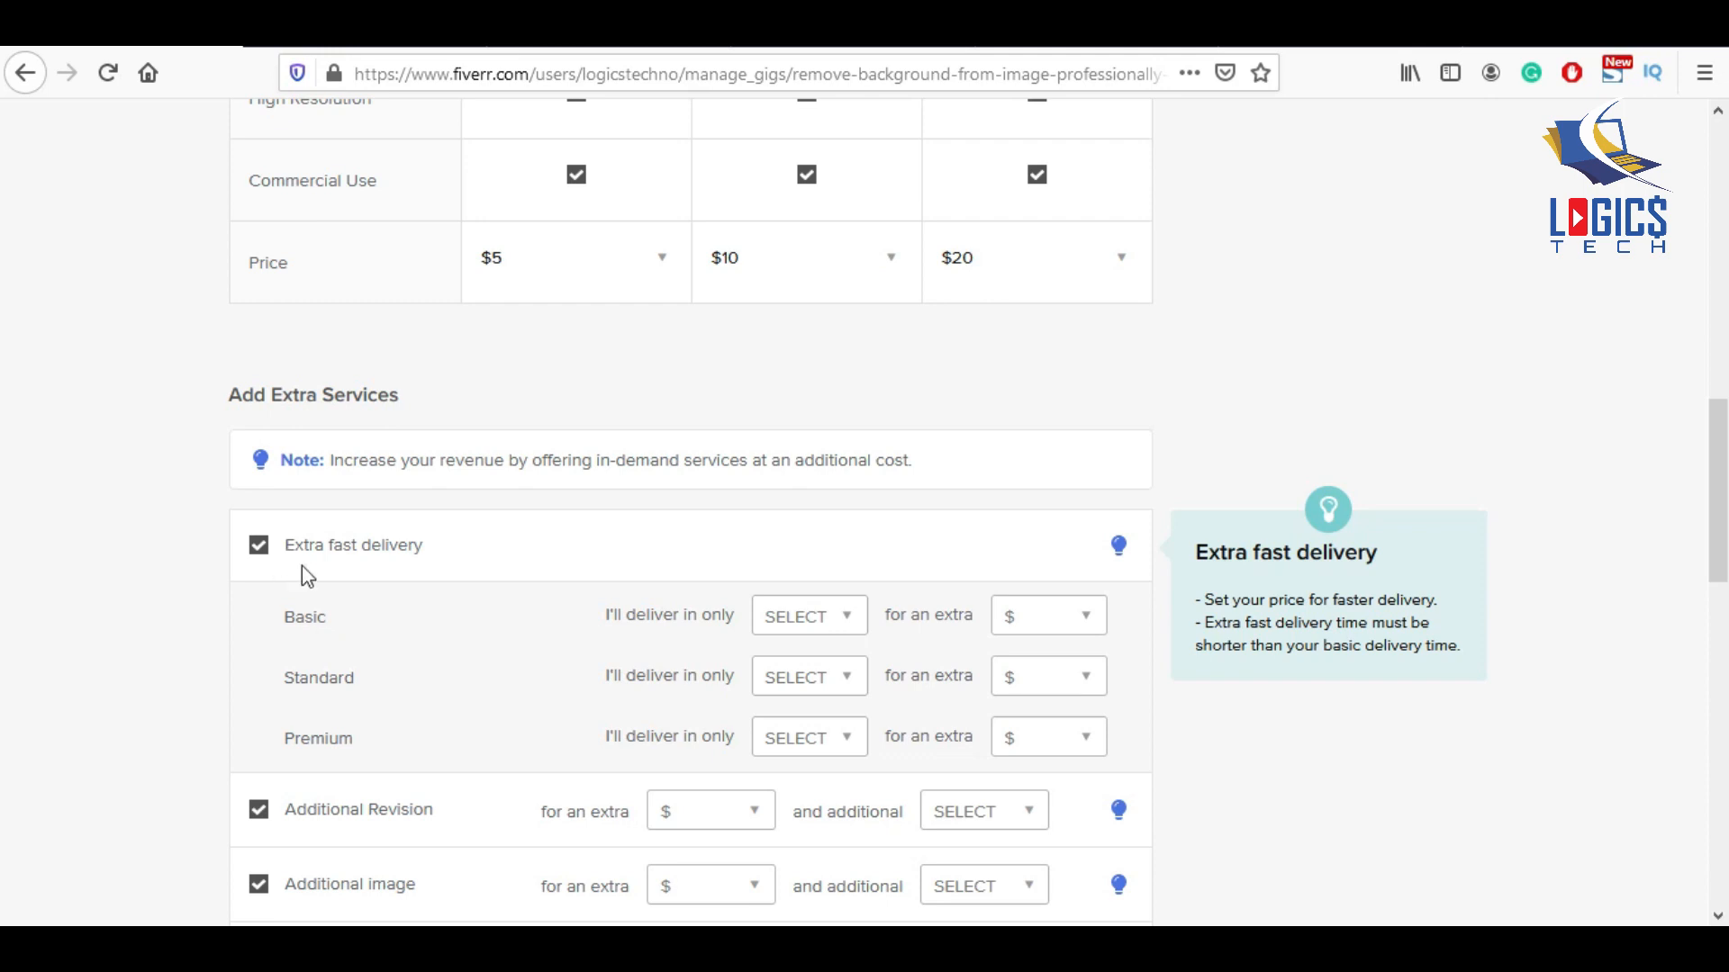
Uncheck the Extra fast delivery, Source File, Additional image and Additional Revision extras.
scroll(855, 648, "down", 1)
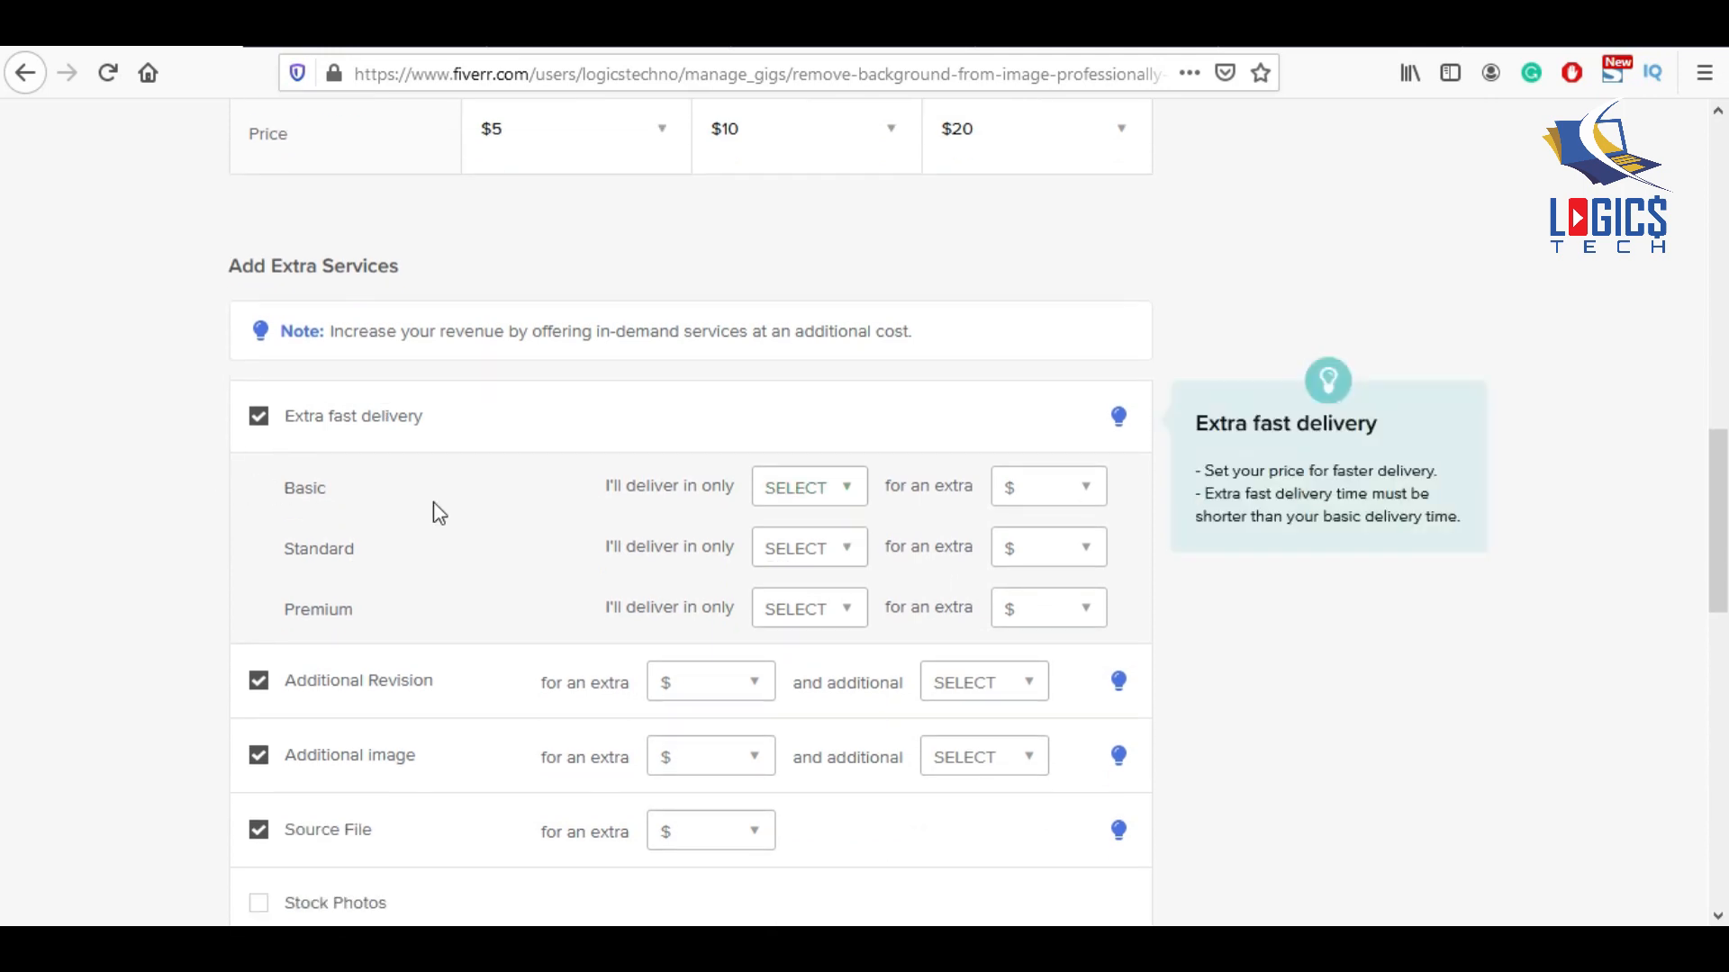
left_click(798, 495)
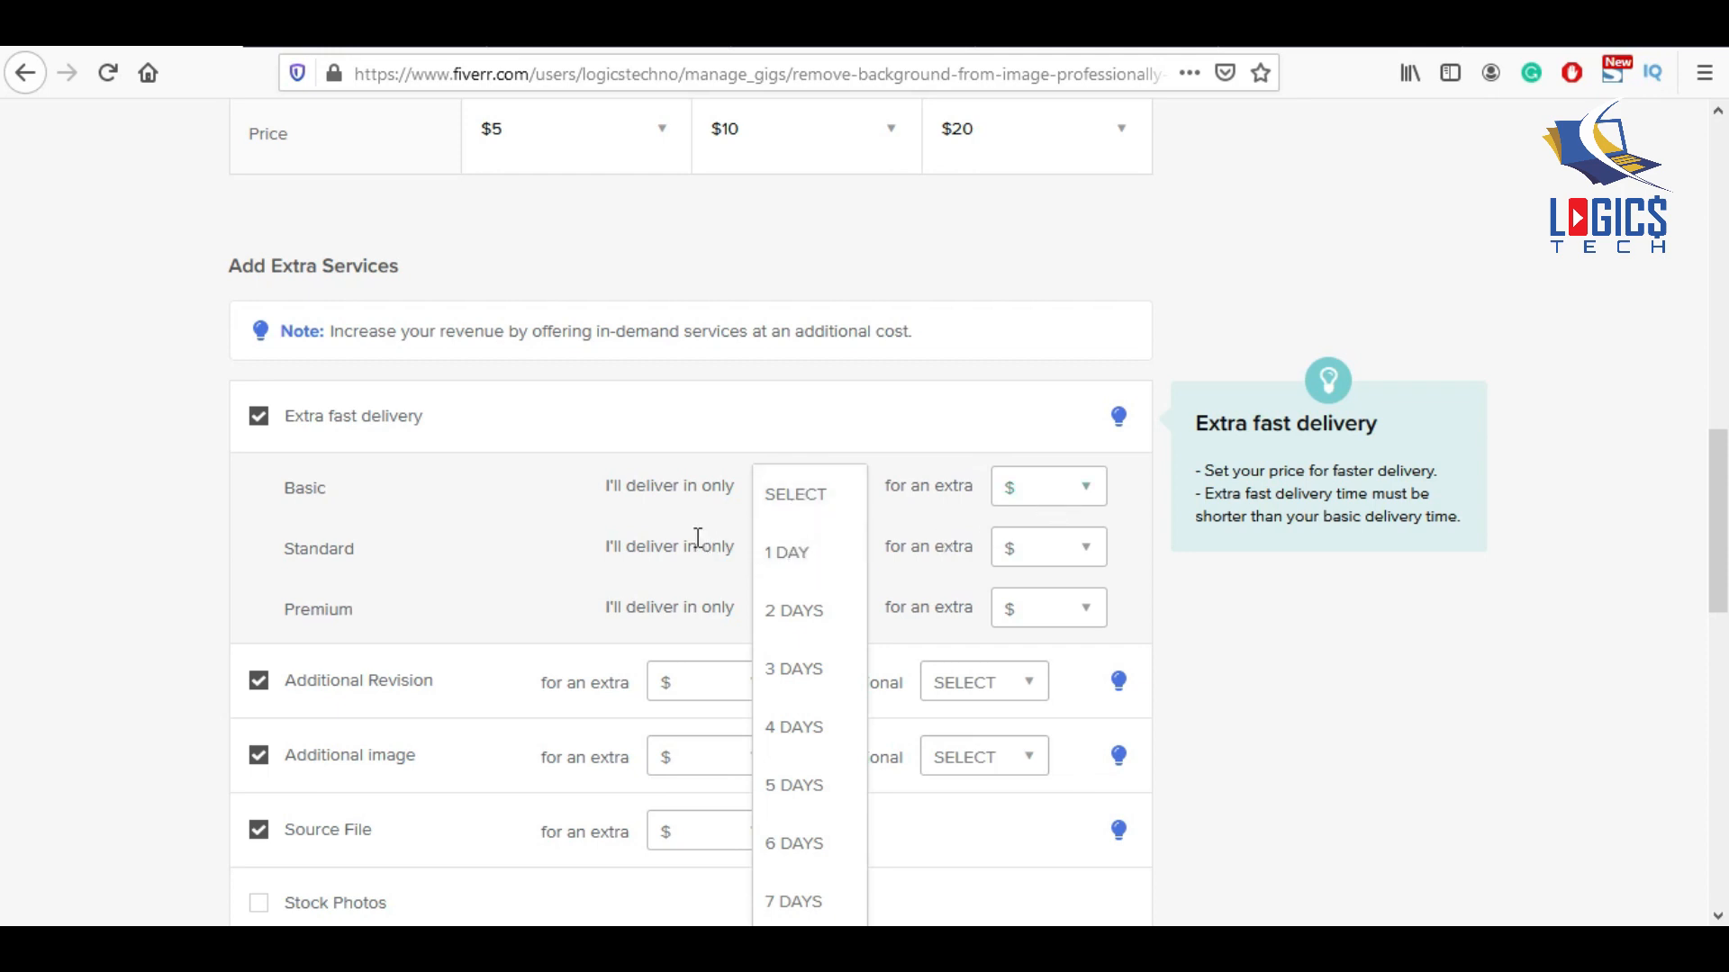
left_click(250, 429)
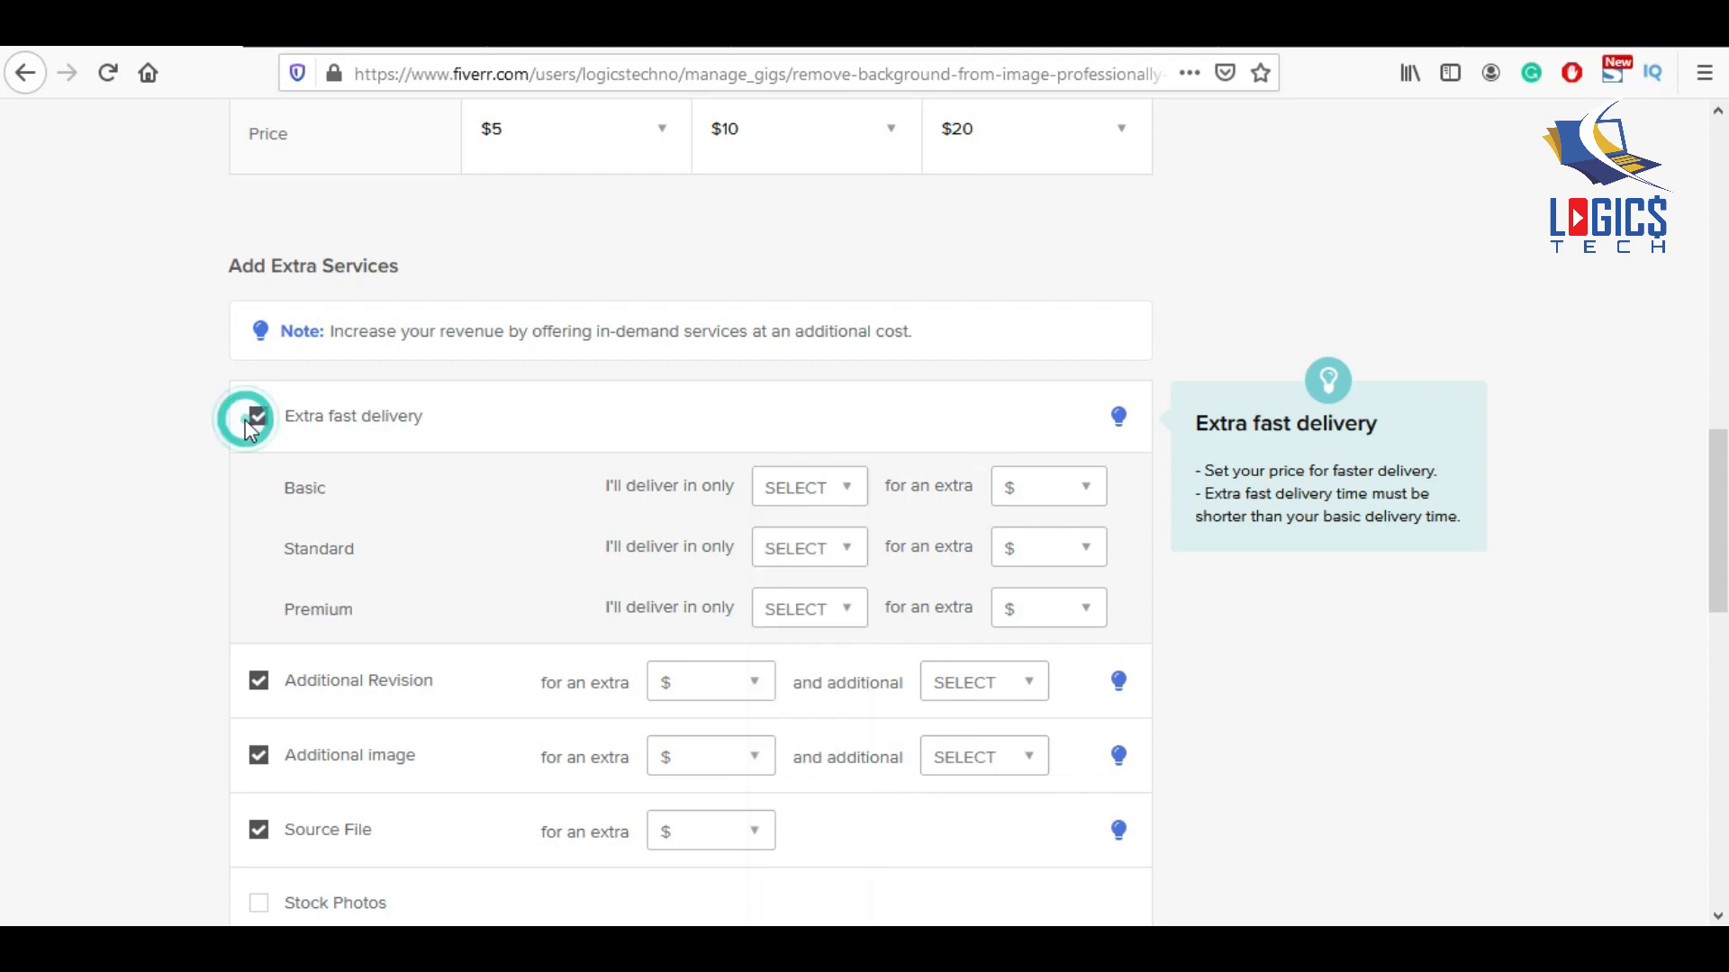
left_click(256, 423)
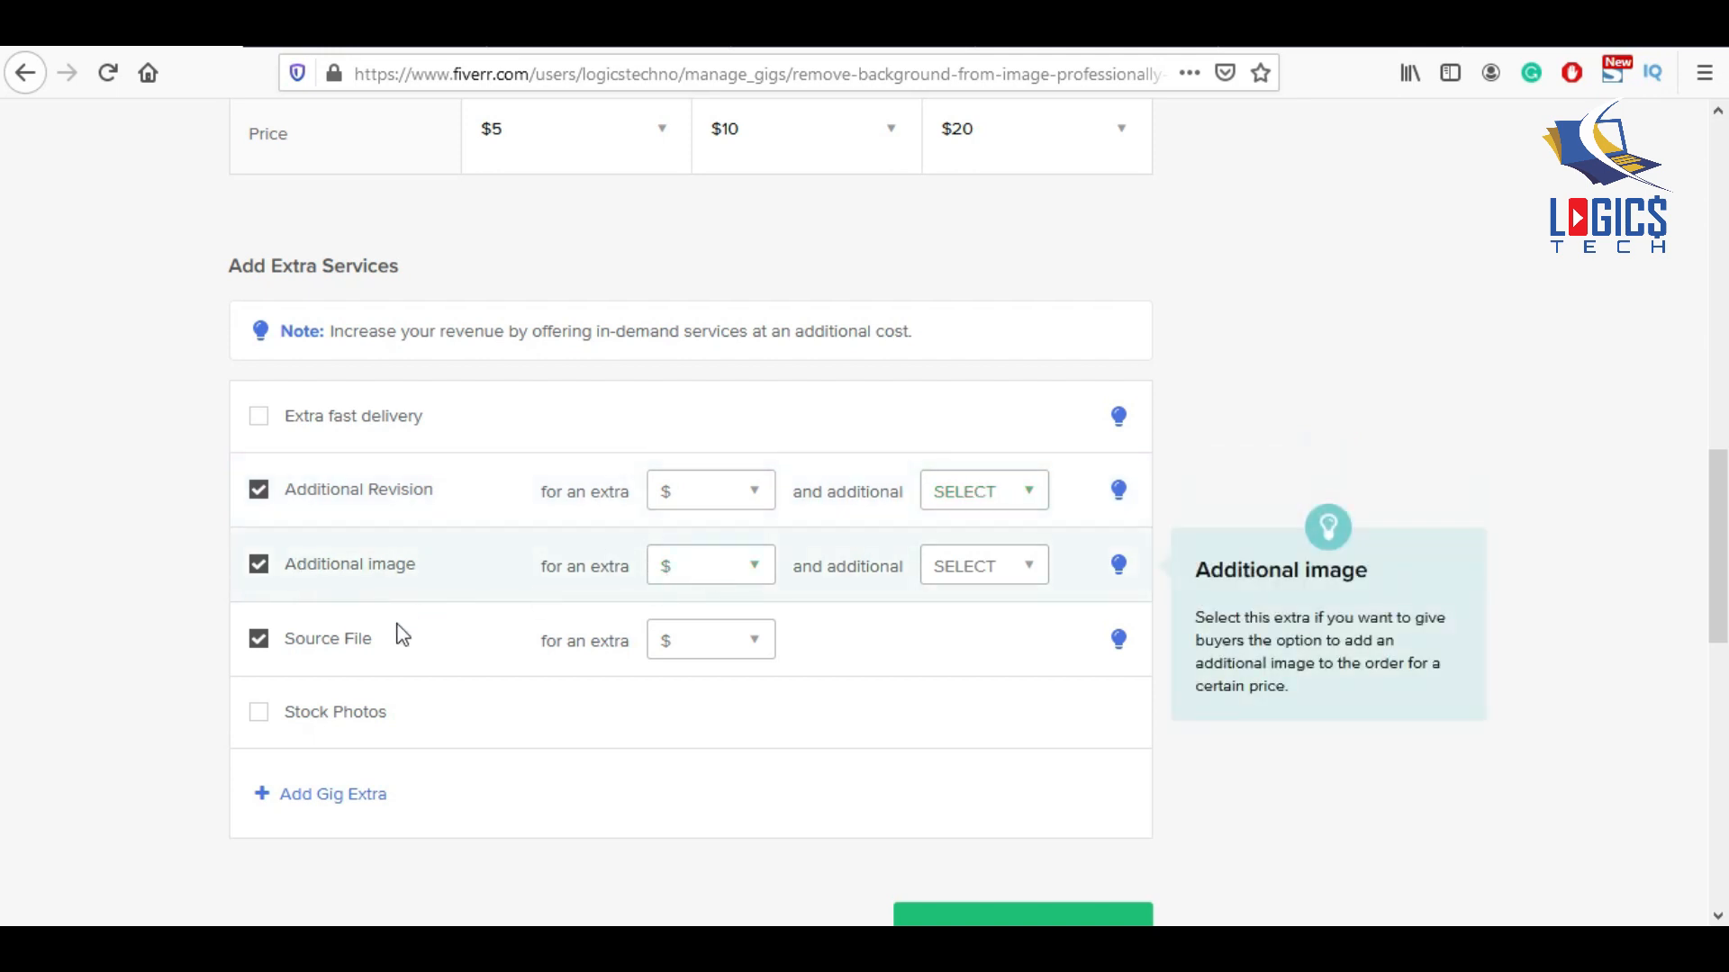
left_click(258, 639)
left_click(258, 564)
left_click(261, 495)
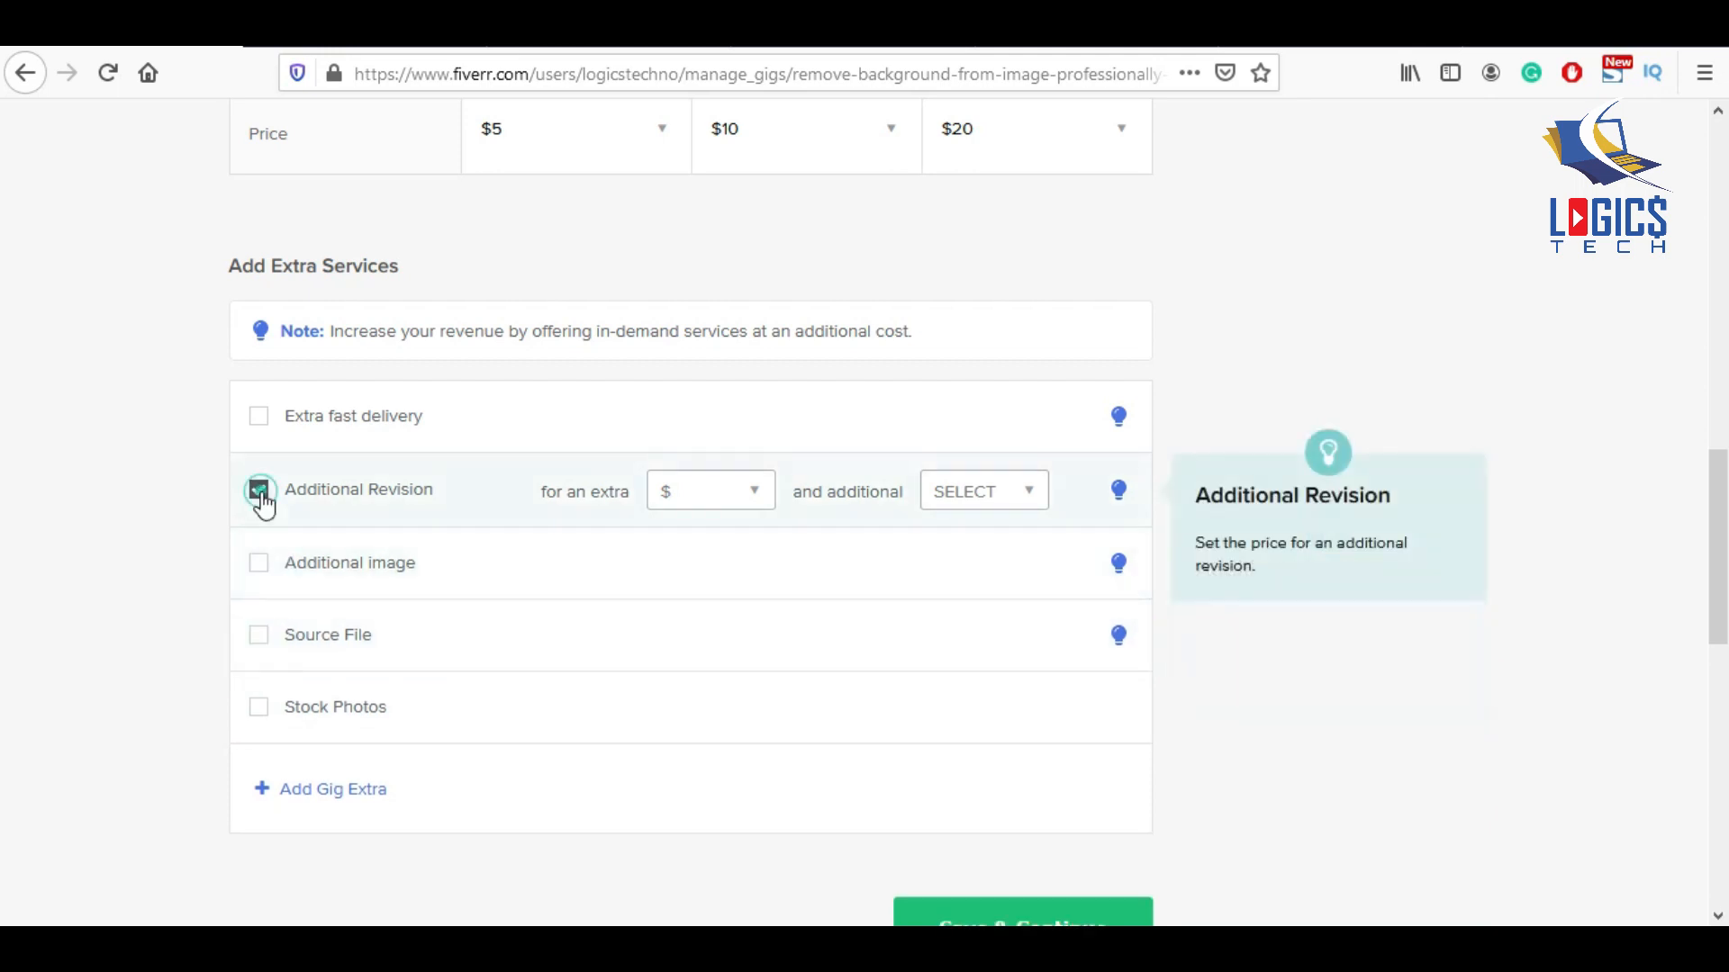
scroll(738, 694, "down", 4)
Save pricing and paste the prepared 'Hi, welcome to my Image Background Removal Gig' text as the description.
left_click(1000, 540)
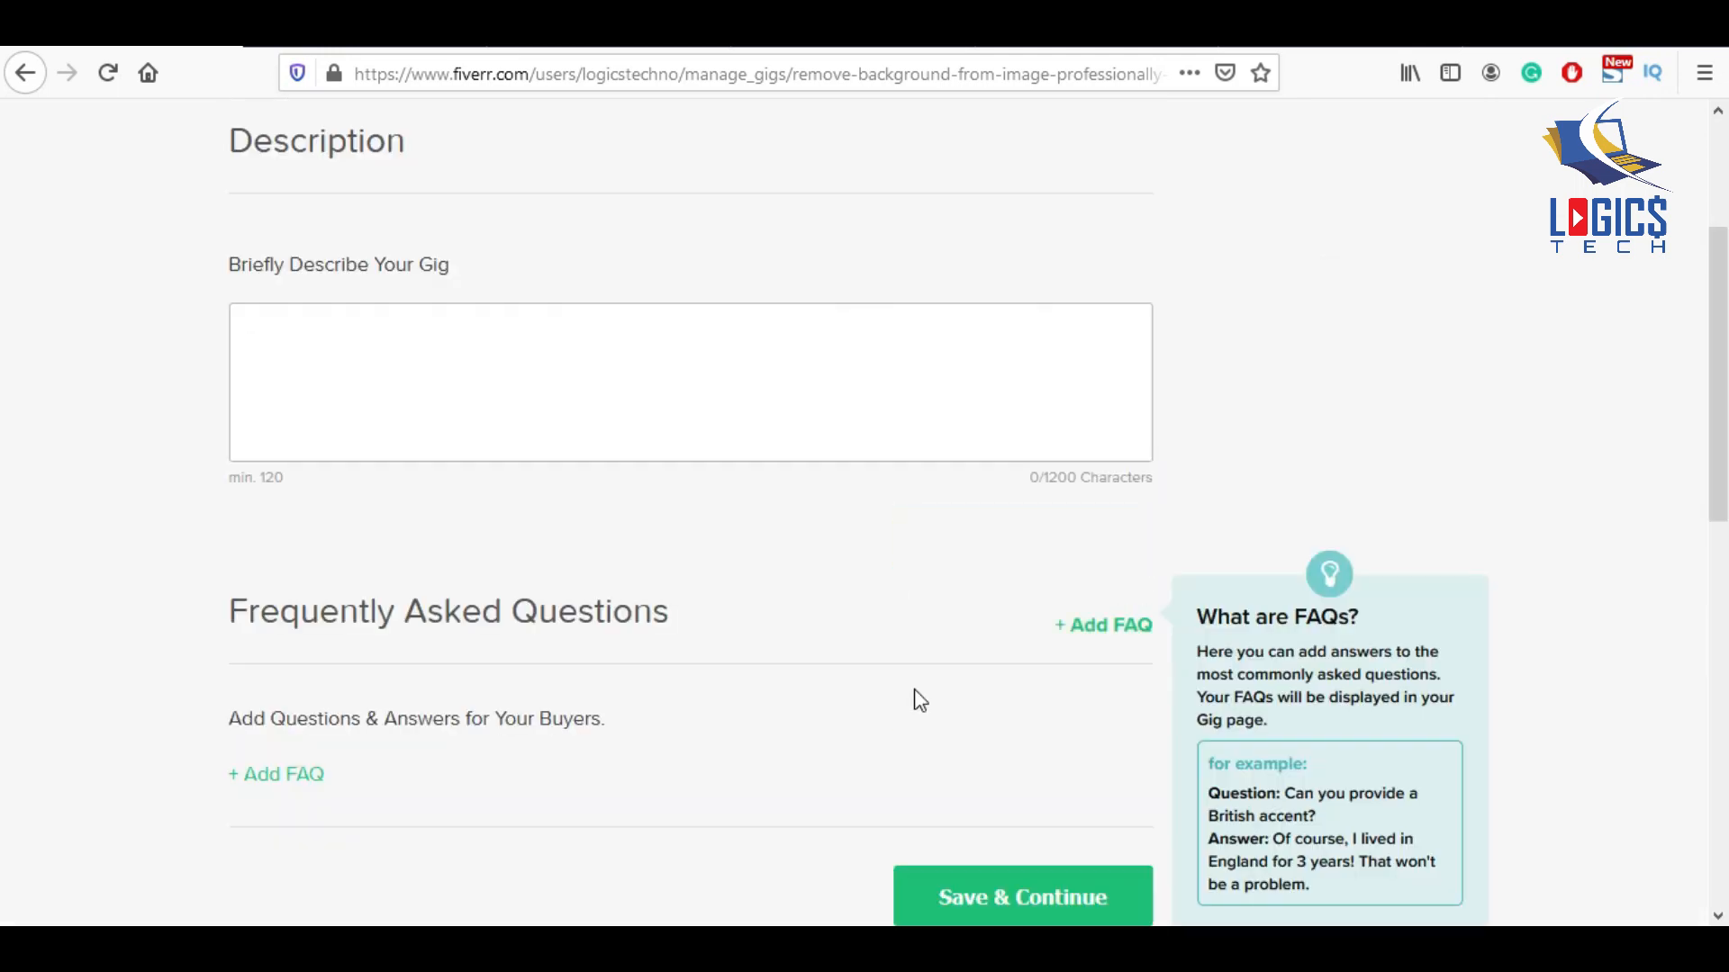
left_click(421, 333)
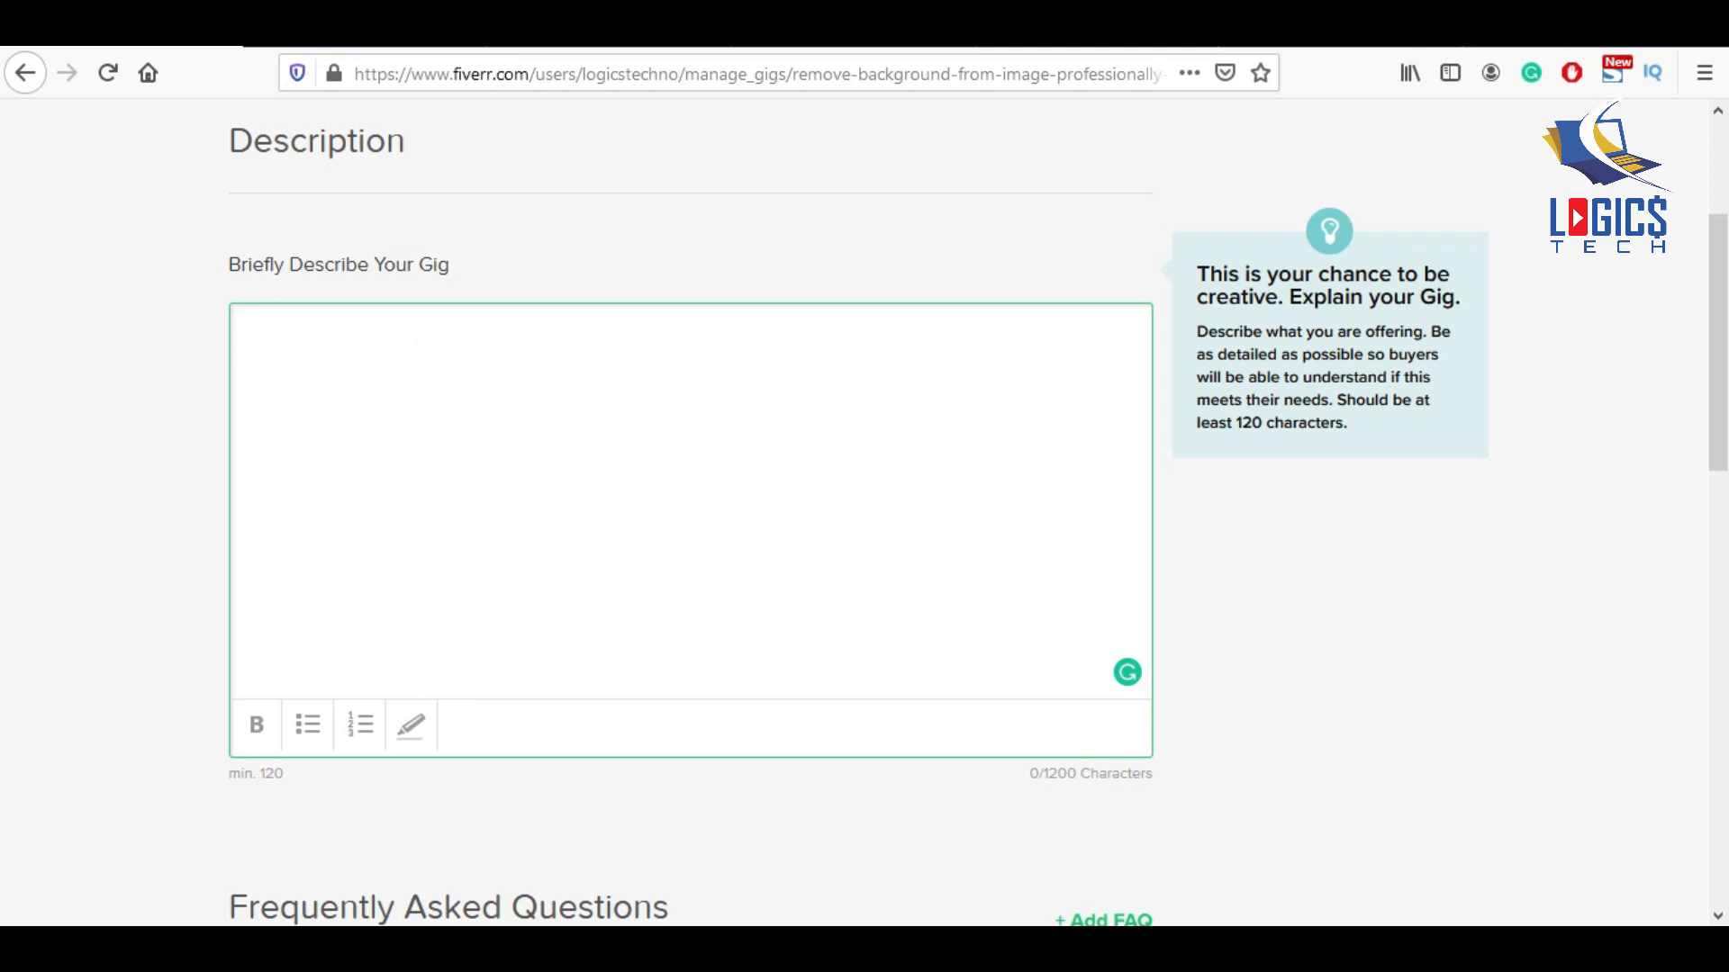
key("alt+Tab")
left_click(662, 529)
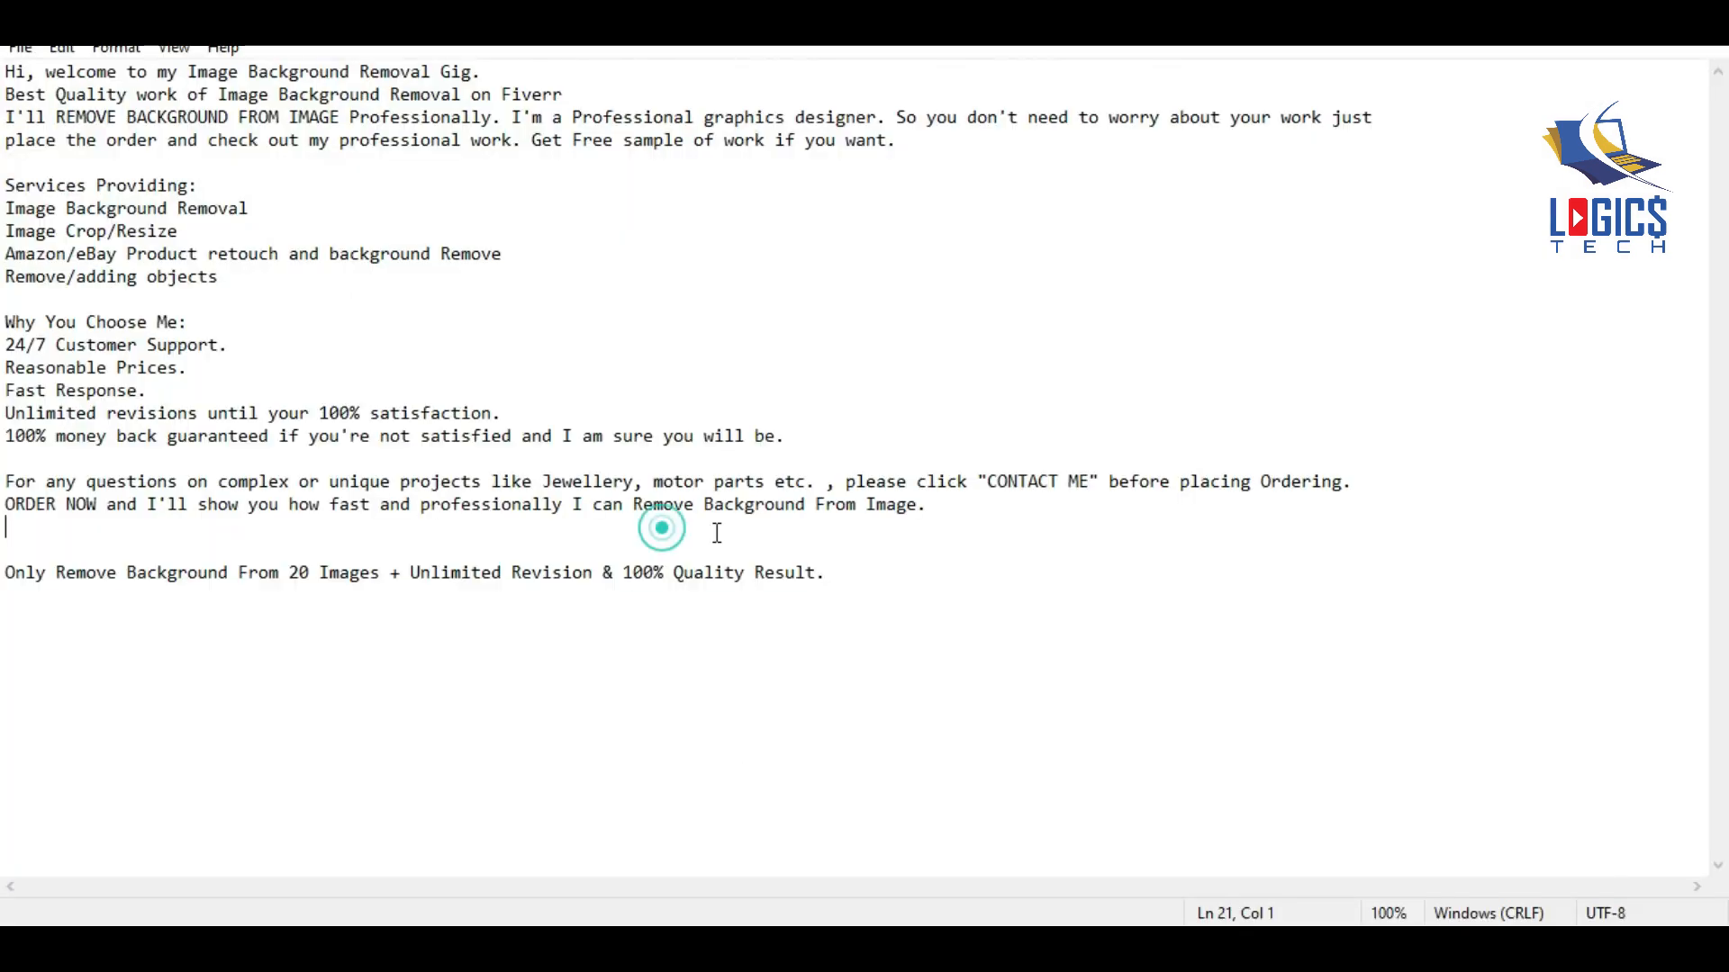
key("alt+Tab")
scroll(594, 630, "up", 10)
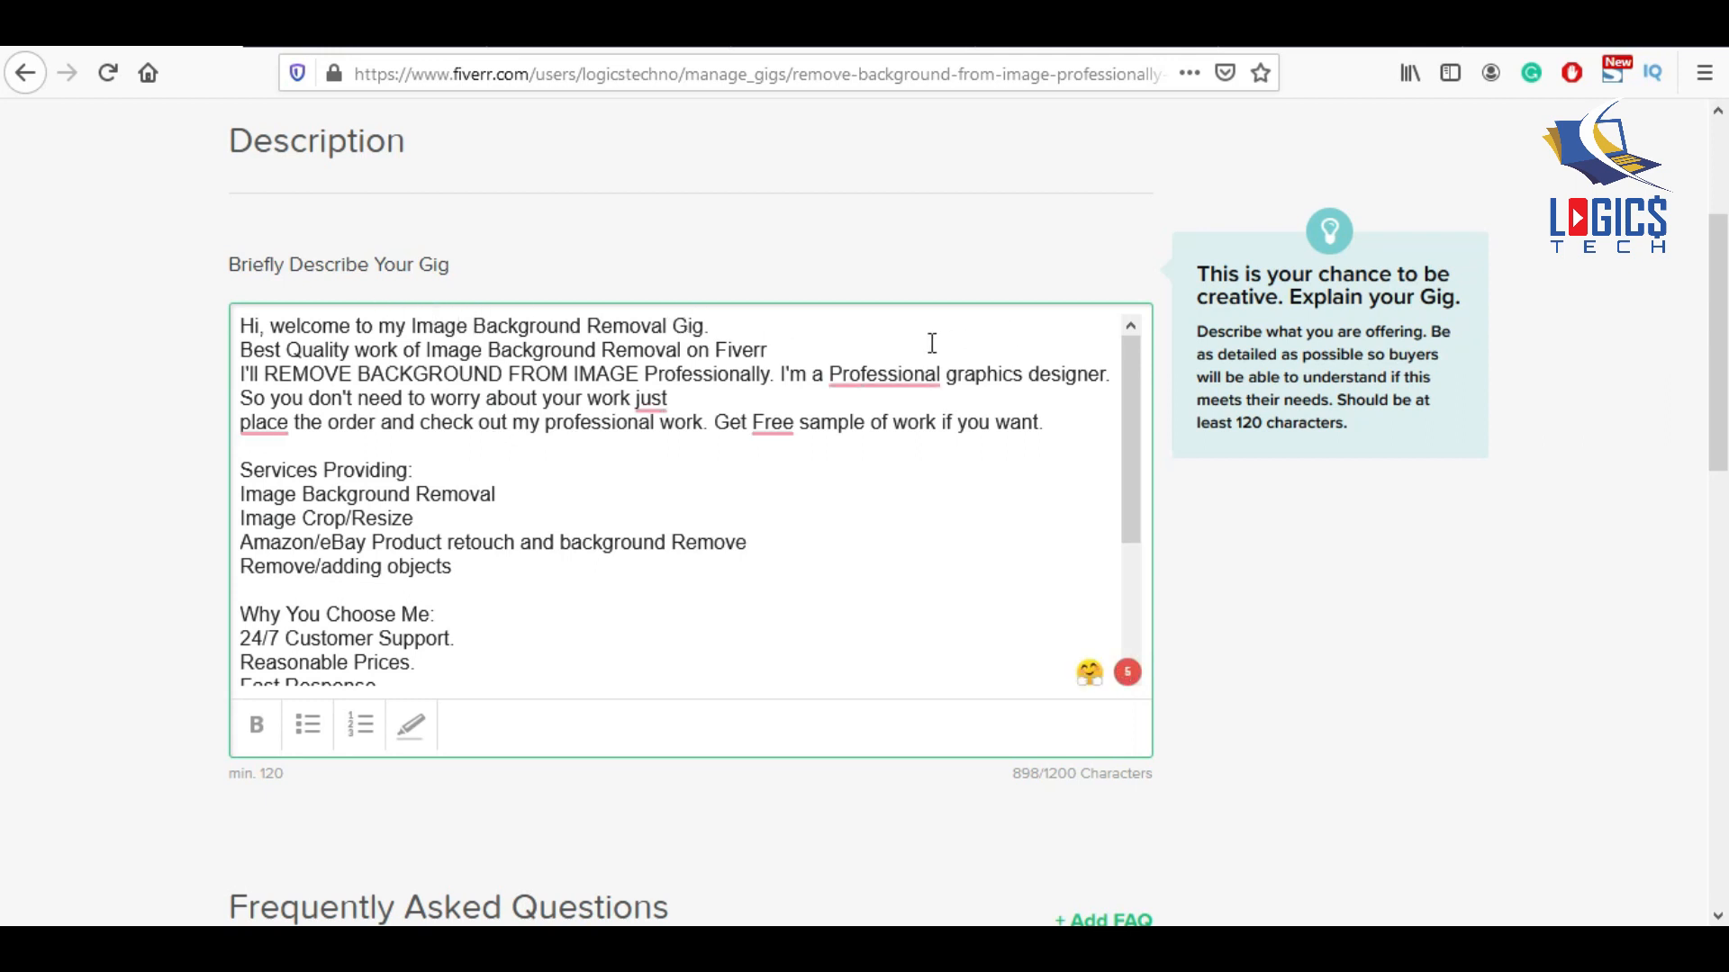
Accept Grammarly fixes: lowercase 'professional', rejoin the line before 'place', and change to 'Get a Free'.
mouse_move(894, 378)
left_click(887, 454)
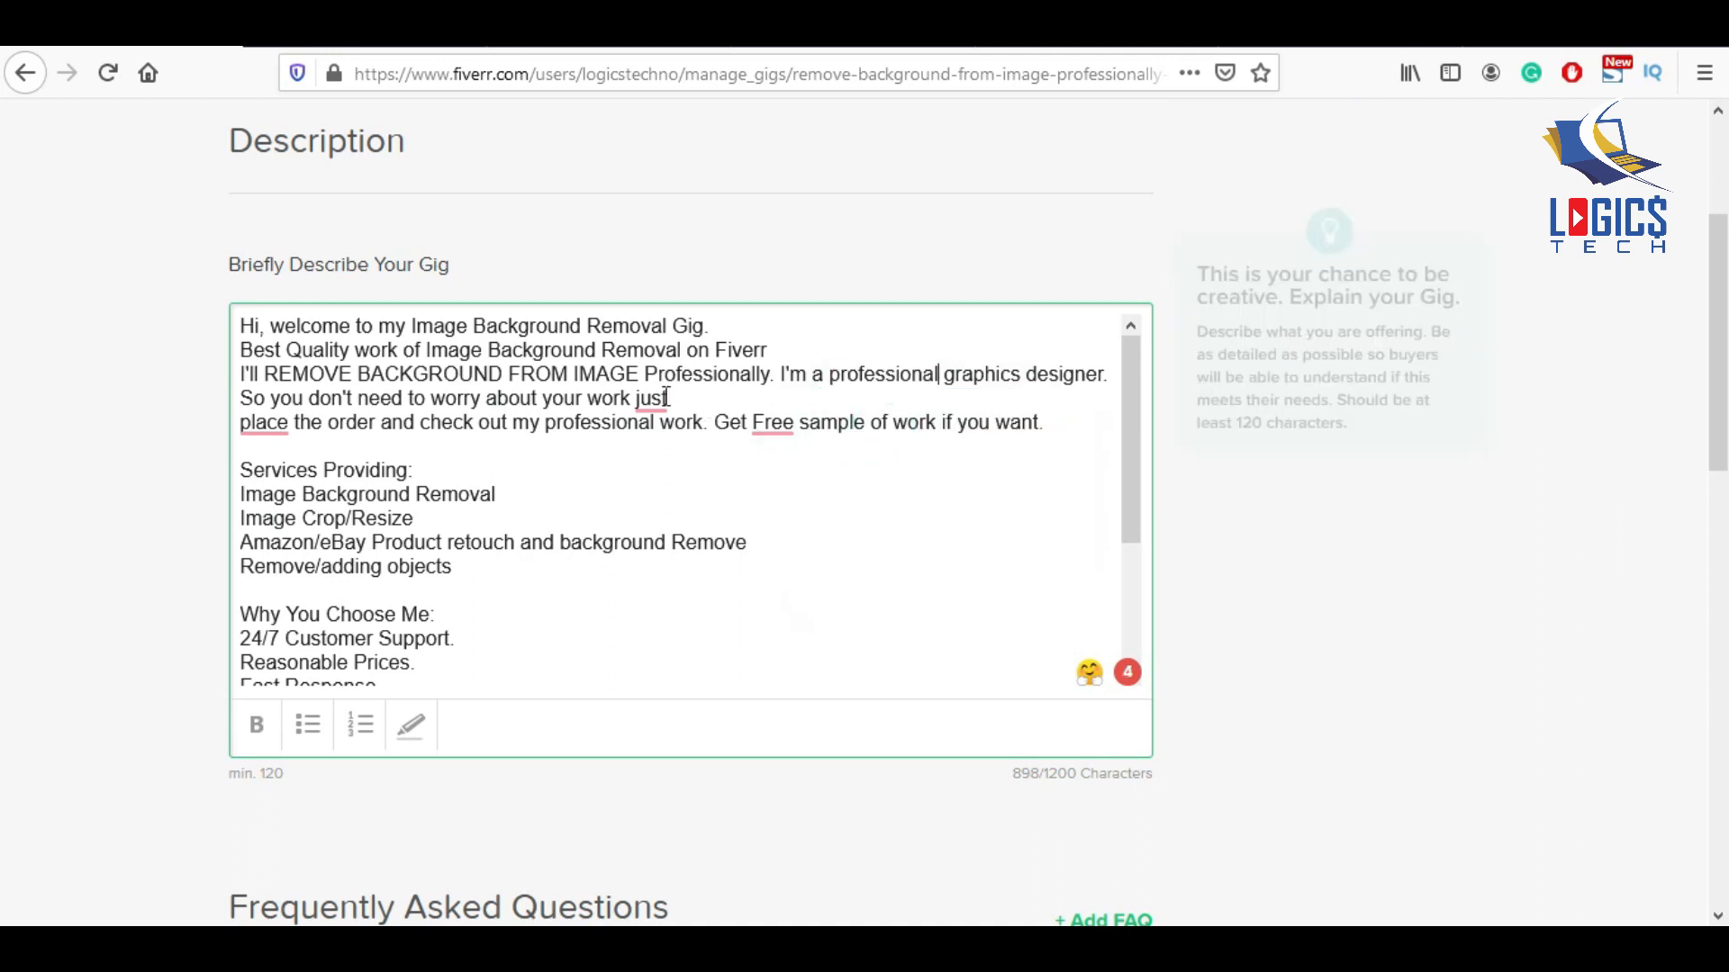
mouse_move(654, 400)
left_click(664, 483)
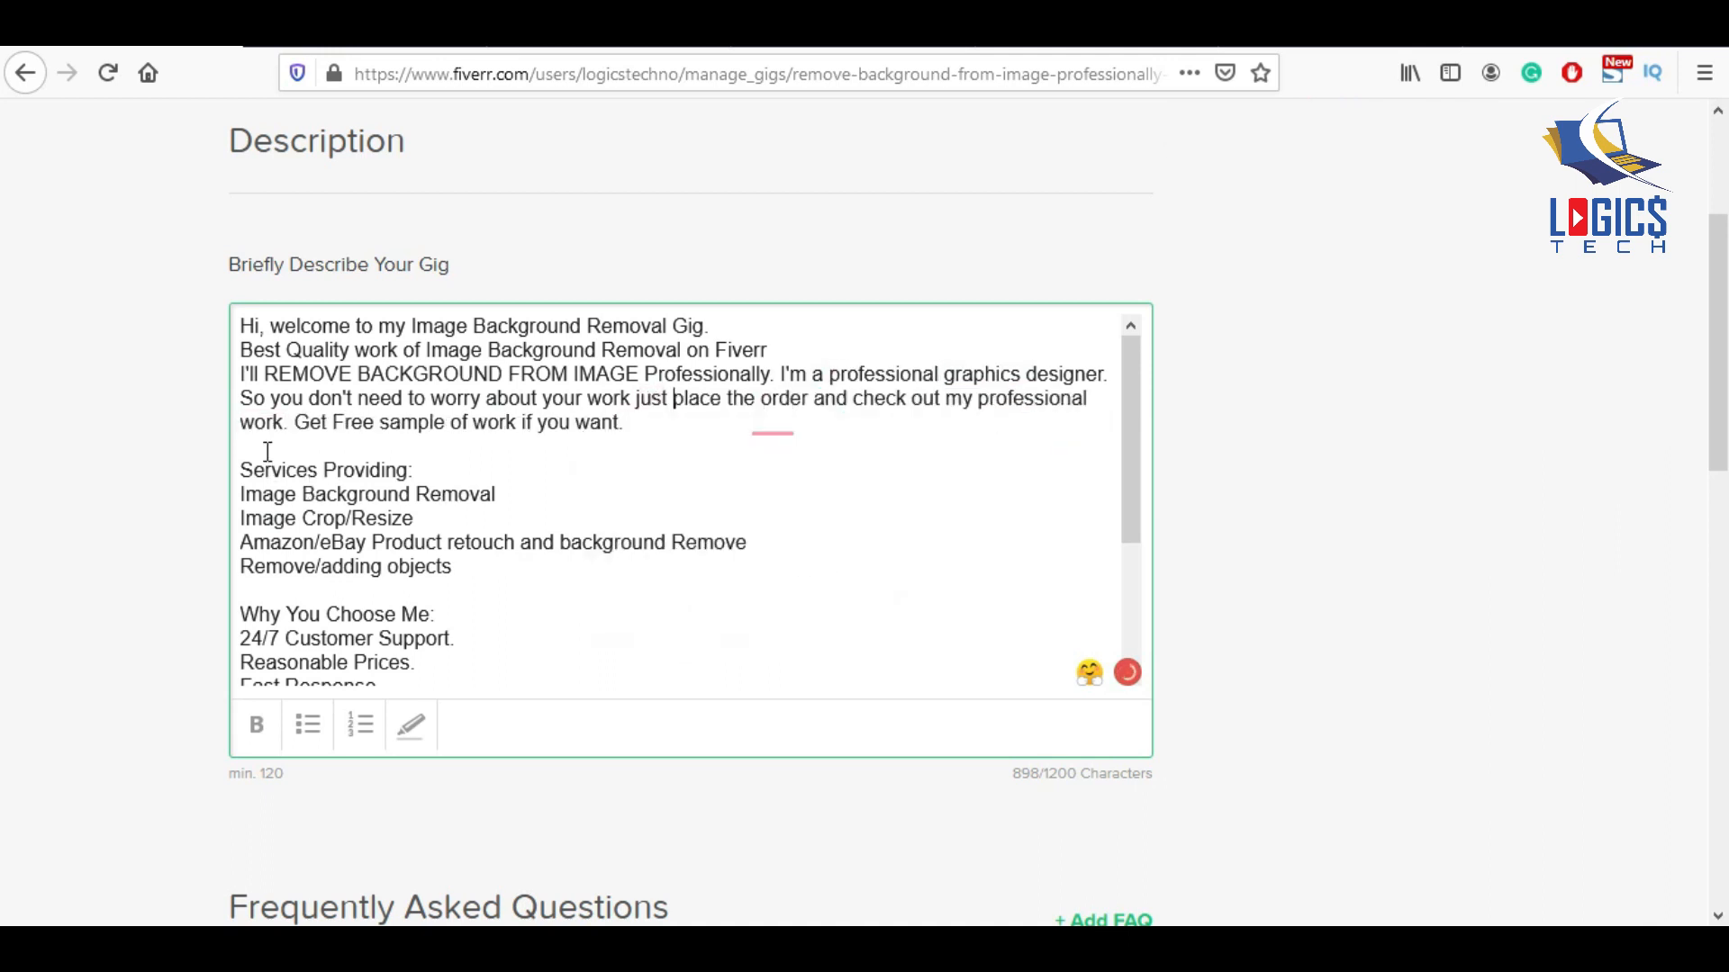
mouse_move(359, 422)
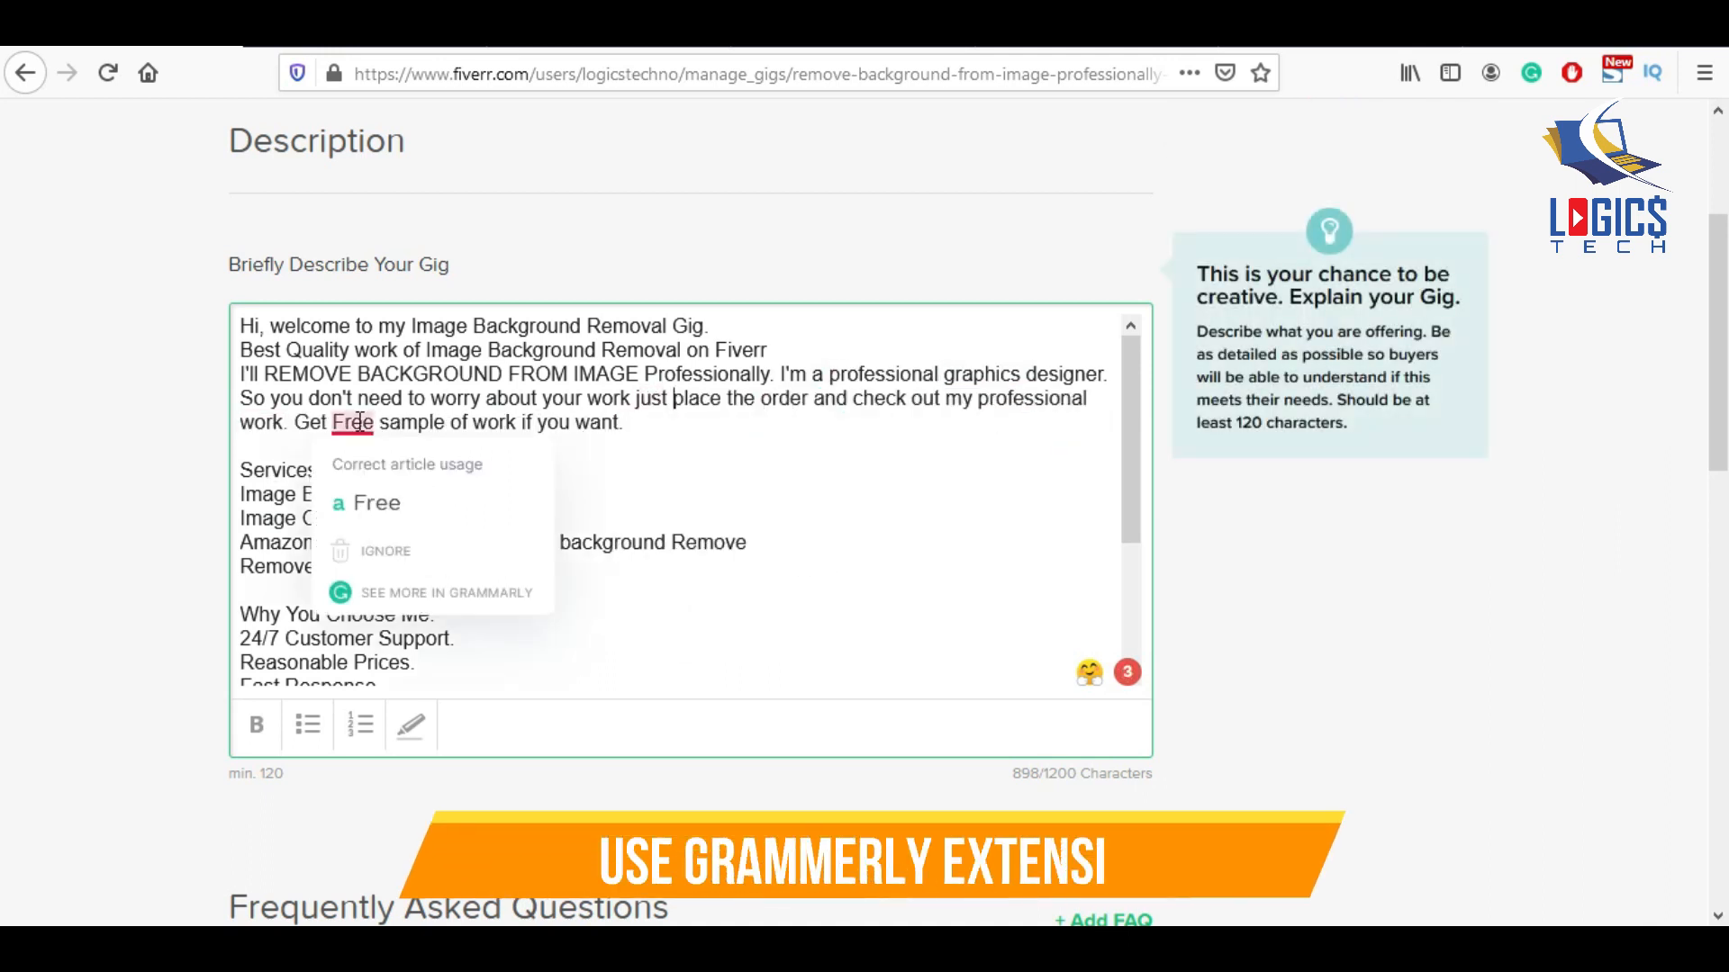
left_click(376, 501)
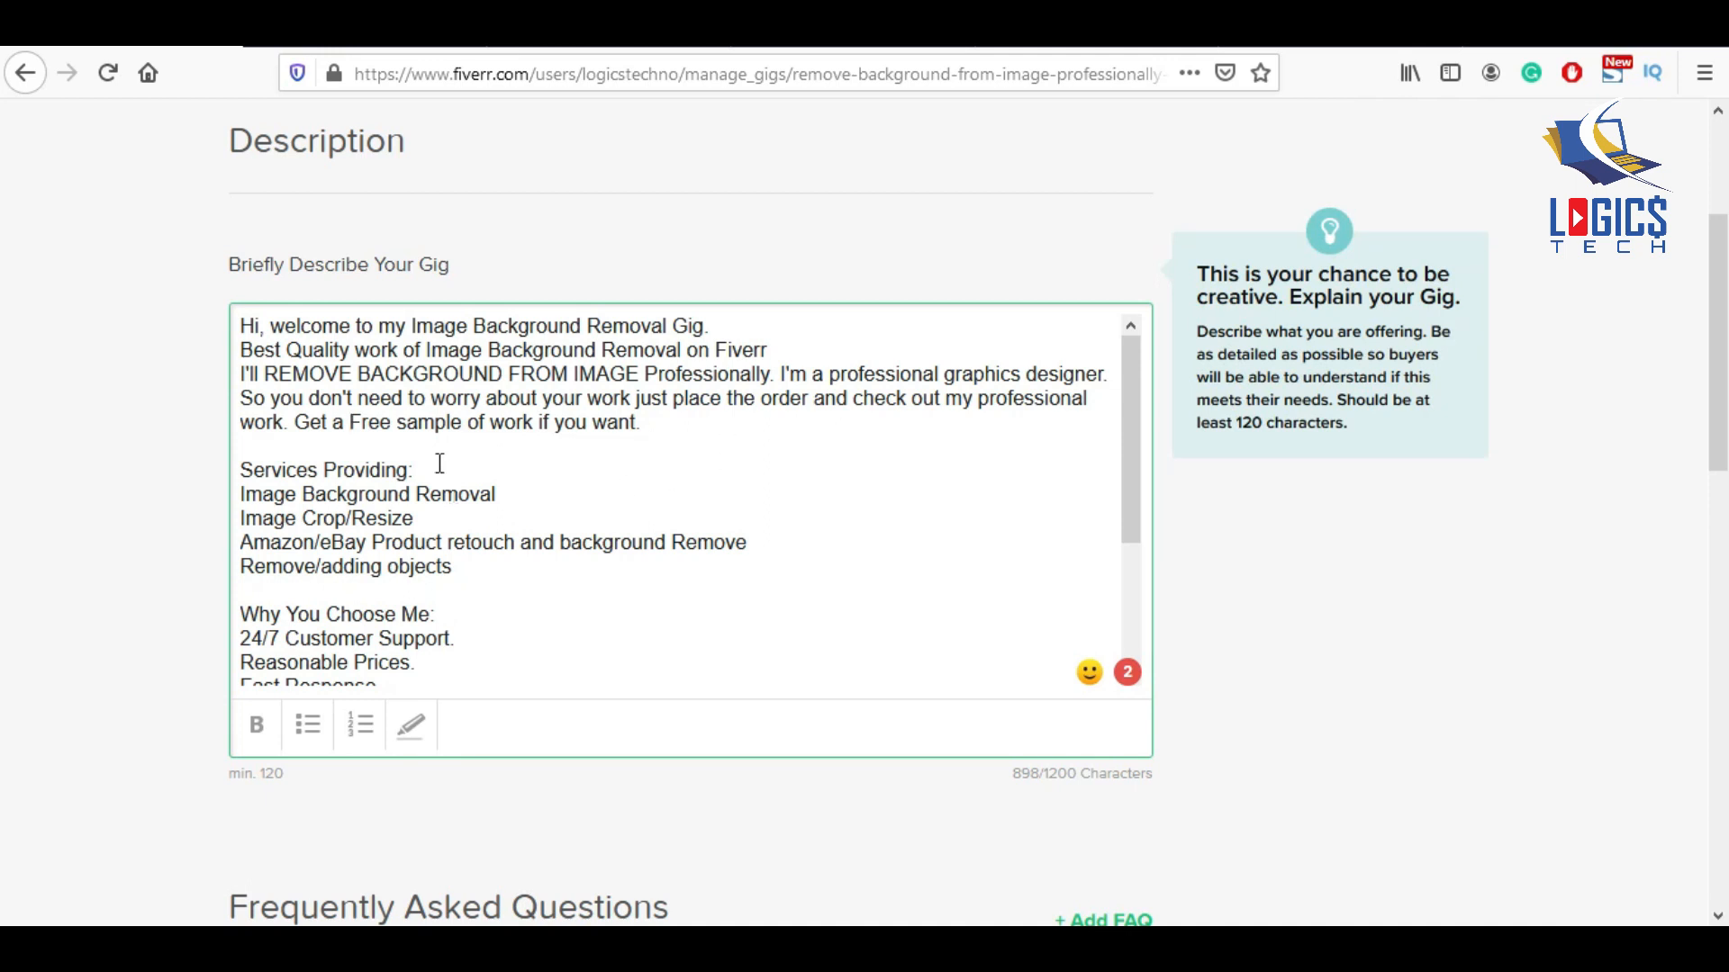
Bold the 'Services Providing:' heading and bullet its four service lines.
left_click_drag(434, 468, 220, 471)
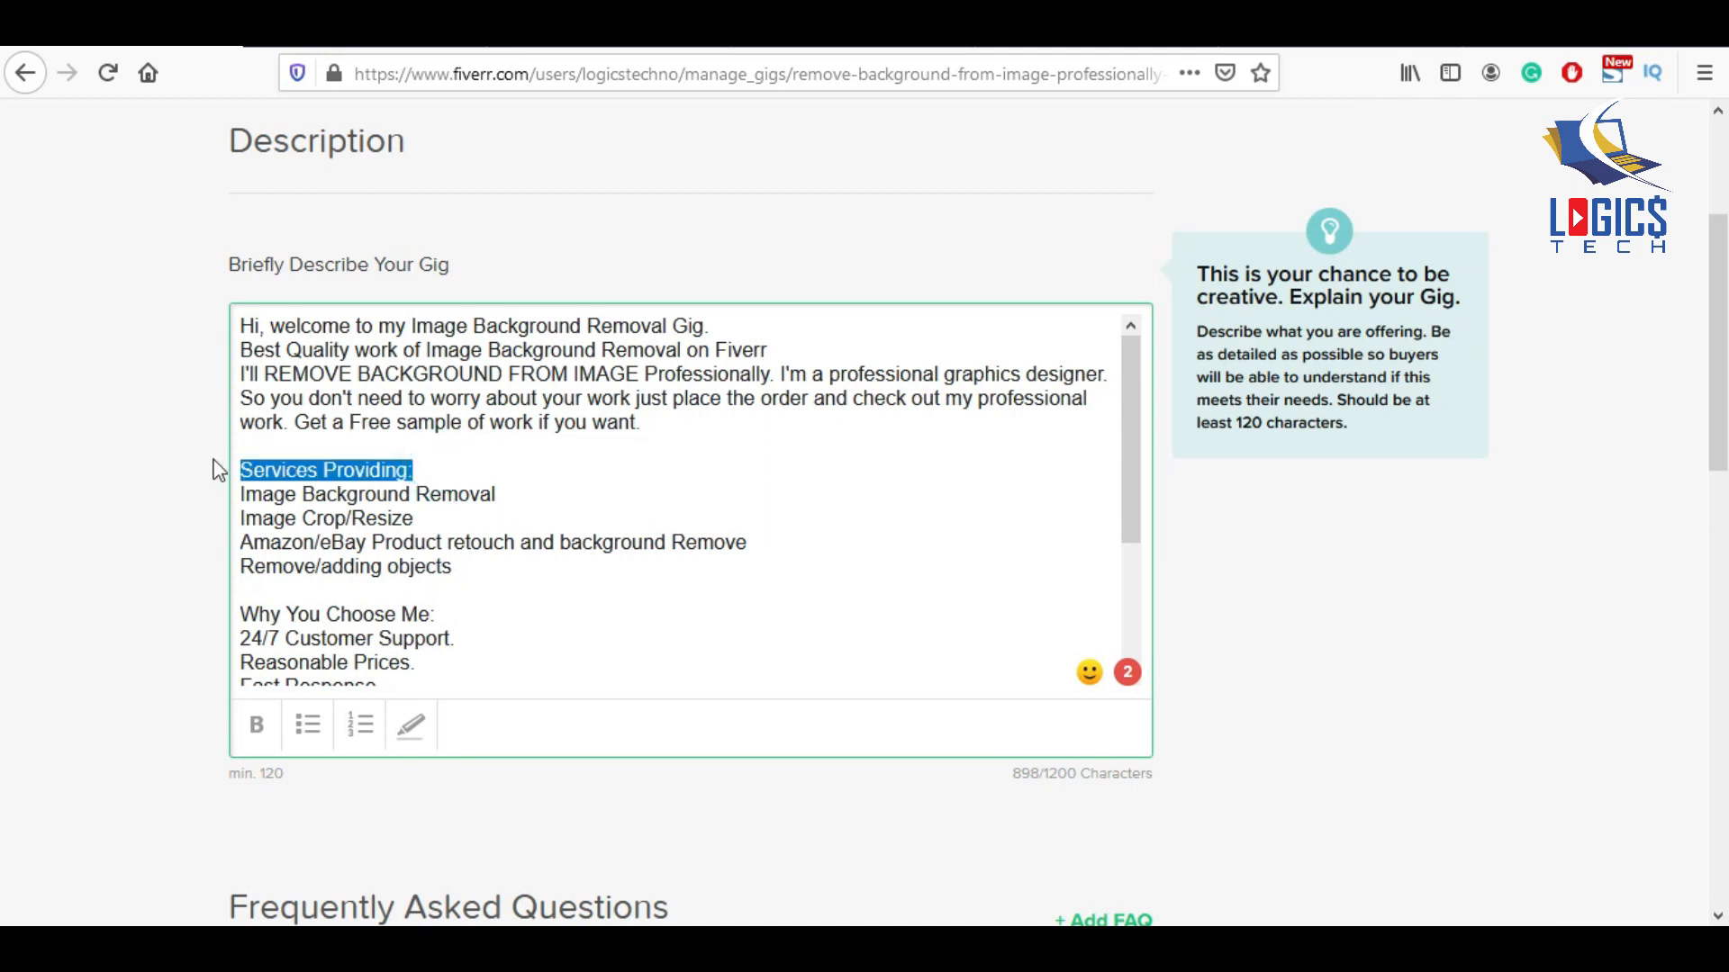
left_click(257, 723)
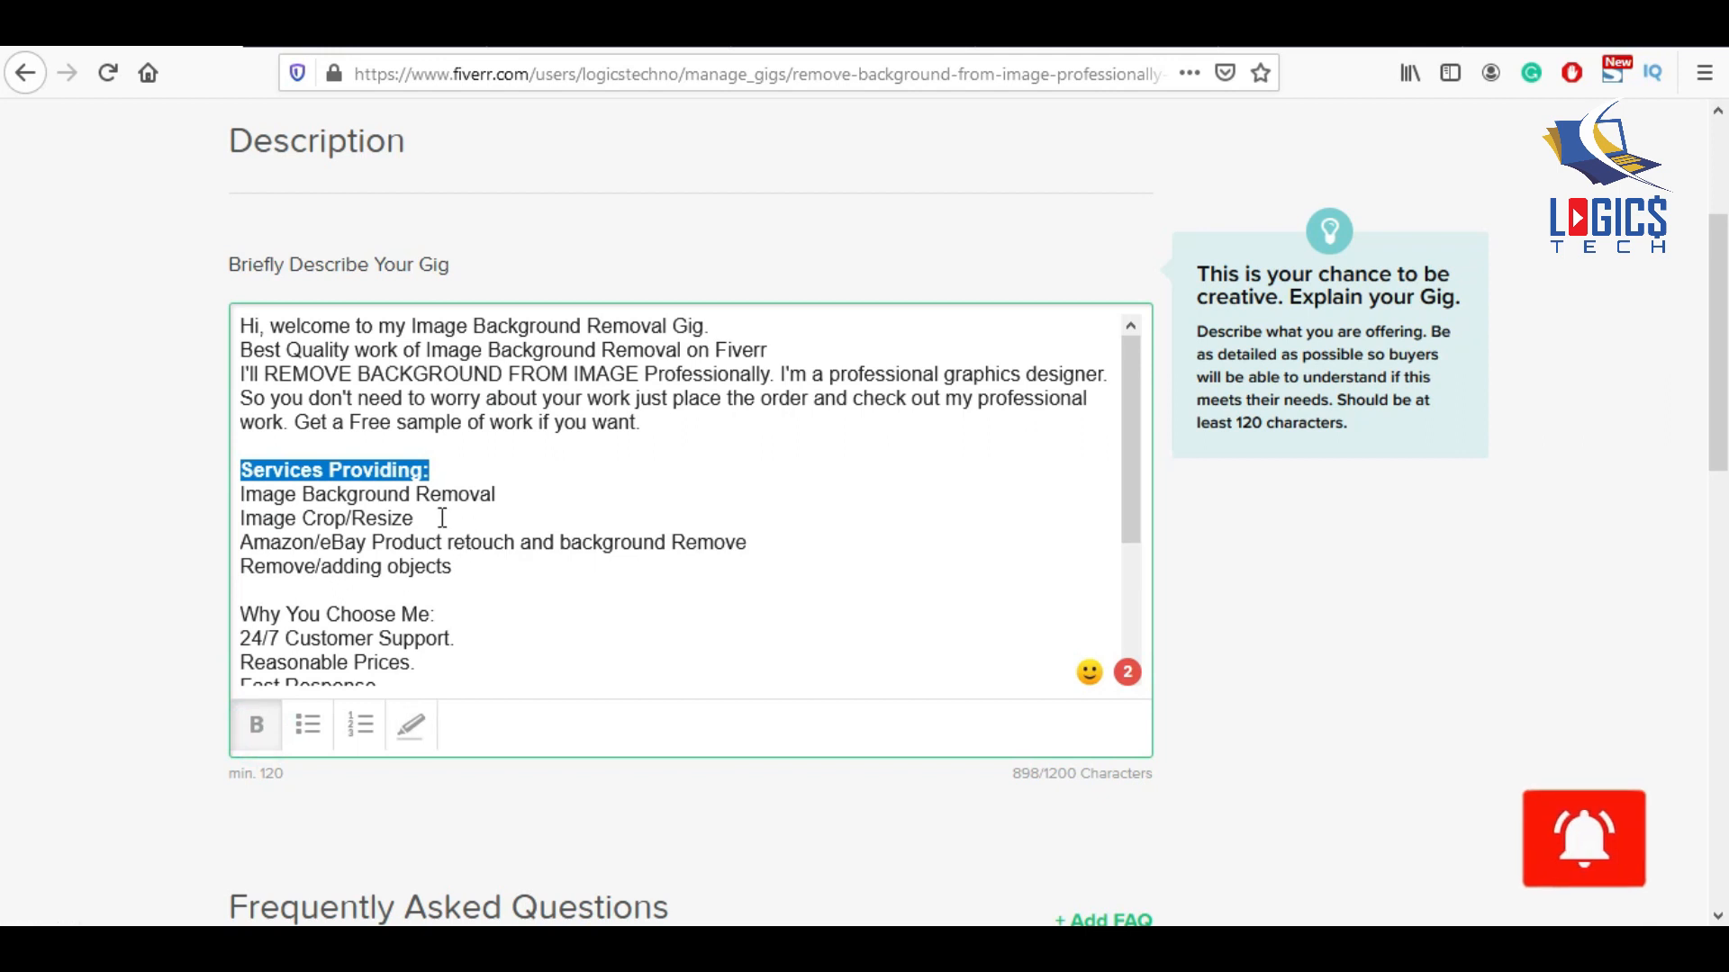
left_click(447, 472)
scroll(455, 489, "down", 2)
left_click(282, 357)
left_click(307, 725)
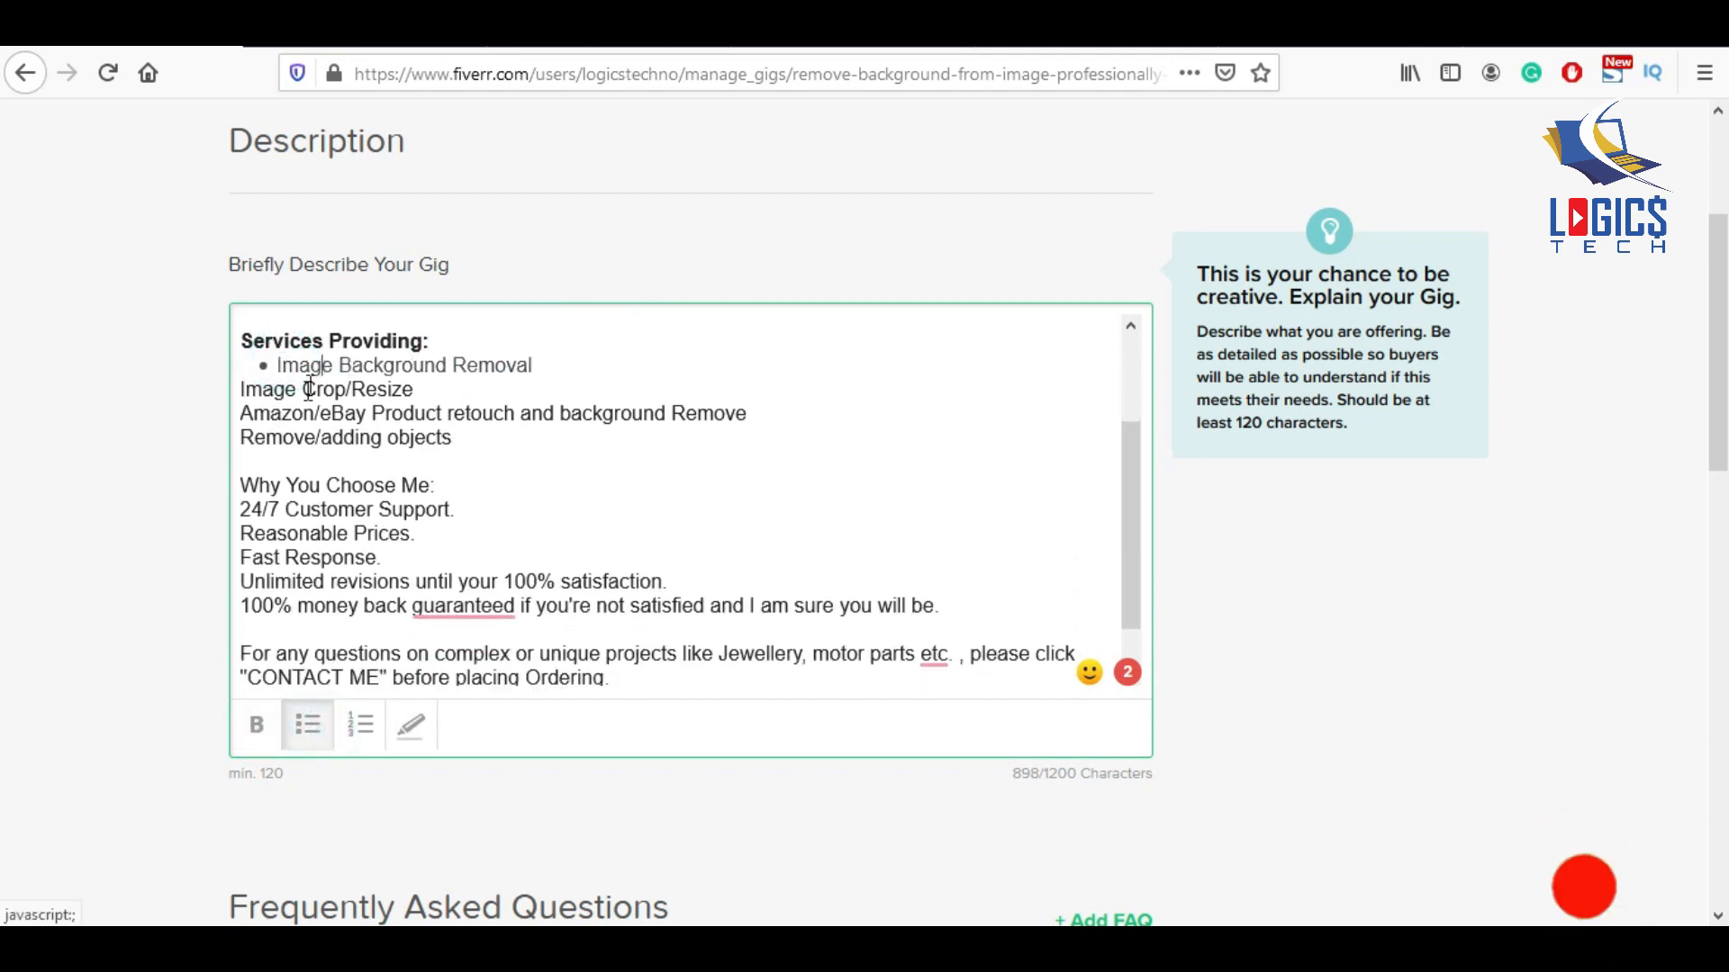
left_click(308, 389)
left_click(295, 726)
key("Down")
left_click(301, 728)
key("Down")
left_click(301, 725)
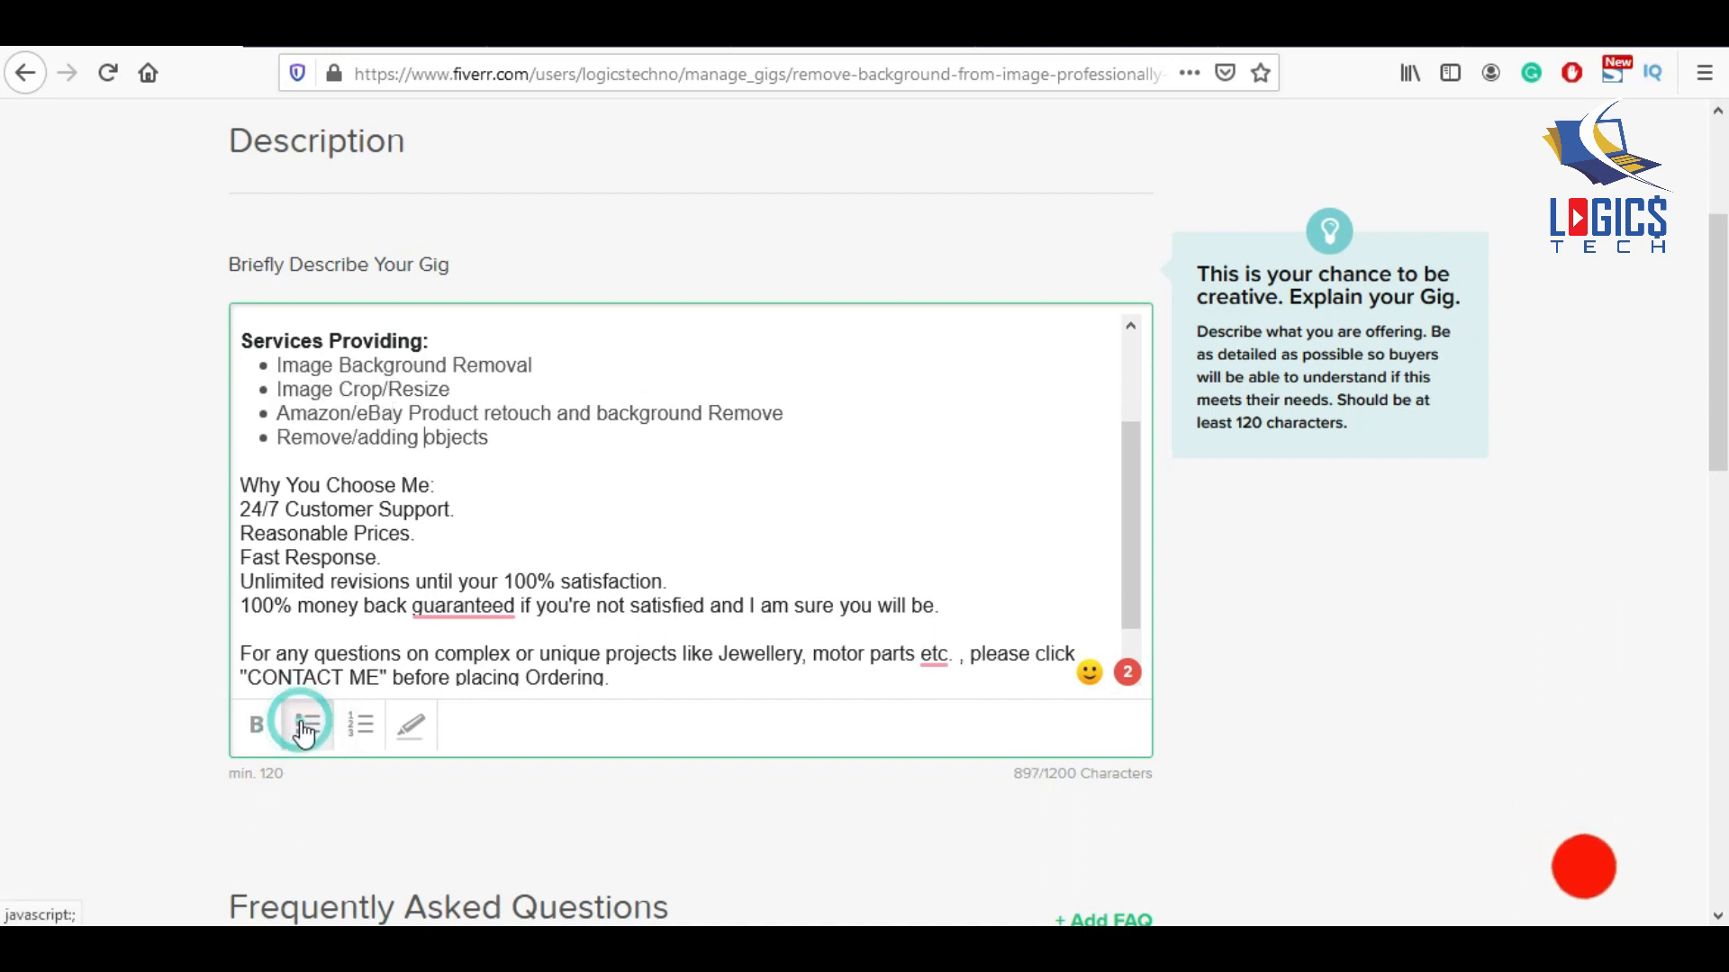
Bold the 'Why You Choose Me:' heading and bullet its five reason lines.
left_click_drag(437, 485, 218, 480)
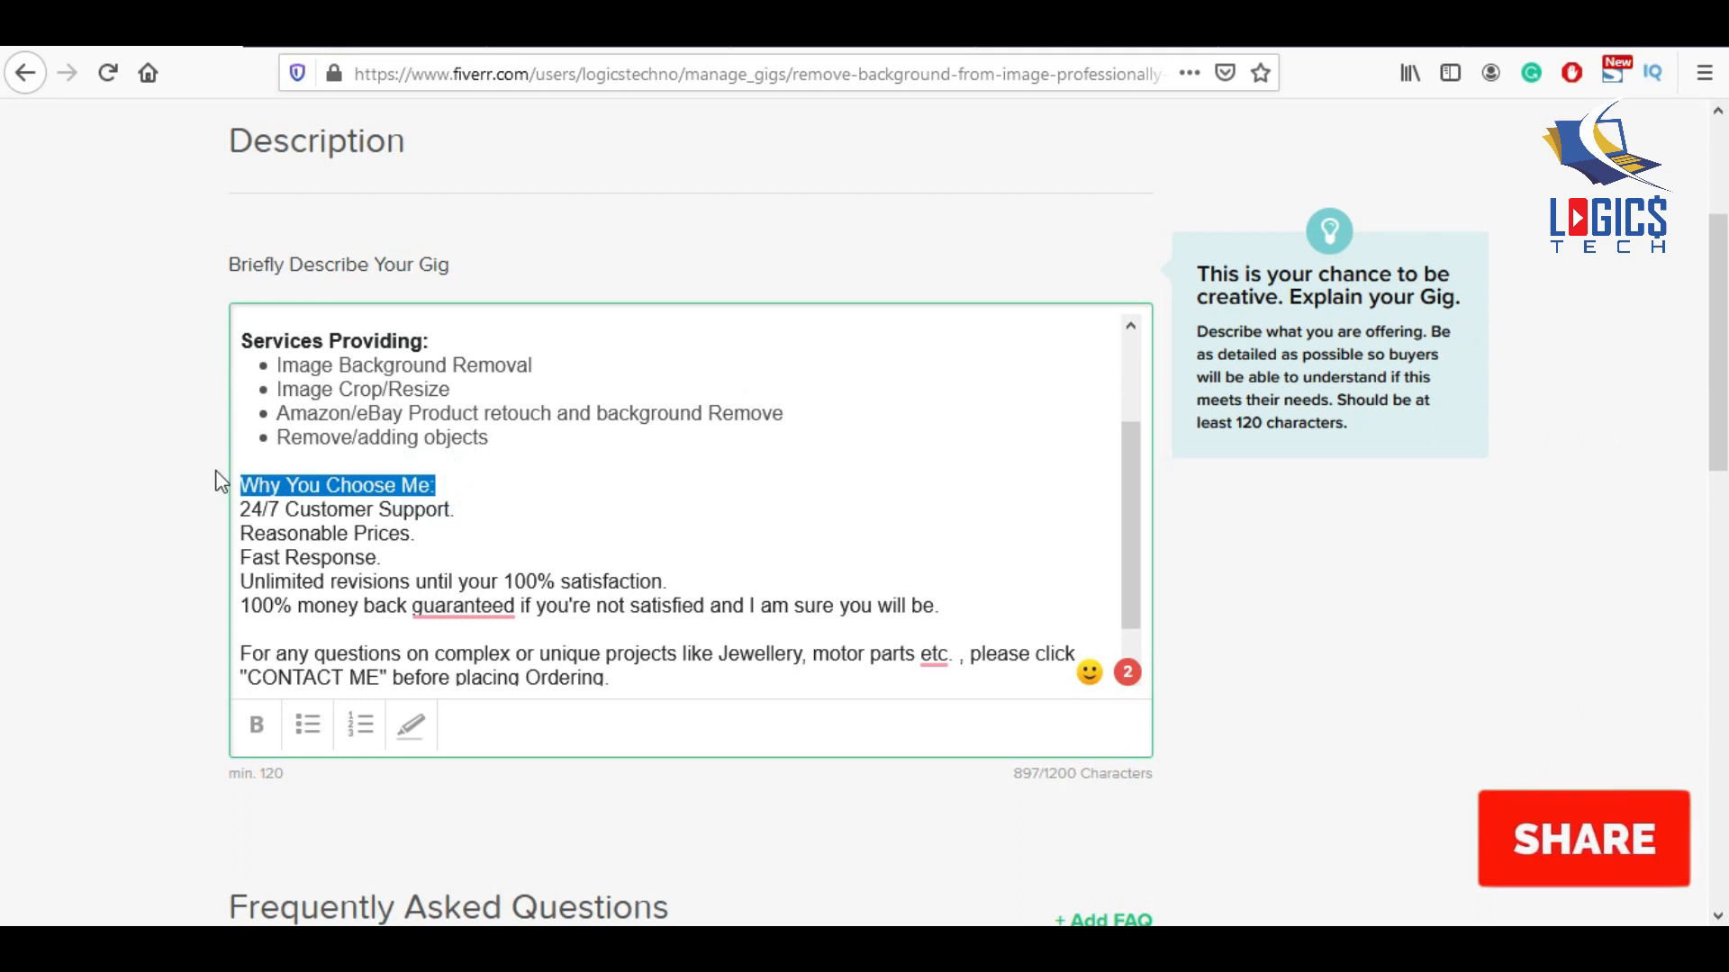
left_click(256, 725)
left_click(325, 509)
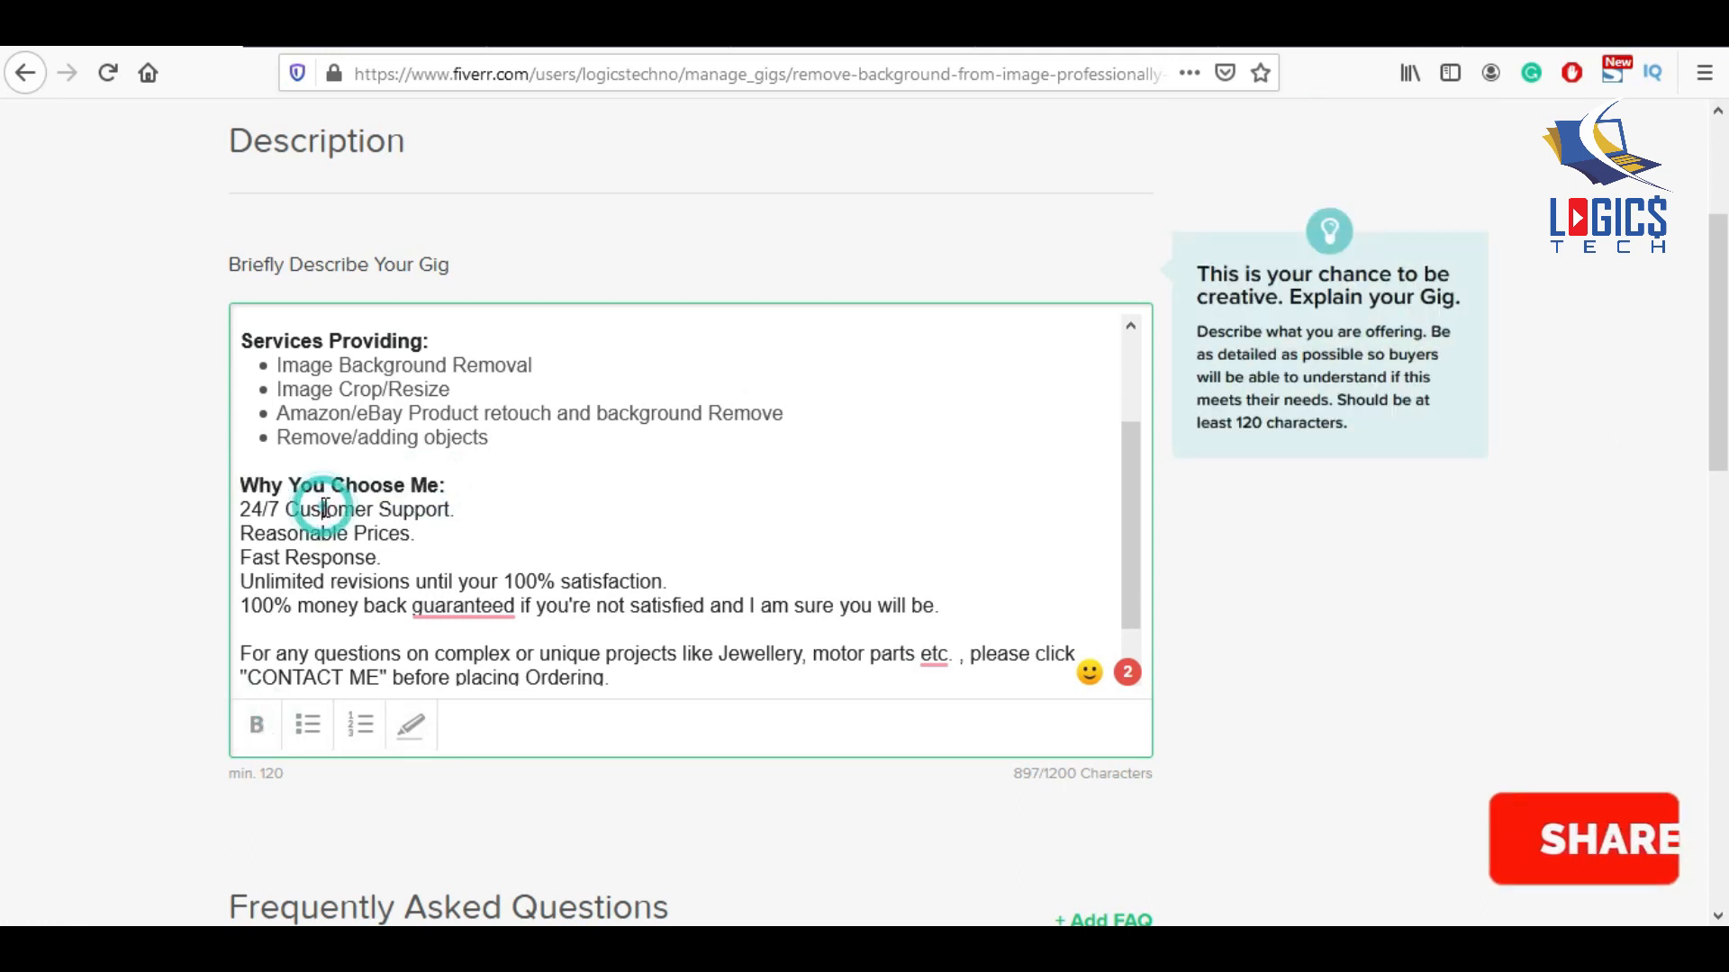
left_click(309, 728)
left_click(308, 726)
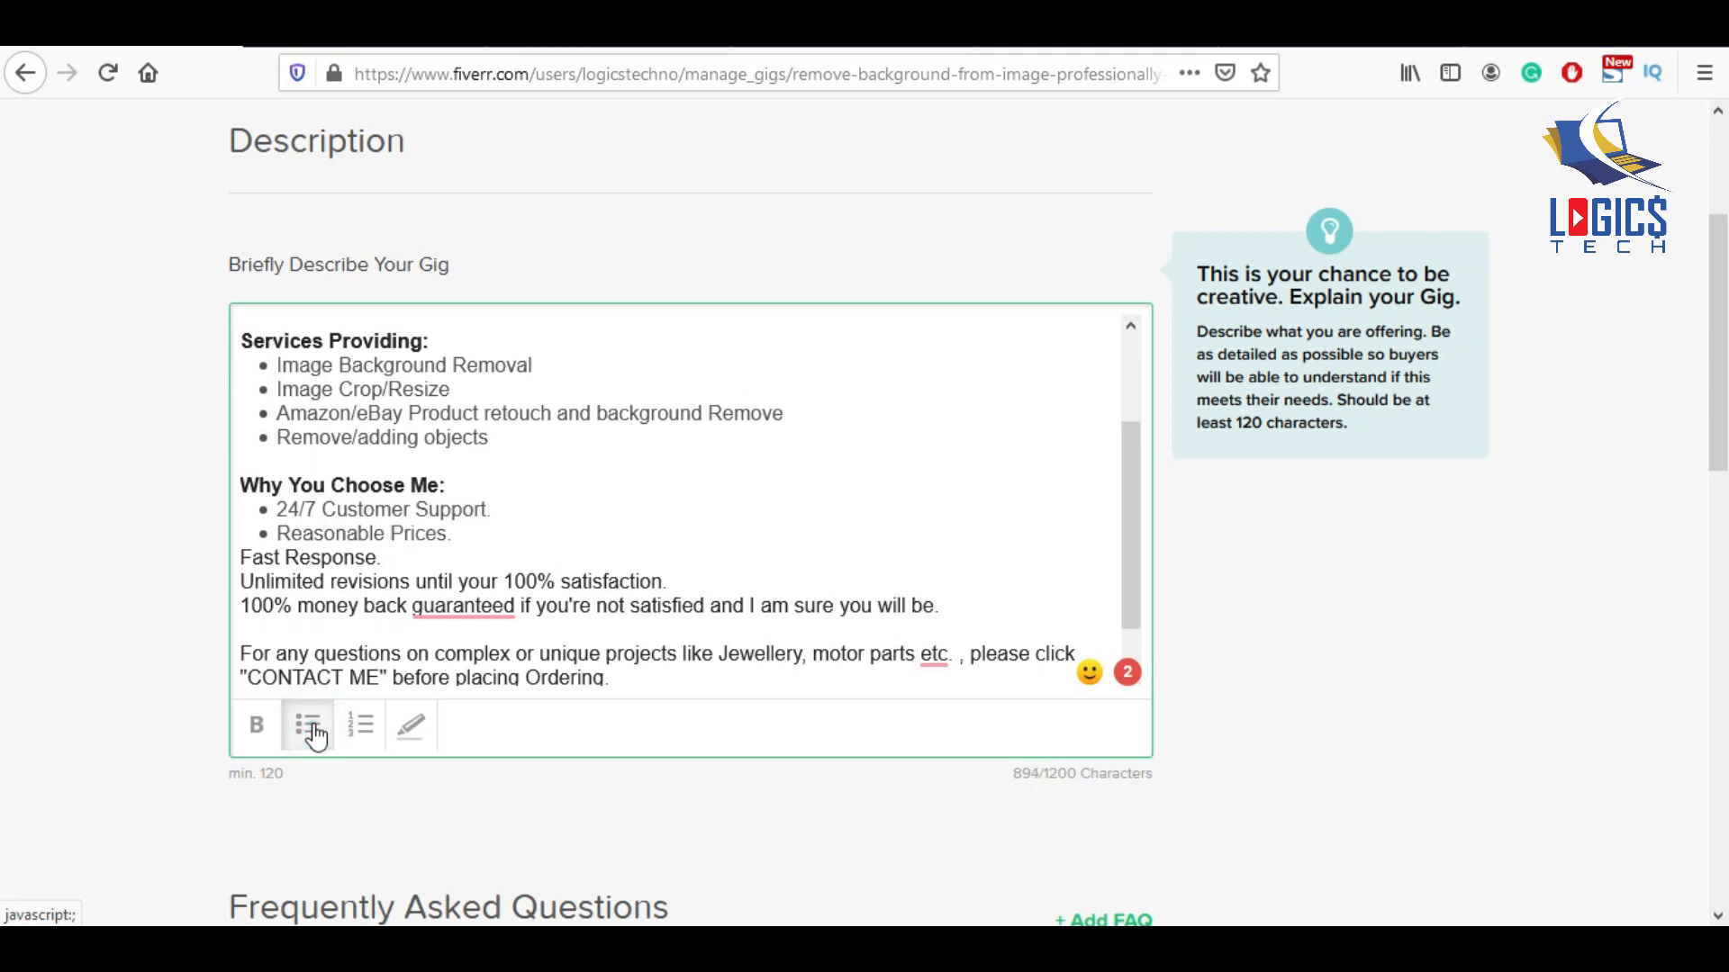
left_click(311, 728)
left_click(311, 727)
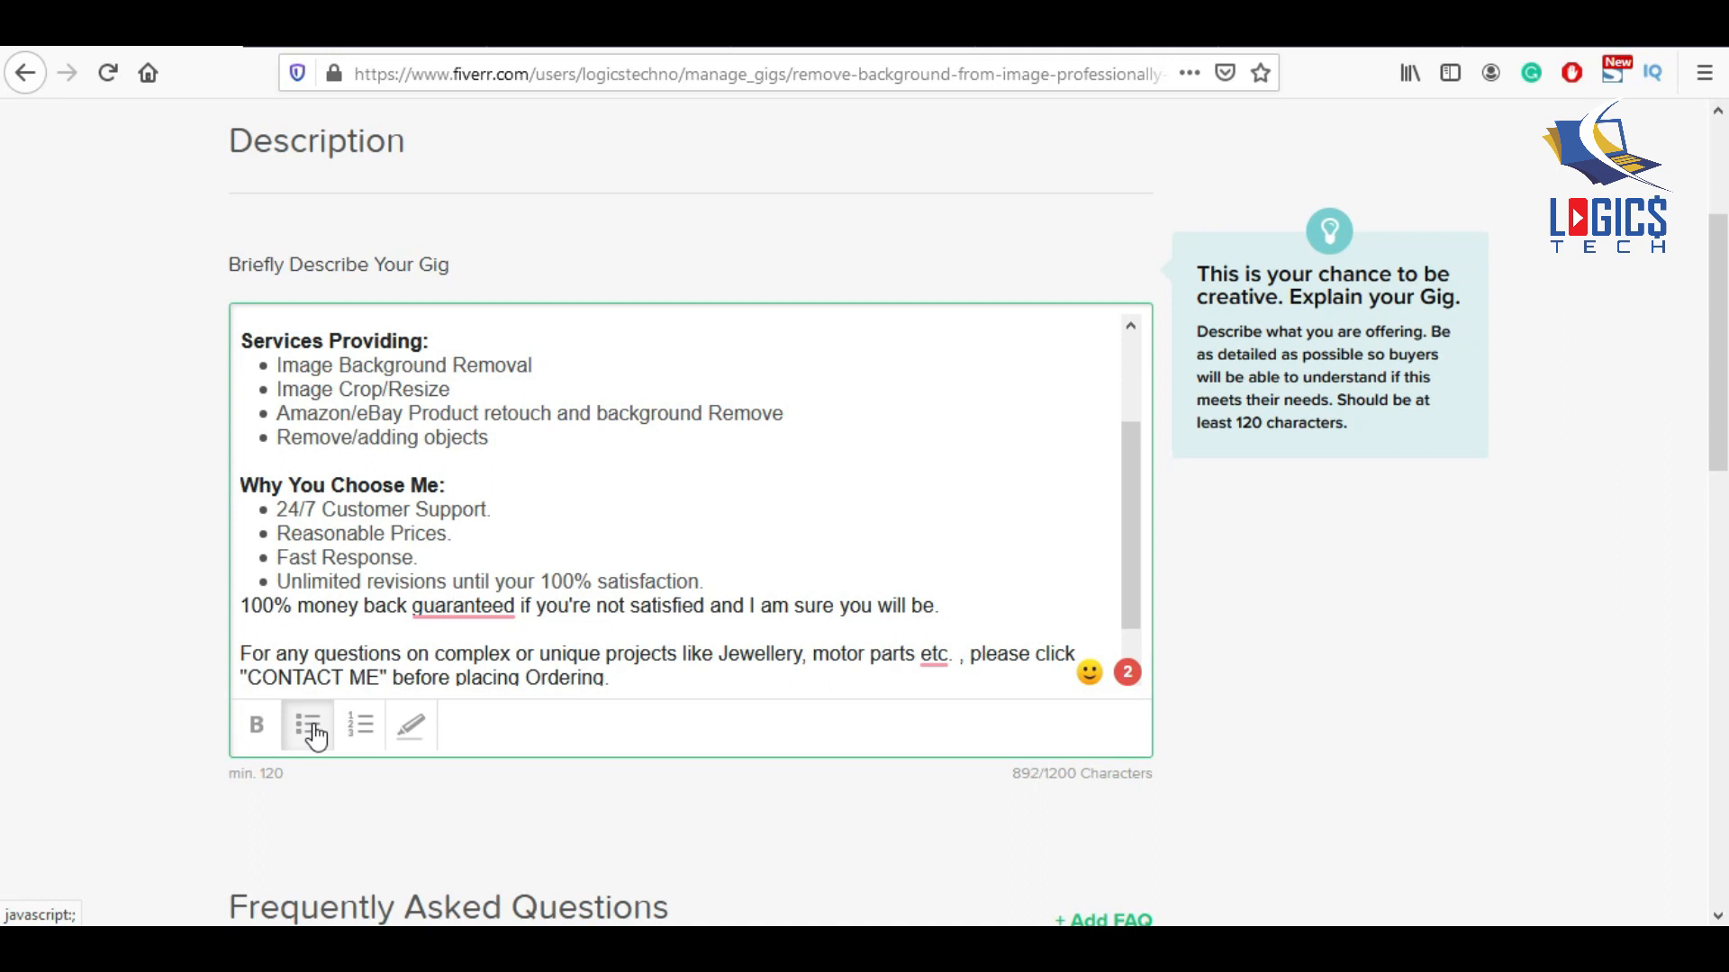
left_click(314, 737)
Accept Grammarly fixes for 'guarantee', 'money-back' and the comma before 'etc.'.
mouse_move(510, 603)
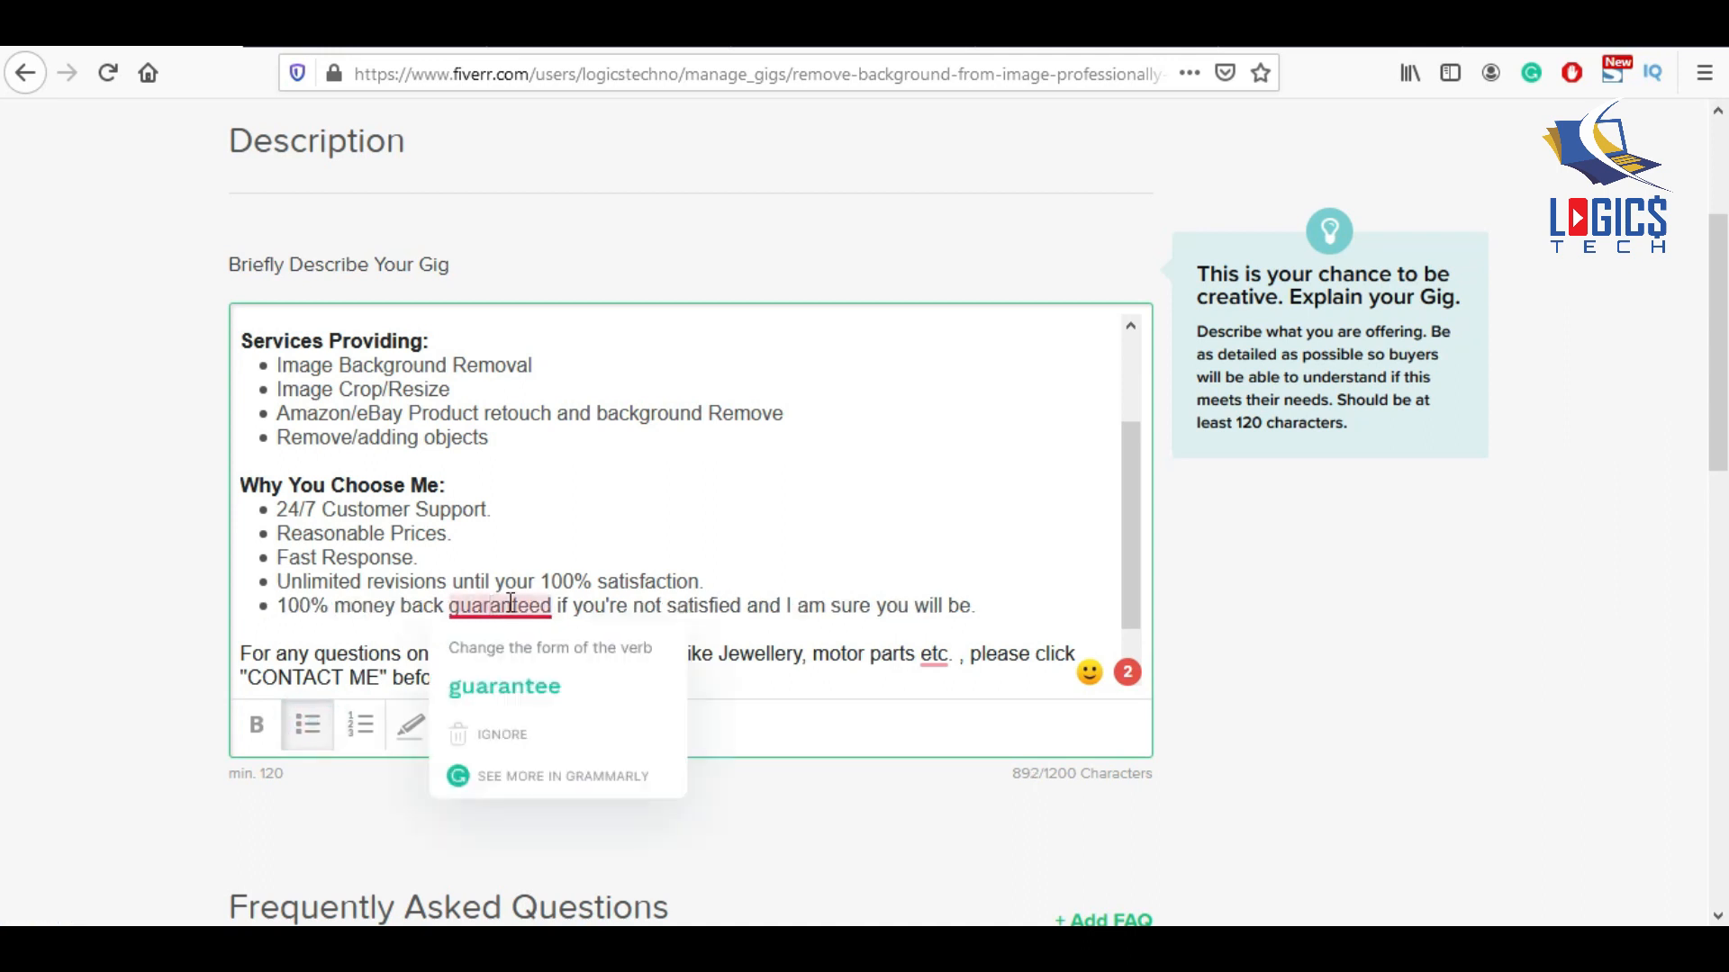
left_click(506, 681)
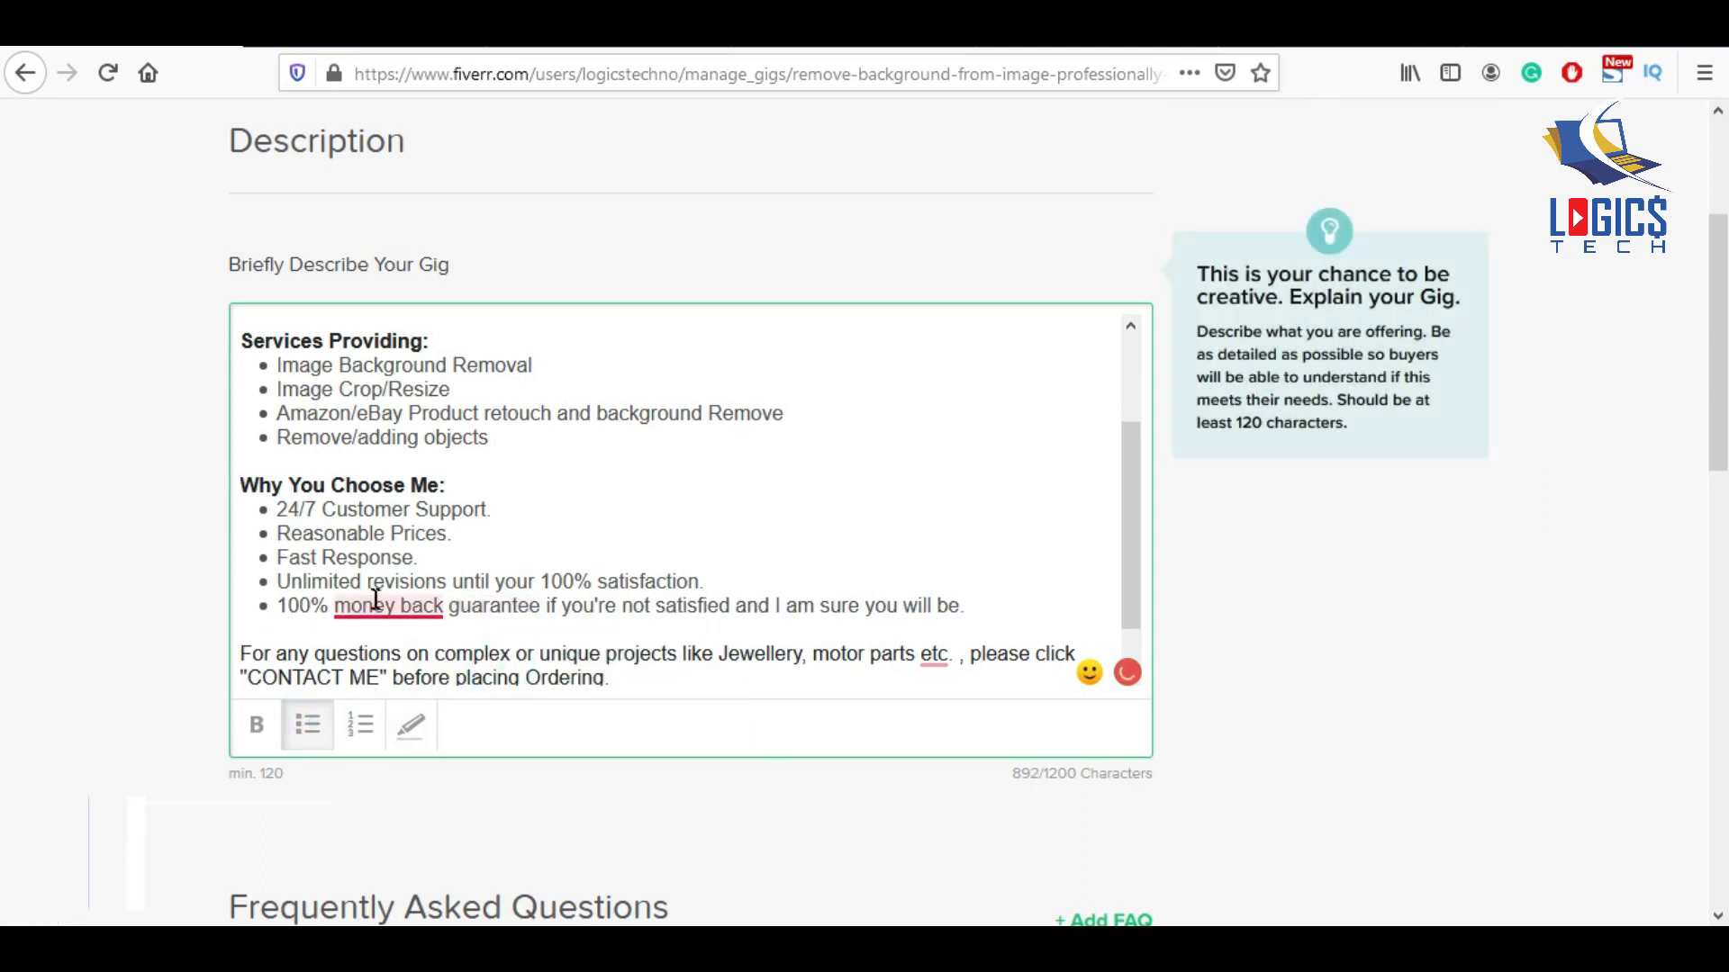
mouse_move(376, 599)
left_click(402, 684)
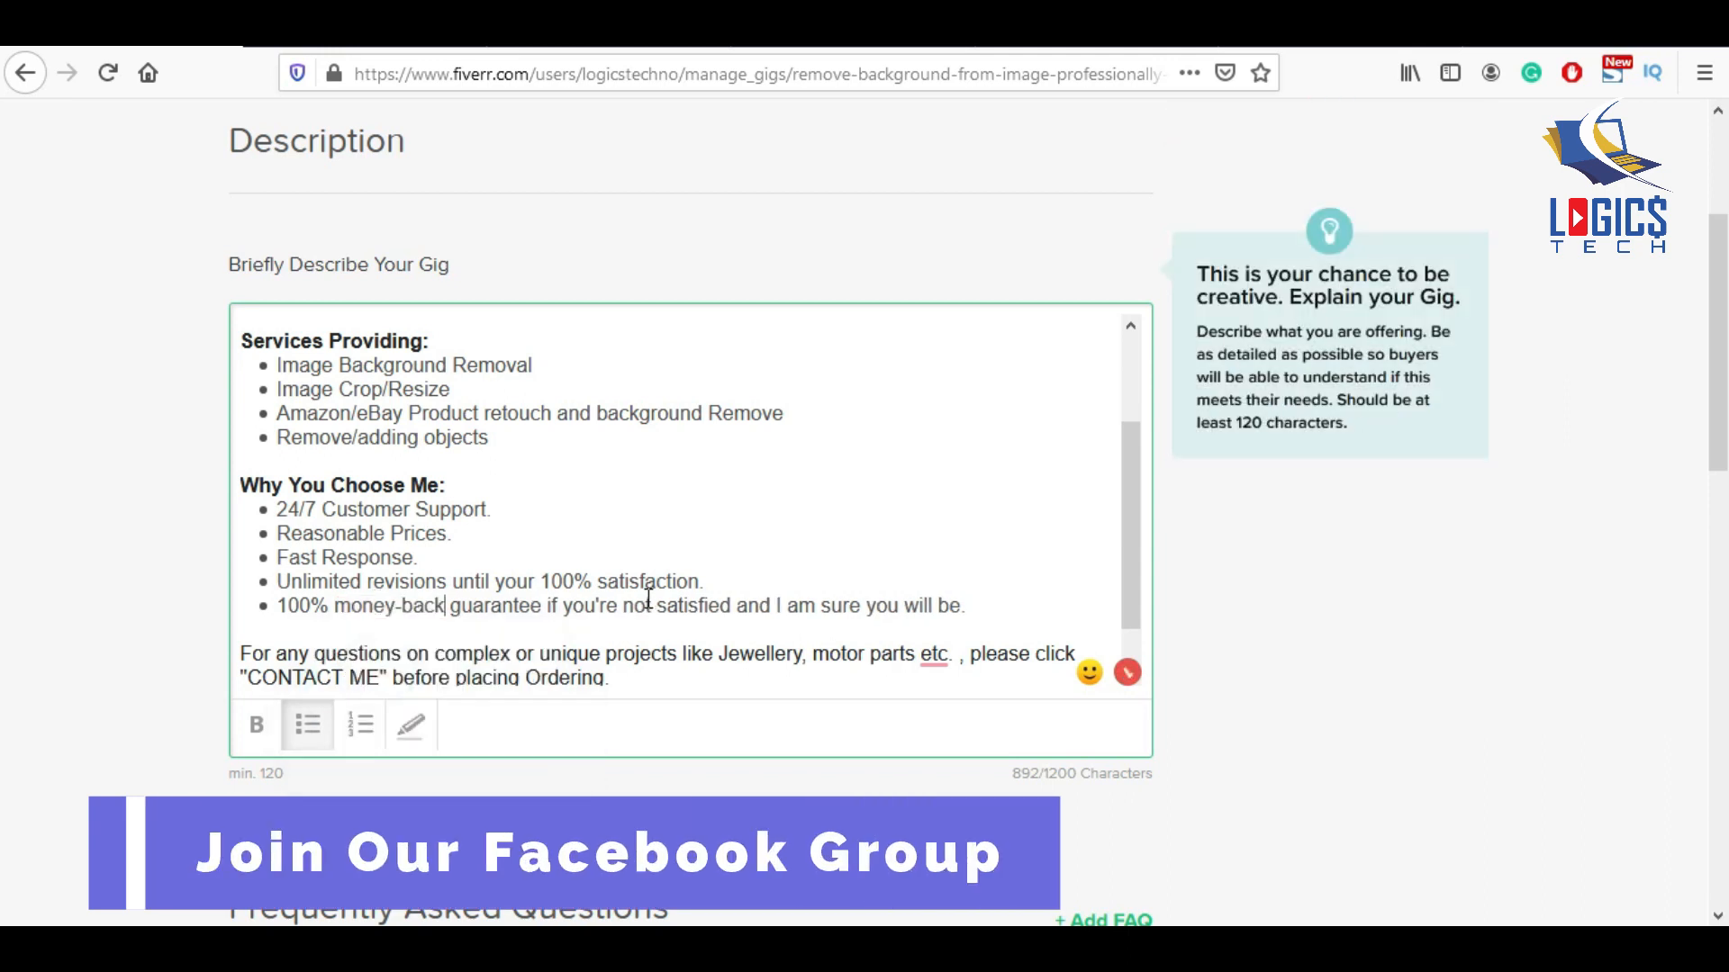
mouse_move(934, 655)
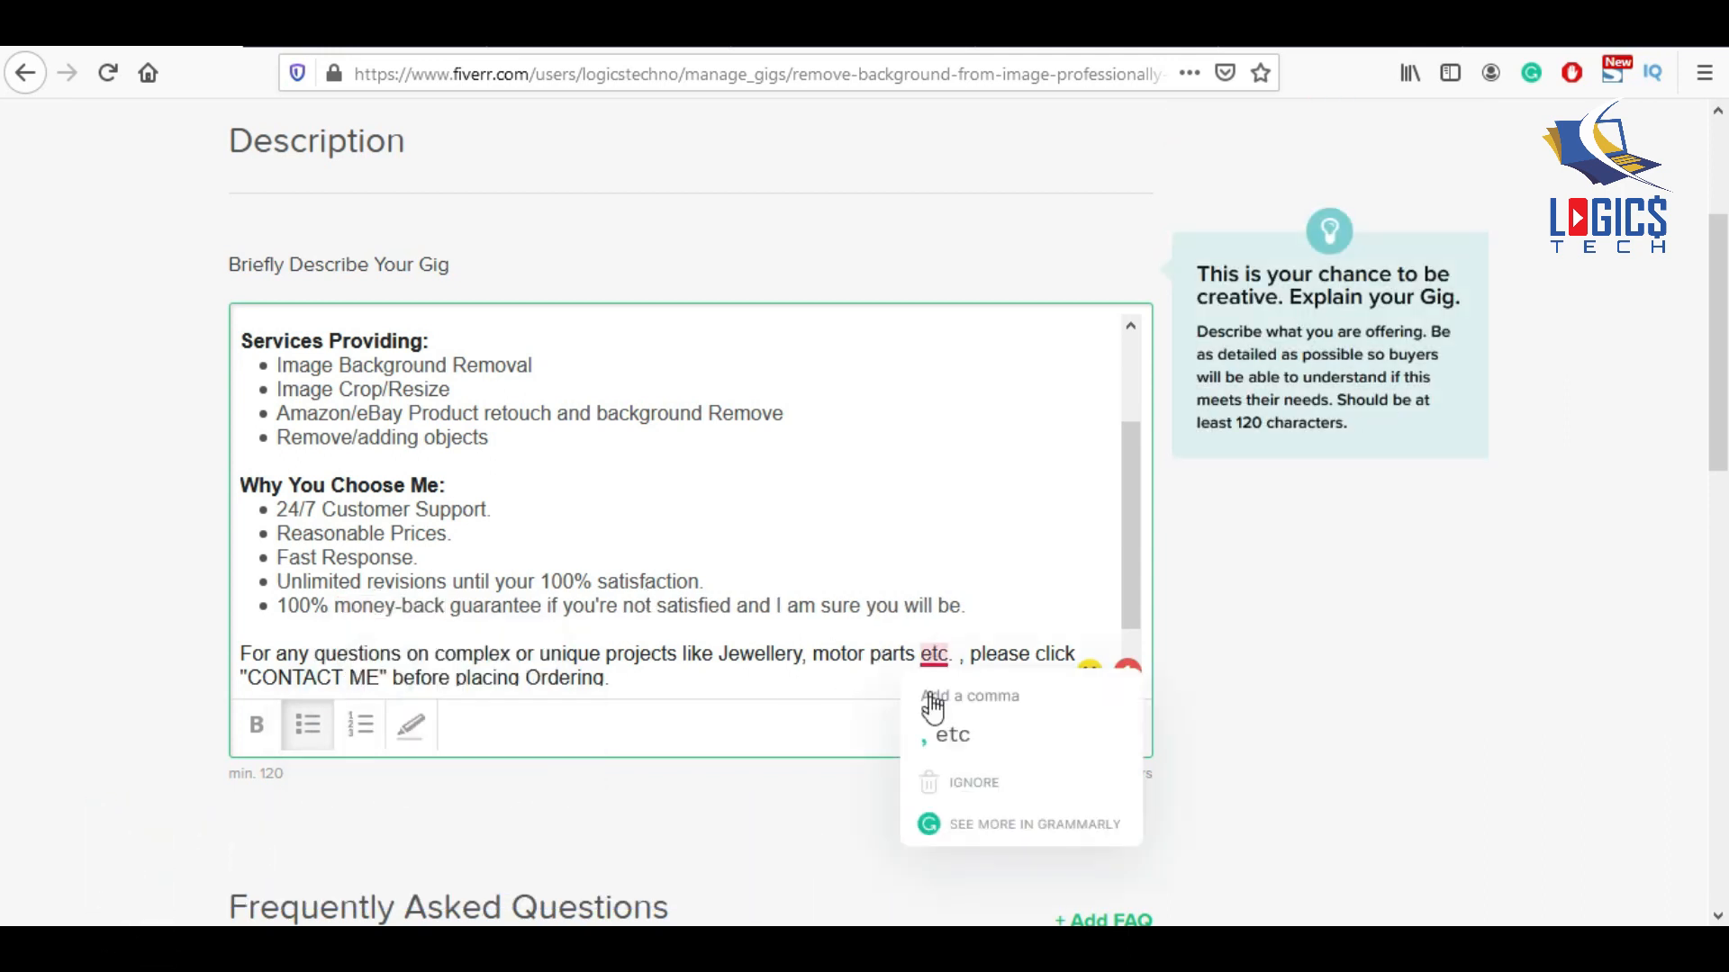
left_click(945, 731)
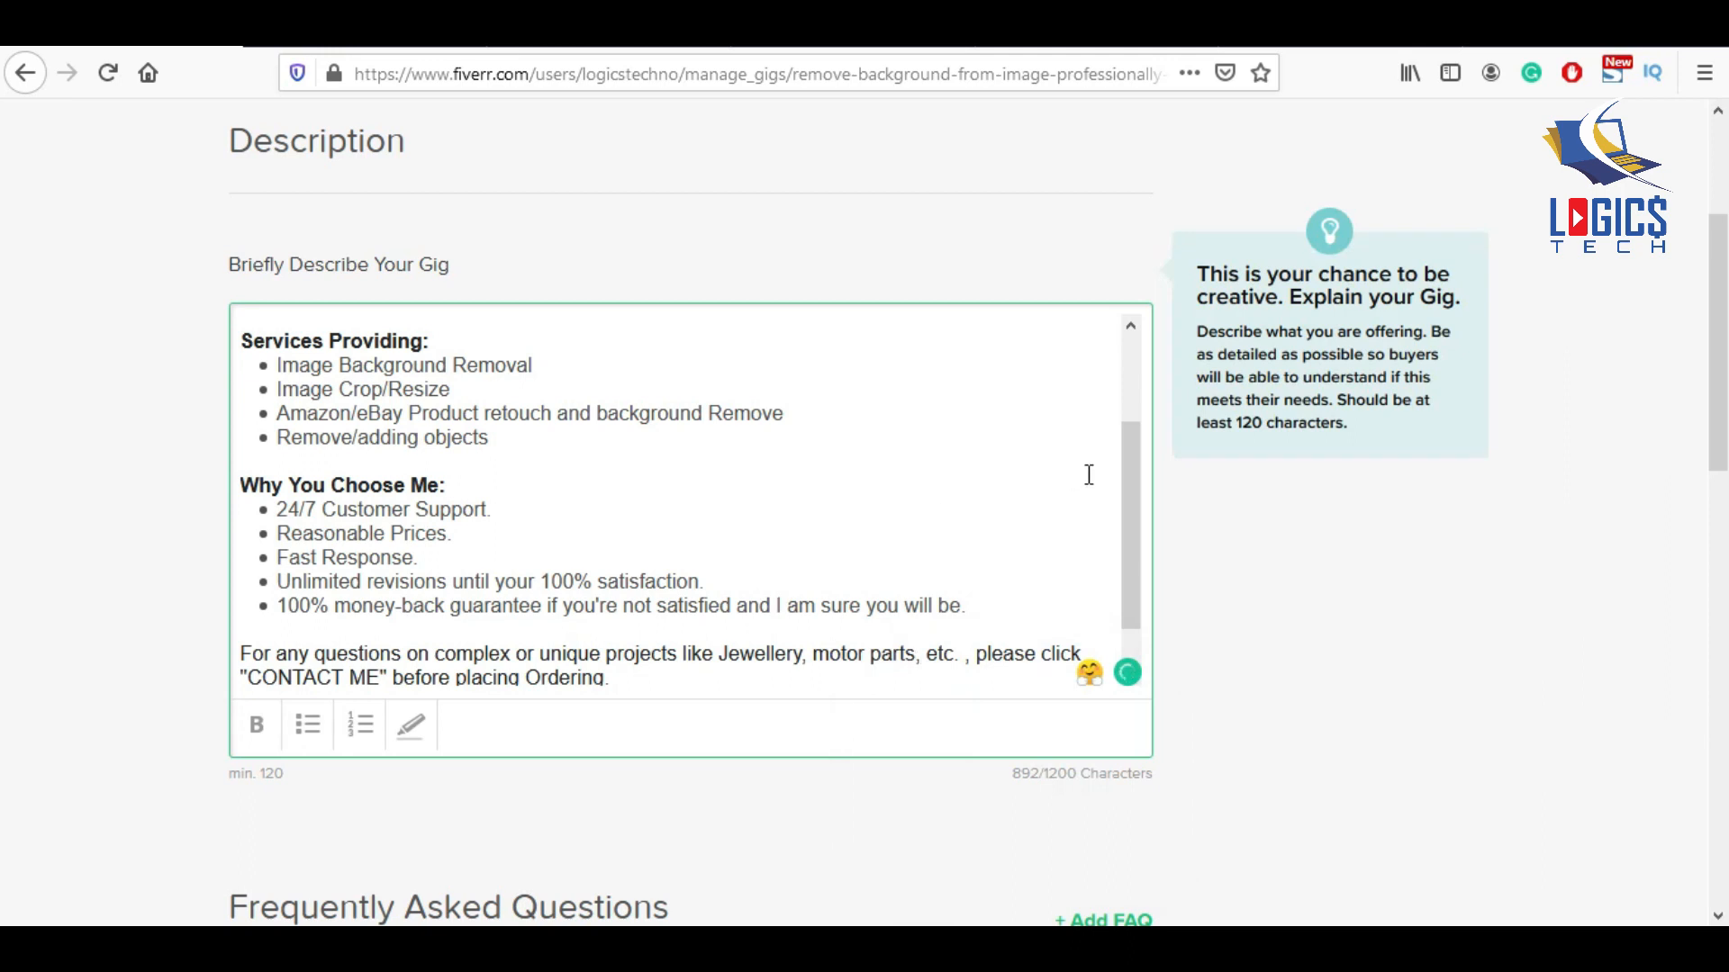
type("ORDER NOW and I'll show you how fast and professionally I can Remove Background From Image.")
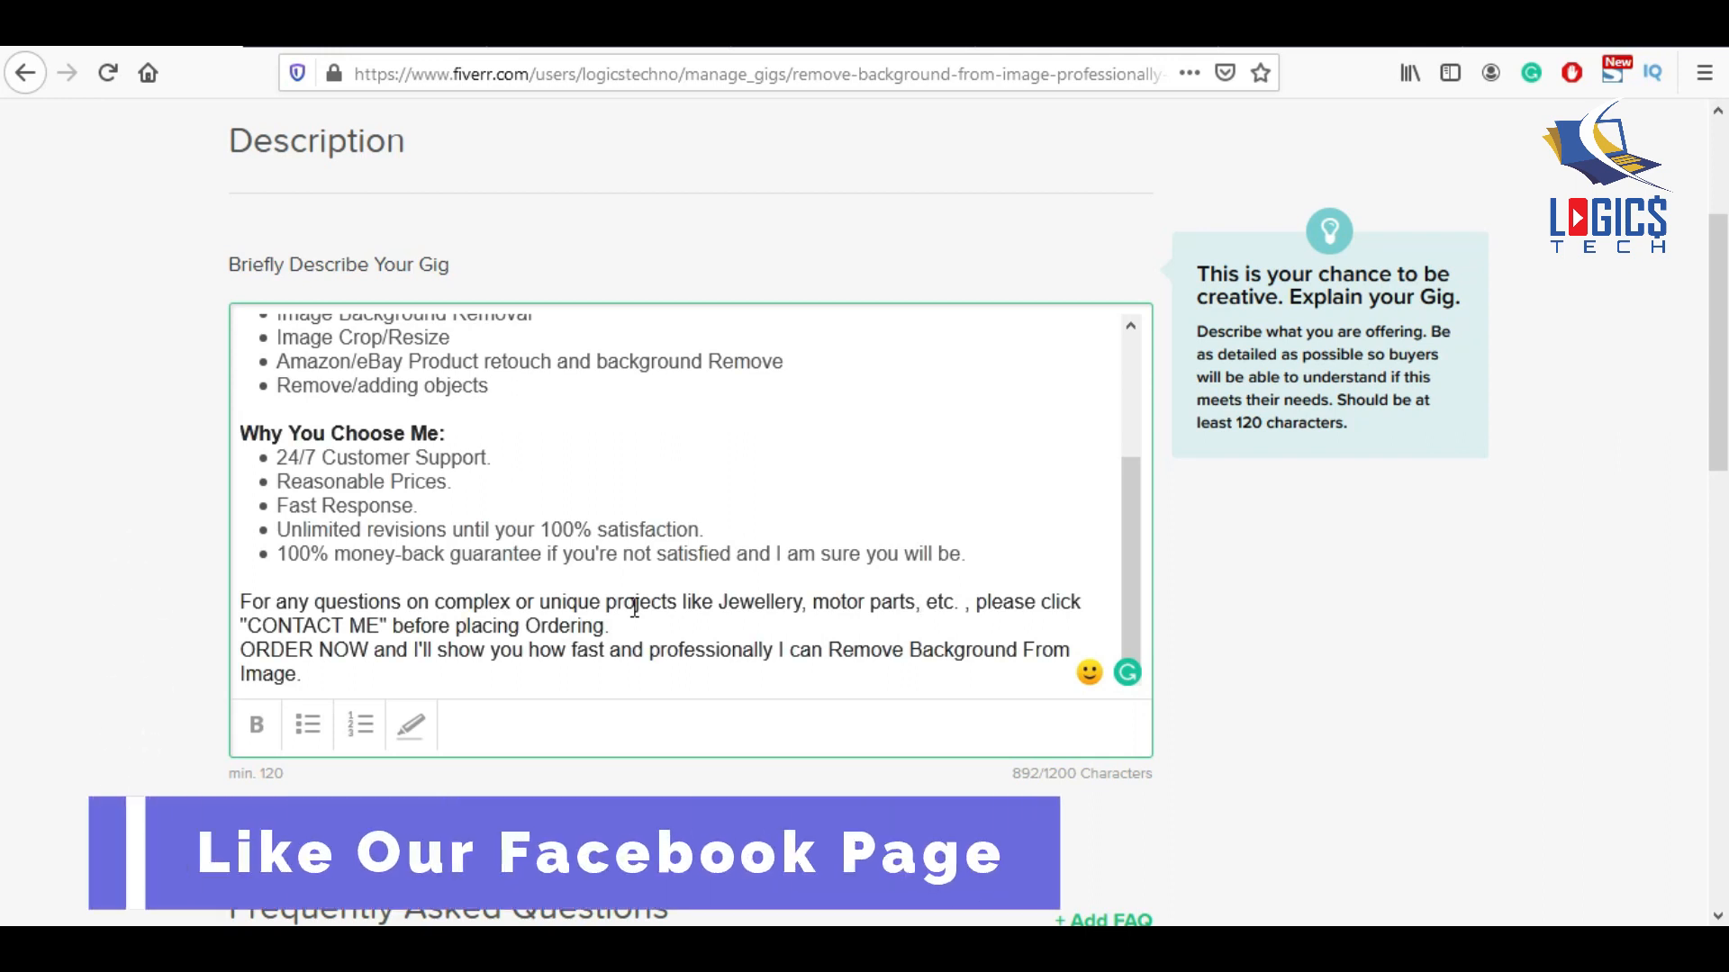
End the description with a 'Regards:' line followed by the seller's name.
left_click(392, 682)
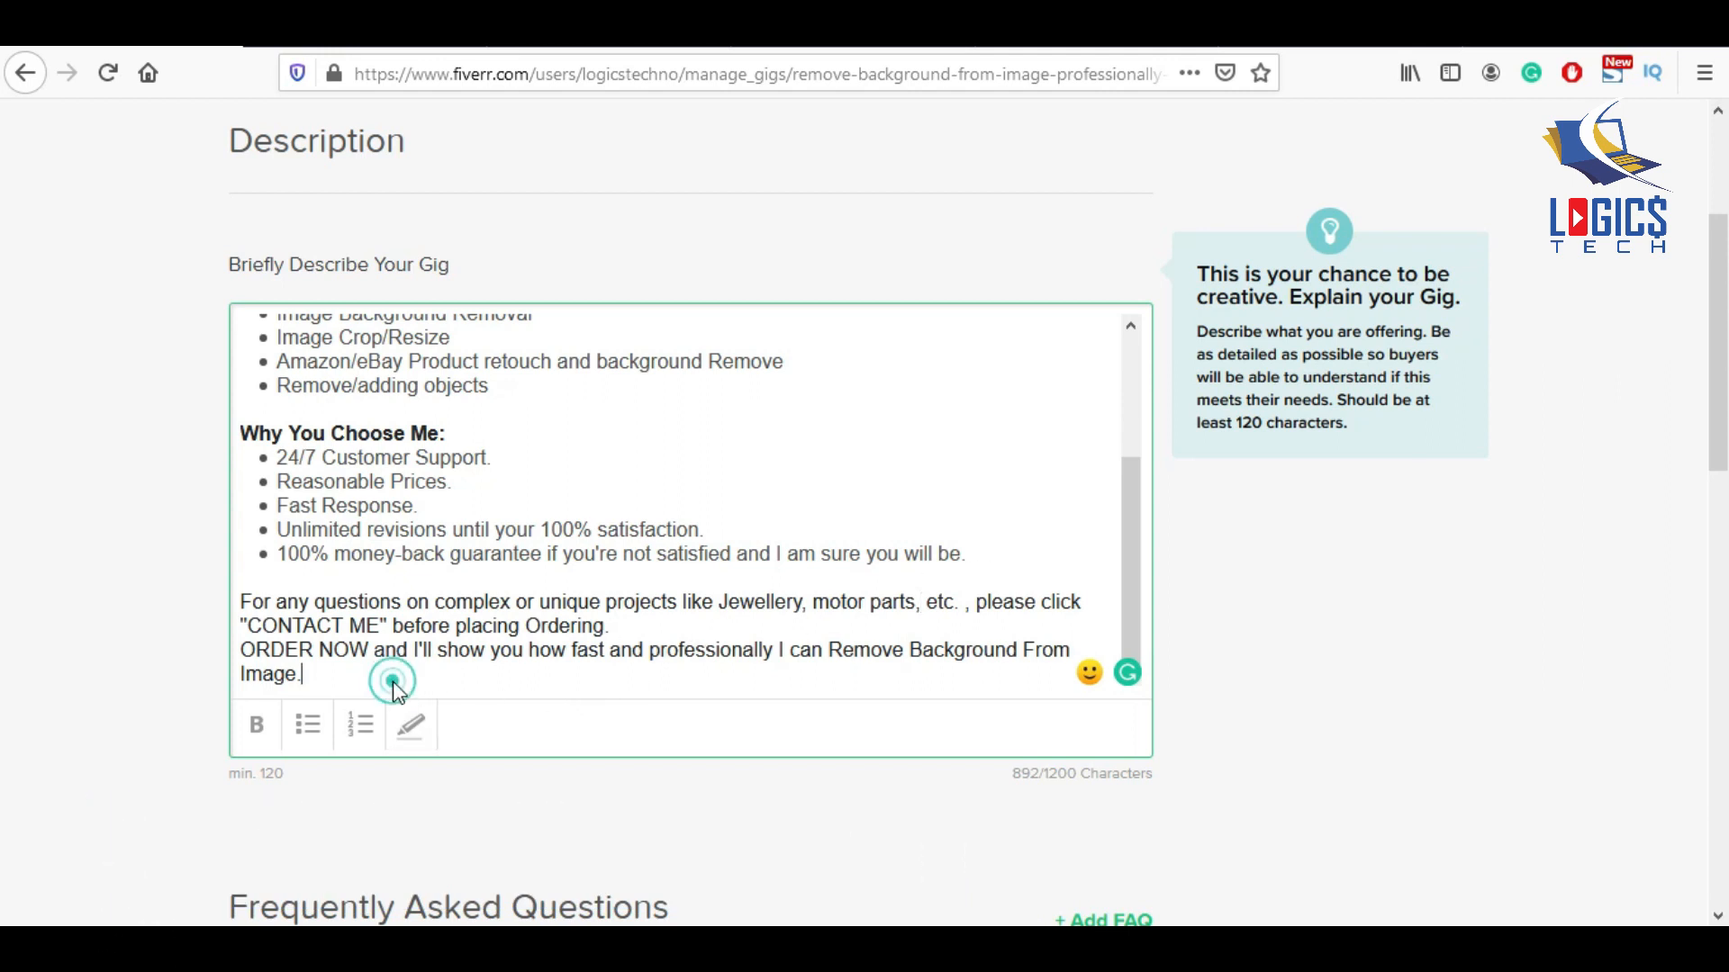
key("Return")
type("Regards:")
key("Return")
type("Logicstechno")
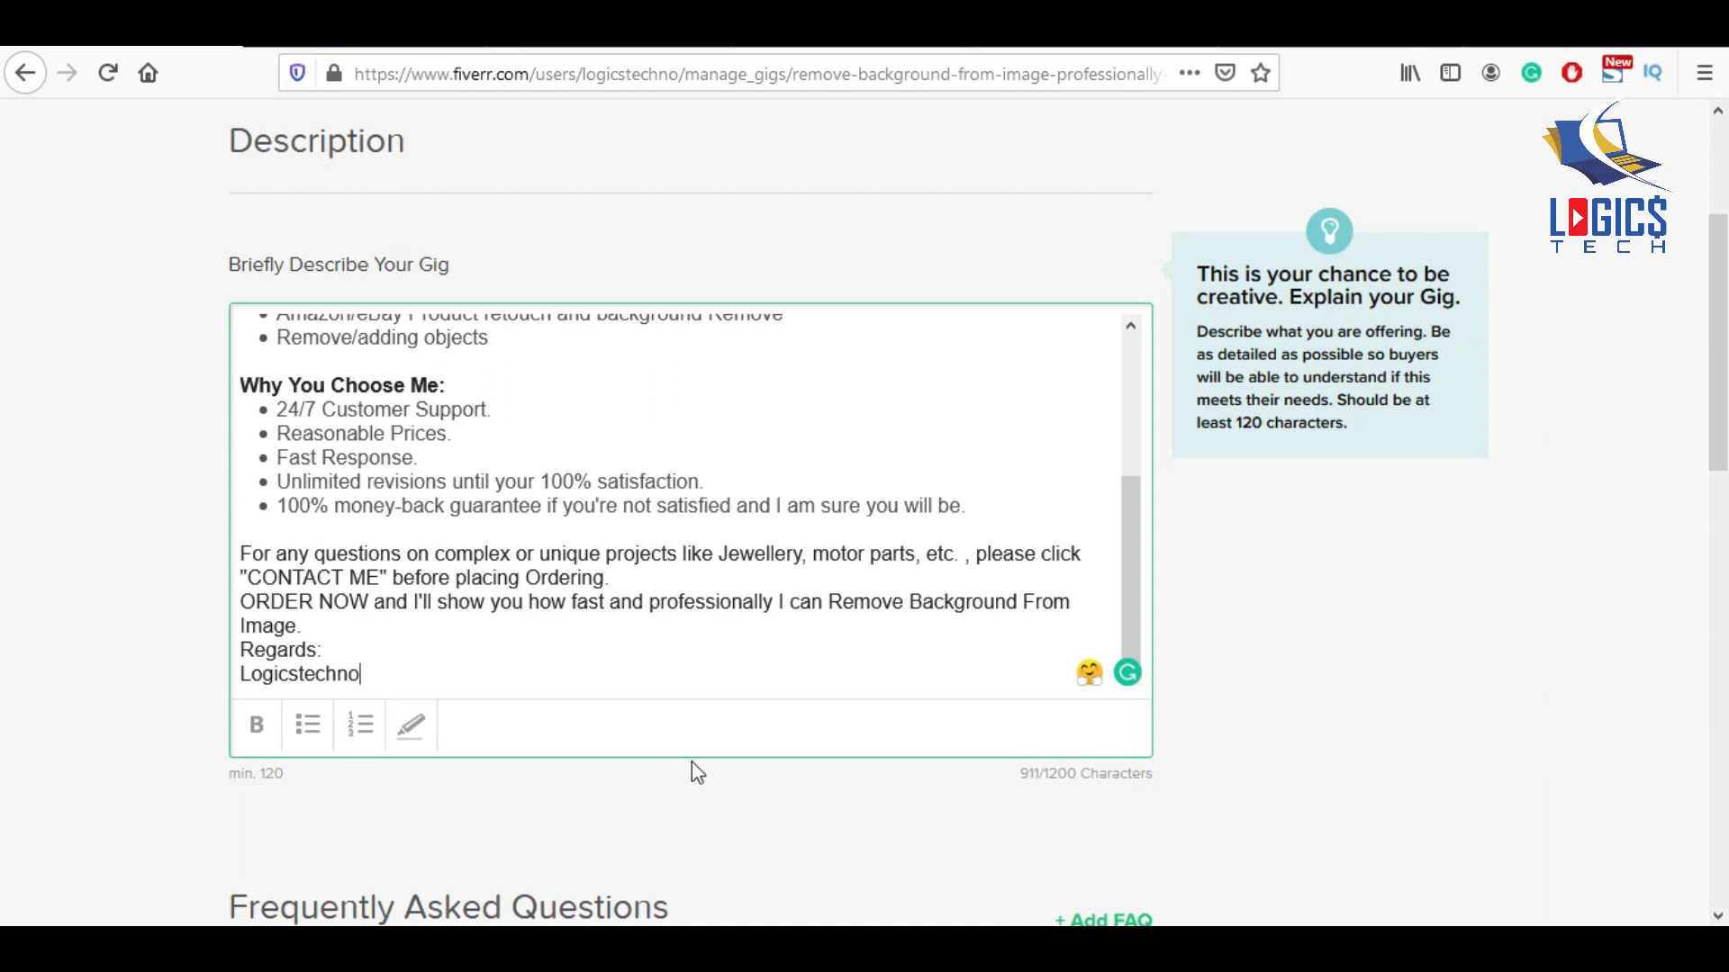
scroll(692, 765, "down", 4)
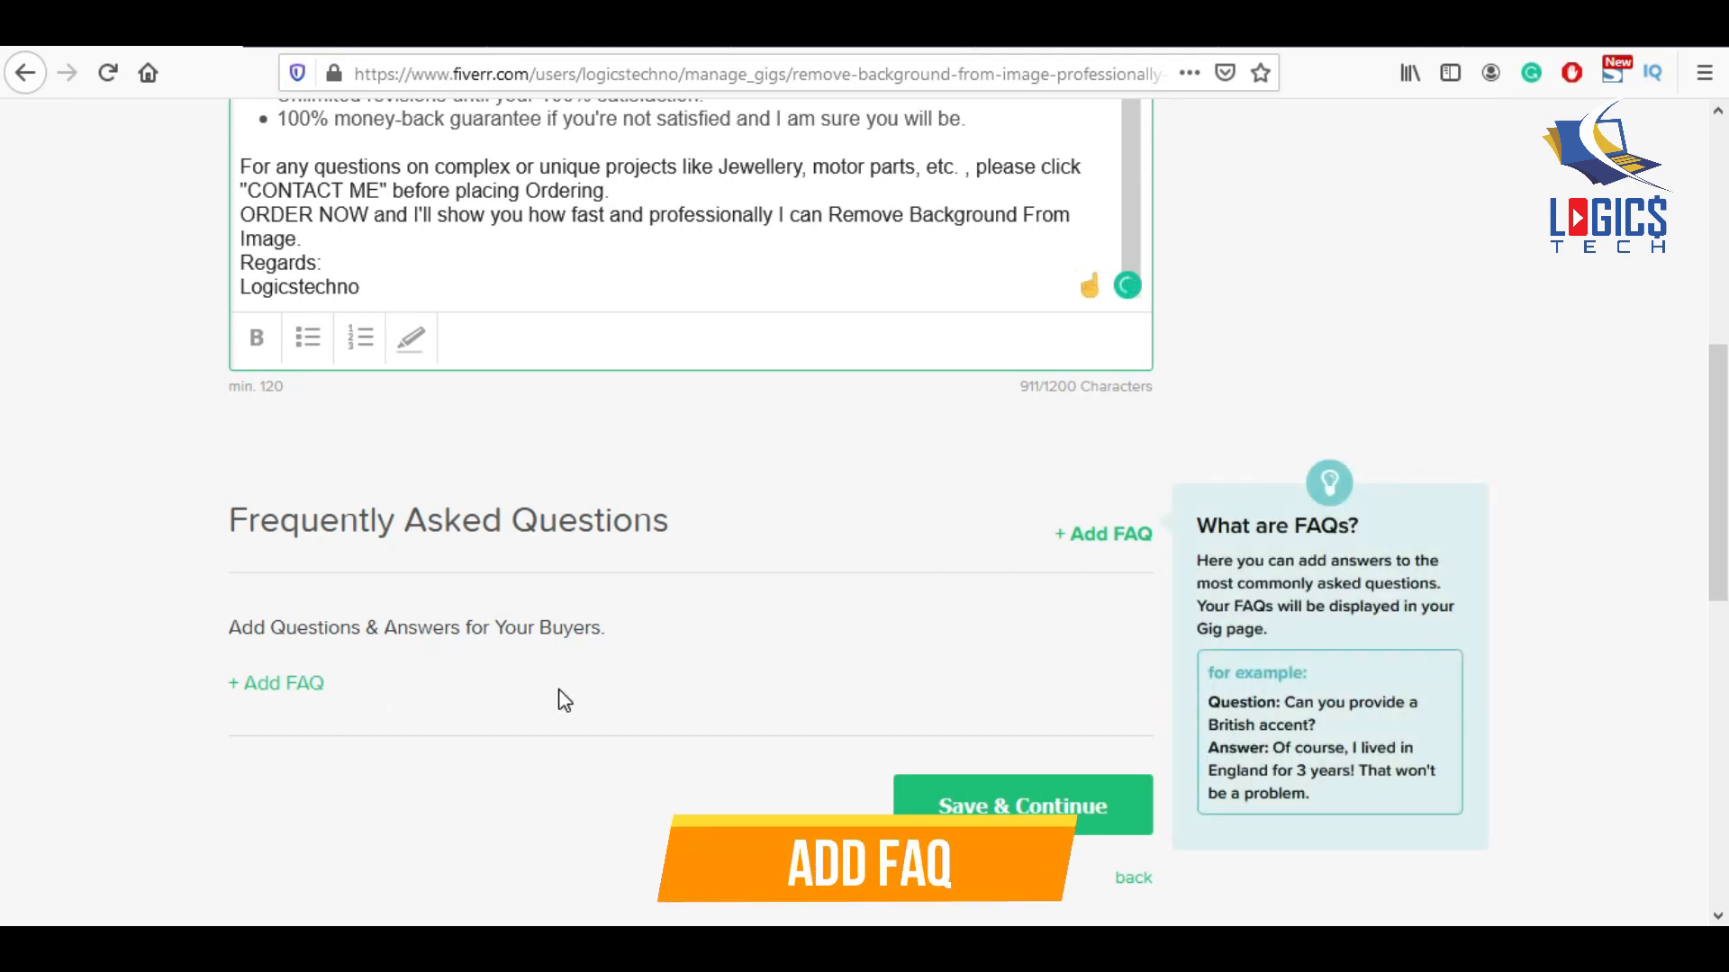
scroll(559, 699, "down", 3)
Save the description, add a mandatory 'Need images to edit' requirement, and continue to Gallery.
left_click(1058, 693)
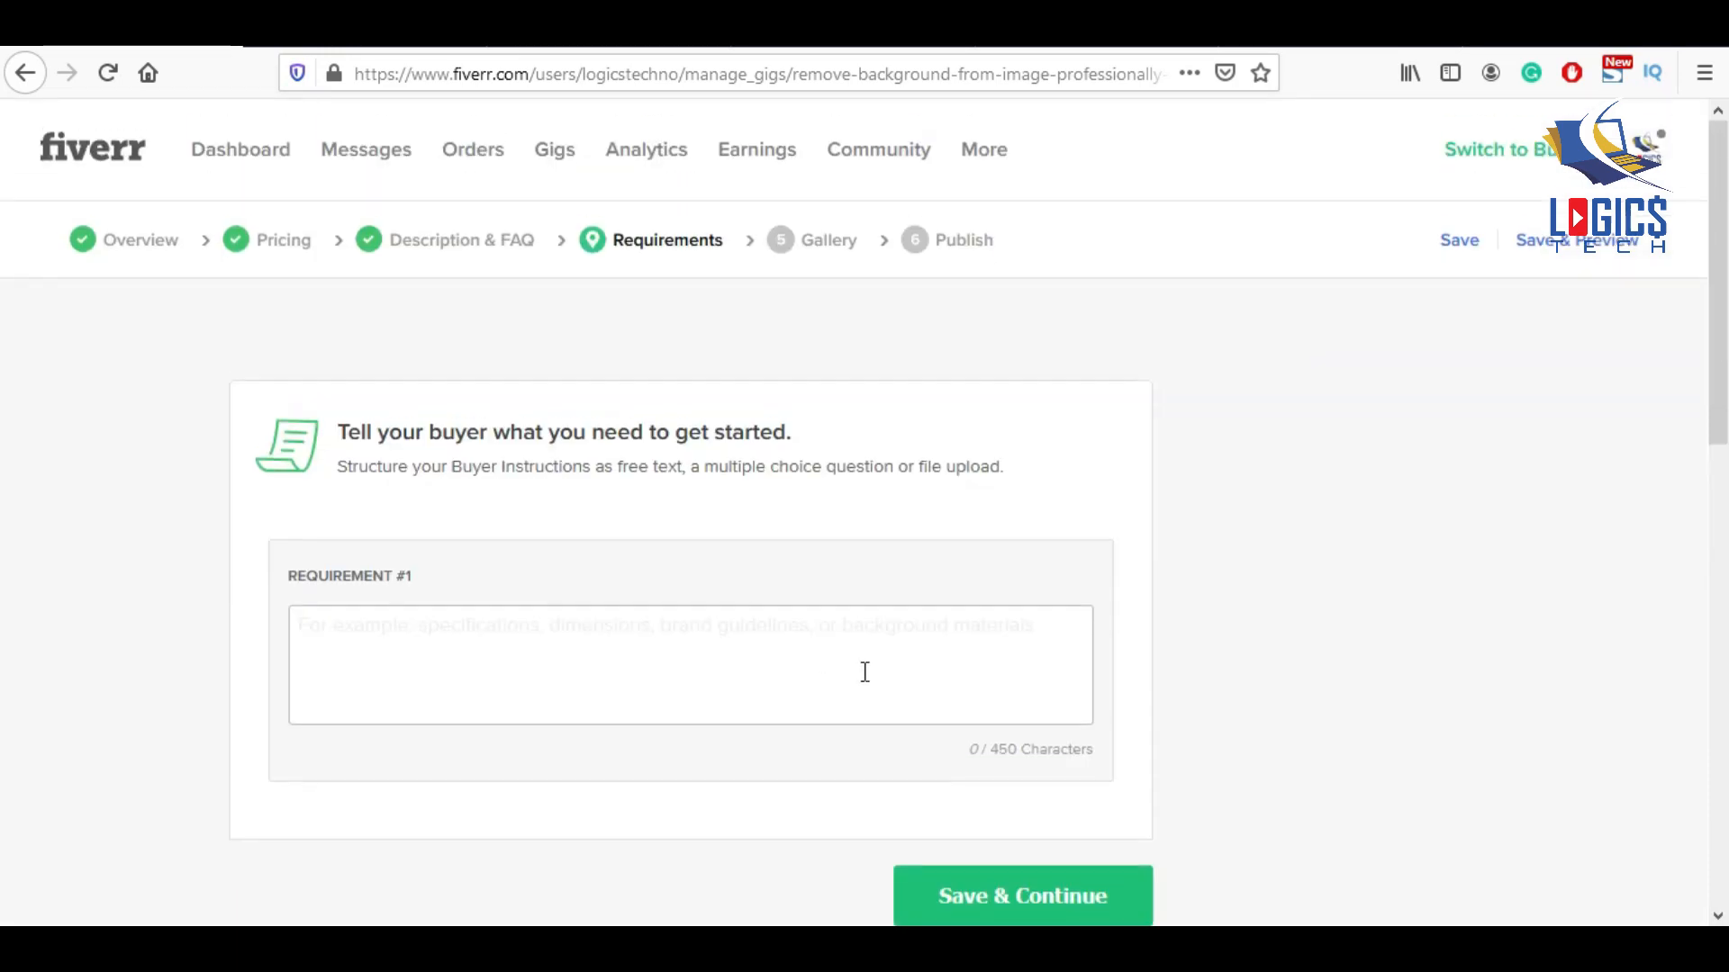
left_click(512, 640)
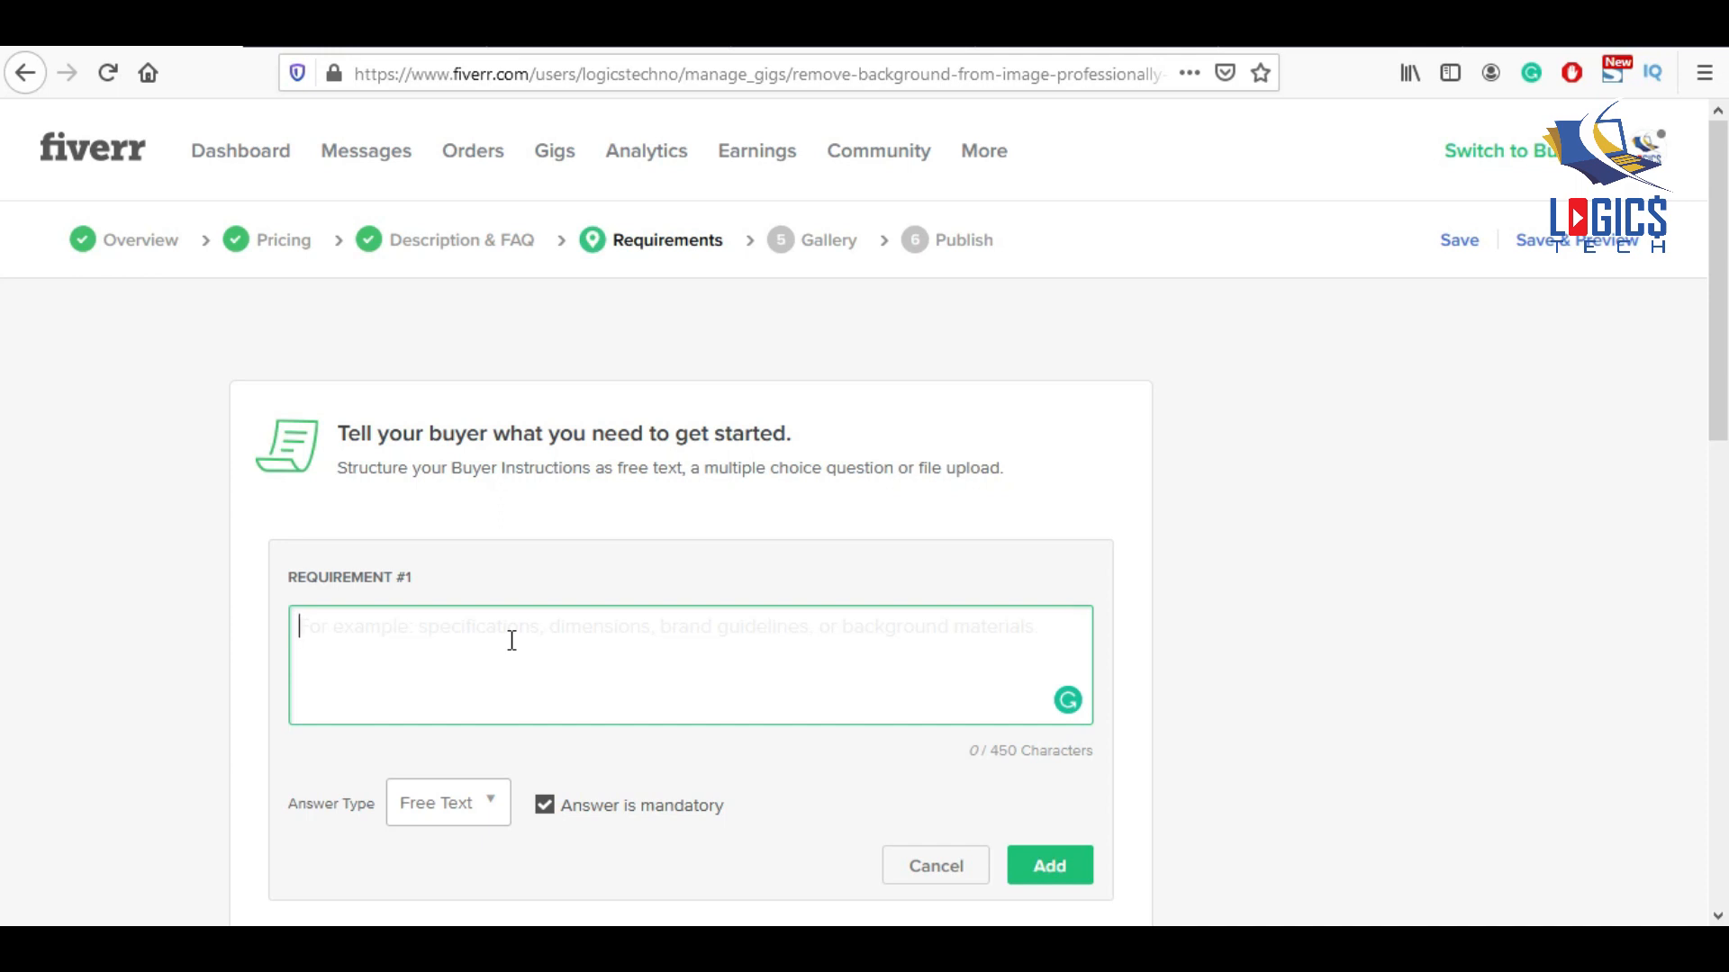
type("Need images to edit")
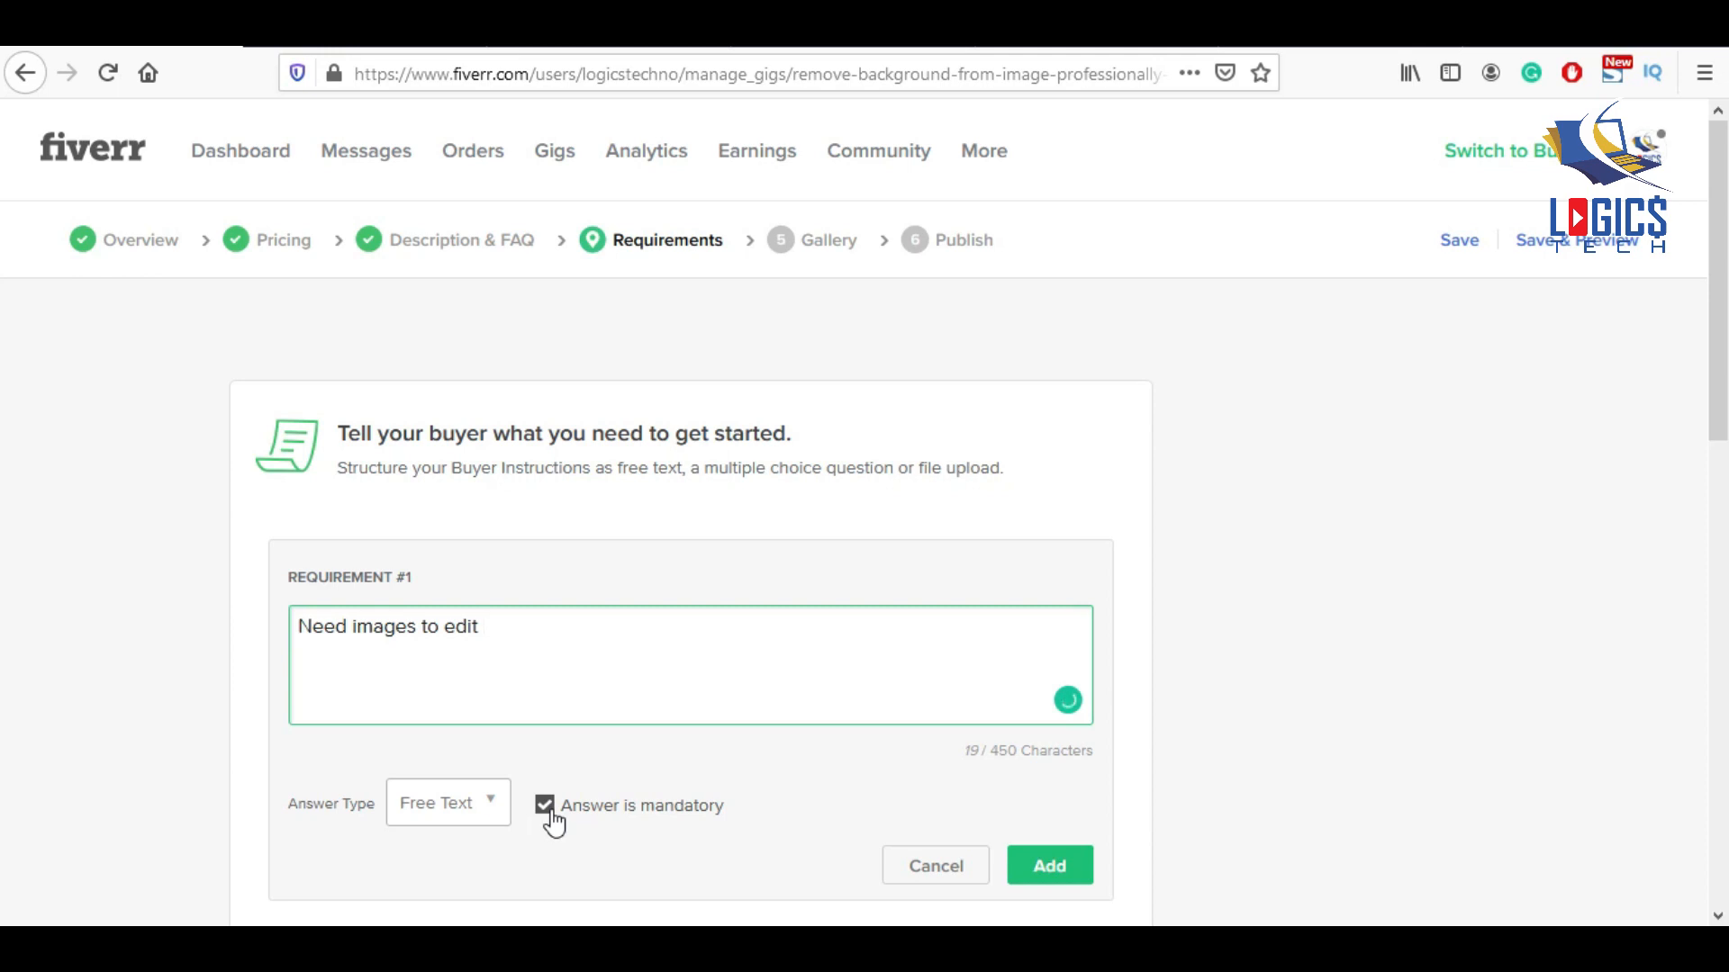
scroll(540, 682, "down", 2)
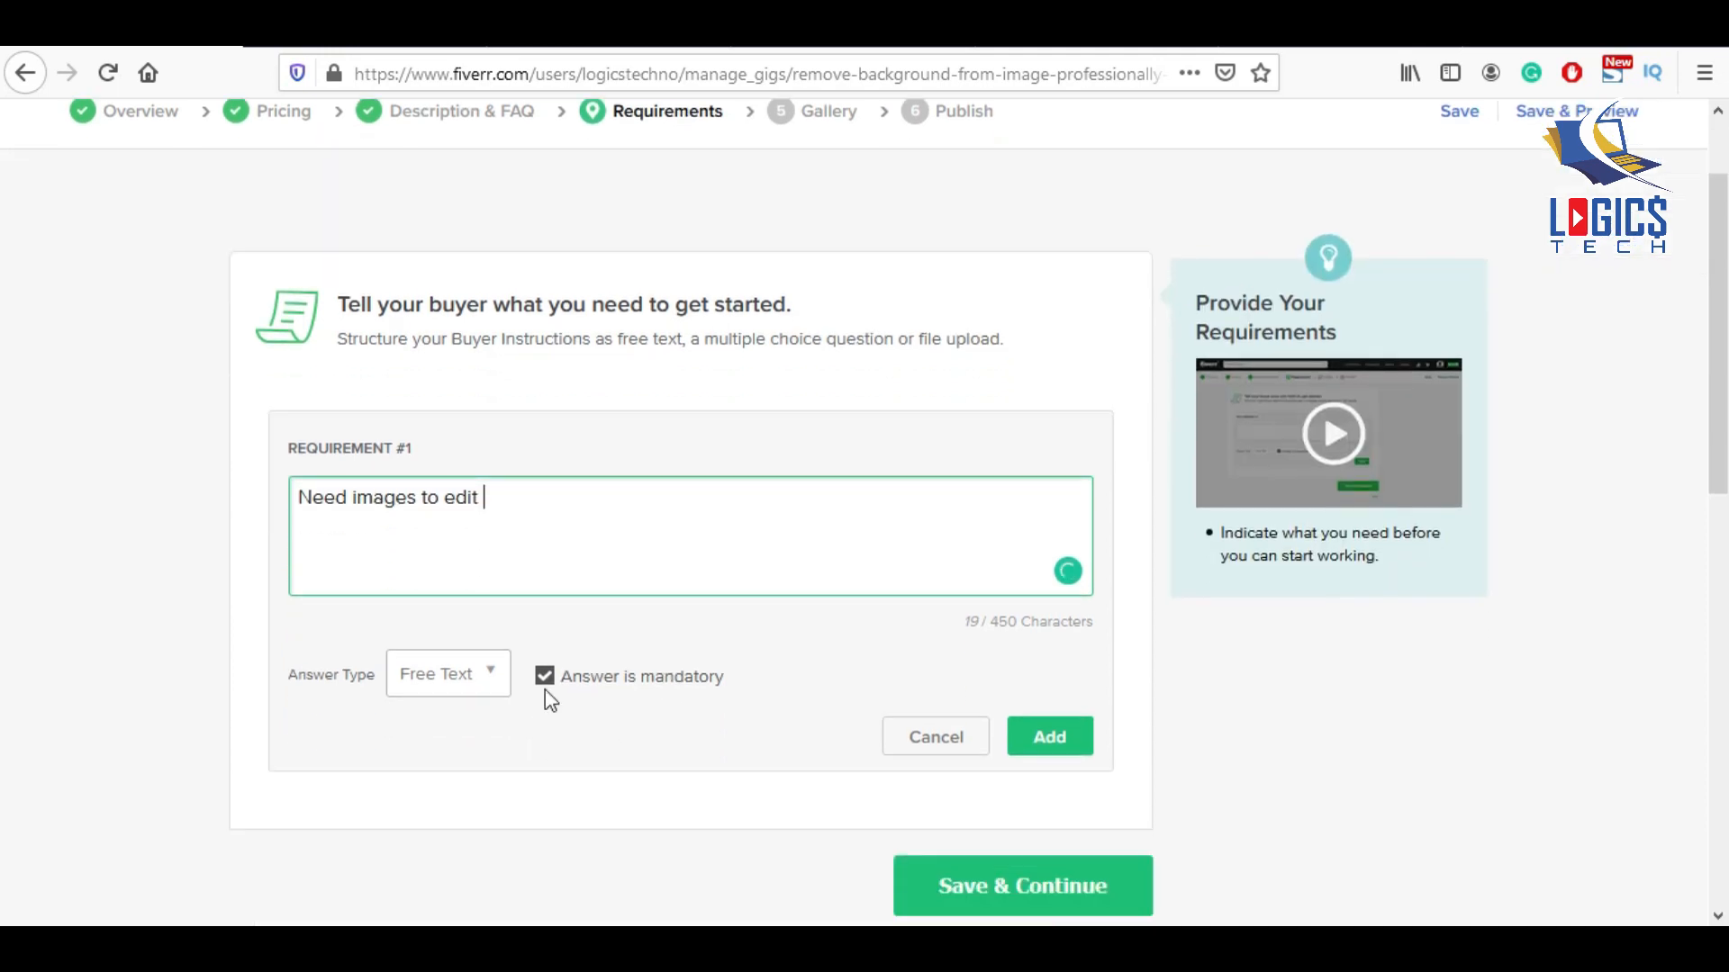
left_click(546, 682)
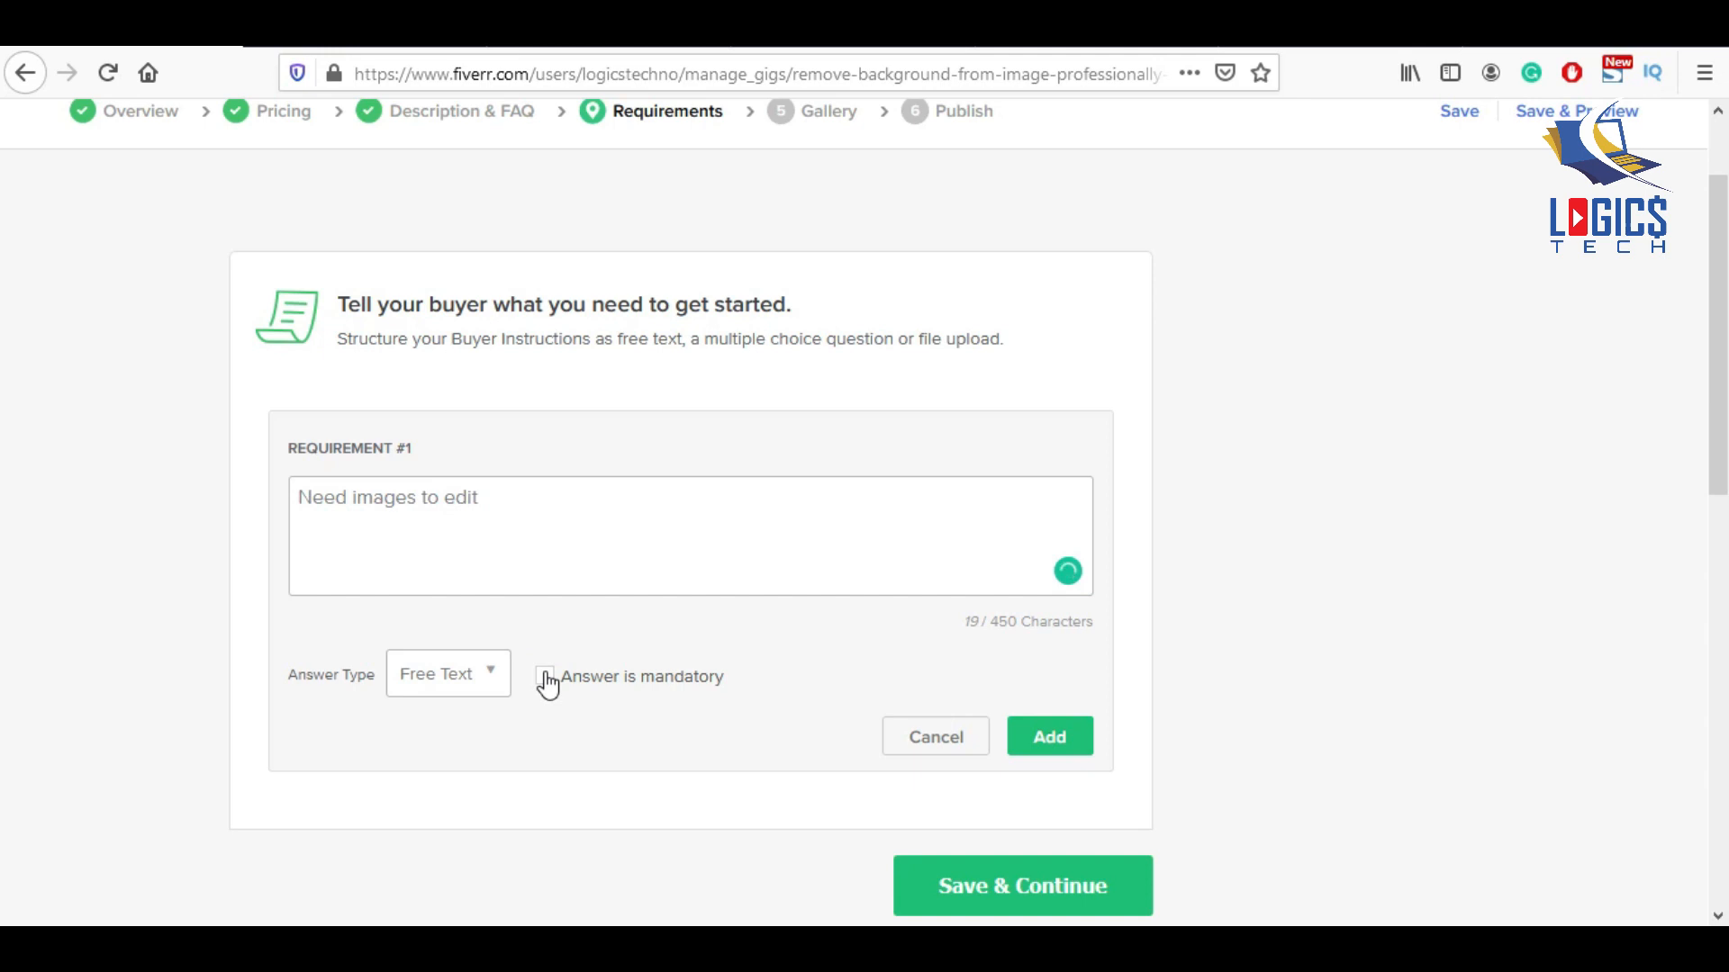
left_click(546, 682)
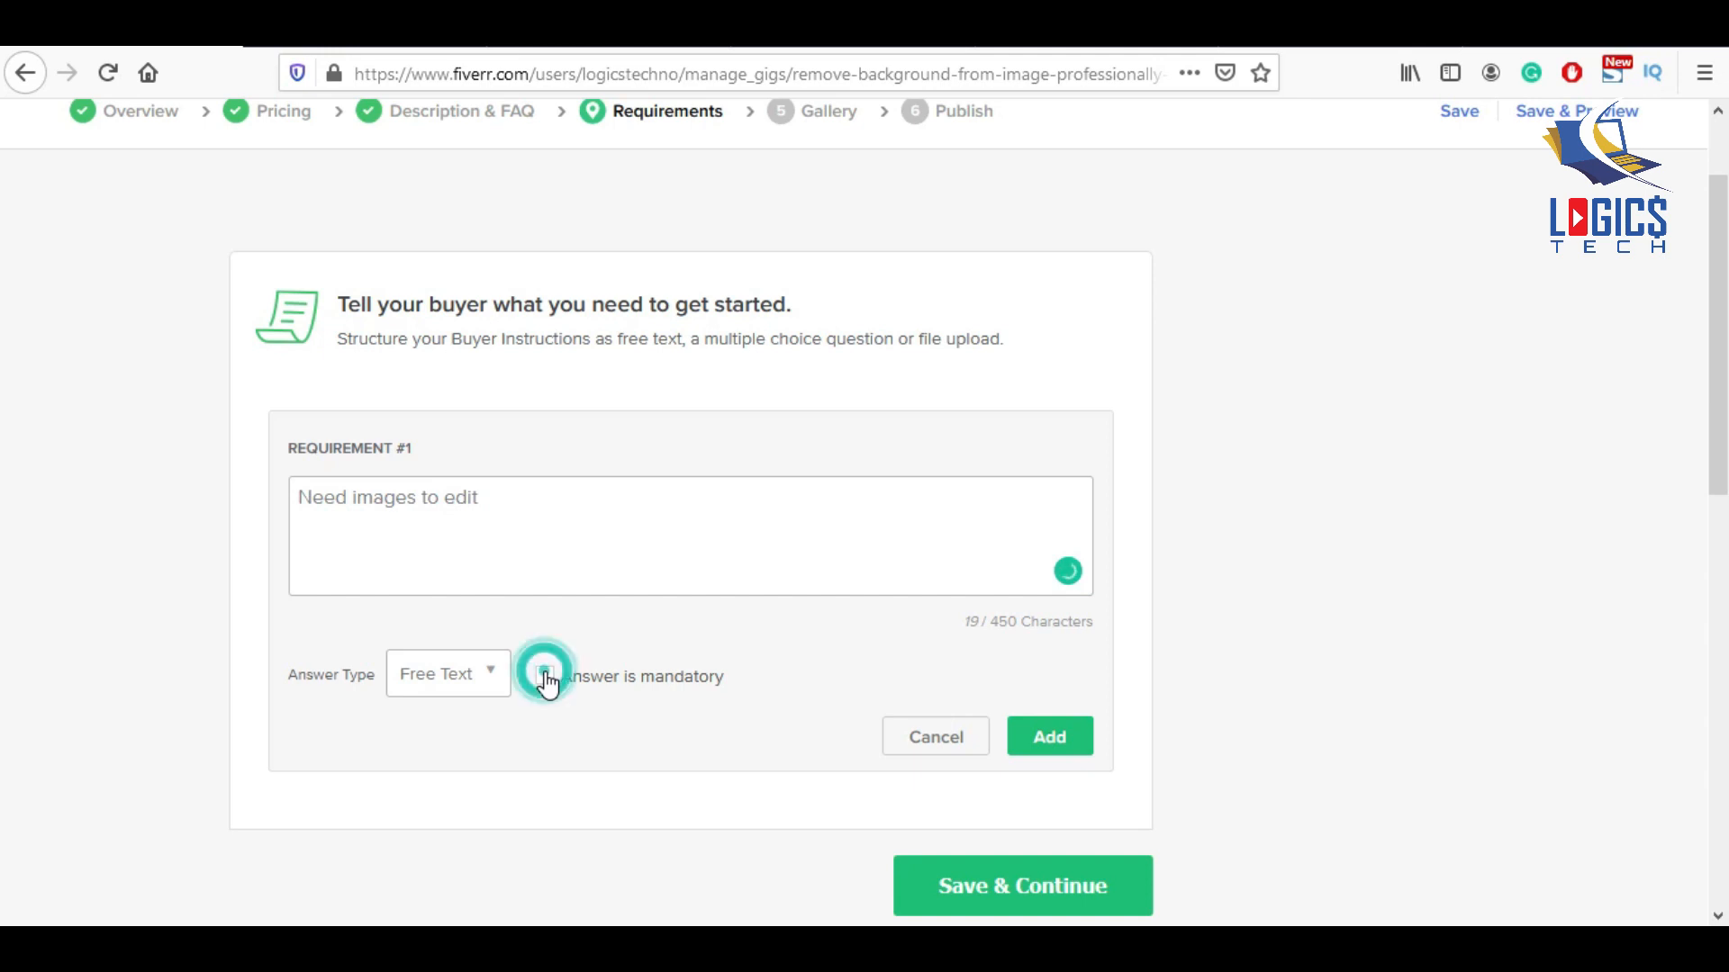
left_click(1067, 741)
scroll(715, 711, "down", 5)
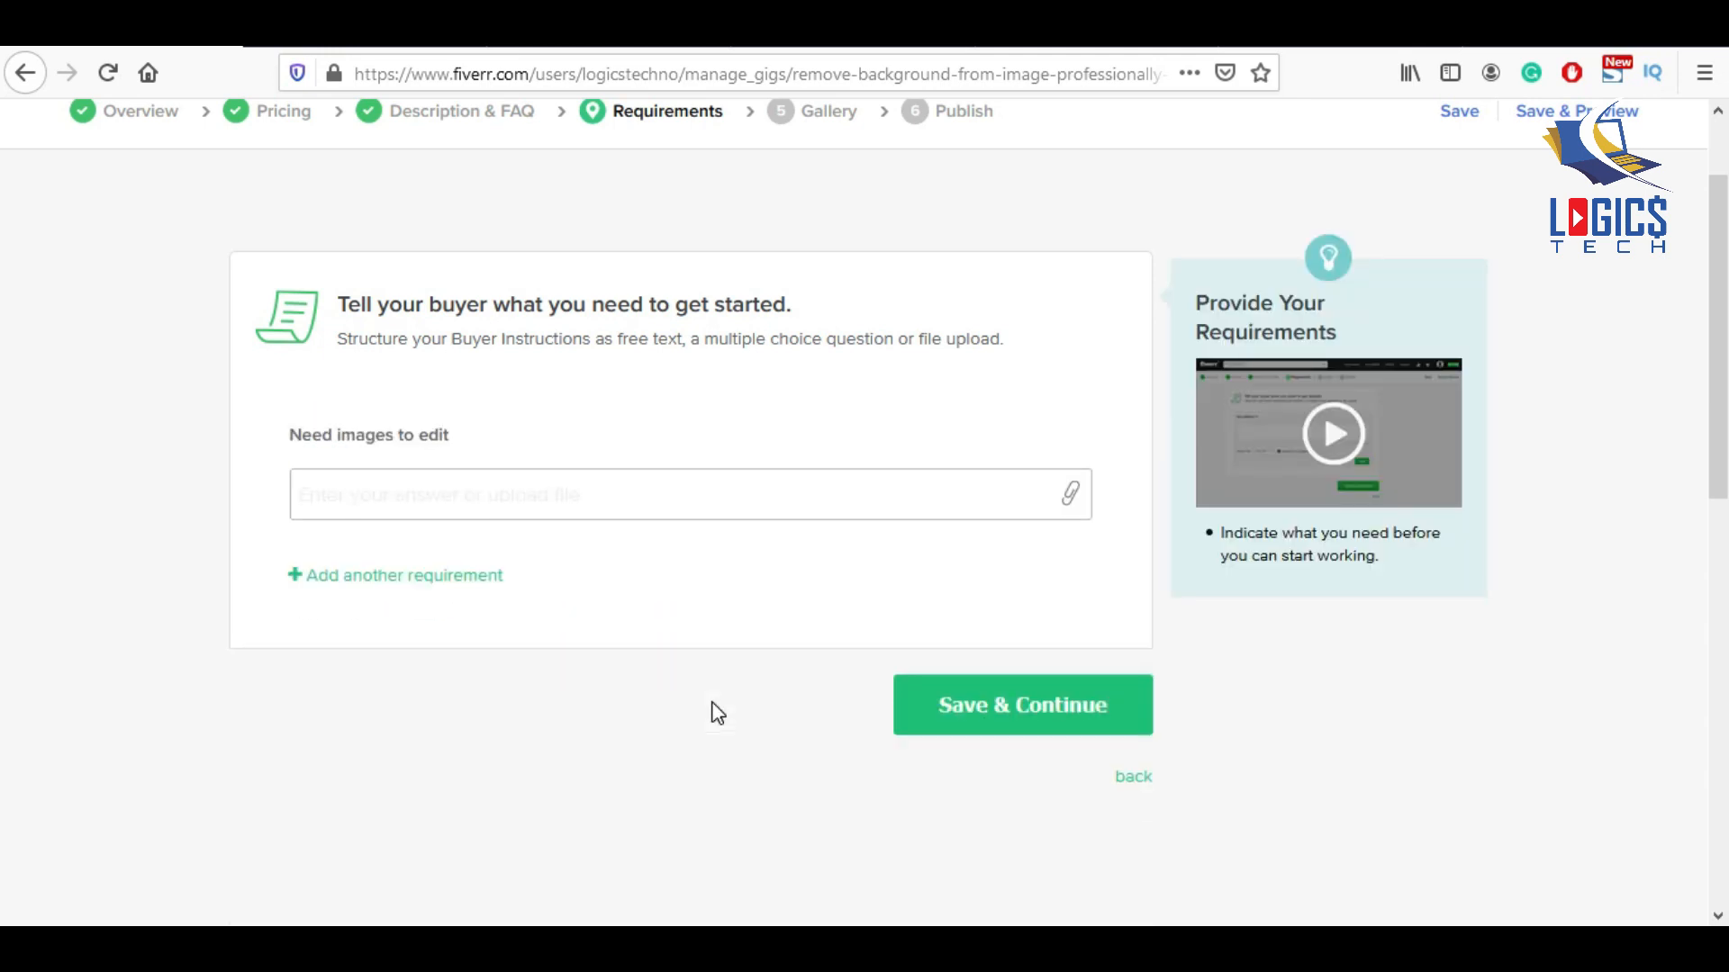
left_click(991, 474)
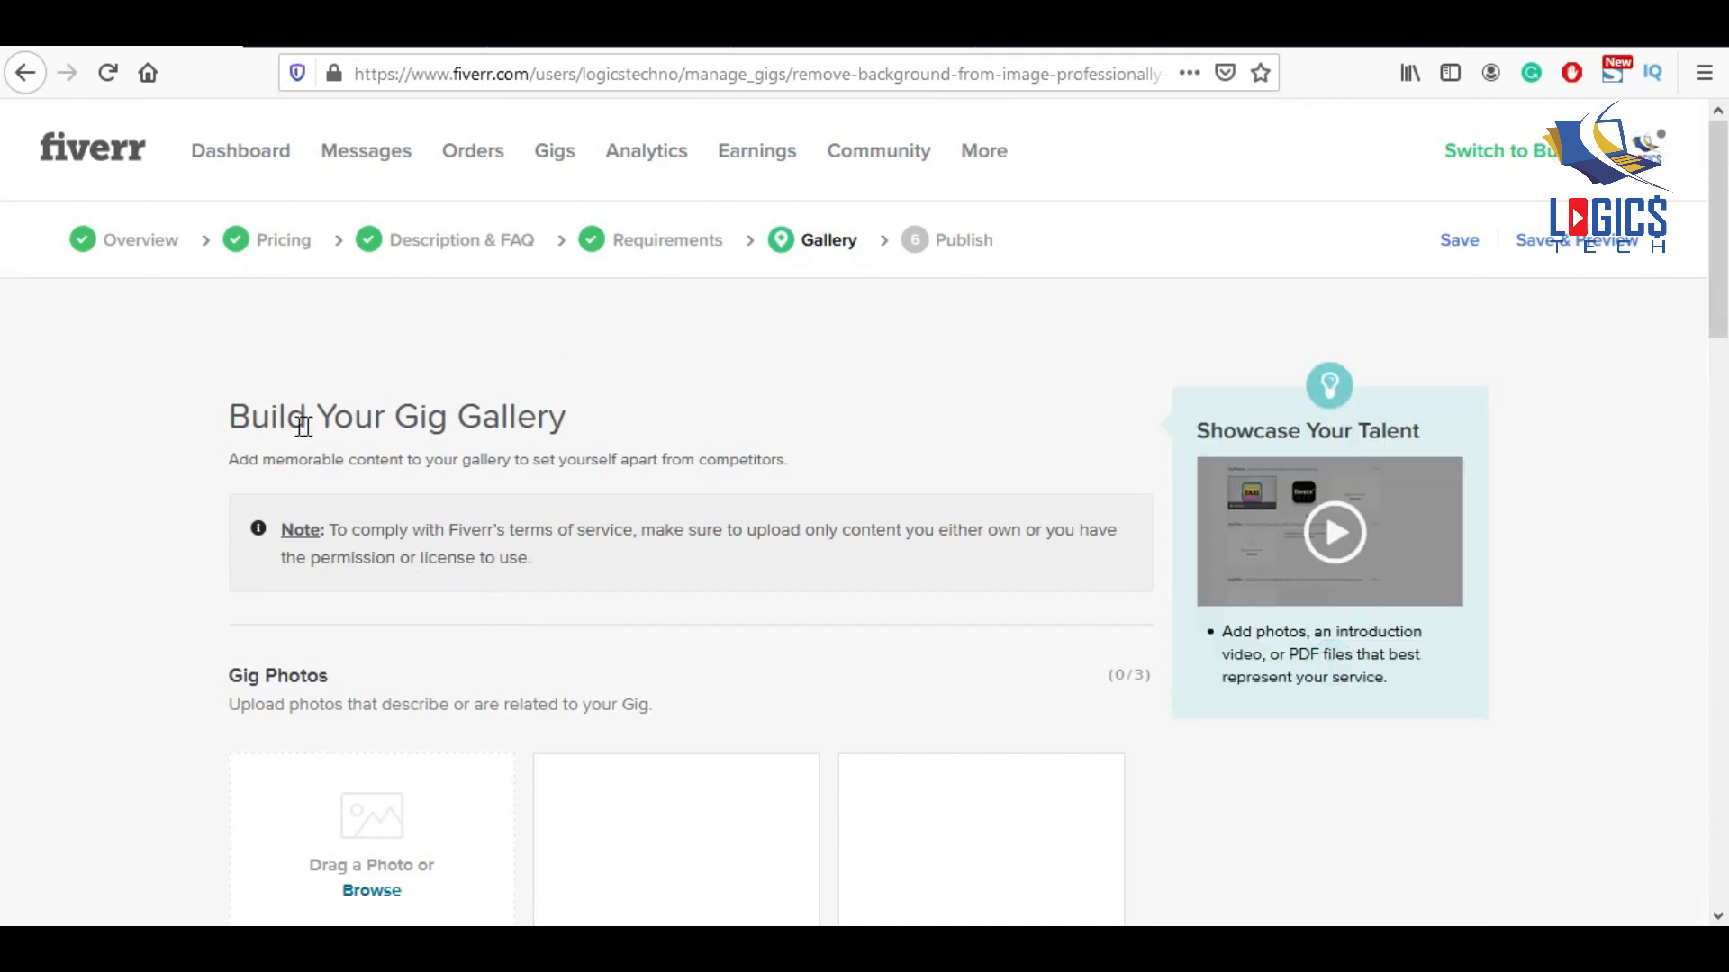
Upload the background-removal promo image as the gig photo, accept the declaration, and save.
scroll(627, 441, "down", 1)
scroll(627, 441, "down", 3)
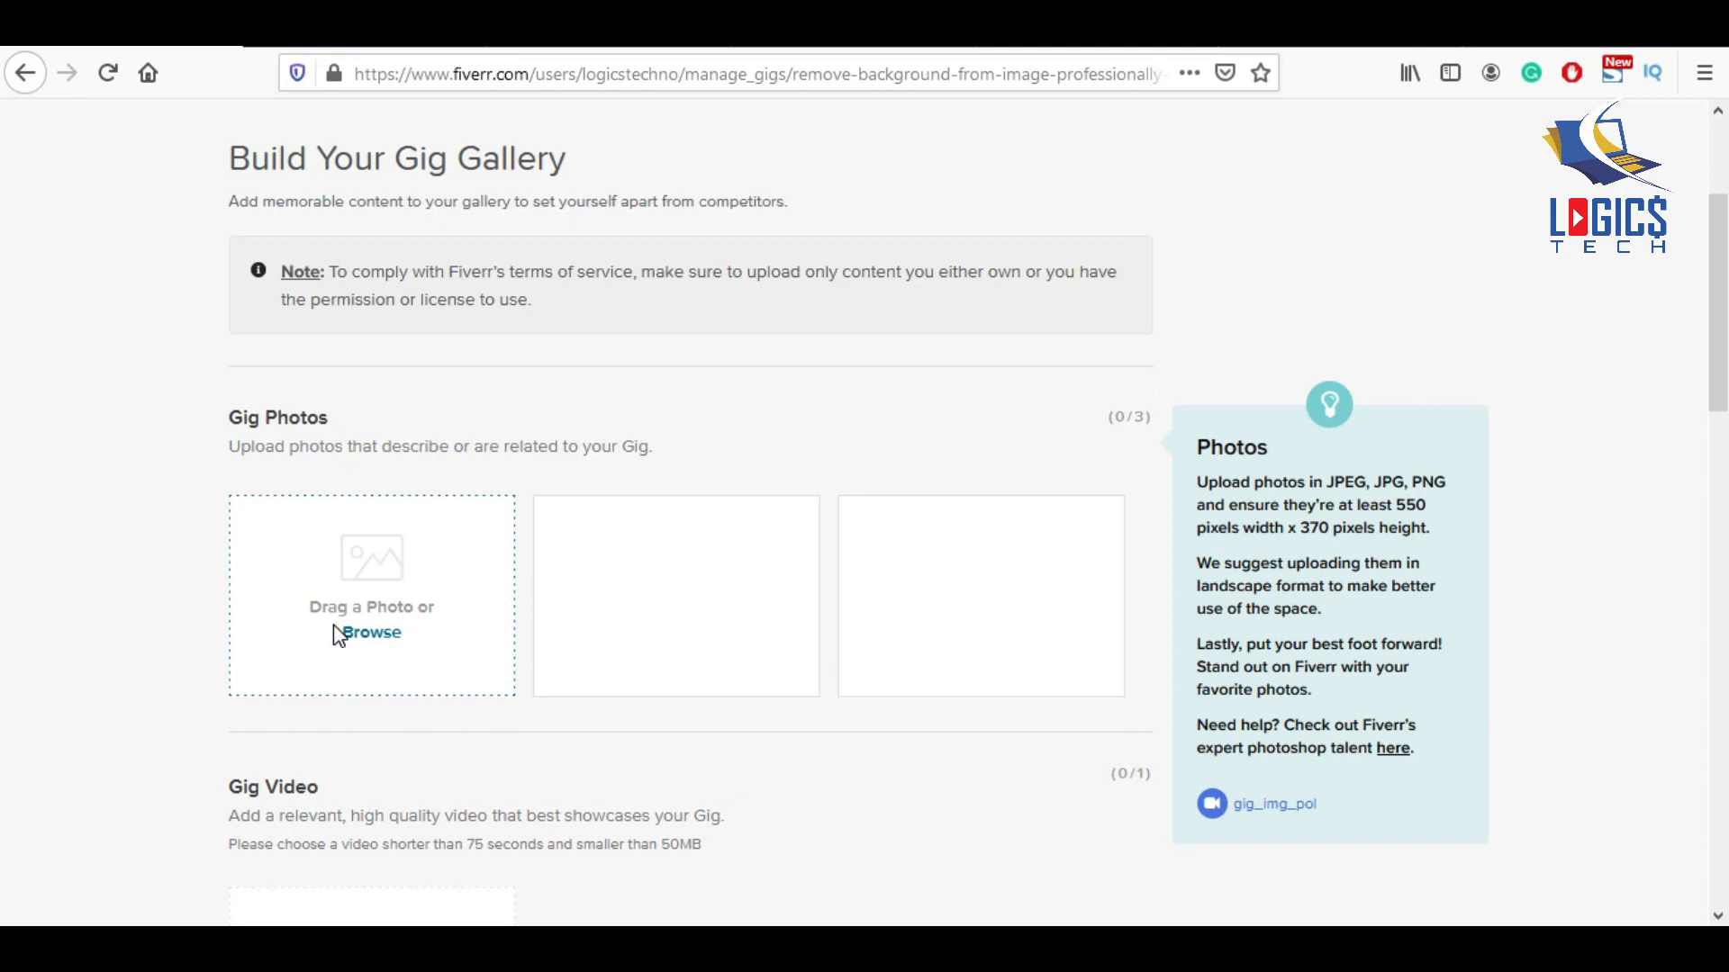
left_click(374, 633)
left_click(374, 633)
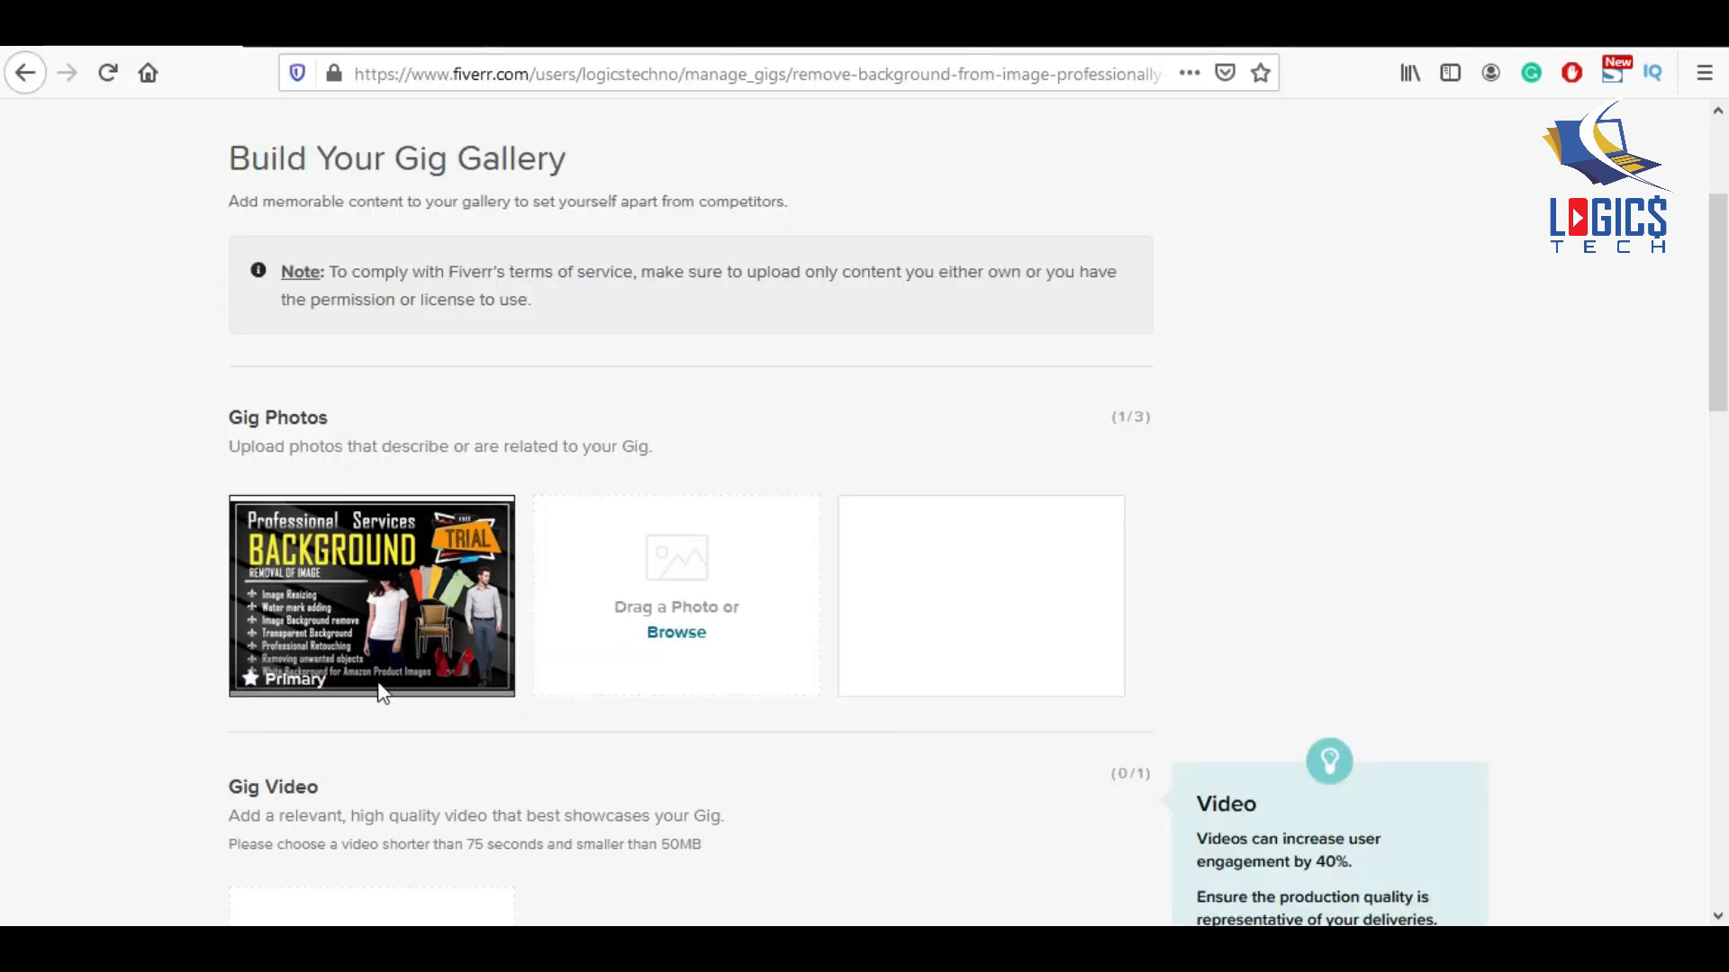
mouse_move(405, 636)
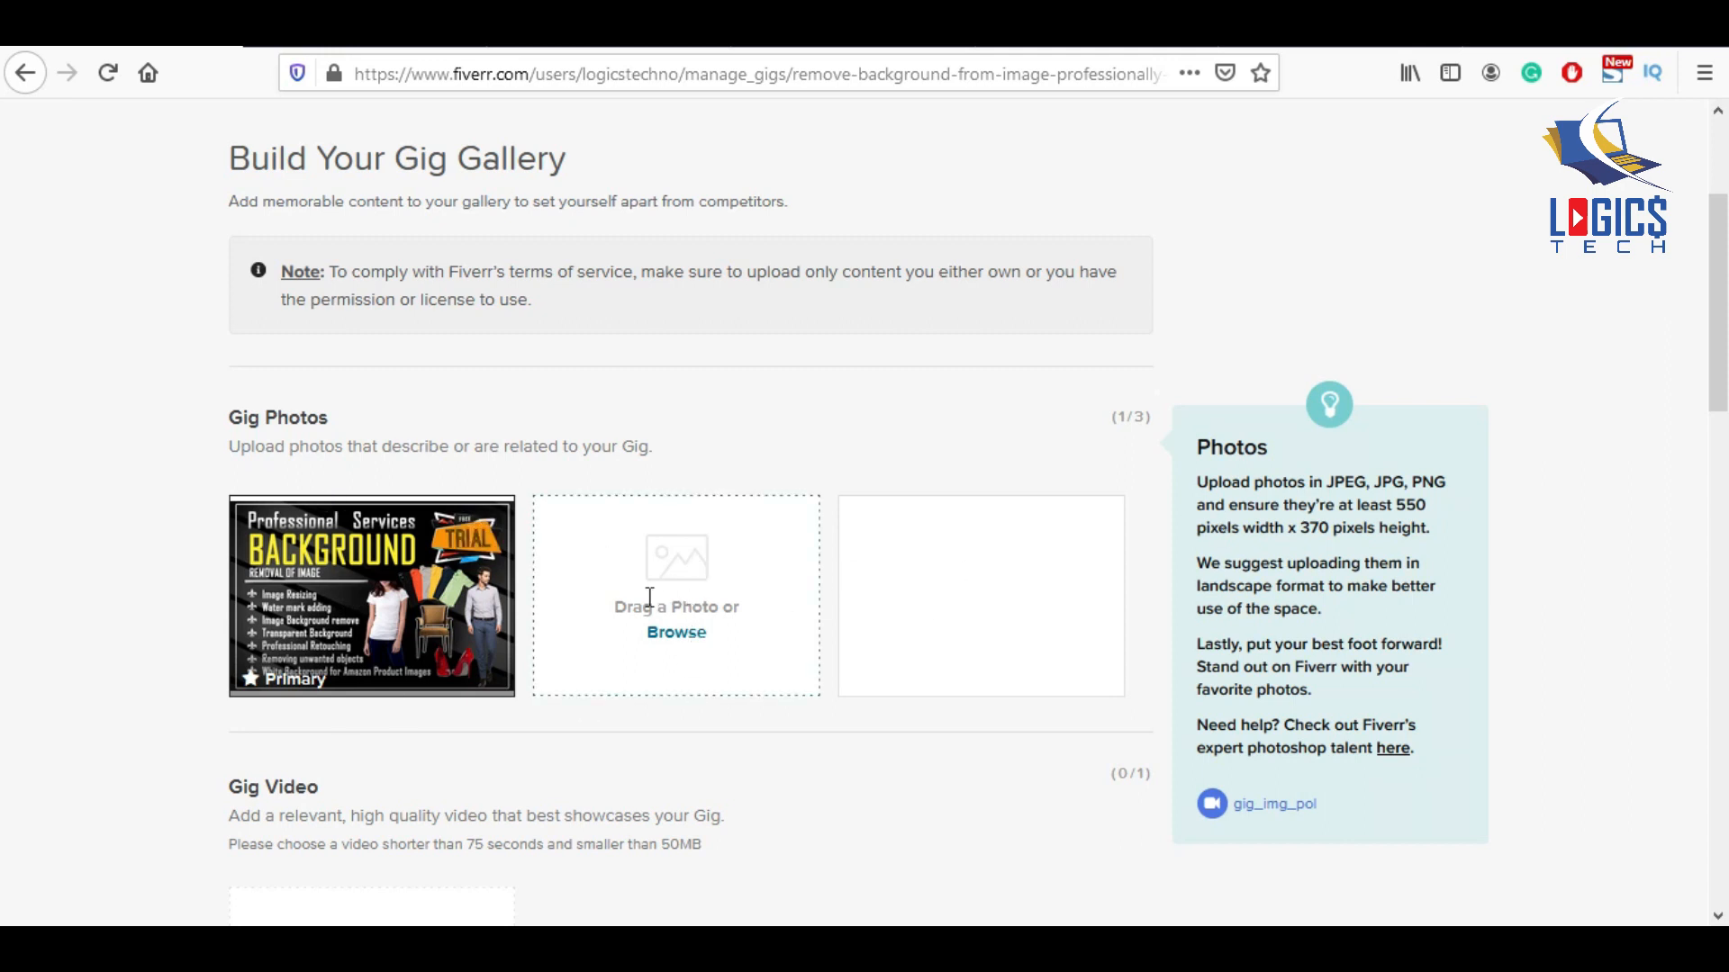
scroll(930, 709, "down", 3)
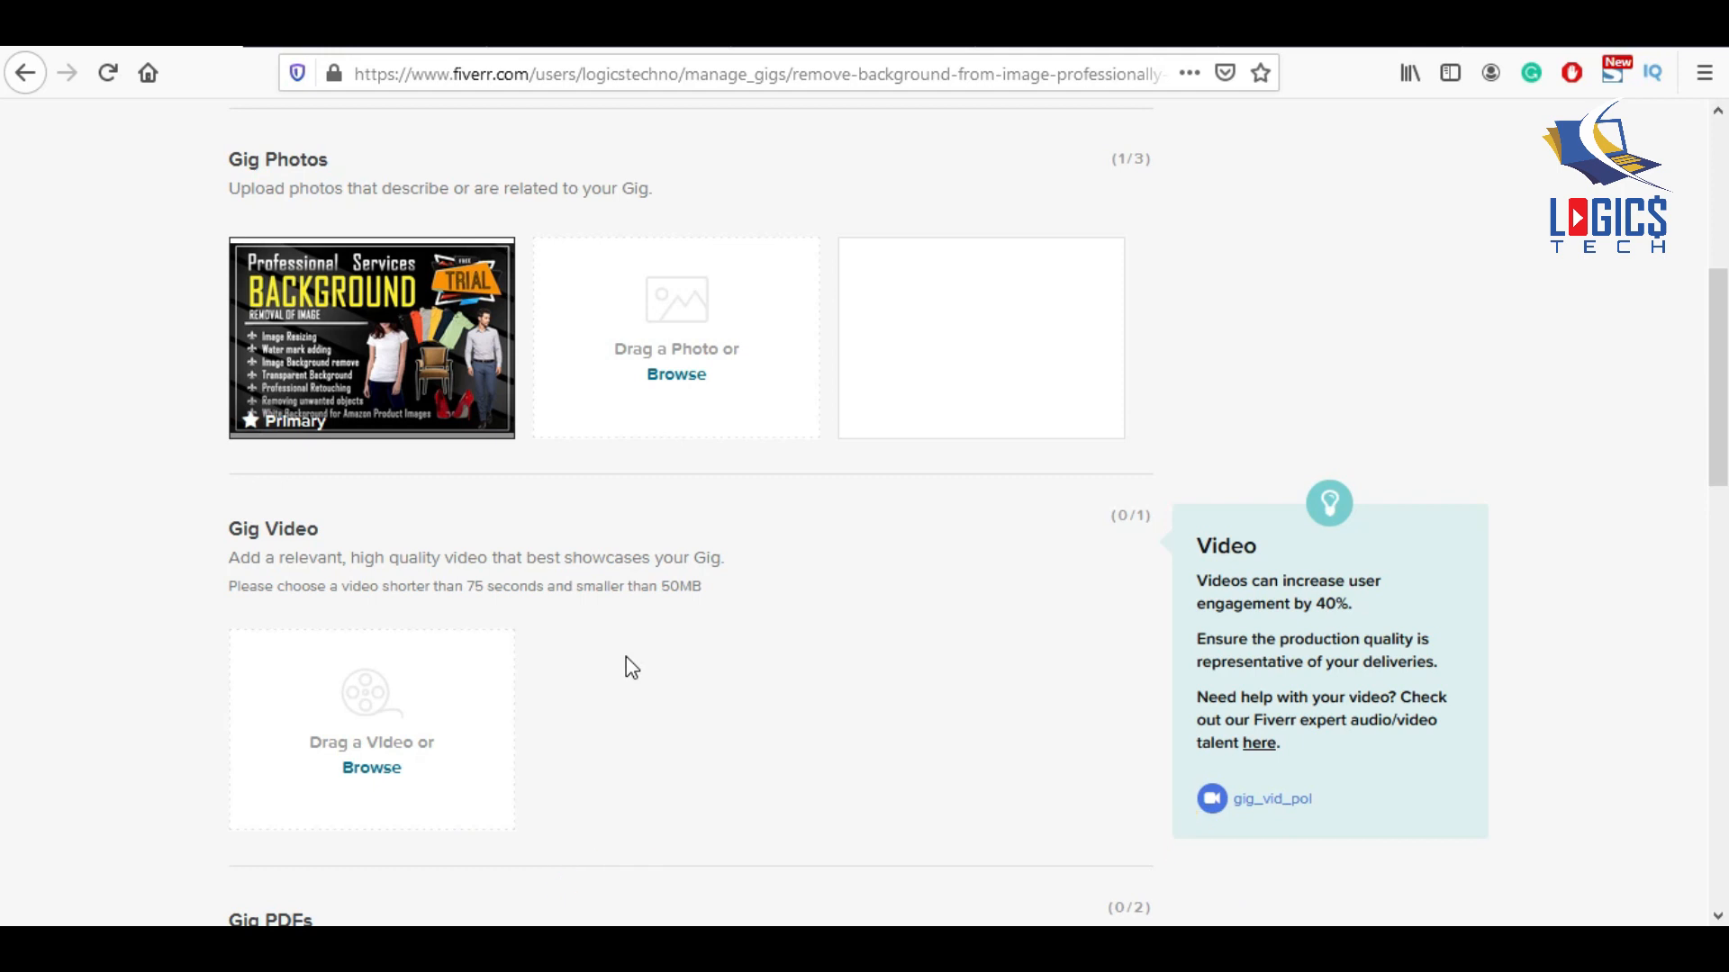
scroll(625, 668, "down", 4)
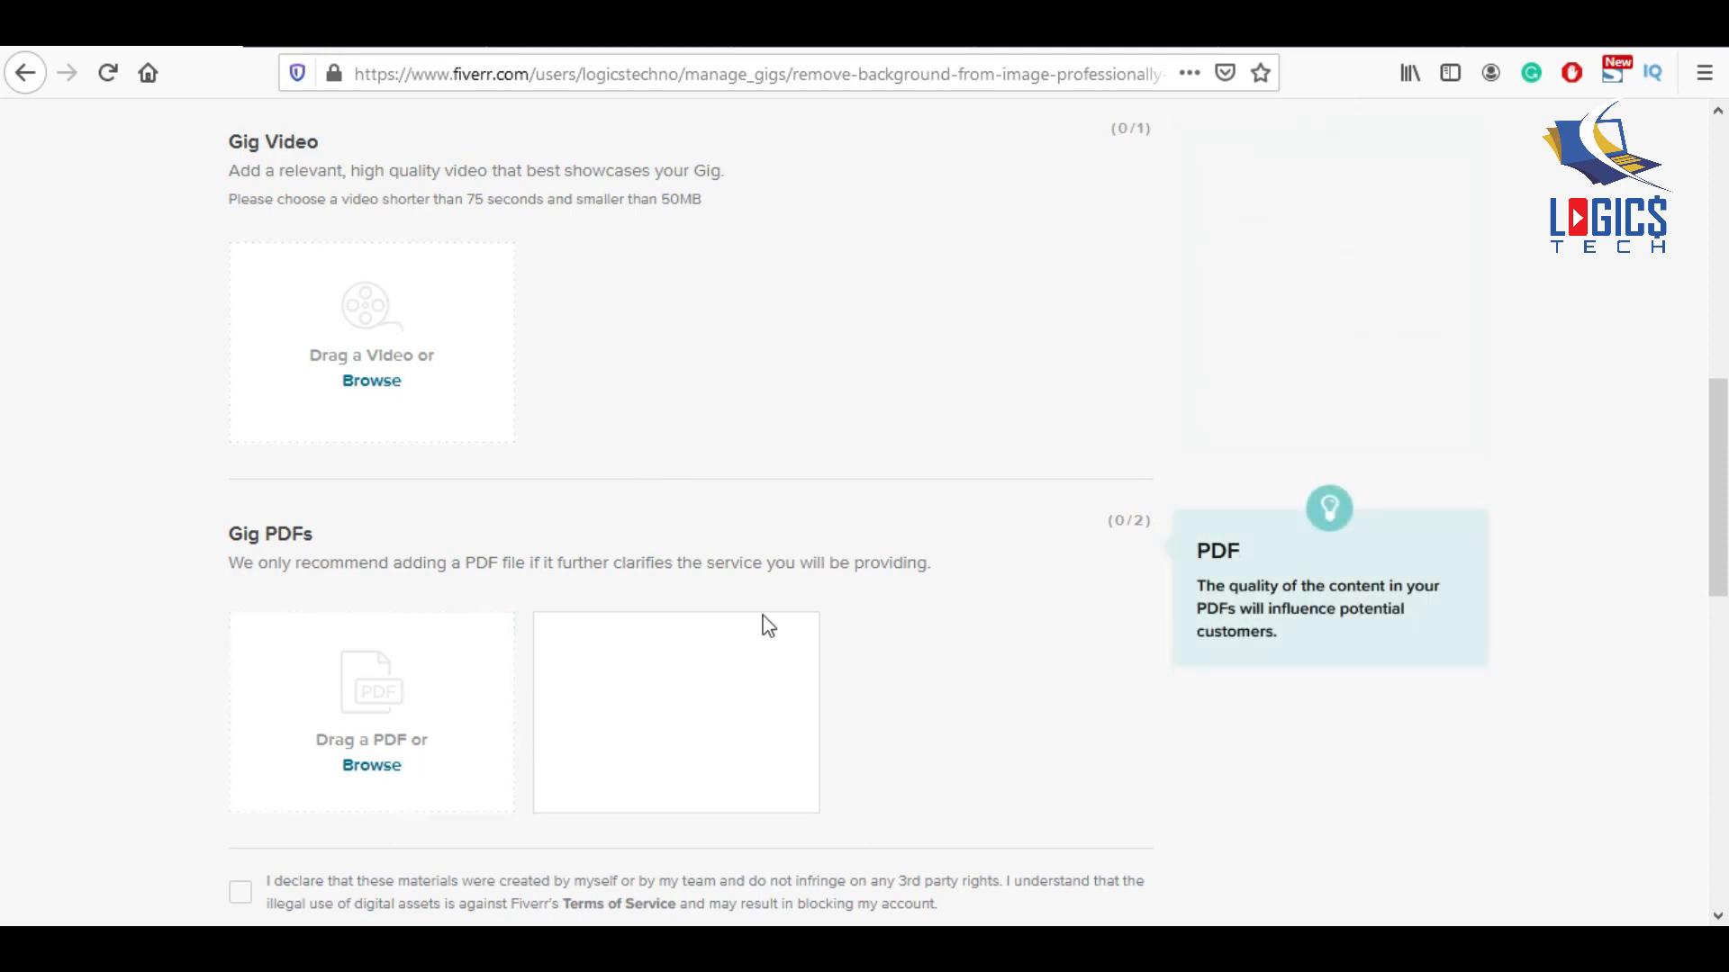
scroll(768, 626, "down", 5)
left_click(241, 507)
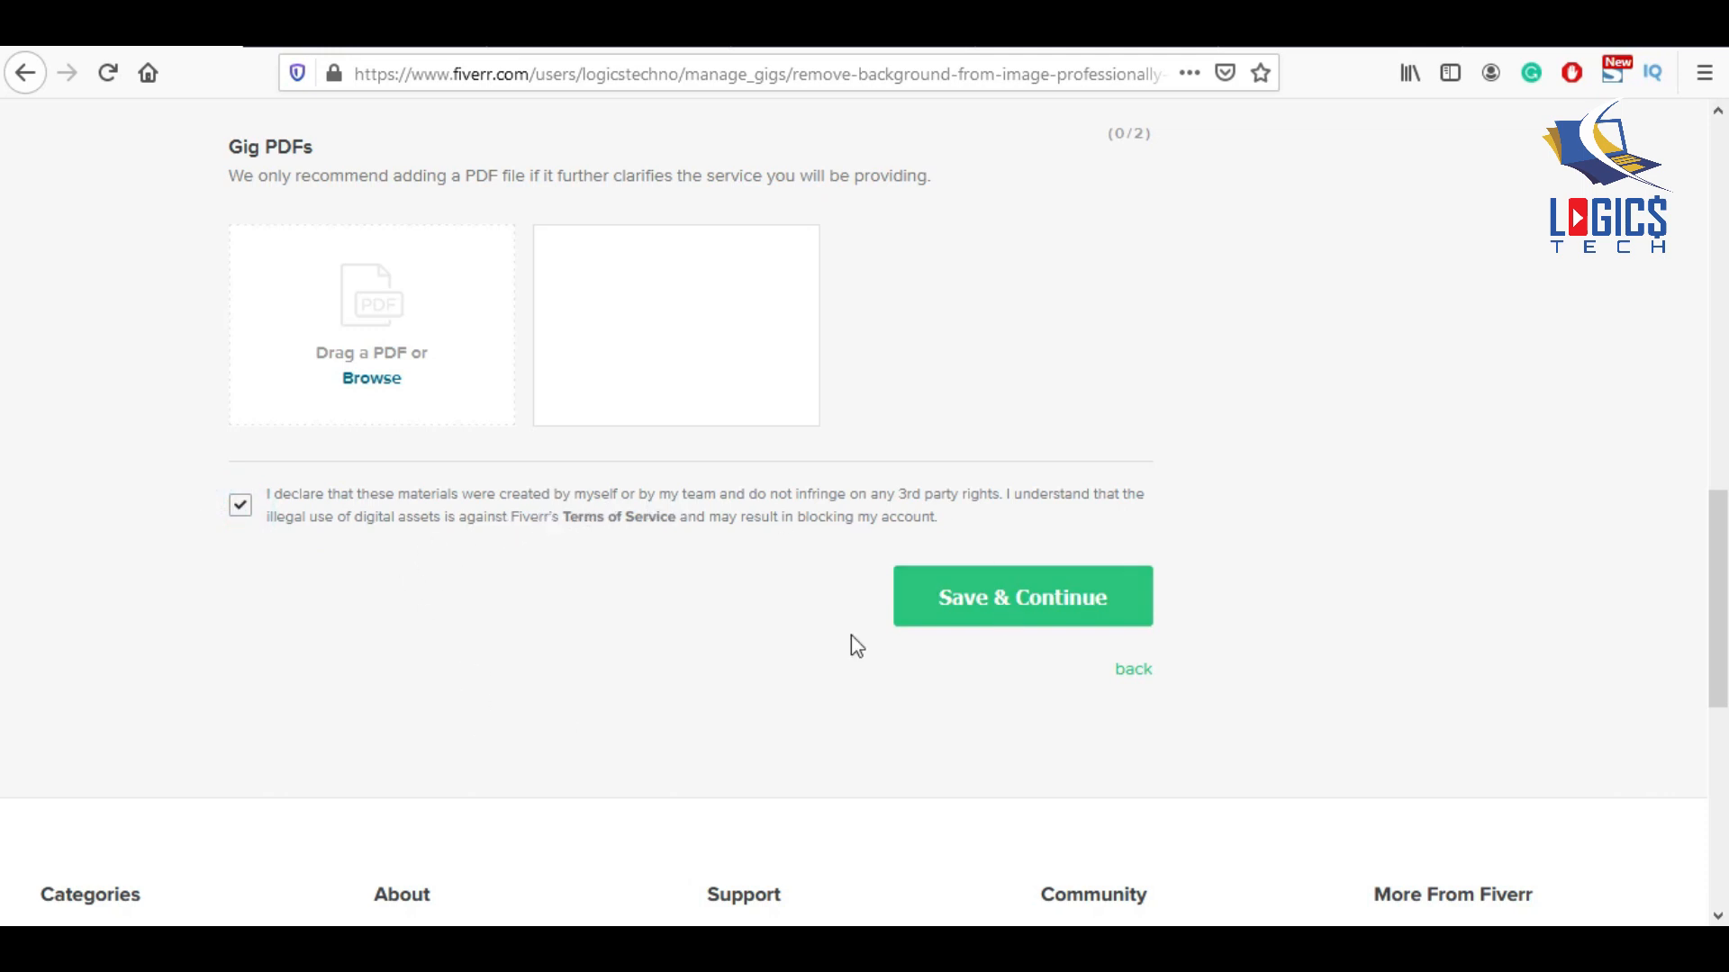
left_click(1023, 610)
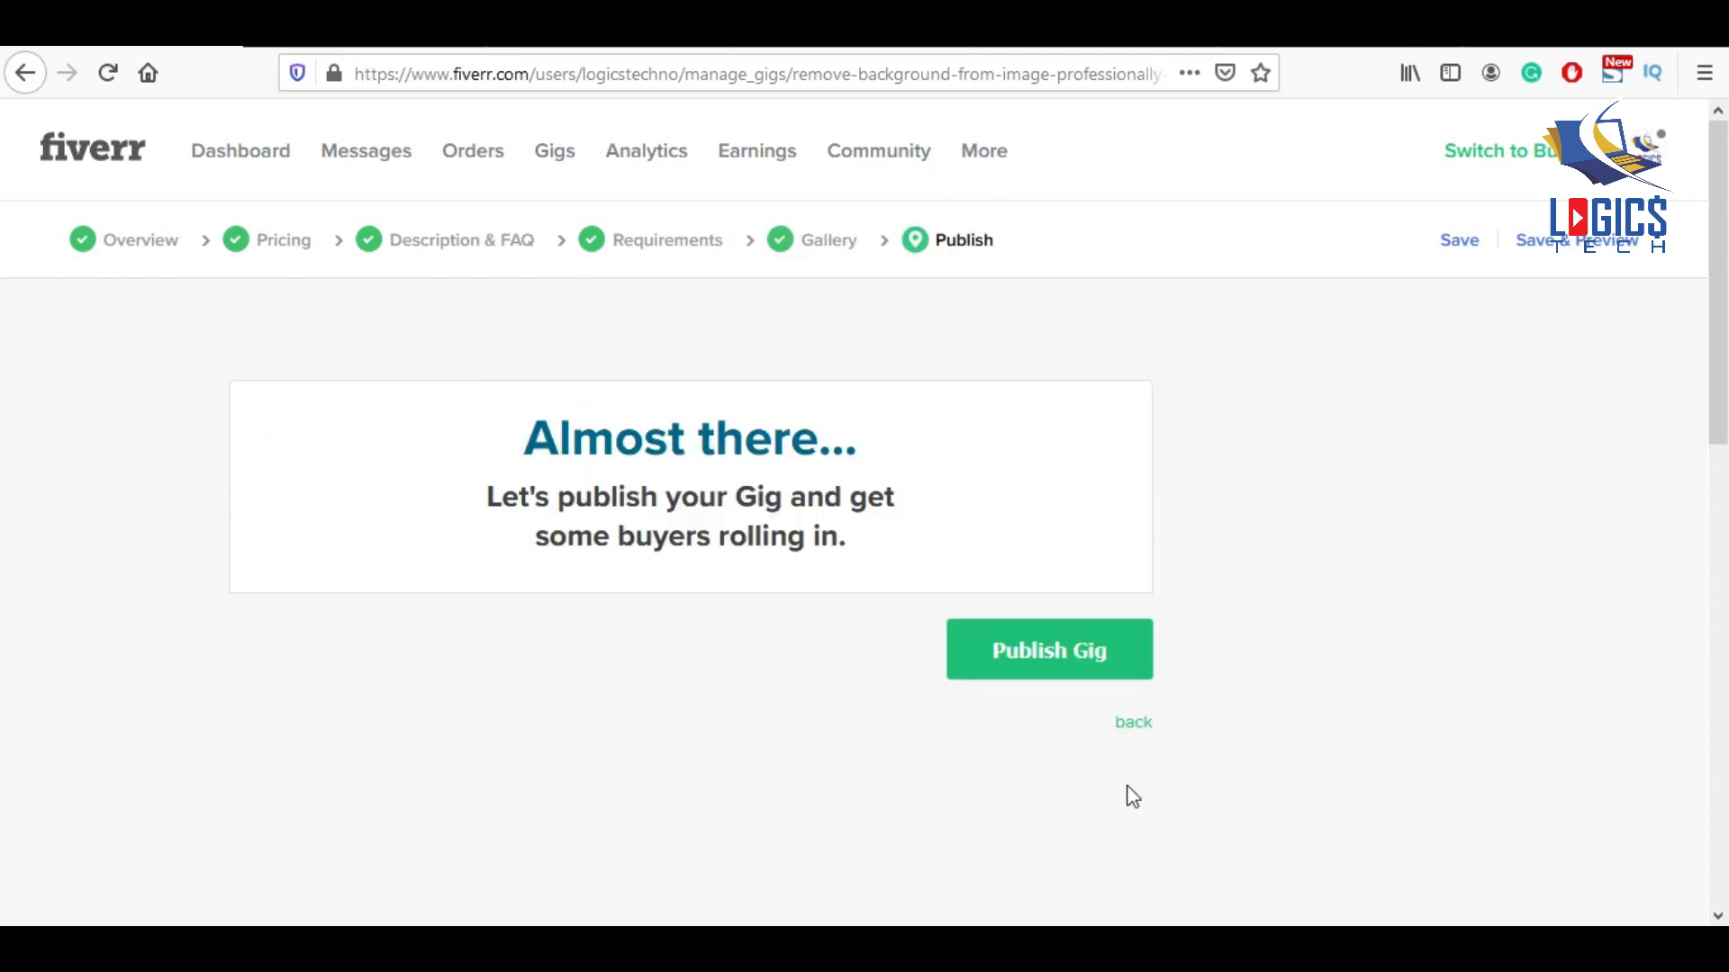
Publish the background-removal gig and leave the success page for the Gigs management page.
left_click(1033, 662)
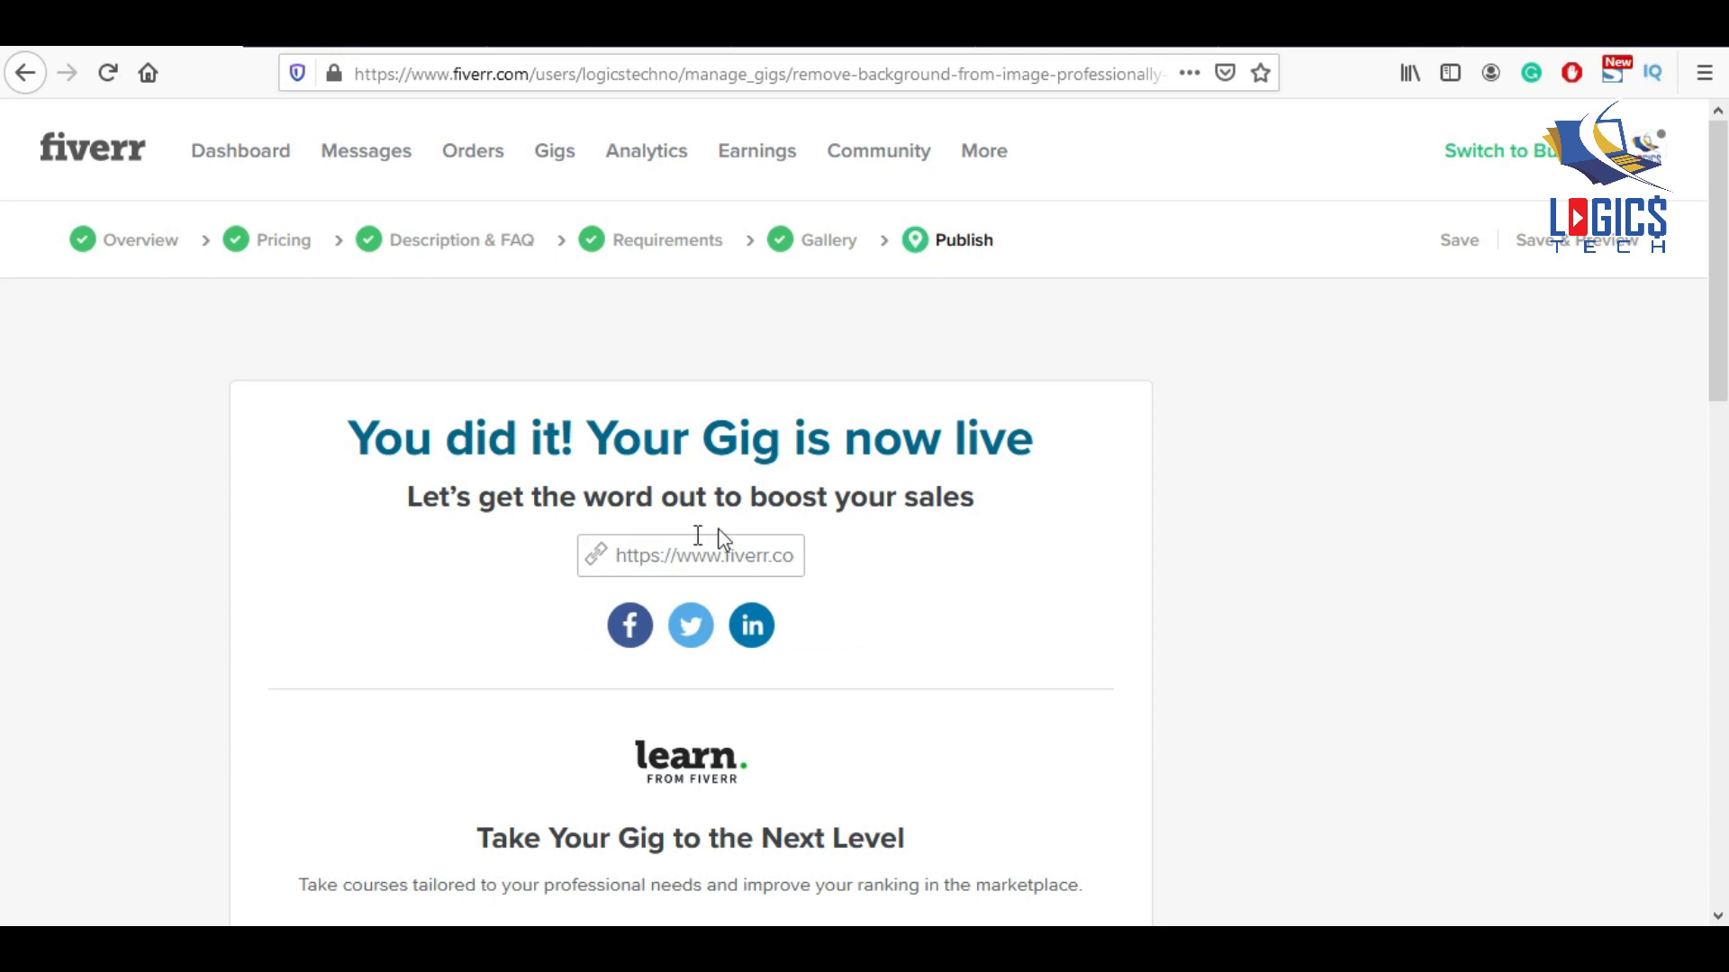
scroll(1040, 574, "down", 3)
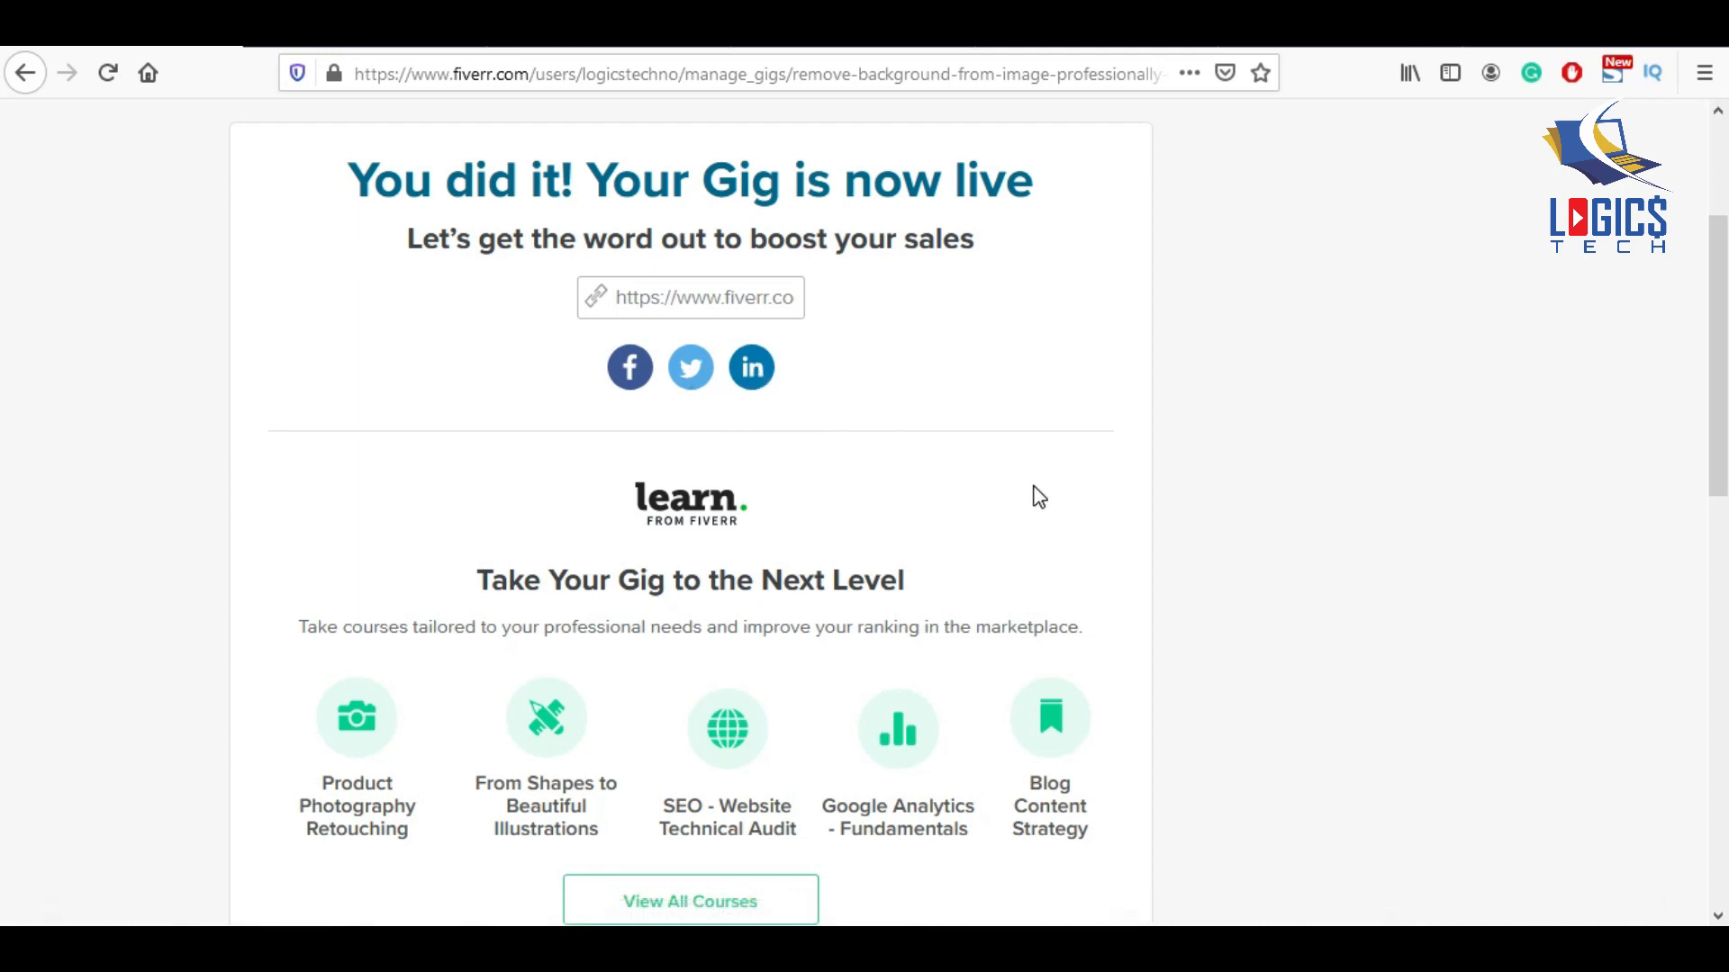
scroll(1040, 497, "down", 2)
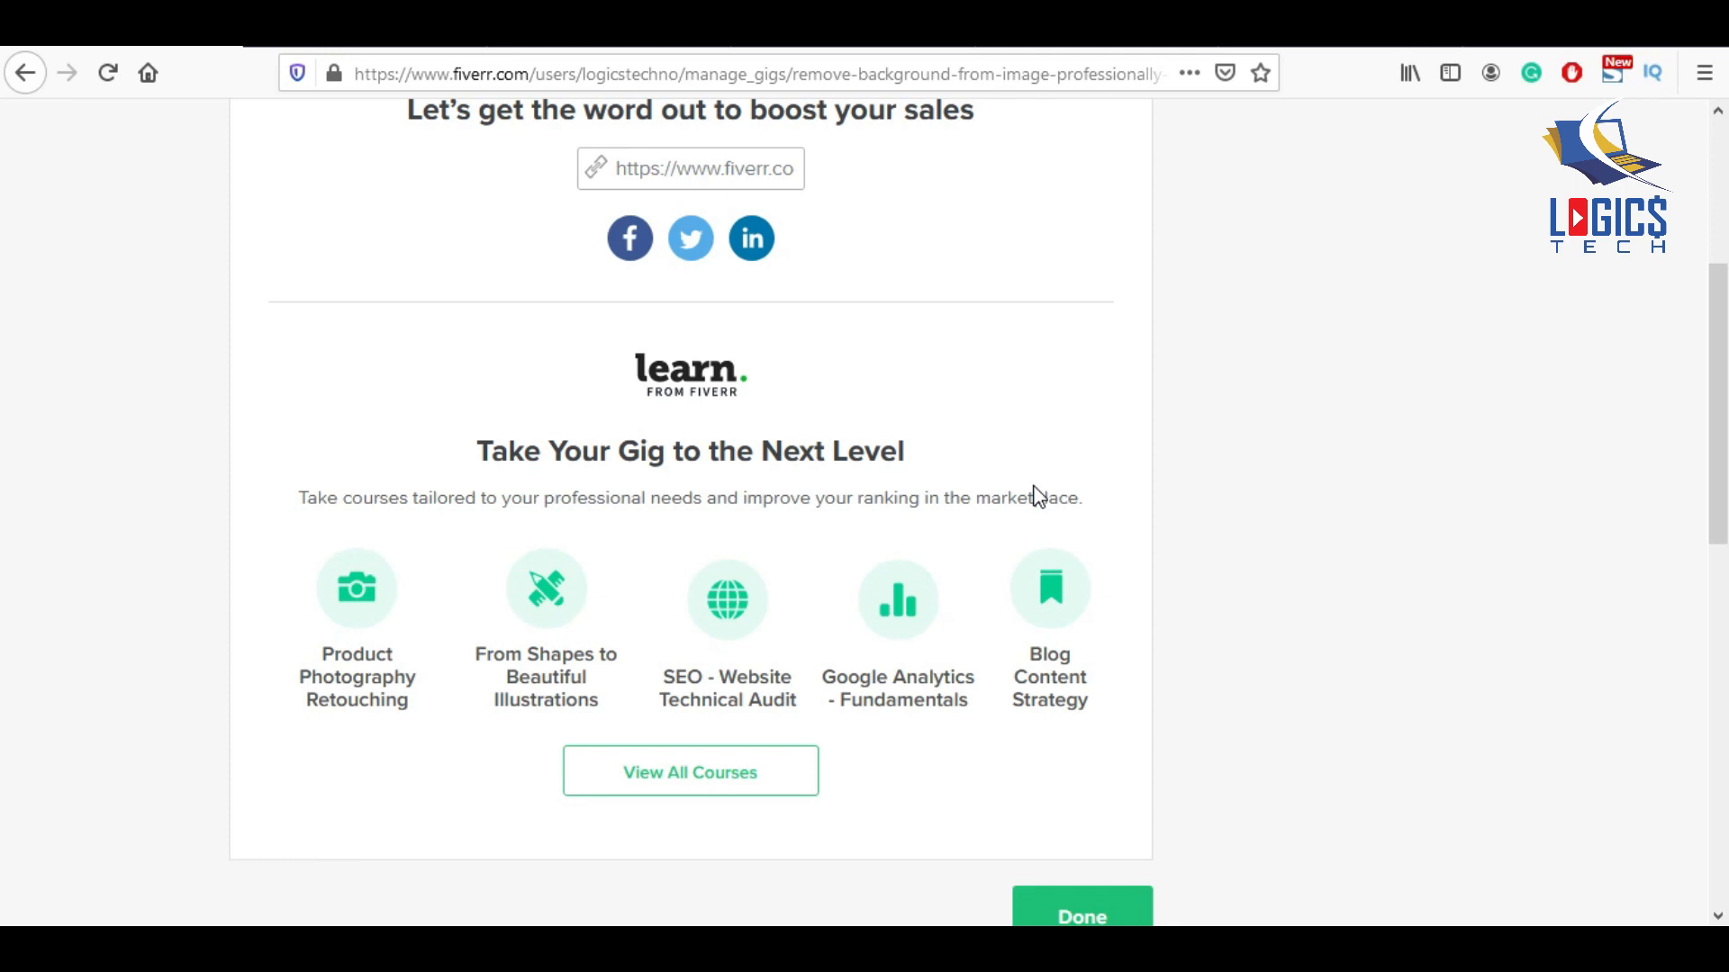
scroll(968, 605, "down", 3)
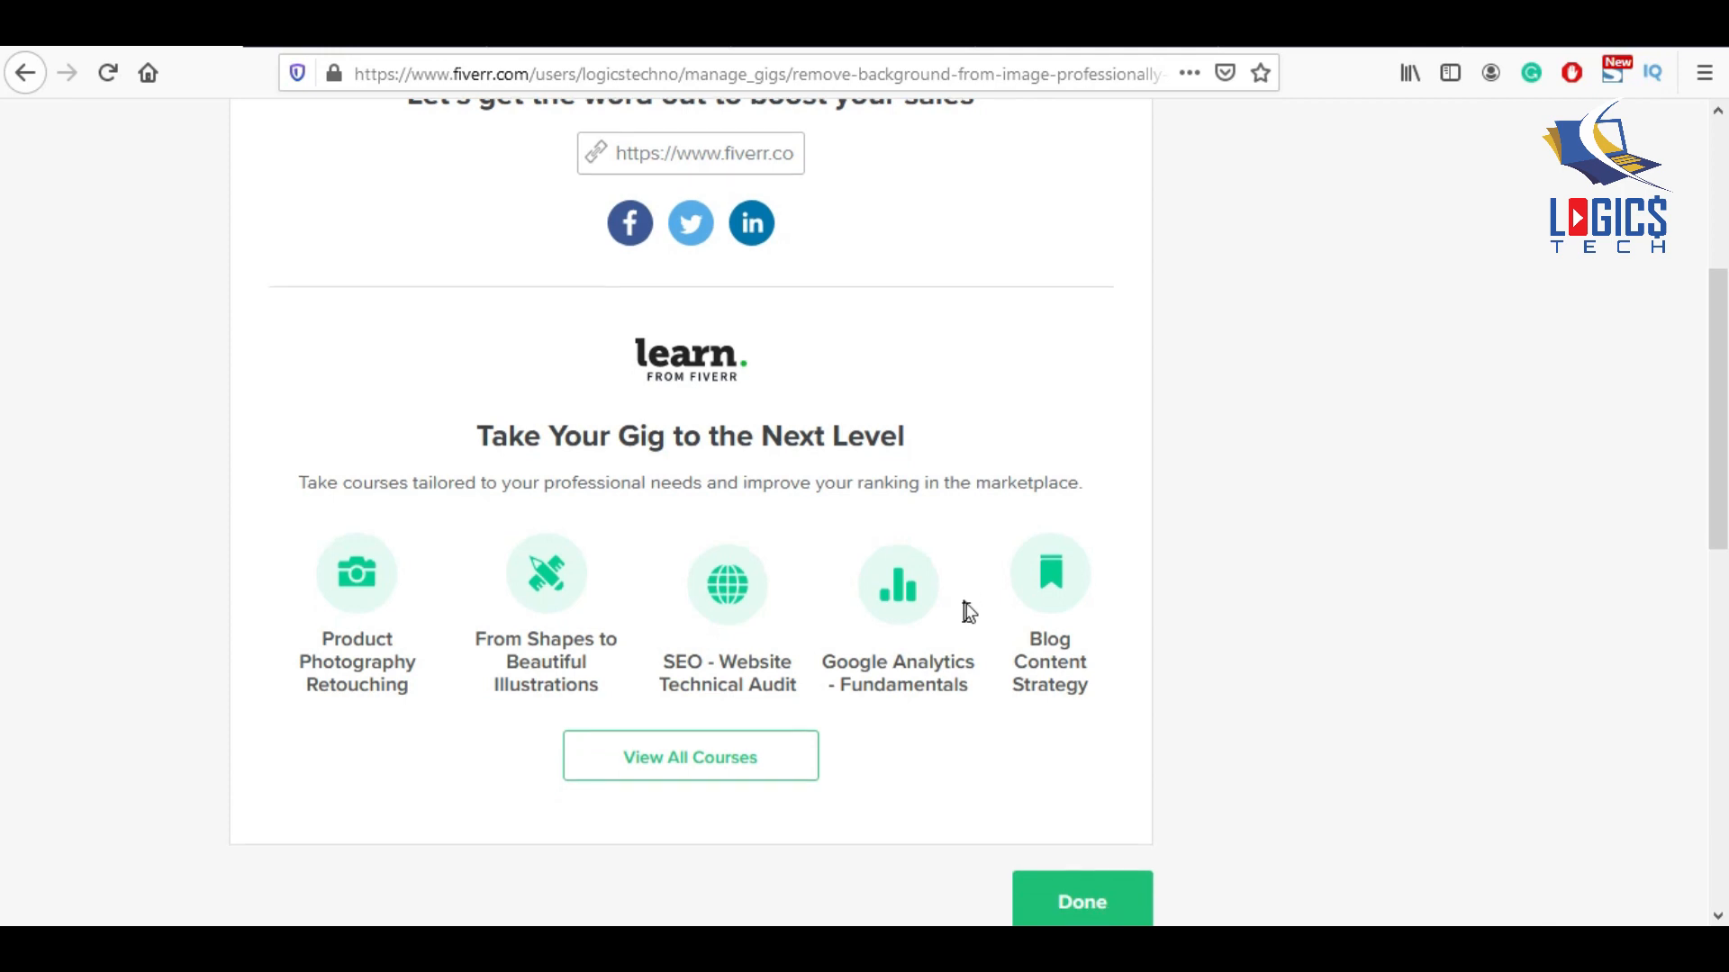
left_click(1096, 799)
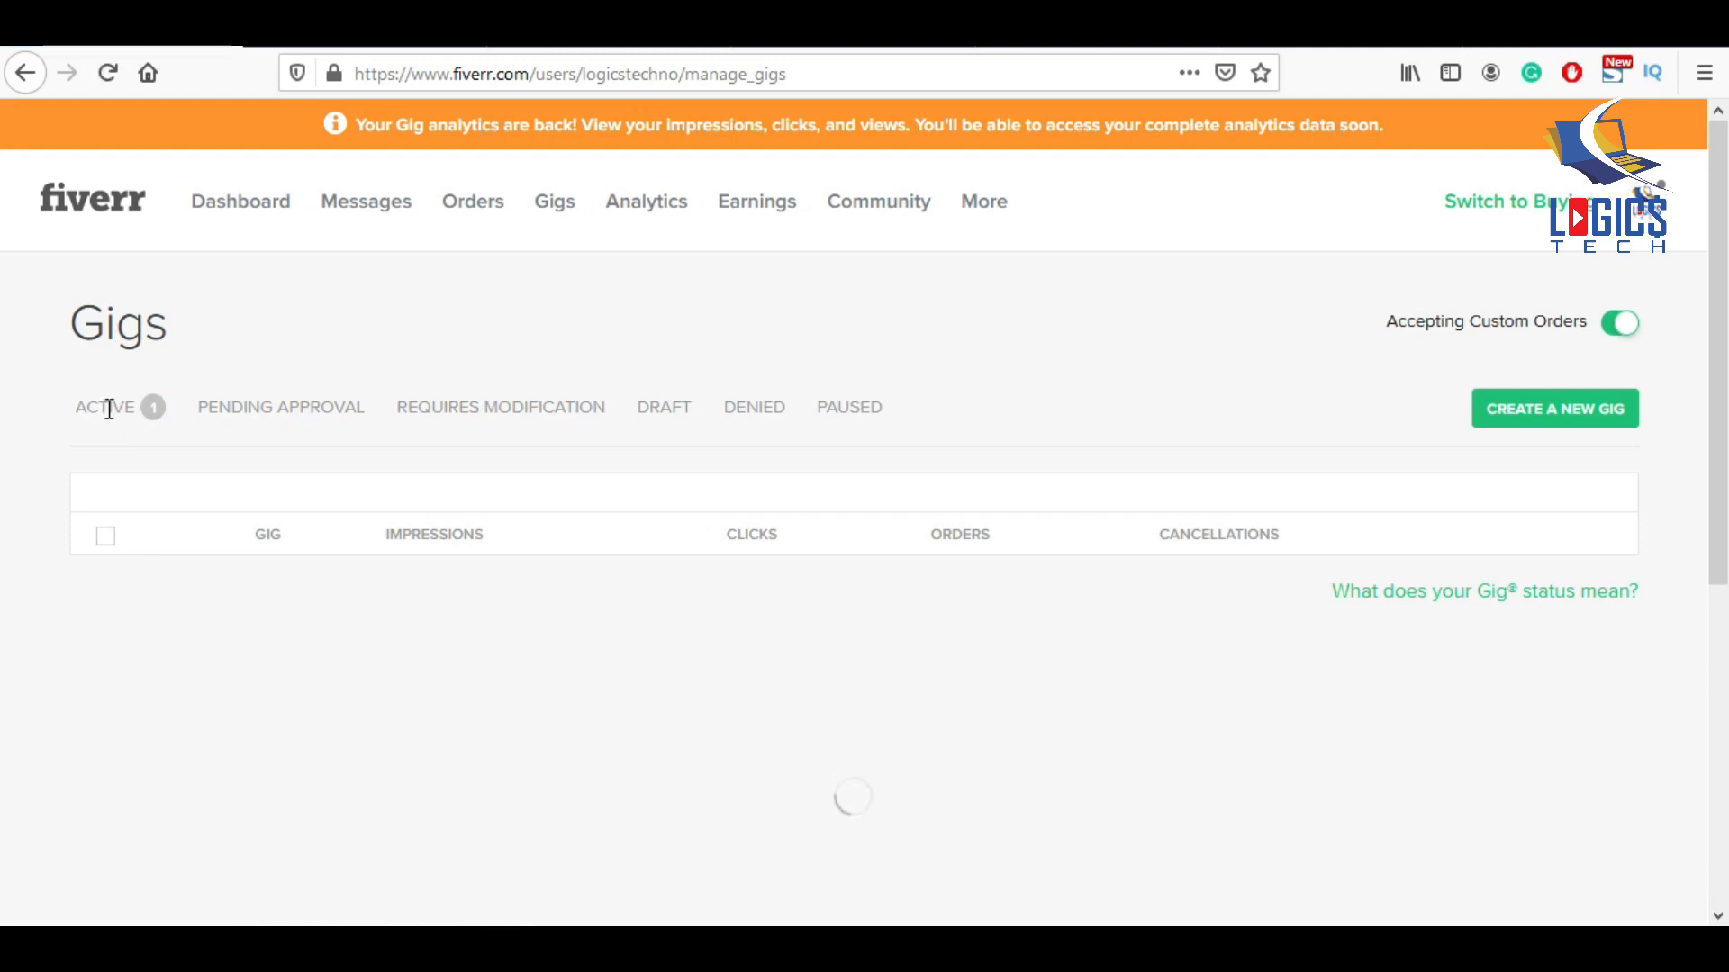
From the Active gigs list, open the live page of 'I will remove background from image professionally within 1hour'.
left_click(108, 414)
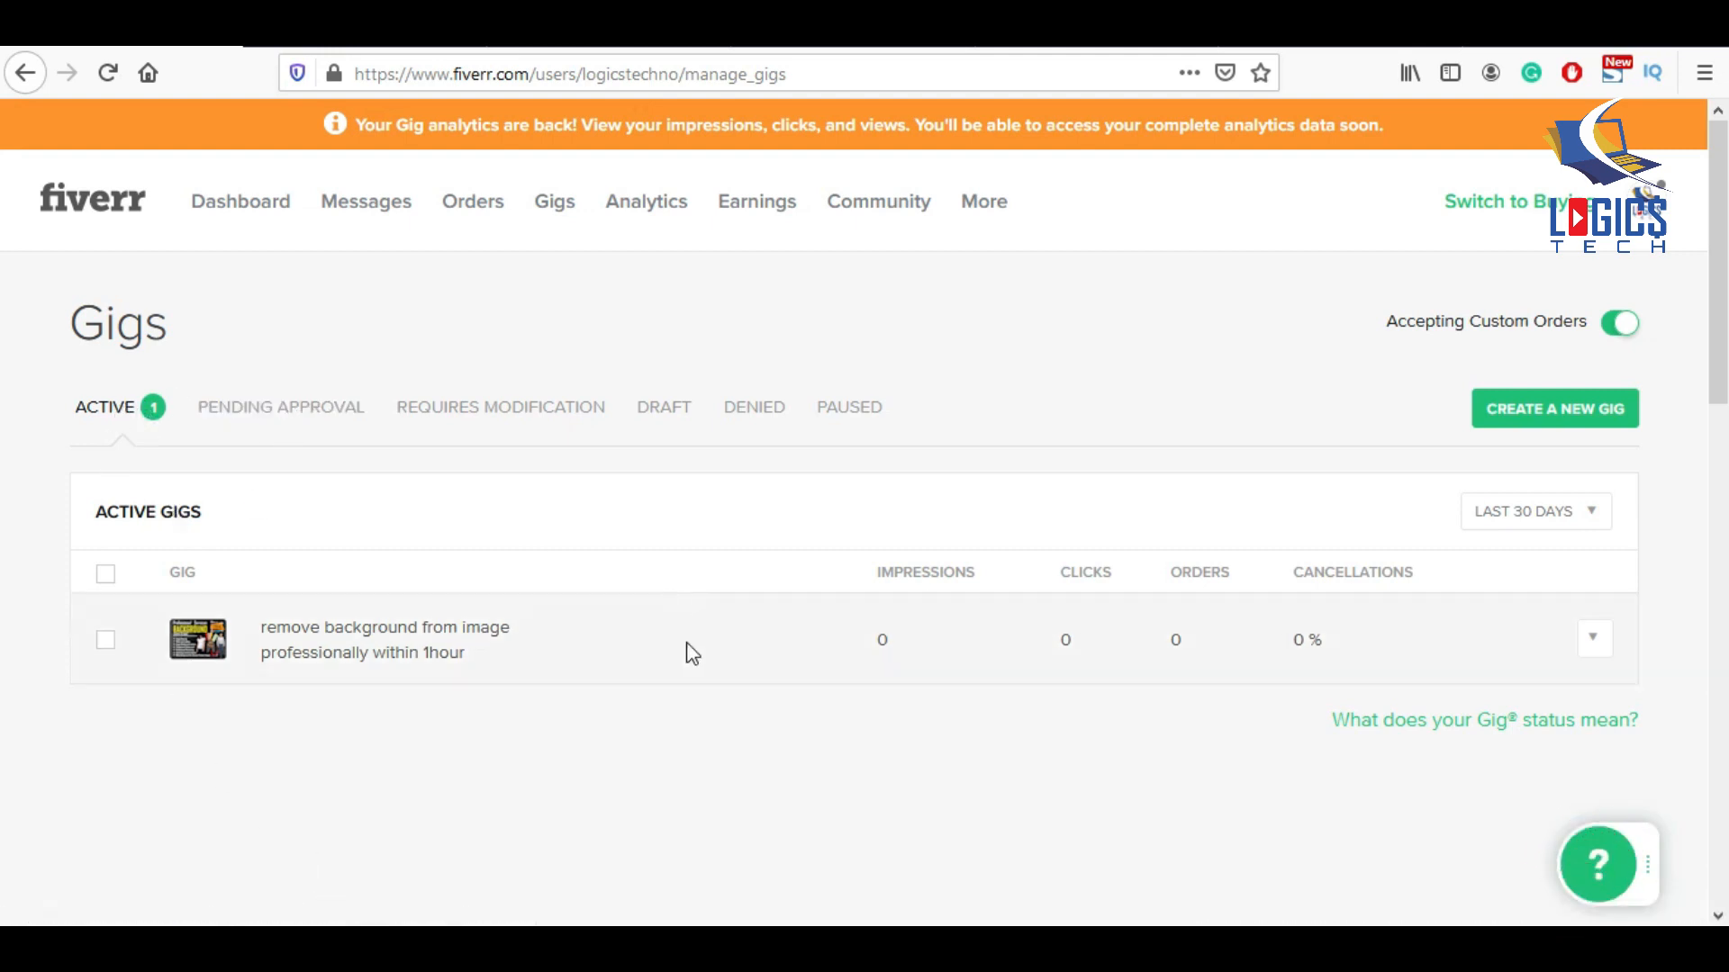
left_click(1593, 639)
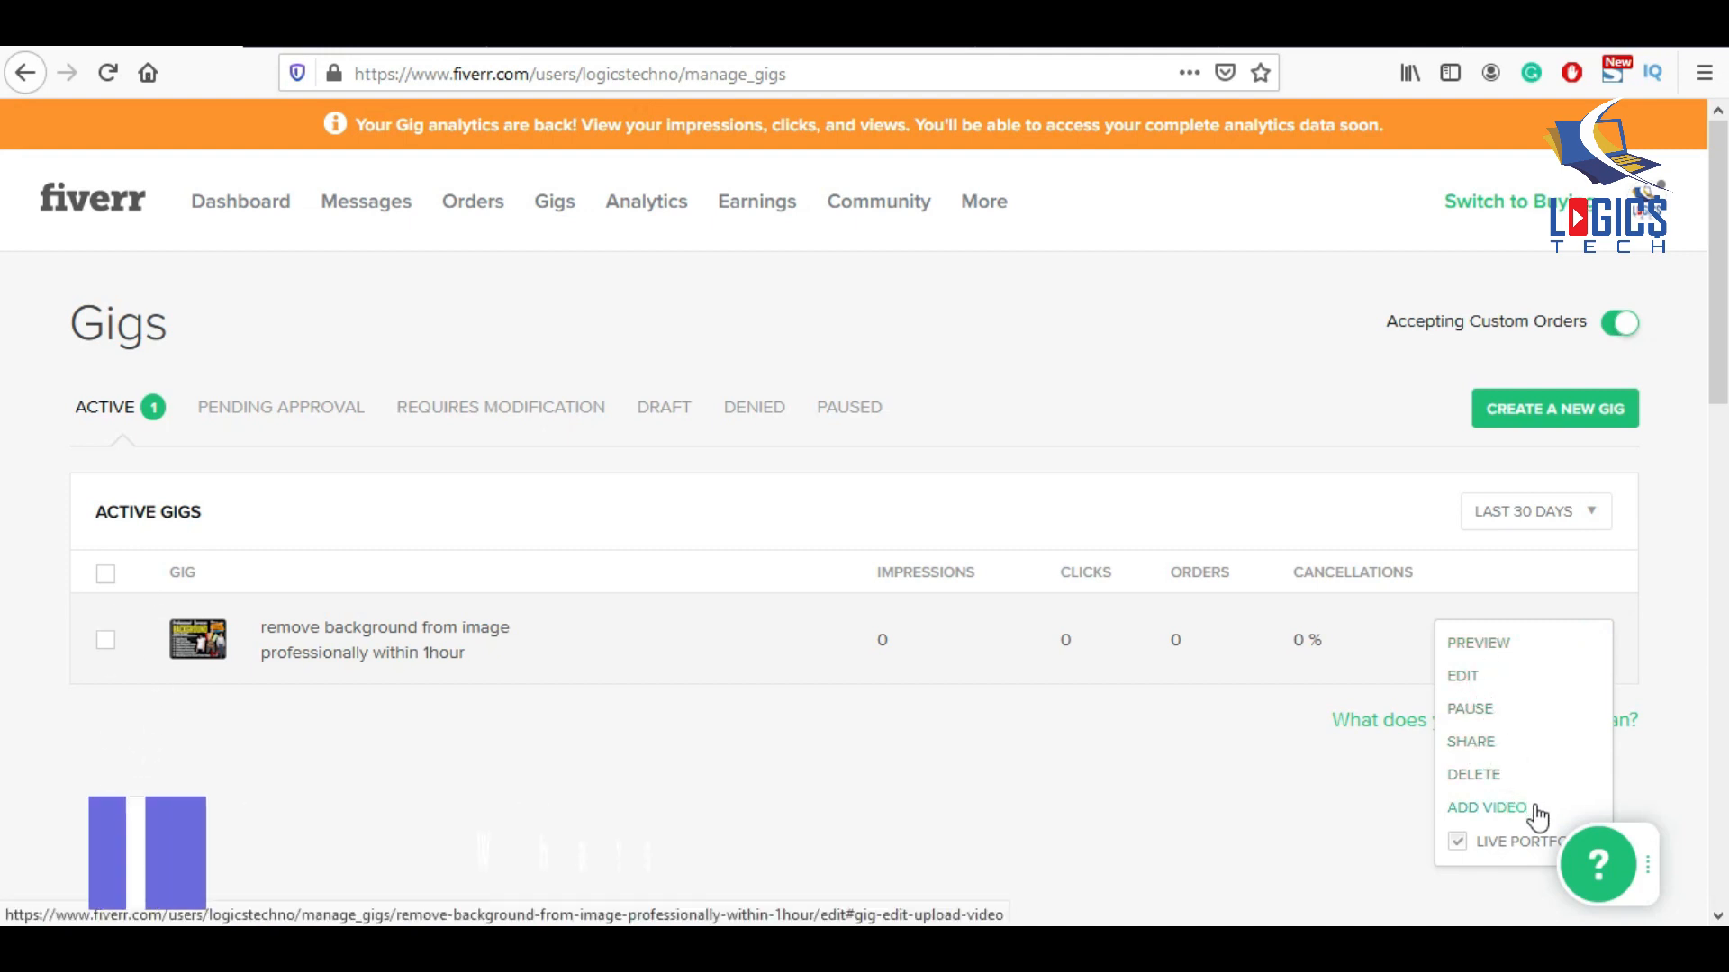
left_click(1495, 748)
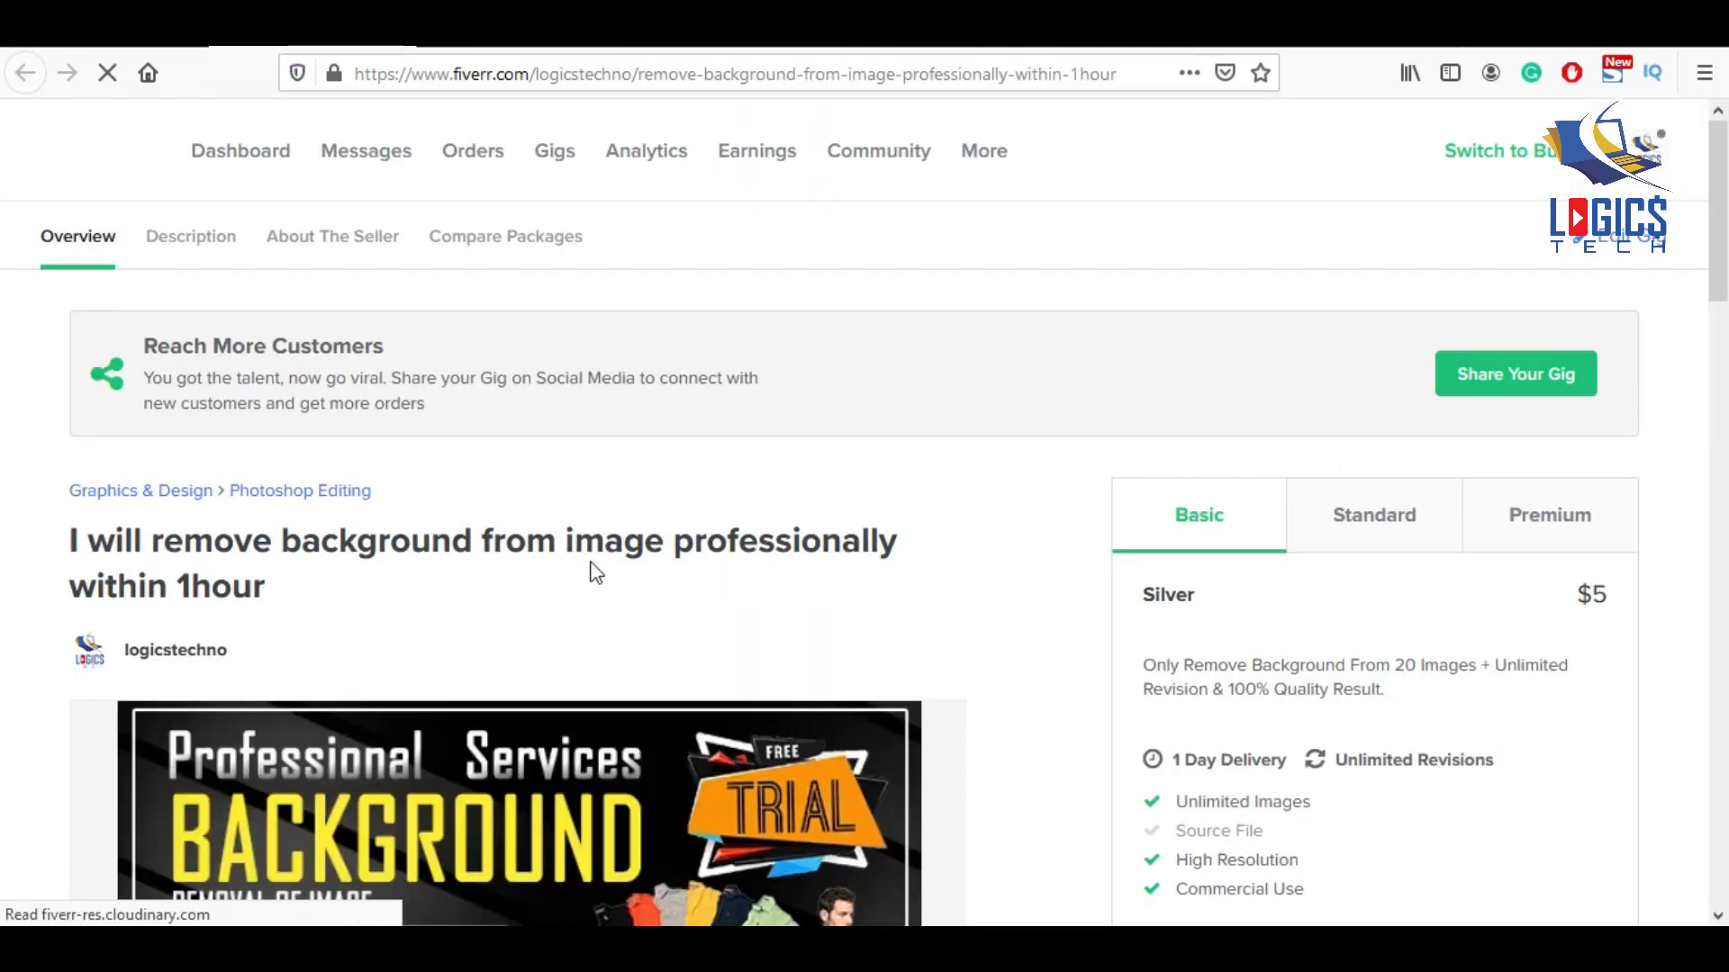
Scroll the live gig page to review Silver $5, Gold $10 and Diamond $20 packages.
scroll(852, 508, "down", 5)
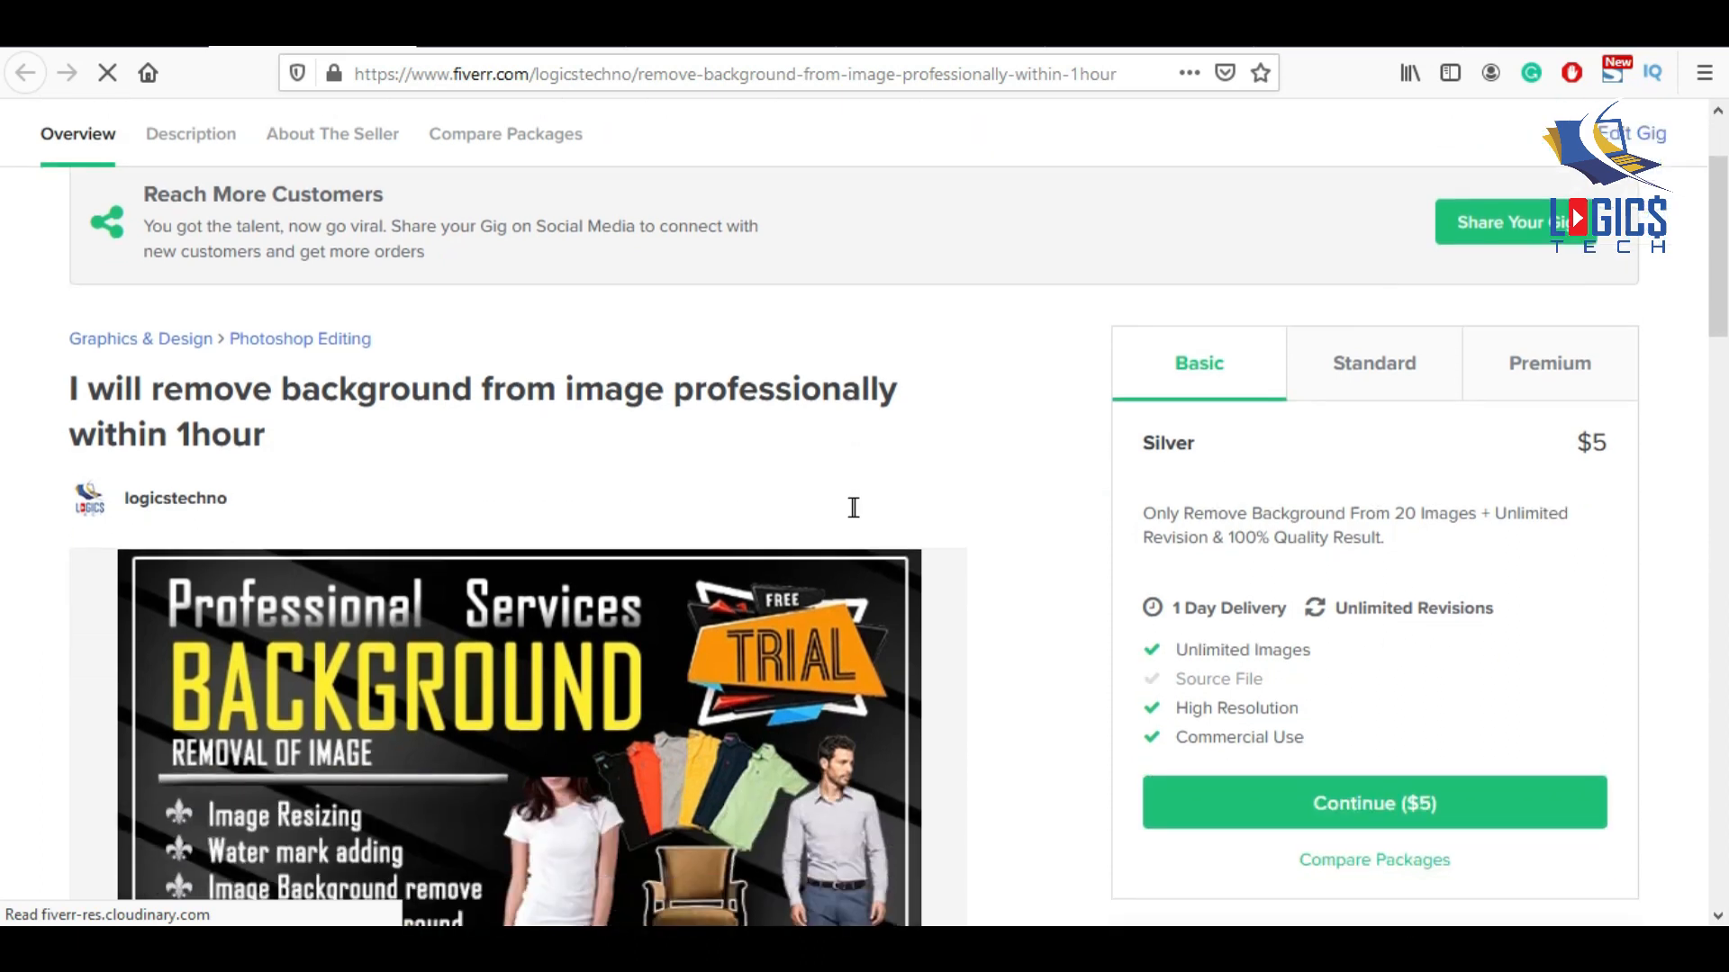
scroll(793, 602, "down", 3)
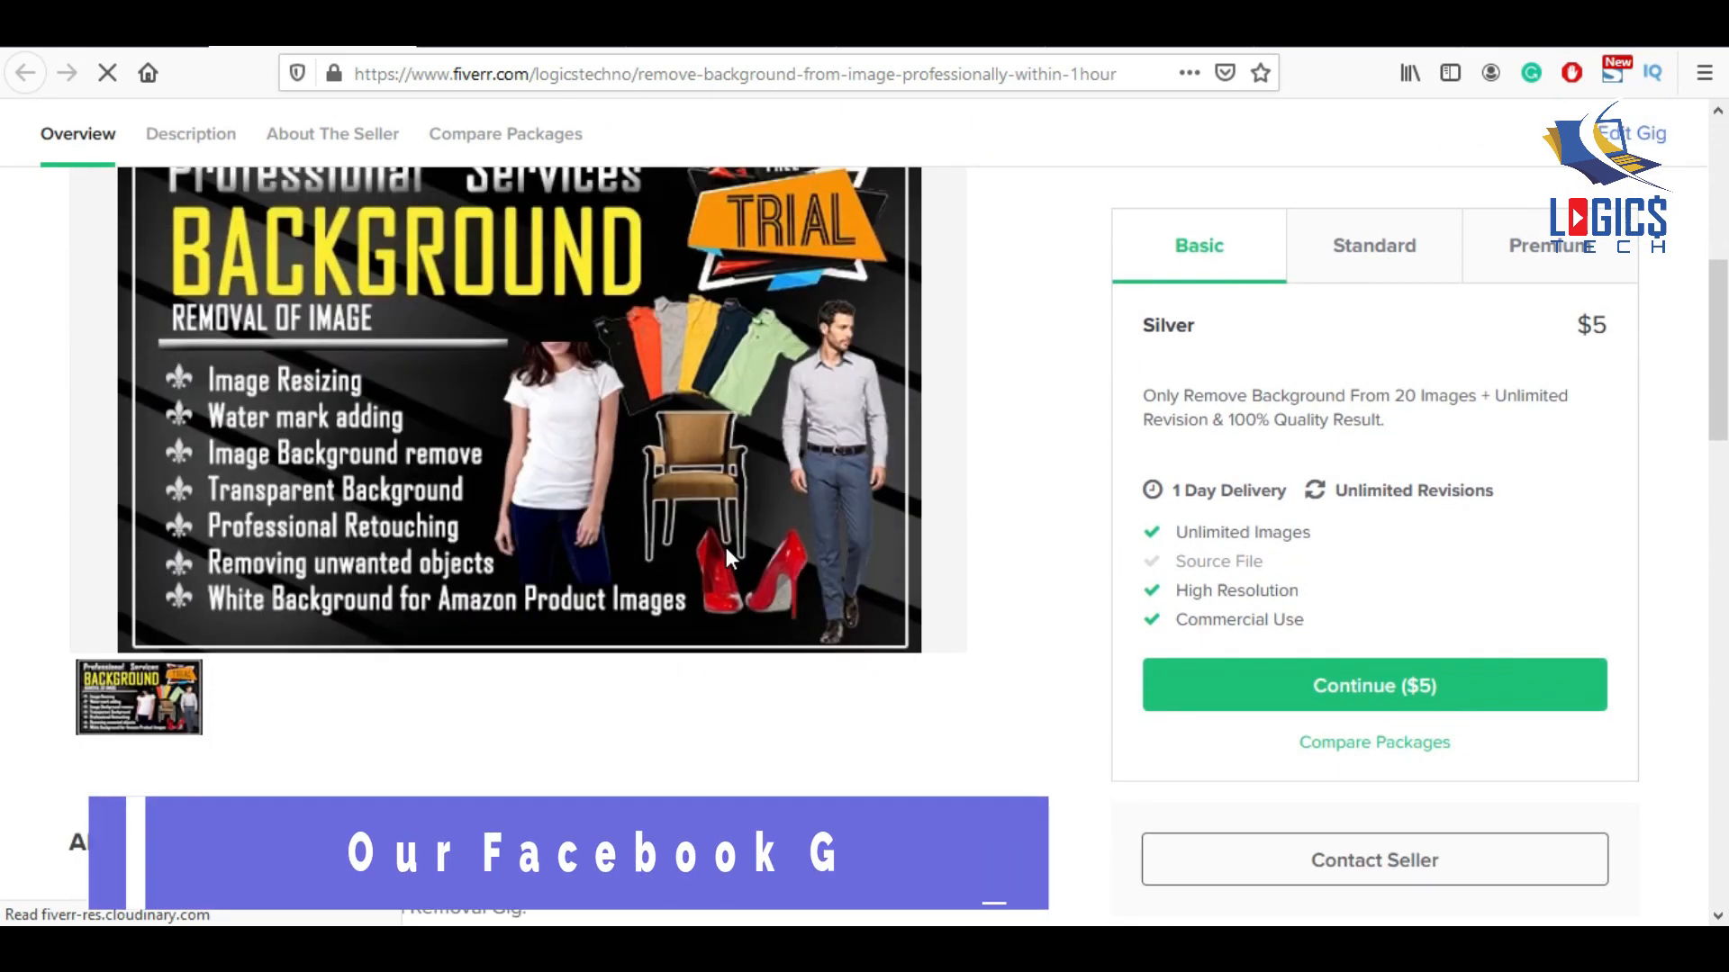
scroll(483, 707, "down", 11)
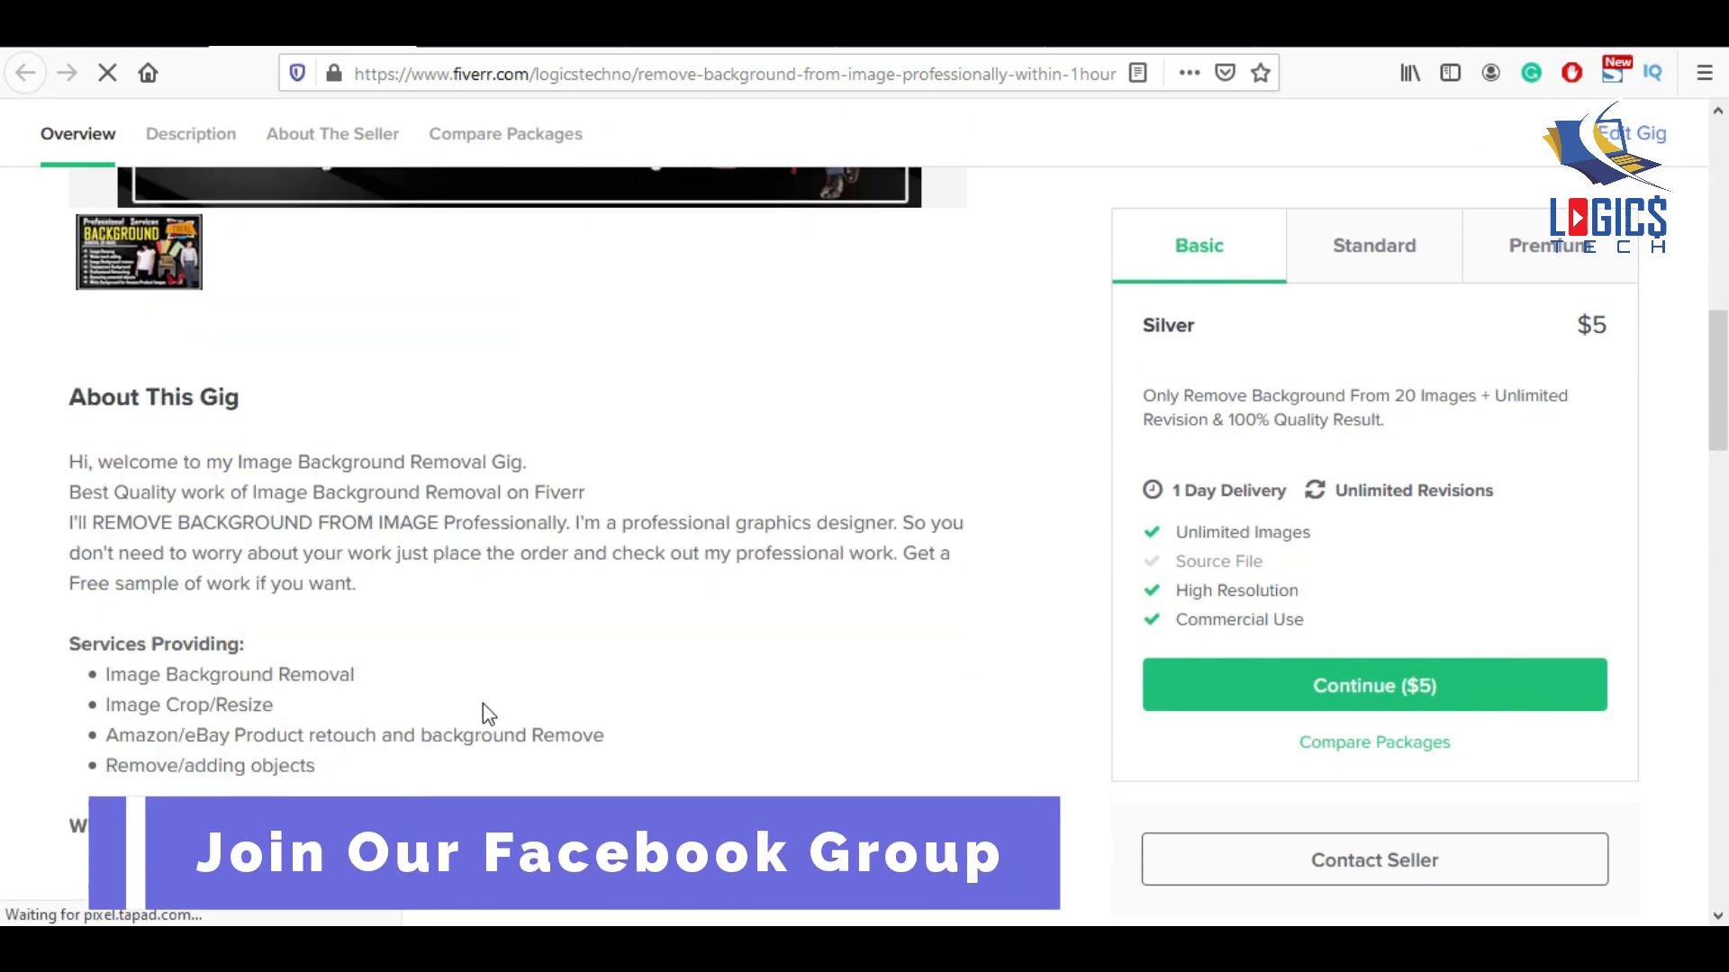
scroll(549, 684, "down", 7)
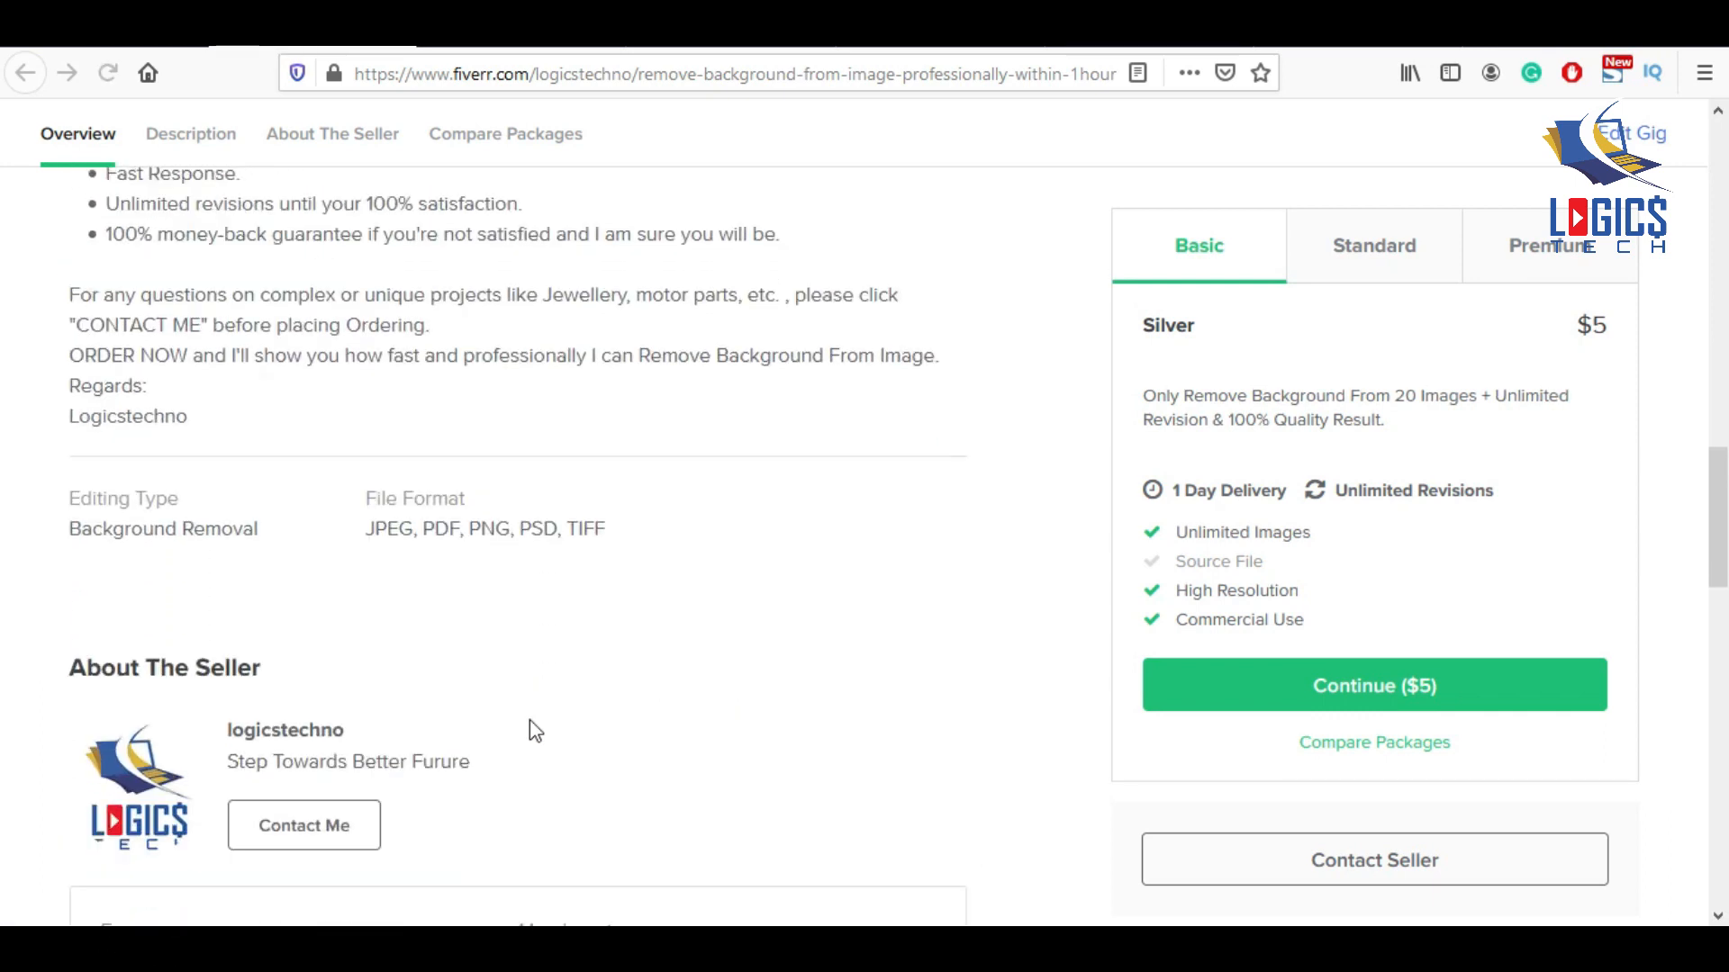
scroll(772, 758, "down", 6)
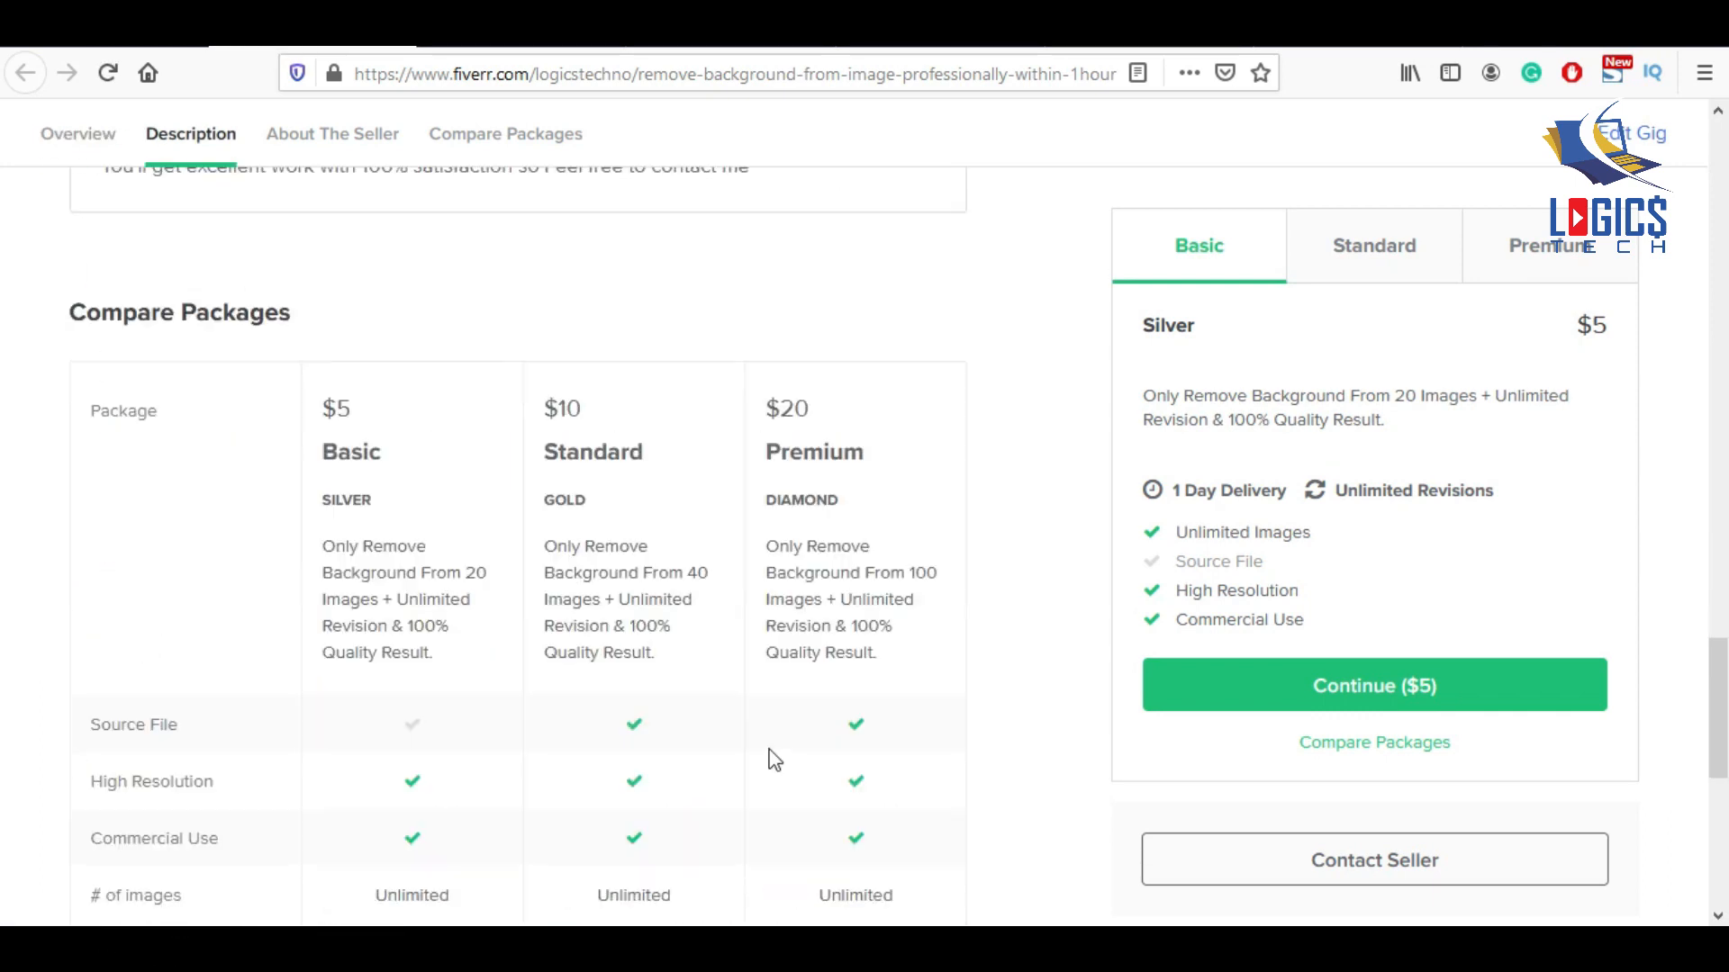
scroll(817, 673, "down", 4)
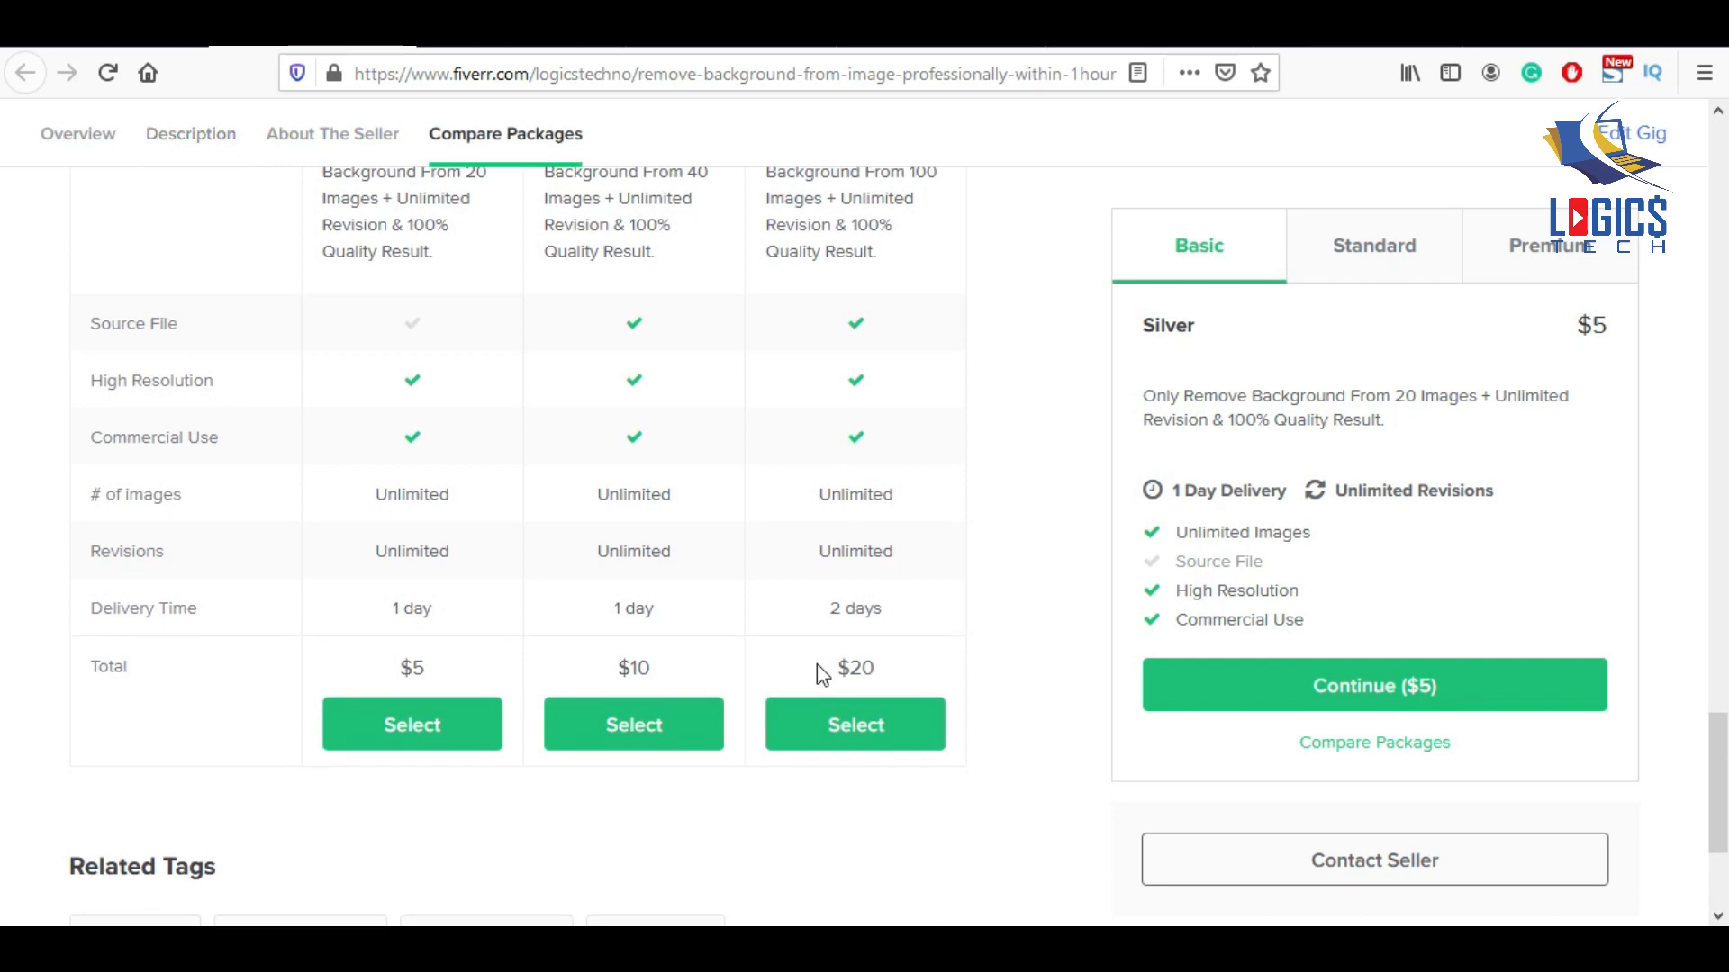
scroll(816, 675, "down", 3)
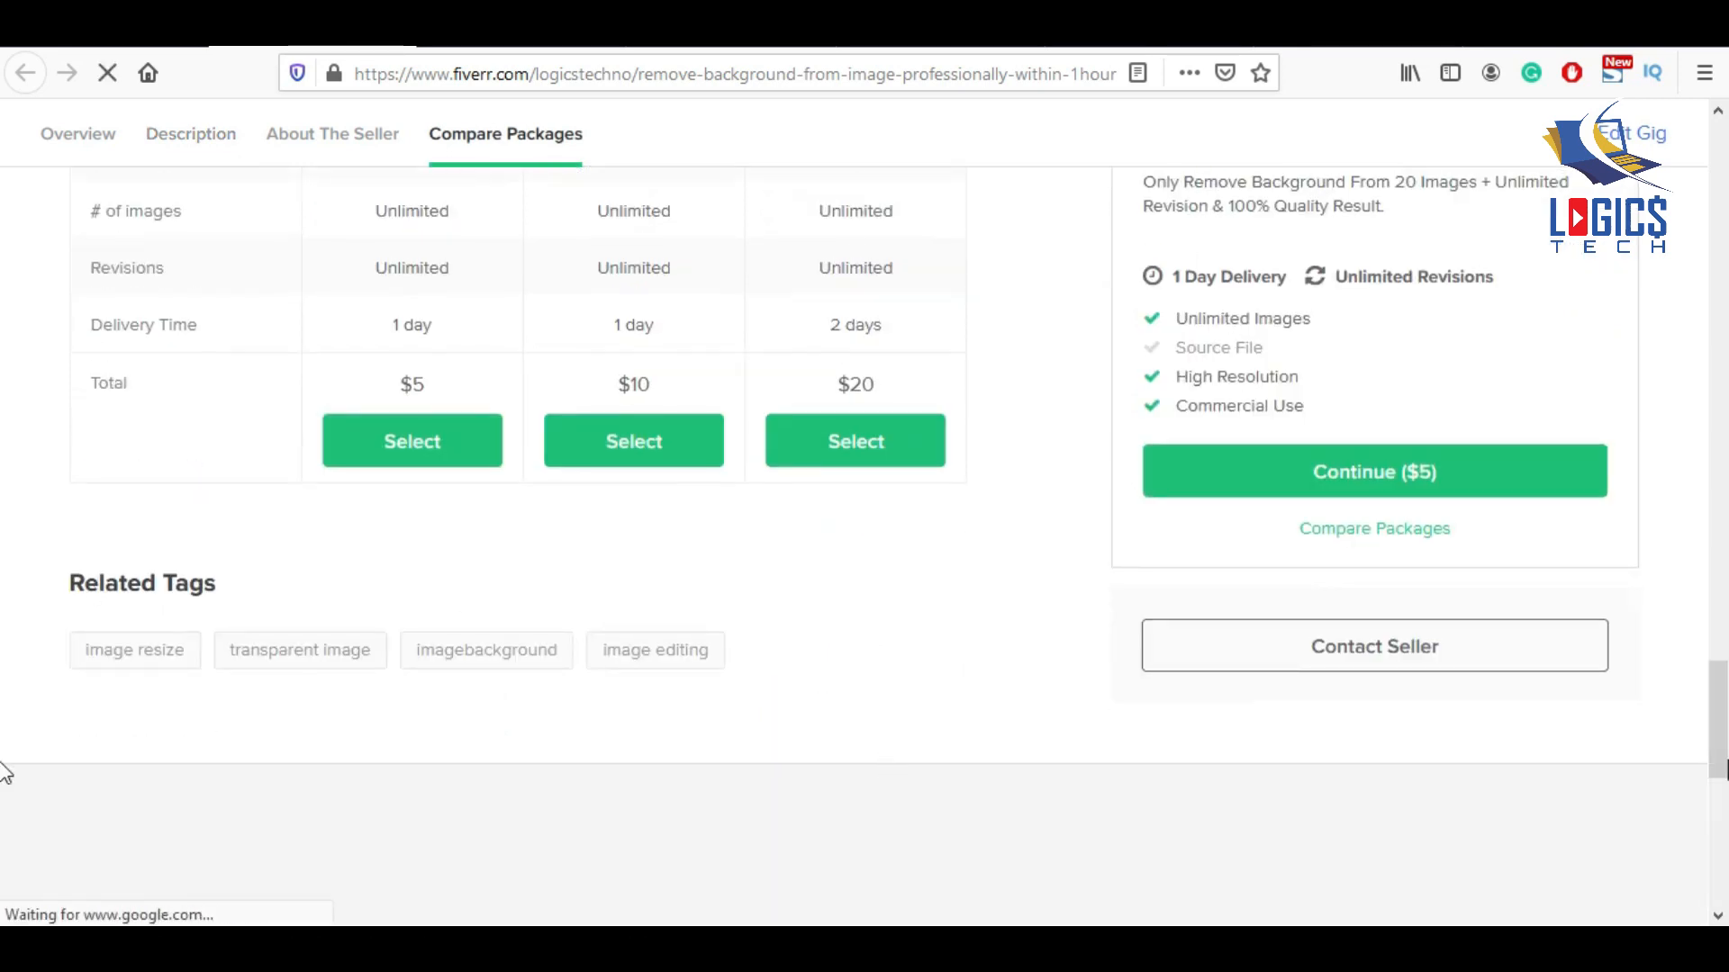
scroll(5, 630, "up", 20)
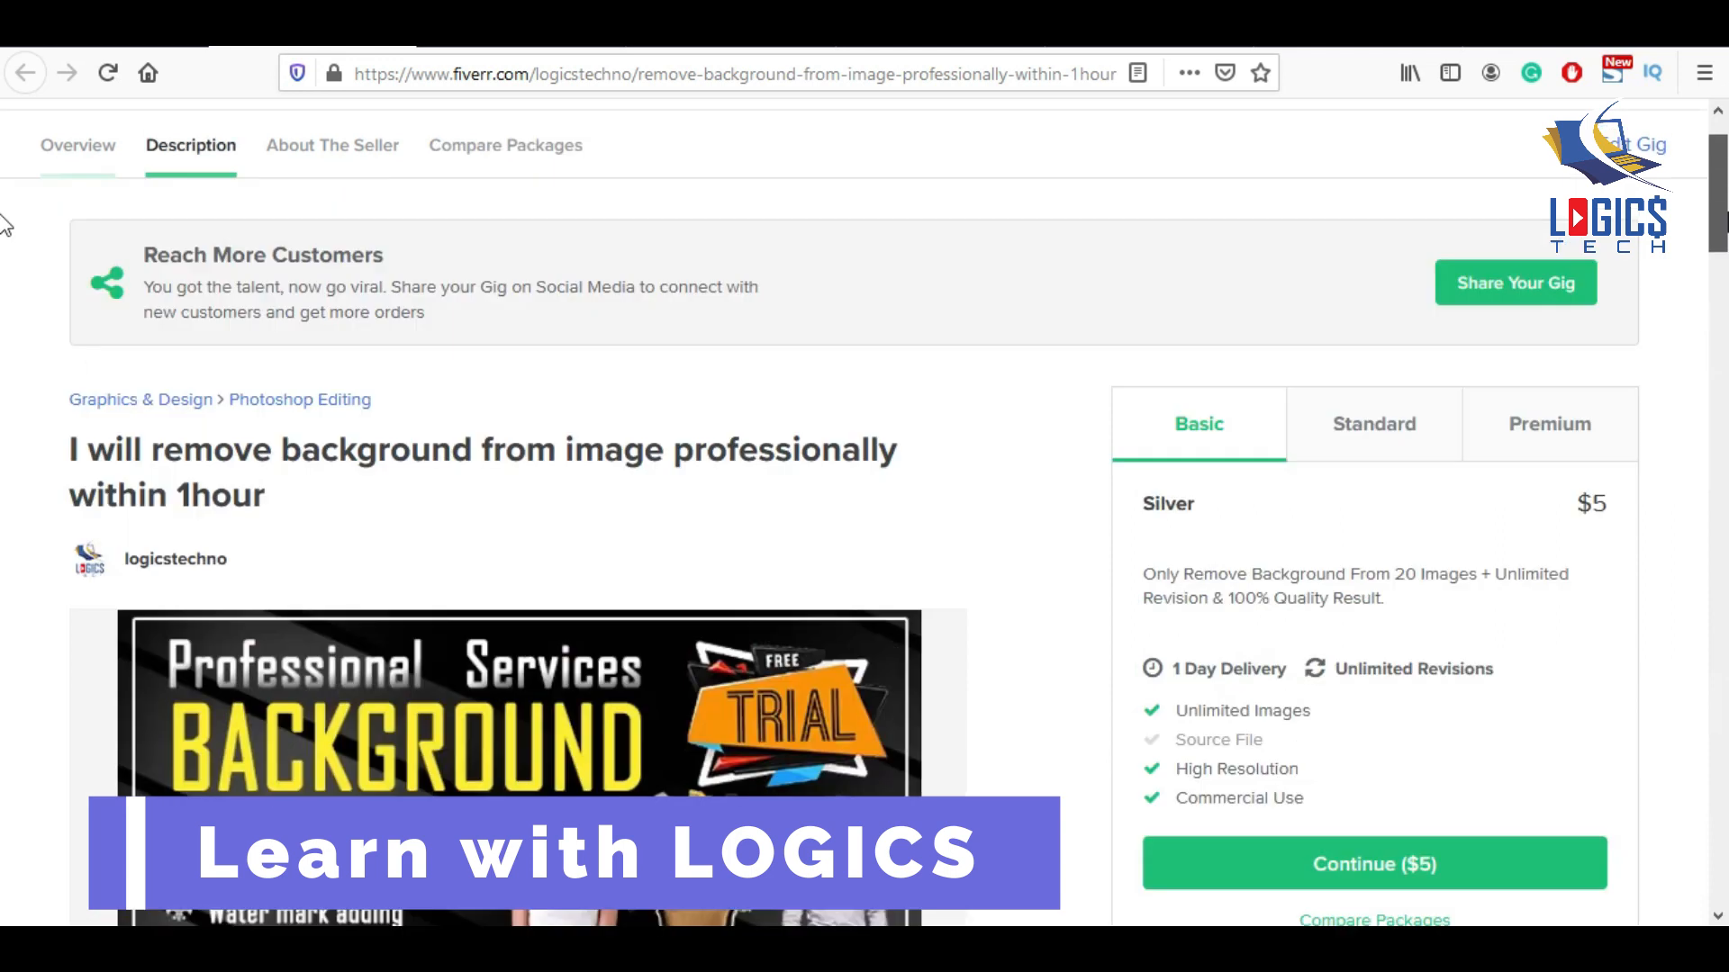
left_click_drag(1727, 214, 1727, 198)
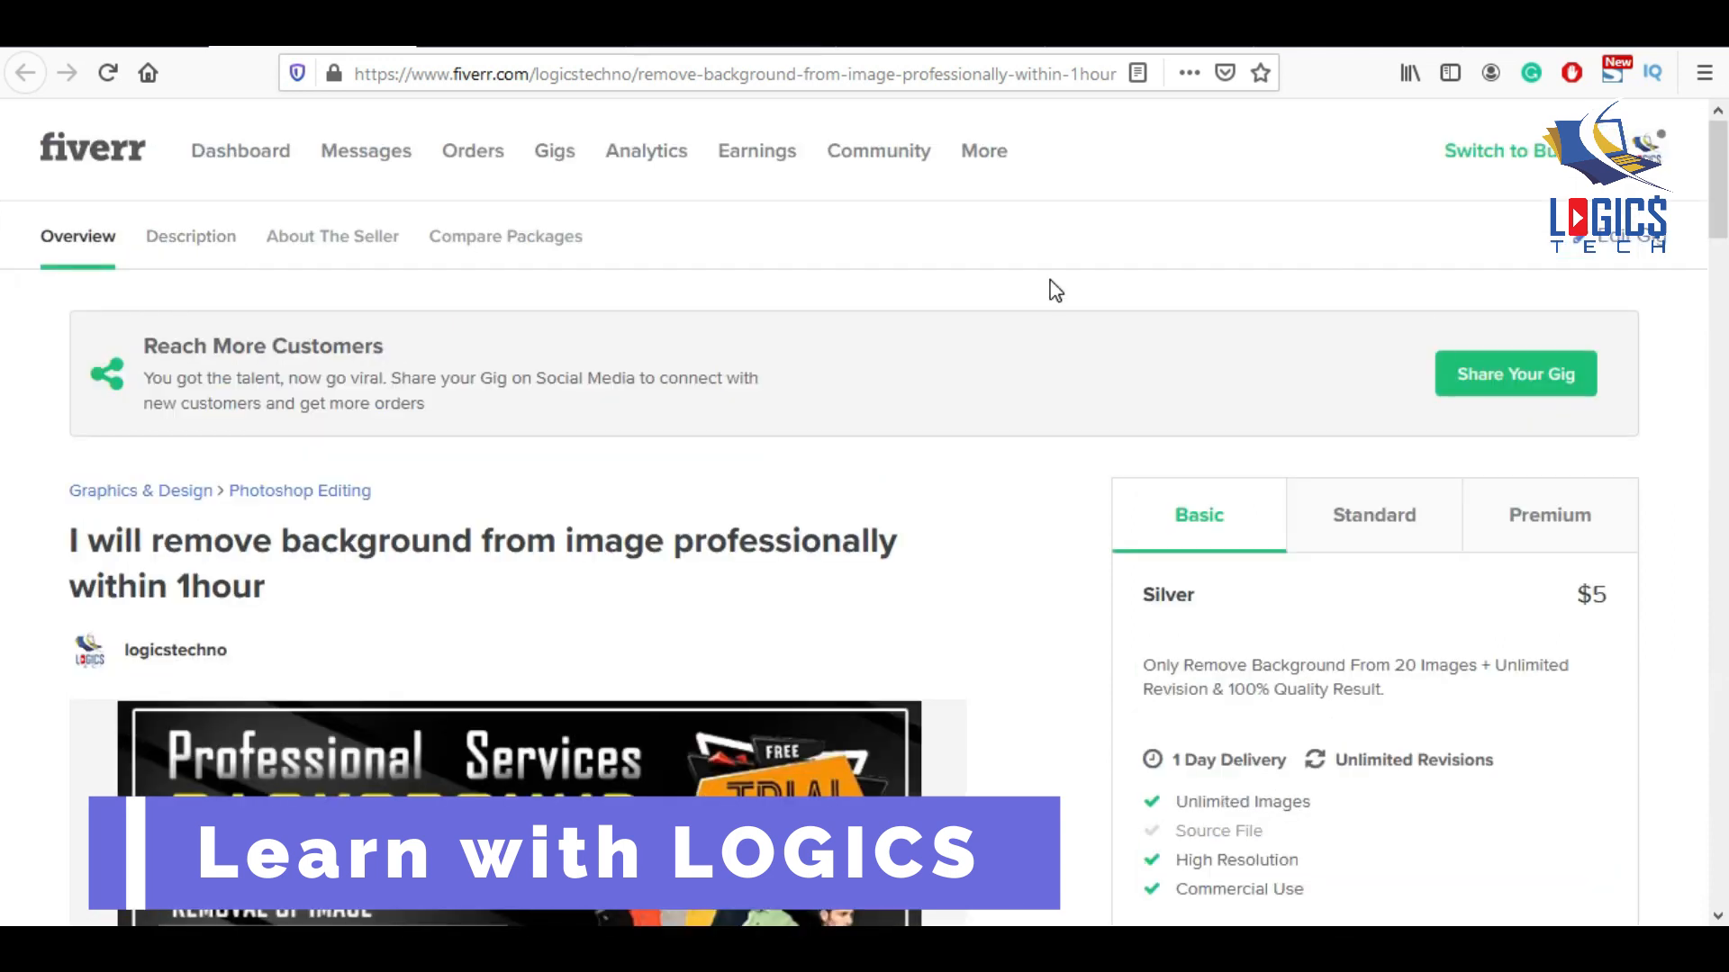